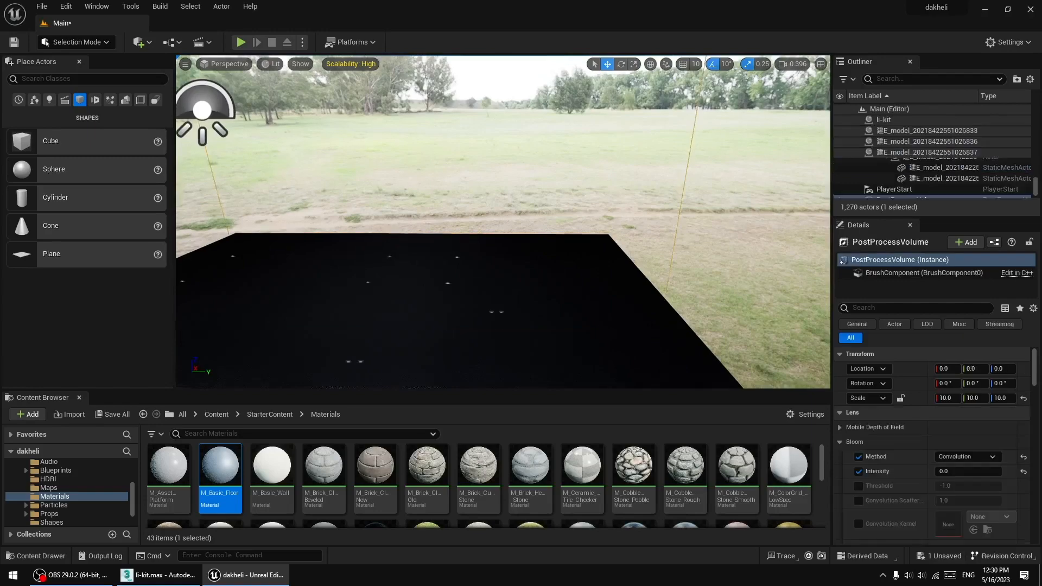
Set the post process volume's exposure compensation to 14.
key("w")
right_click_drag(687, 173, 535, 146)
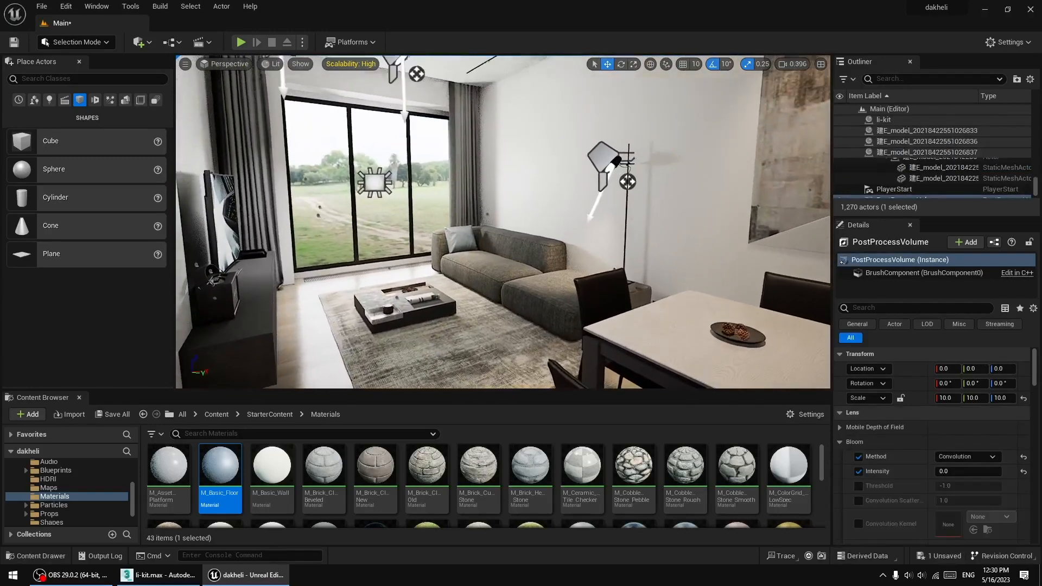
left_click(842, 441)
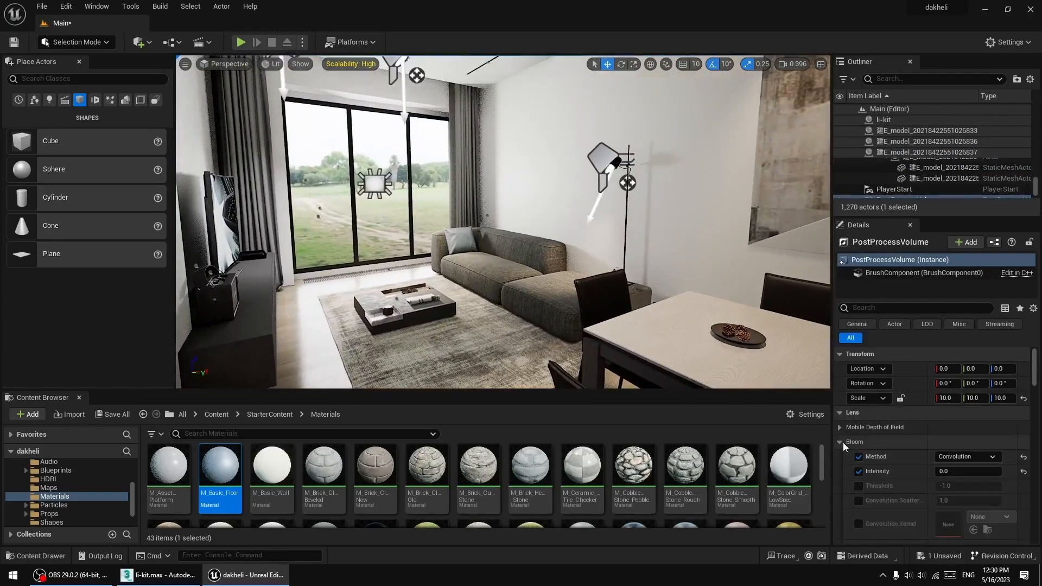
left_click(942, 456)
left_click(947, 485)
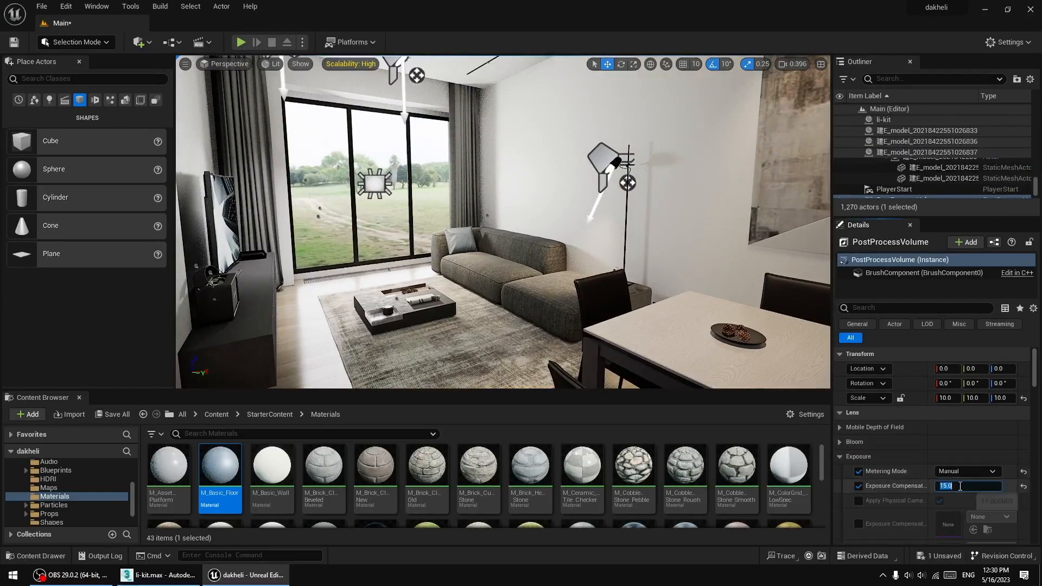
type("14")
key("Return")
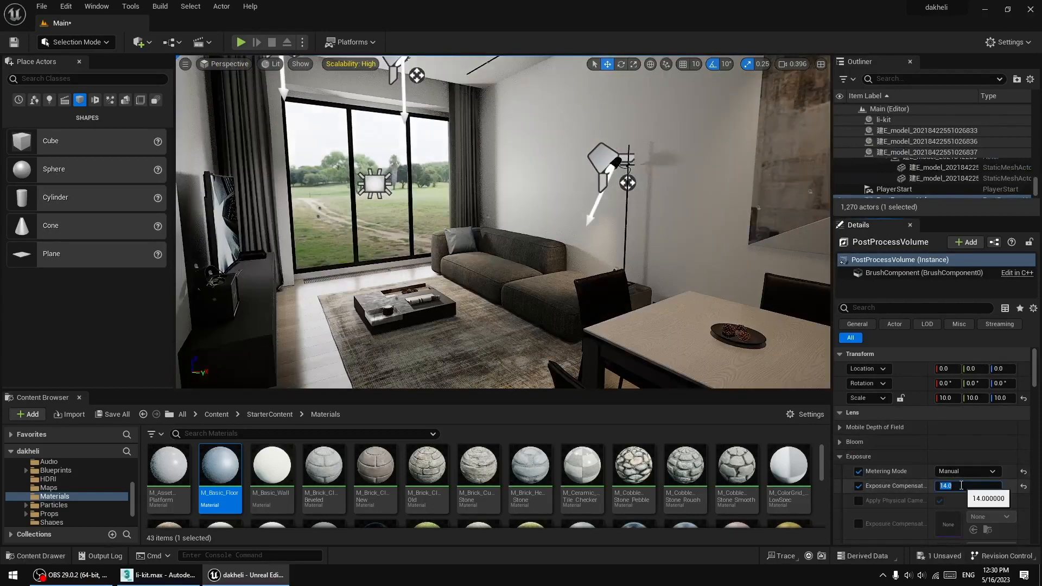
Raise the post process volume's exposure compensation to 14.5.
right_click_drag(625, 271, 819, 280)
left_click(977, 487)
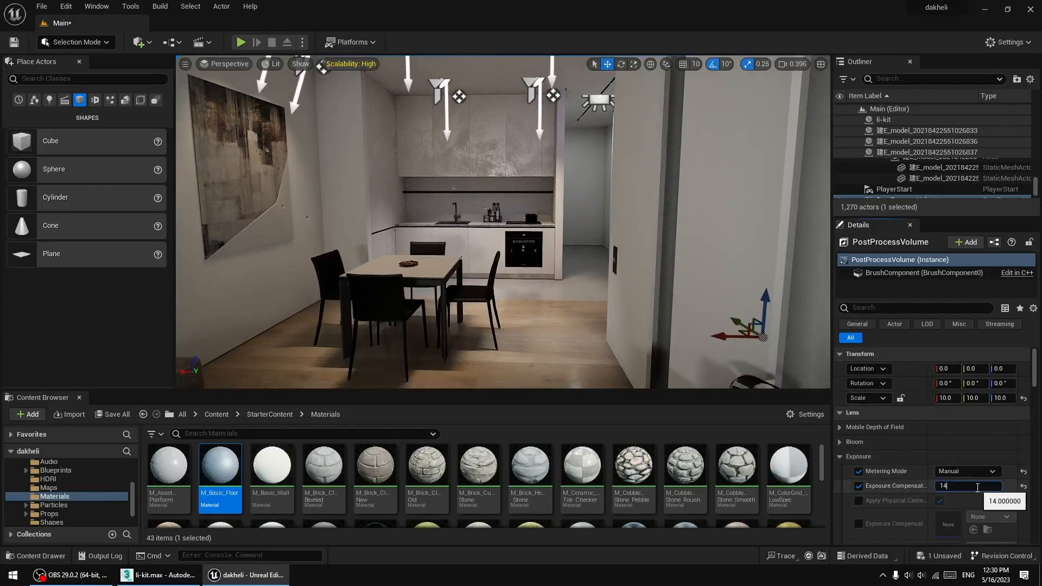
key("Return")
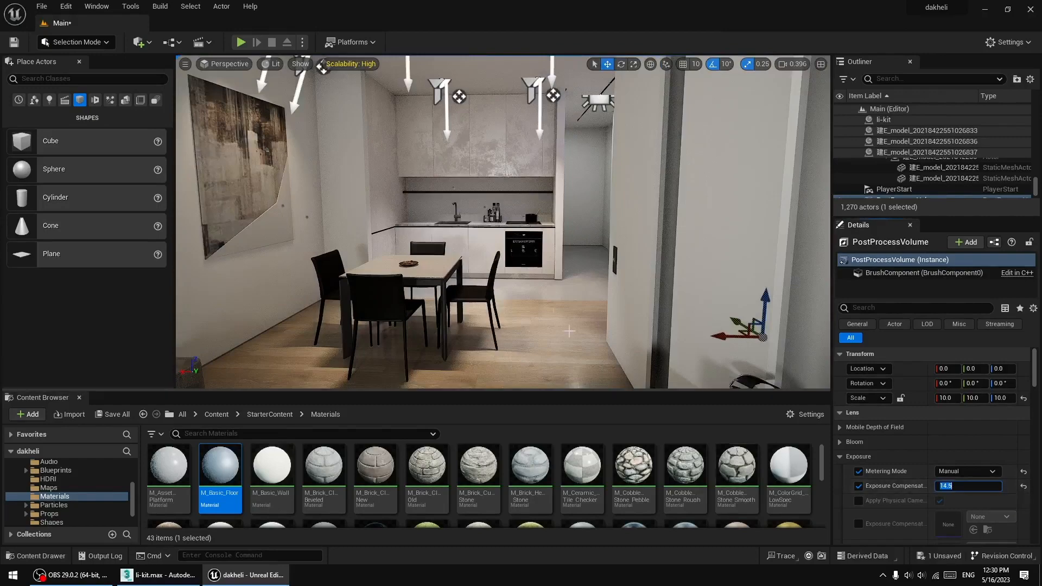
Try the M_Glass starter material on the dining chair nearest the view, and undo it.
right_click_drag(565, 327, 526, 268)
key("w")
key("s")
key("w")
key("w")
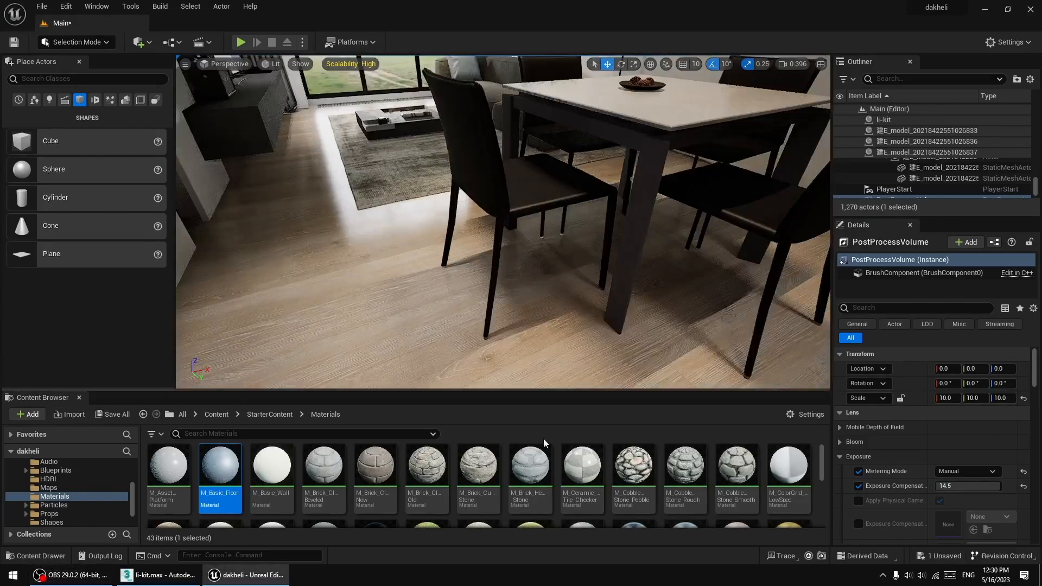
scroll(546, 442, "down", 2)
left_click_drag(376, 492, 505, 197)
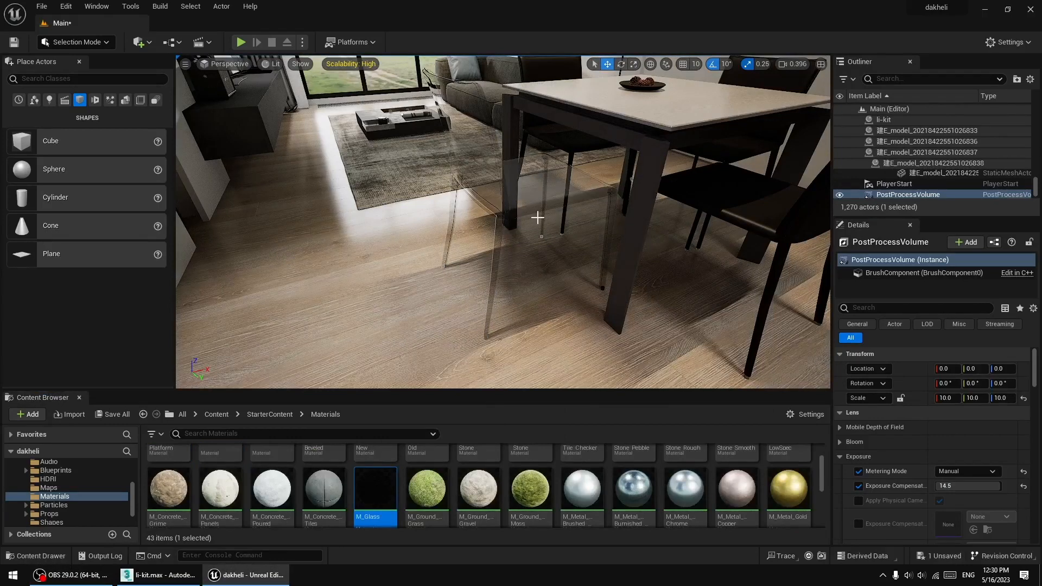
key("ctrl+z")
Try the M_Metal_Steel material on the same dining chair, and undo the material changes.
scroll(529, 494, "down", 2)
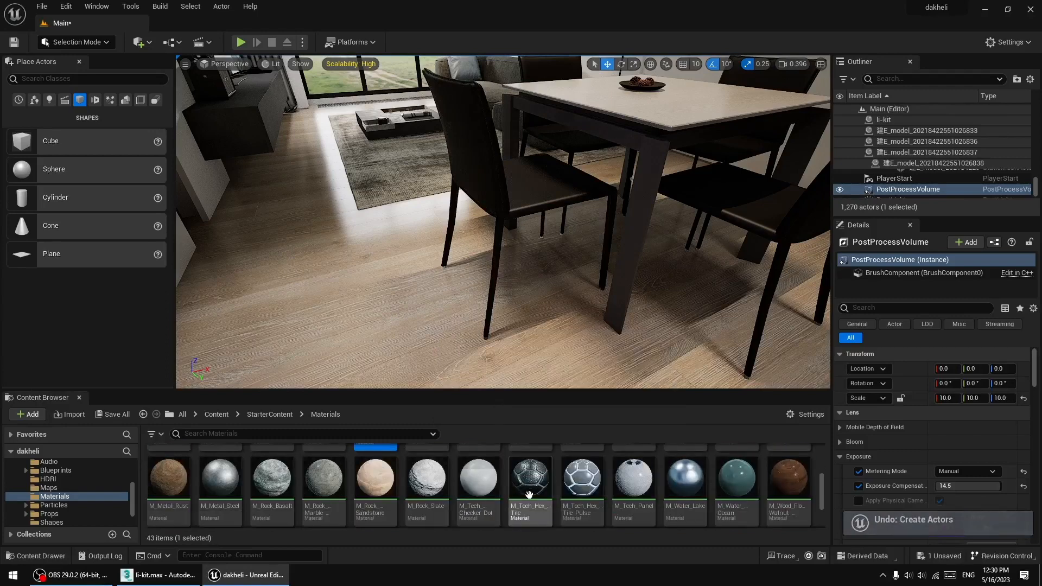
left_click_drag(676, 447, 546, 239)
right_click(545, 239)
left_click_drag(219, 478, 509, 195)
key("ctrl+z")
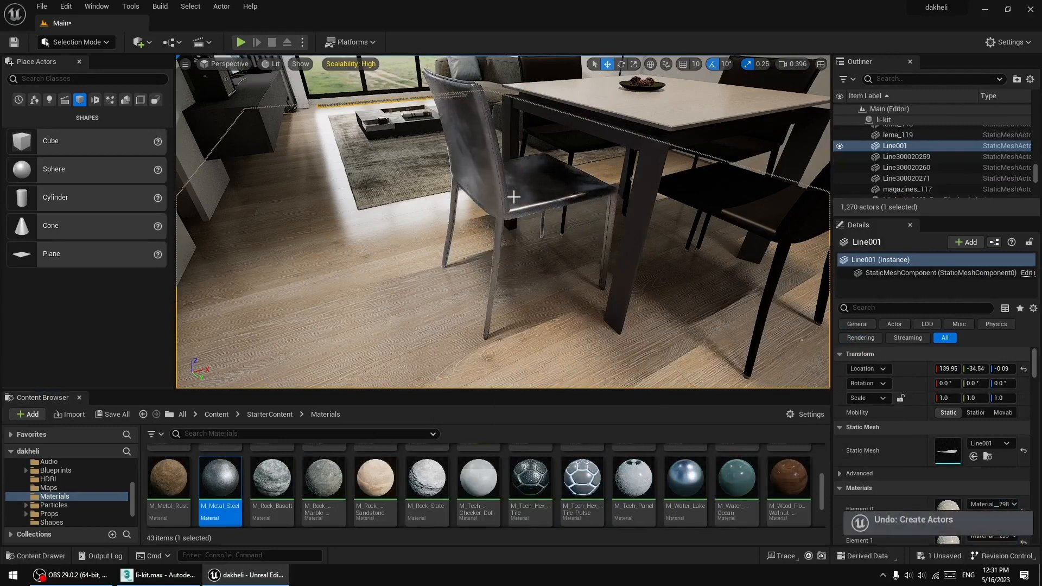
key("ctrl+z")
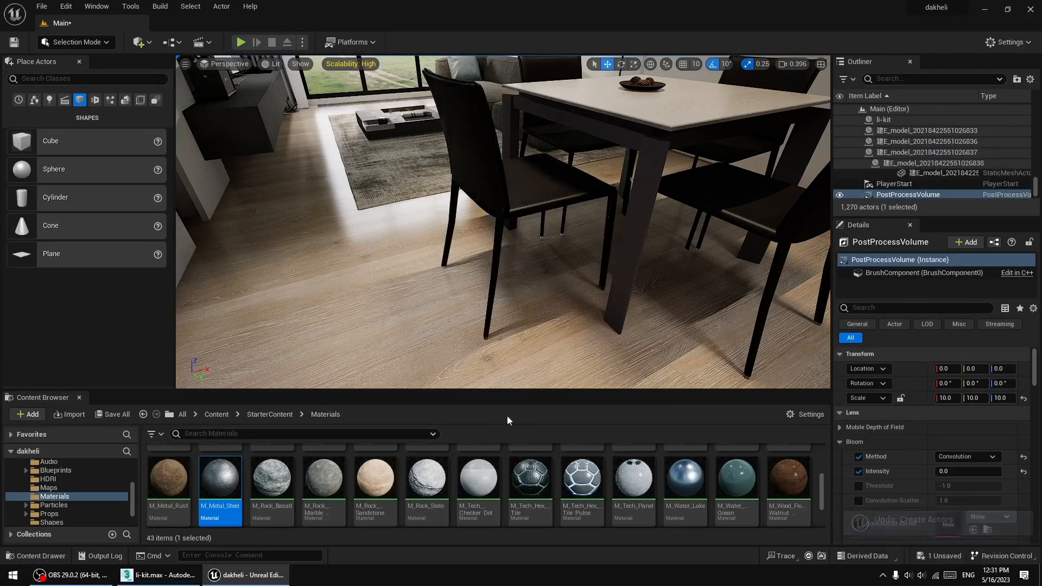
Try other starter metals such as M_Metal_Burnished on the nearest dining chair, and undo them.
right_click_drag(488, 314, 511, 329)
scroll(424, 505, "down", 3)
scroll(489, 510, "up", 4)
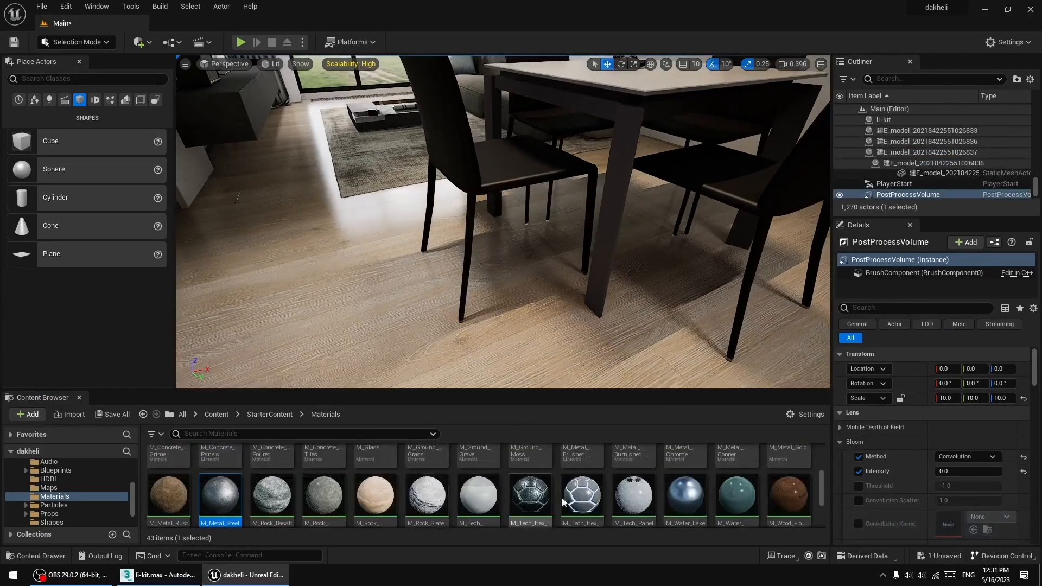
scroll(708, 487, "up", 1)
left_click_drag(706, 487, 486, 169)
left_click_drag(645, 507, 510, 163)
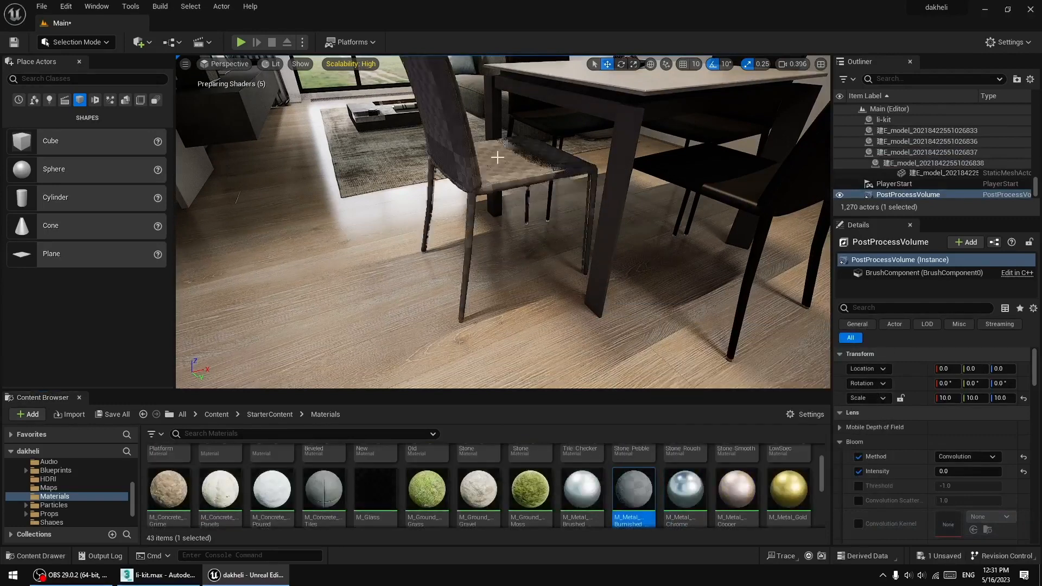
key("ctrl+z")
key("ctrl+z")
Select a dining chair beside the table and locate its Element 0 leather material among the project assets.
right_click_drag(510, 217, 544, 379)
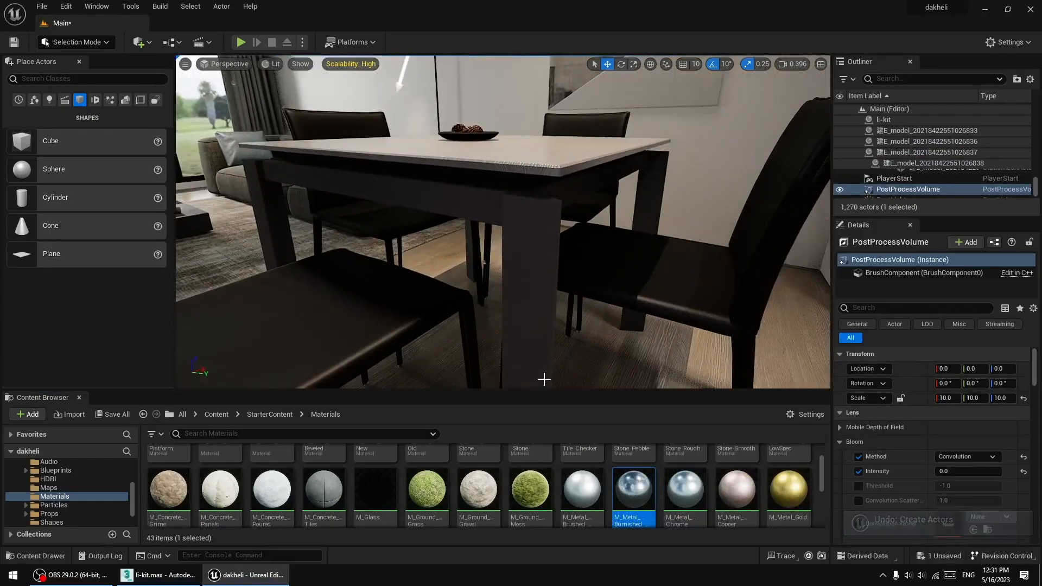
left_click(674, 283)
left_click(988, 517)
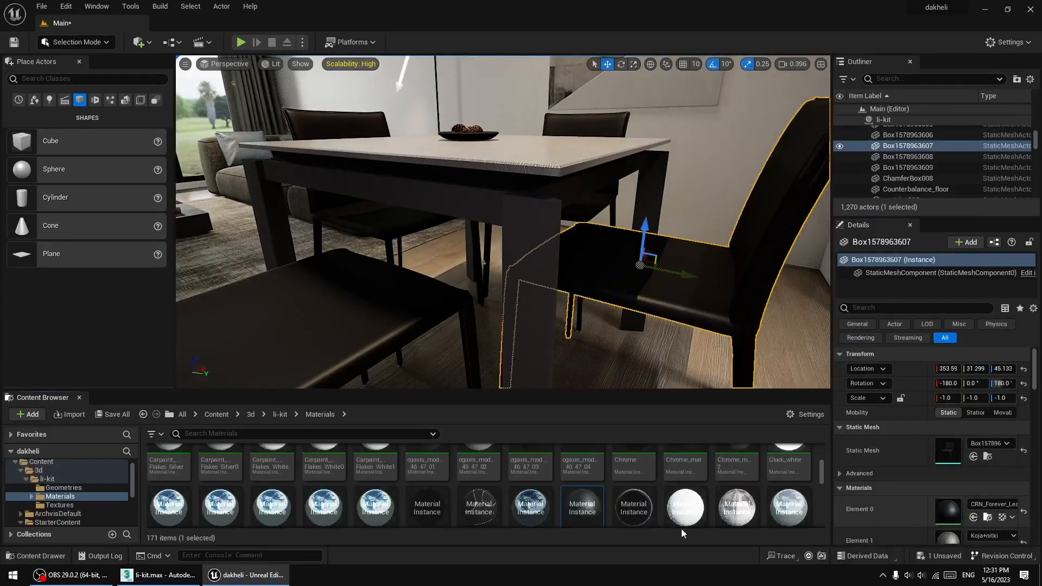
Try the chair's CRN_Forever leather material on the dining table's leg, and undo it.
left_click_drag(582, 506, 518, 219)
left_click_drag(588, 516, 425, 190)
right_click_drag(425, 189, 445, 190)
key("s")
right_click_drag(461, 238, 499, 238)
key("w")
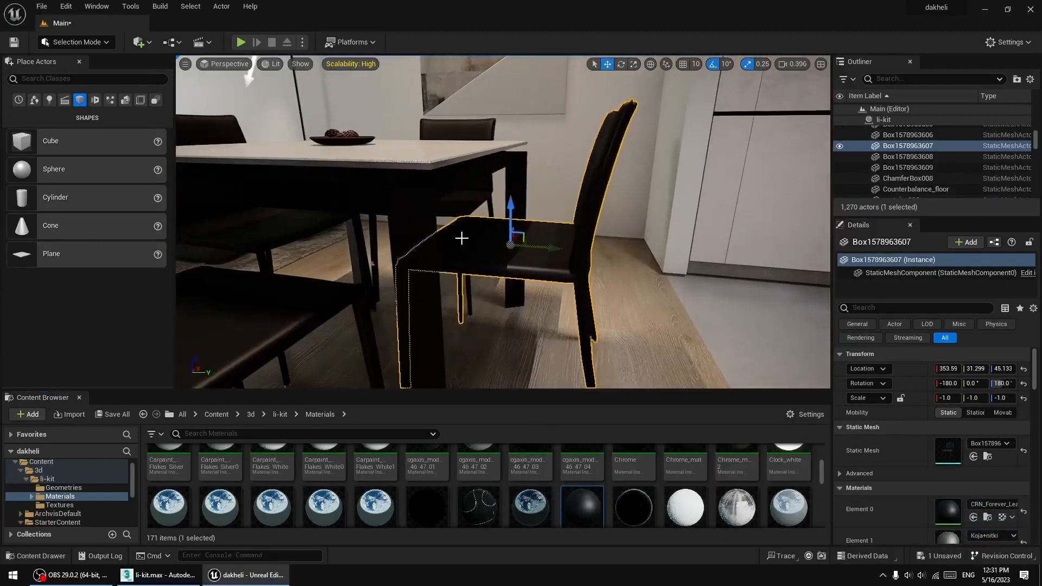
key("ctrl+z")
Find a glossy black vray_CRN material in the li-kit materials and apply it to the dining table's front leg.
scroll(411, 510, "down", 6)
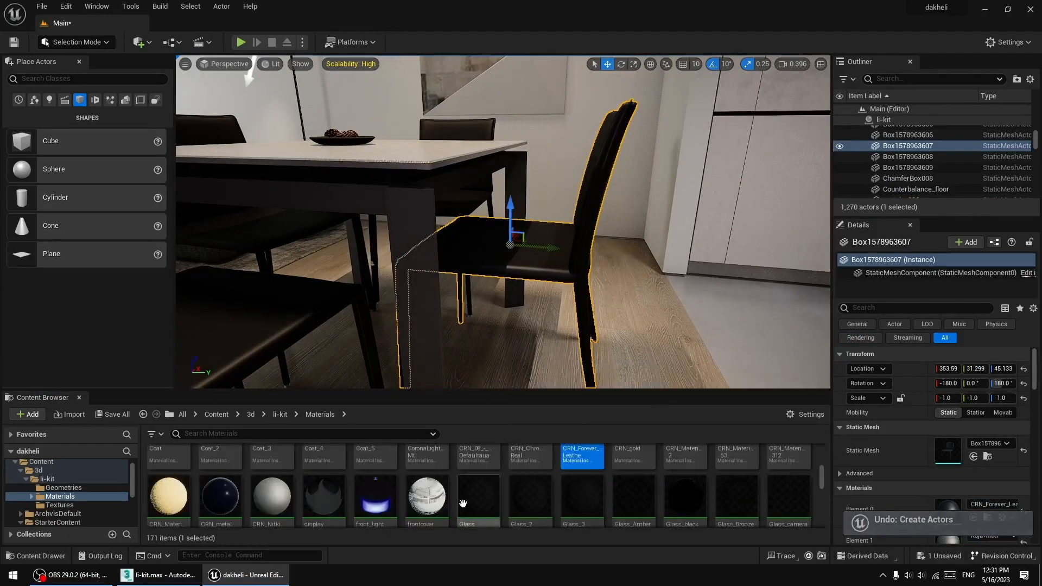
scroll(434, 504, "down", 6)
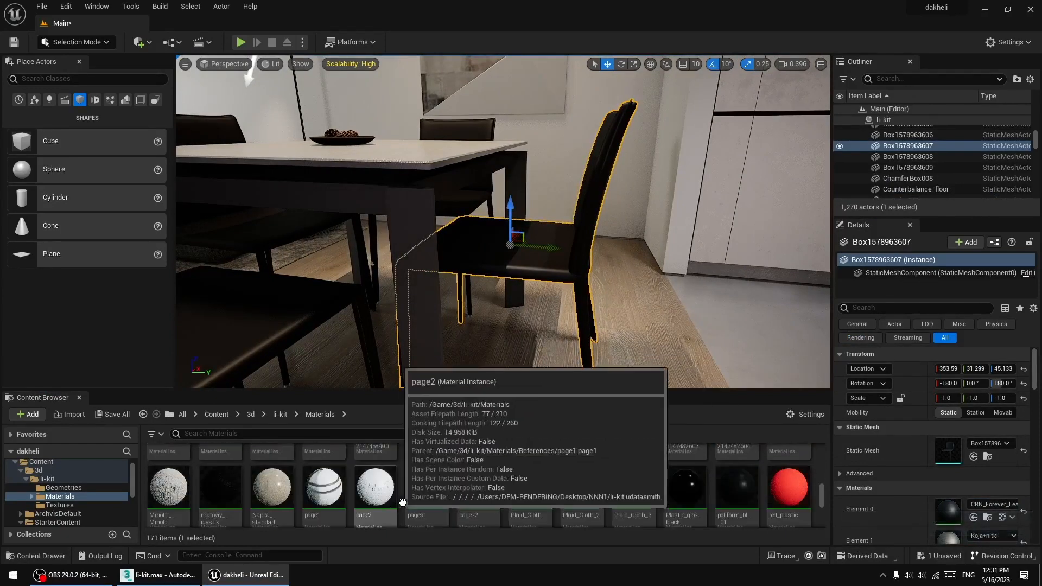
scroll(424, 491, "down", 6)
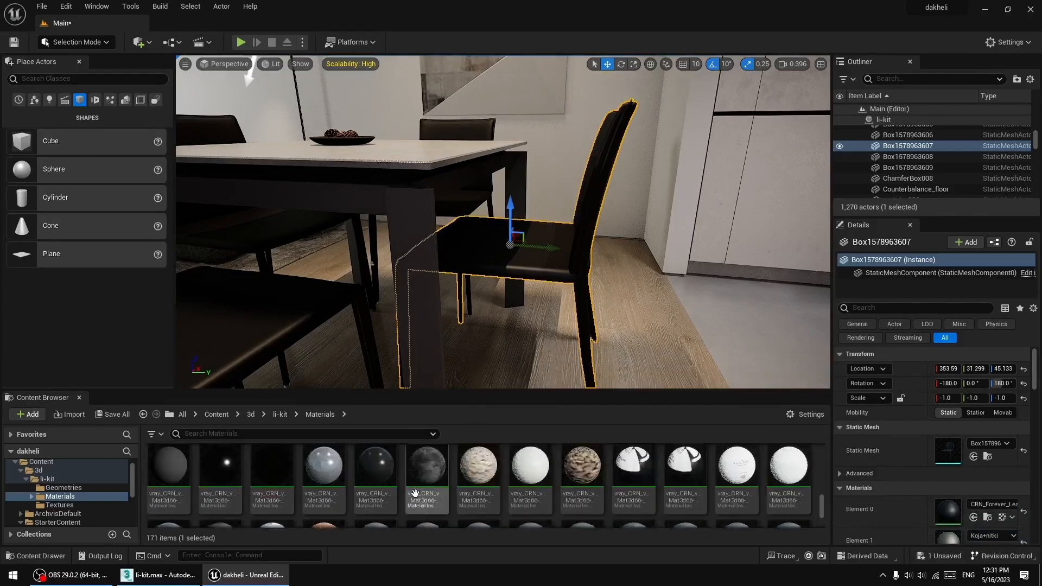
left_click_drag(375, 480, 430, 260)
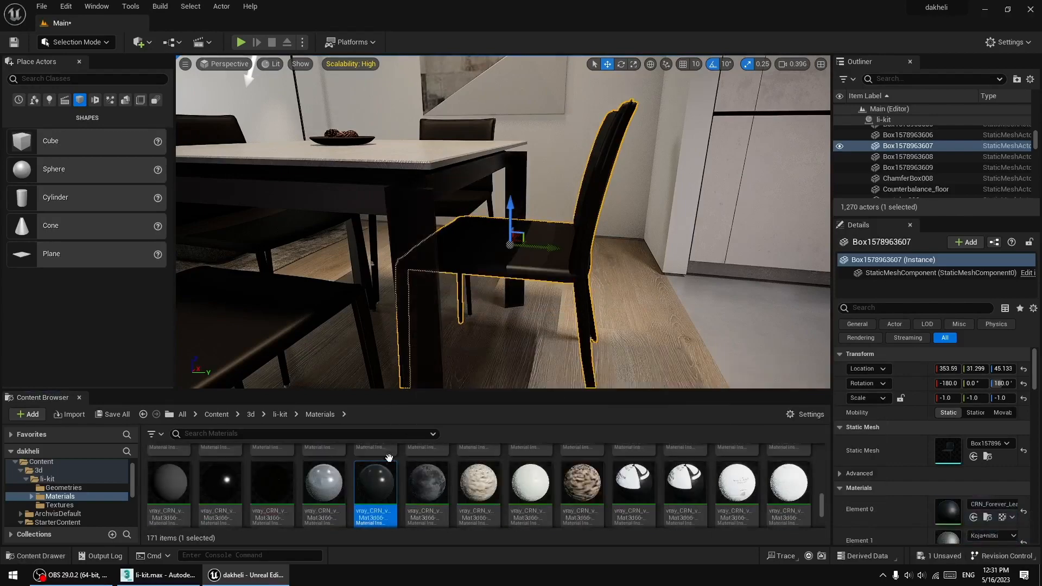
Apply the same glossy black material to the rest of the dining table's frame, undoing the last application.
left_click_drag(379, 477, 339, 190)
right_click_drag(339, 190, 445, 198)
left_click_drag(374, 480, 461, 206)
left_click_drag(377, 481, 422, 144)
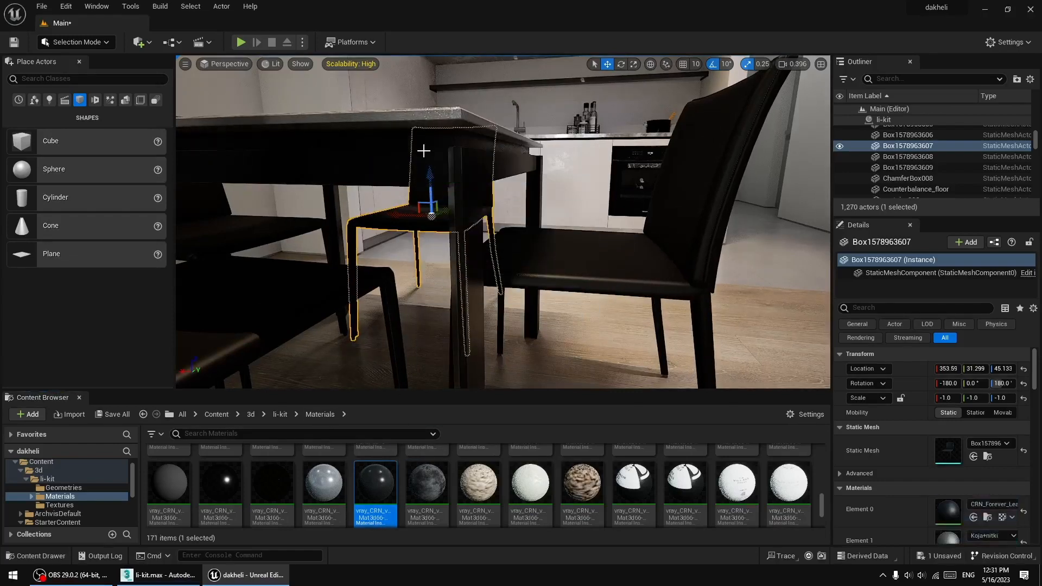
right_click_drag(424, 151, 402, 168)
left_click_drag(376, 482, 446, 260)
key("ctrl+z")
mouse_move(458, 291)
right_mouse_down()
mouse_move(449, 275)
mouse_move(473, 293)
mouse_move(415, 276)
mouse_move(438, 285)
right_mouse_up()
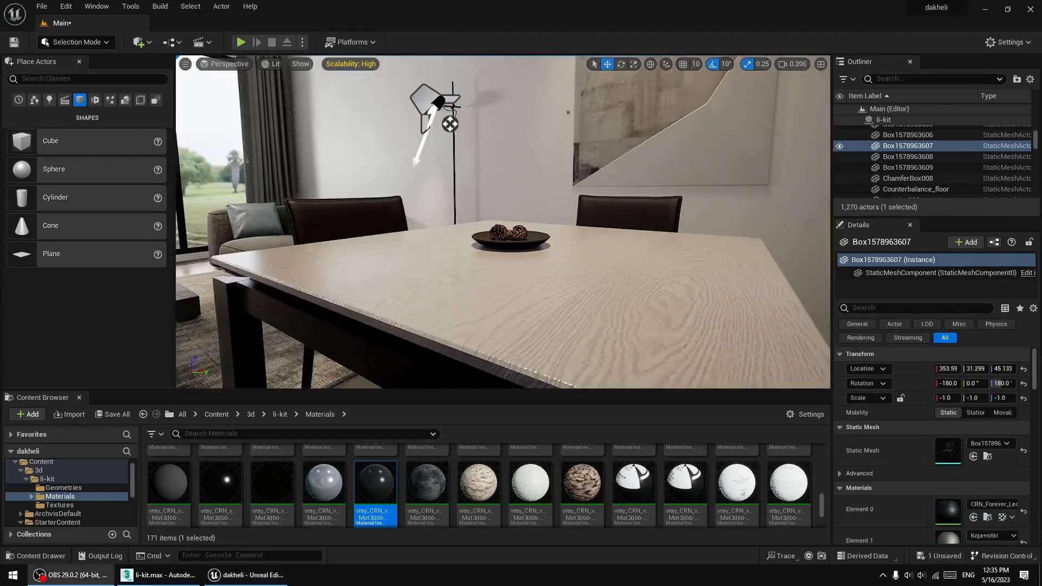
Look over the living and dining area and open the project's 3d content folder.
right_click_drag(543, 274, 453, 276)
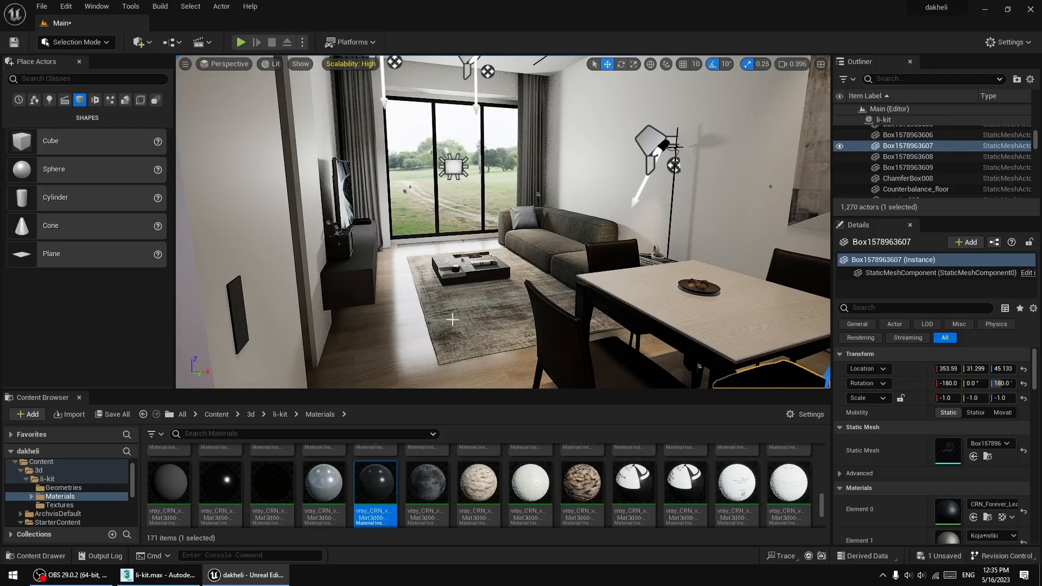
right_click_drag(514, 293, 462, 288)
scroll(514, 294, "down", 3)
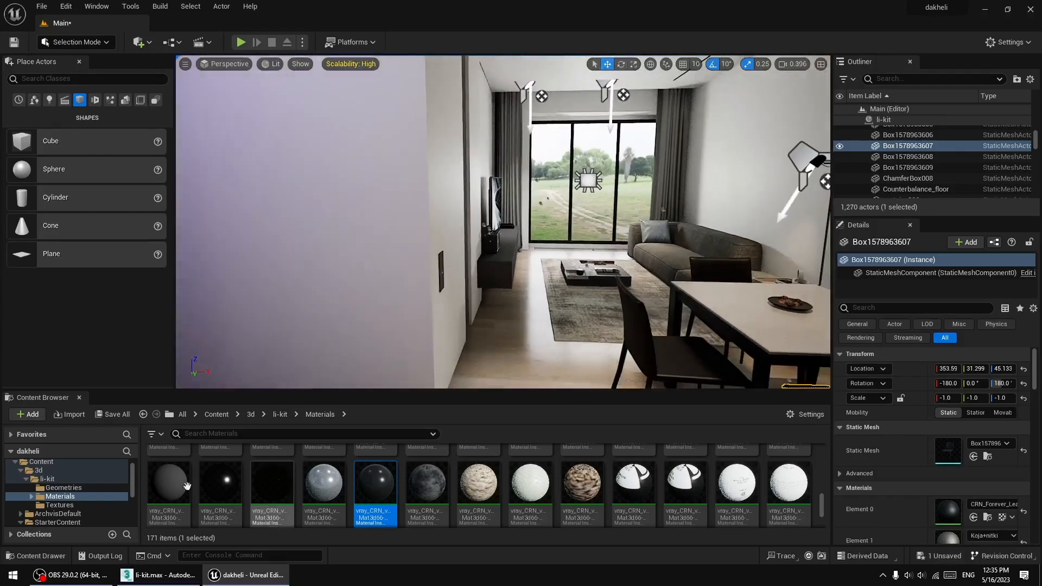
scroll(51, 475, "up", 1)
left_click(49, 474)
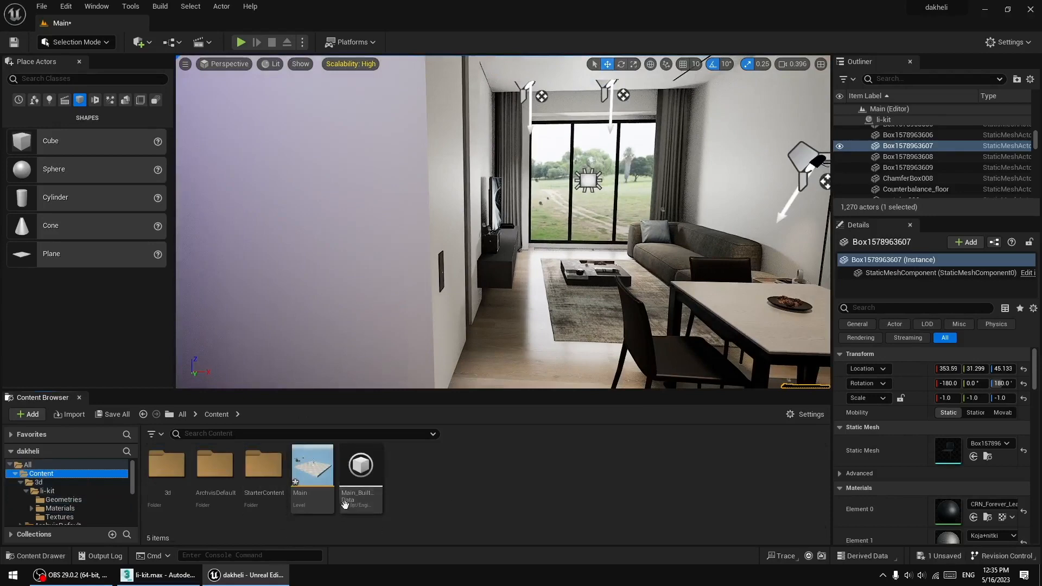
double_click(167, 466)
scroll(617, 279, "down", 3)
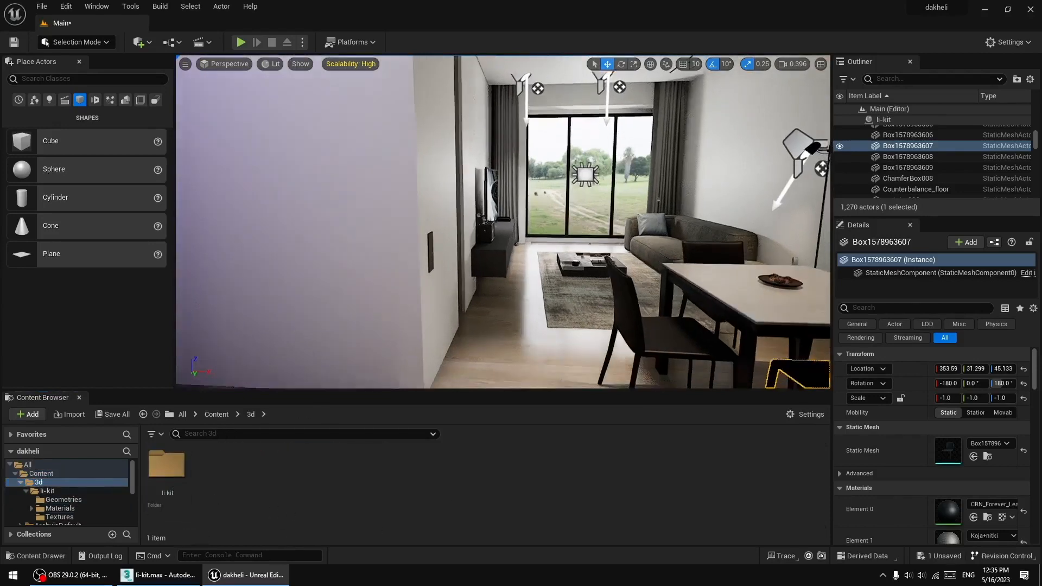
Place a Cine Camera Actor on the wooden floor between the wall and the dining table.
right_click_drag(618, 279, 239, 237)
key("s")
key("w")
key("s")
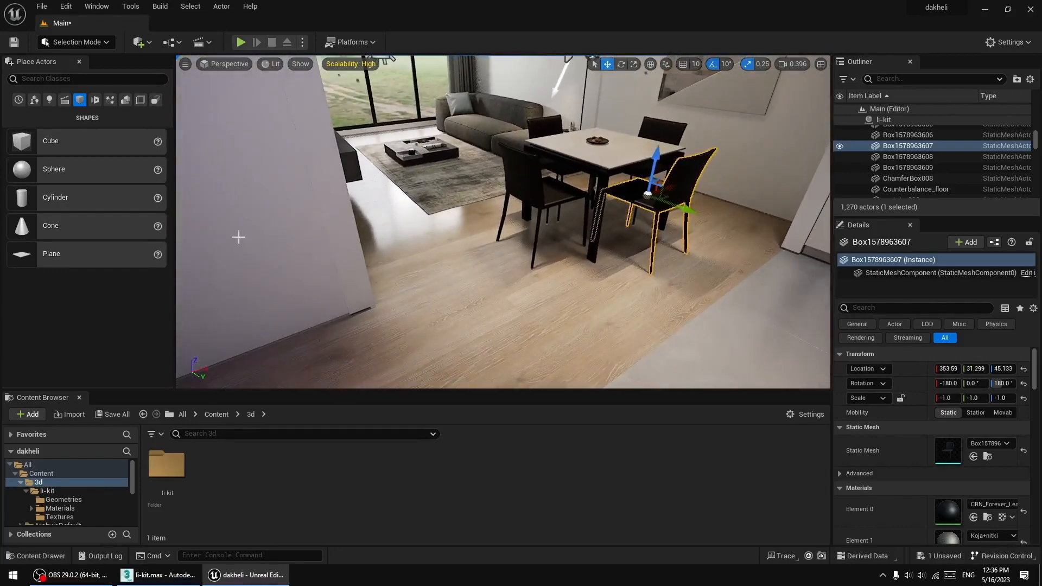
left_click(65, 102)
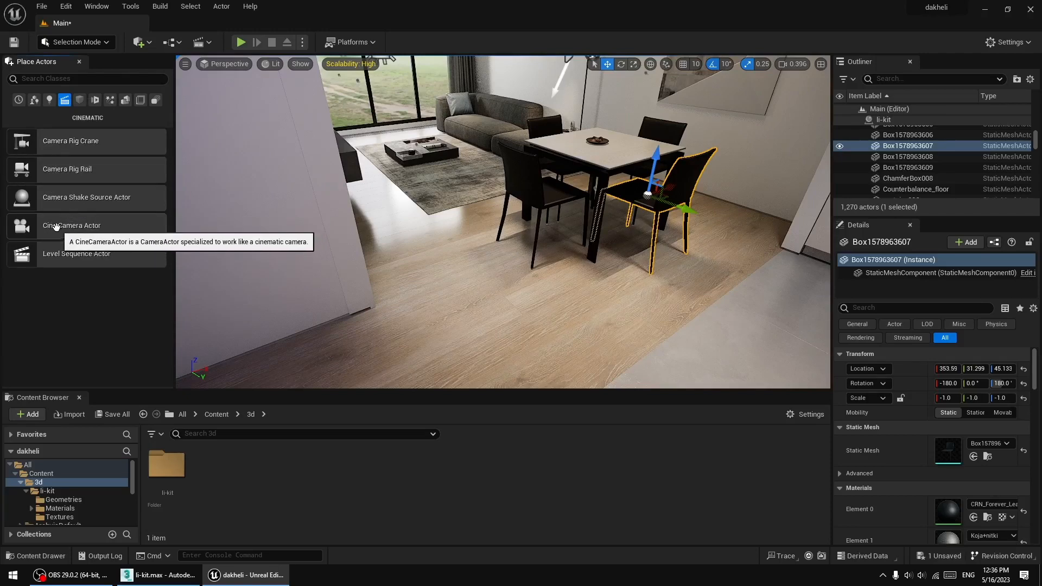
left_click_drag(71, 225, 437, 339)
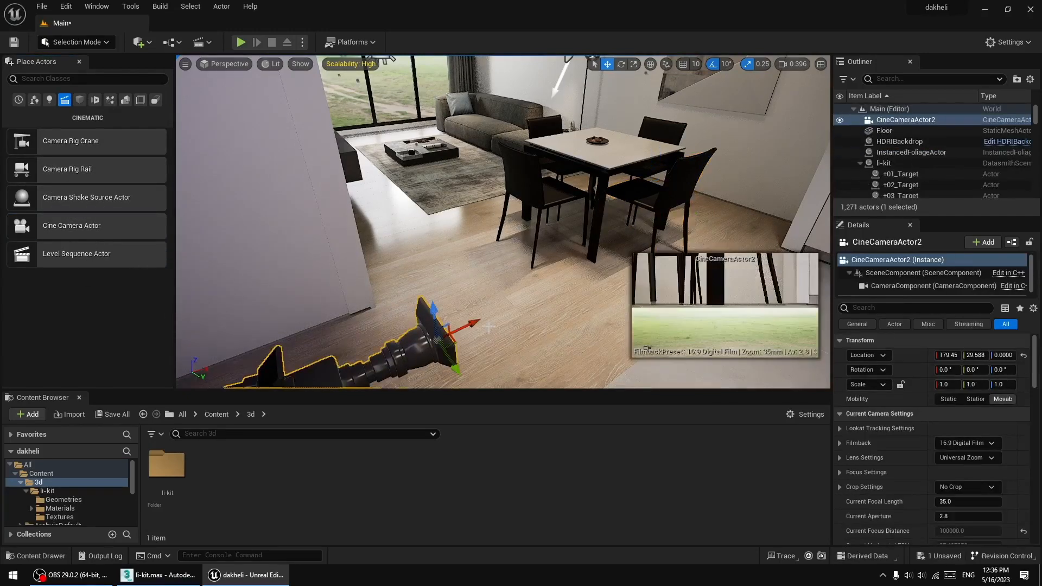
Raise the cine camera above the floor to a Z location of about 28.7.
middle_click_drag(416, 352, 429, 362)
left_click_drag(414, 305, 419, 254)
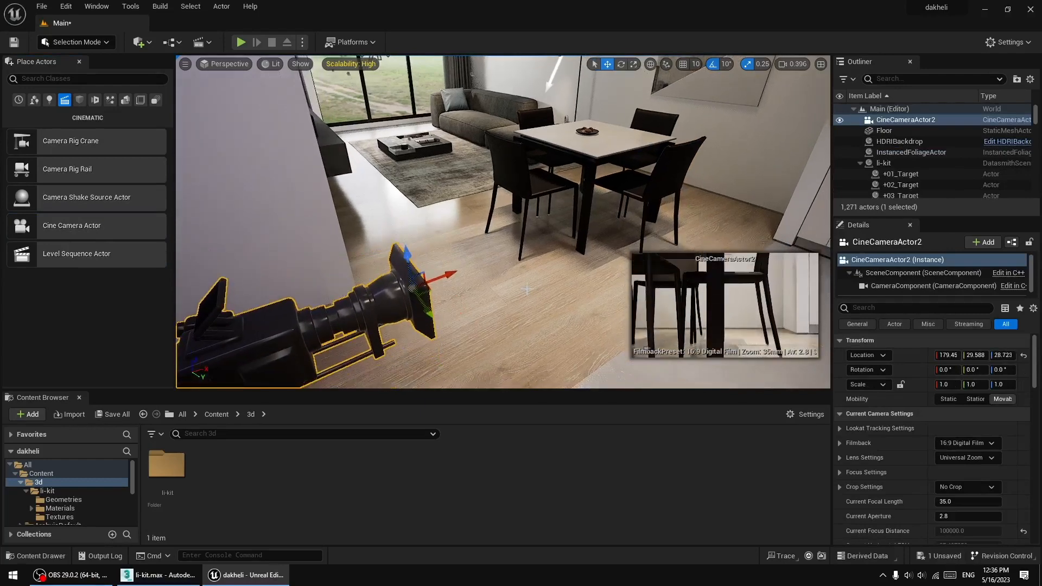
right_click_drag(603, 266, 588, 268)
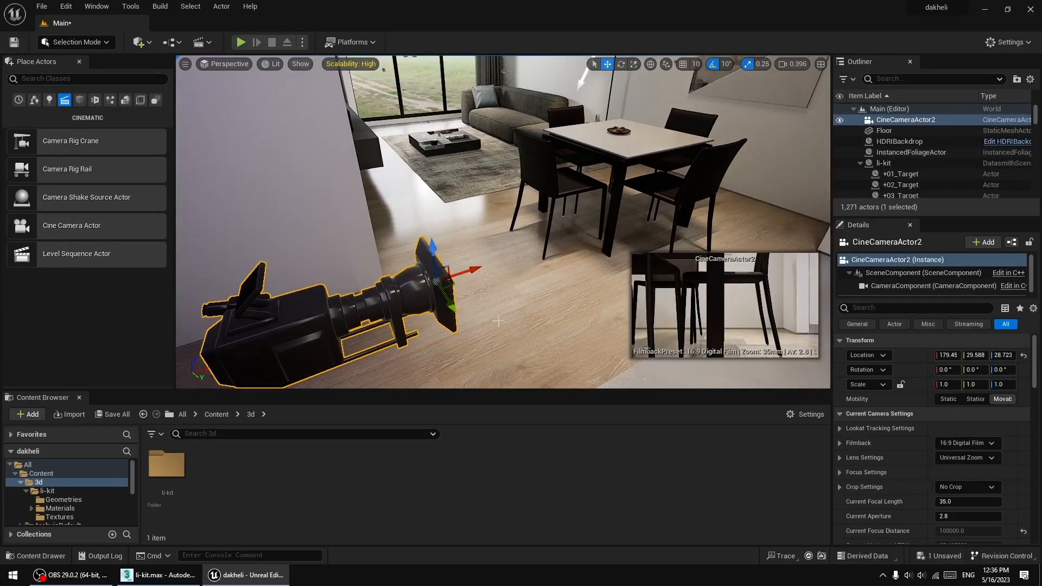
Look through the new cine camera in the viewport and set its filmback to 16:9 DSLR.
left_click(227, 65)
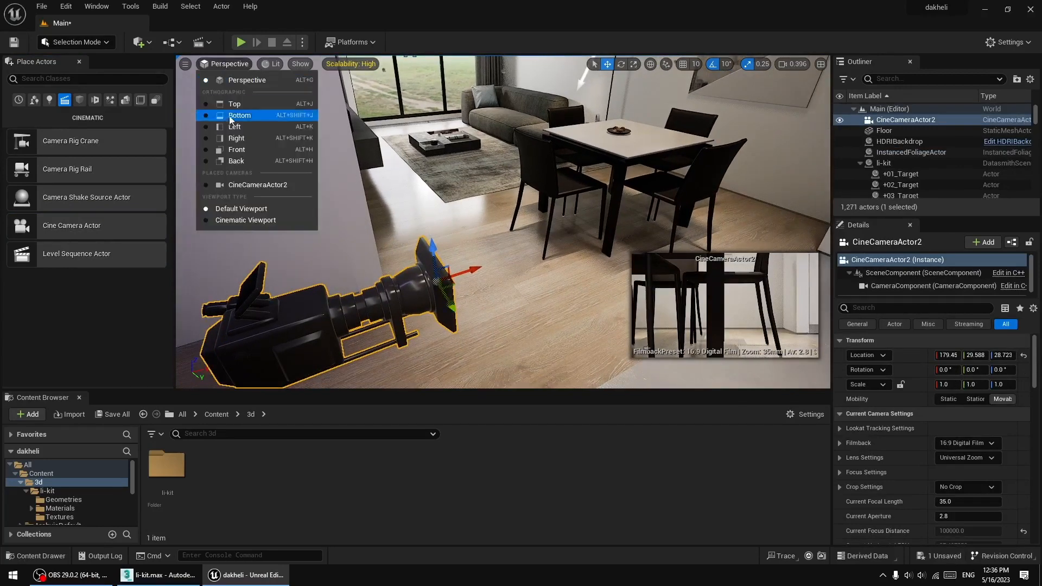
left_click(240, 185)
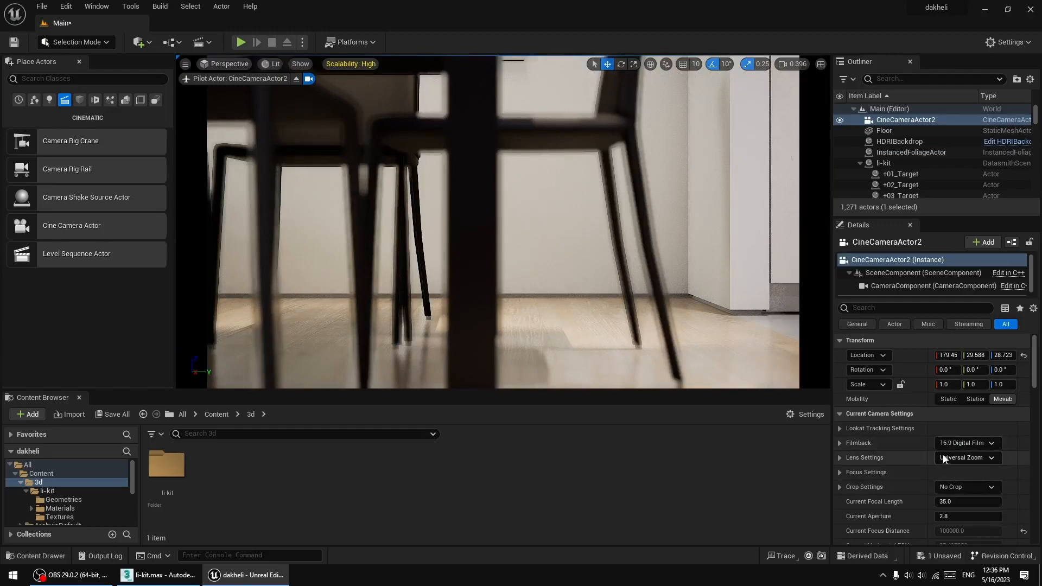
left_click(967, 444)
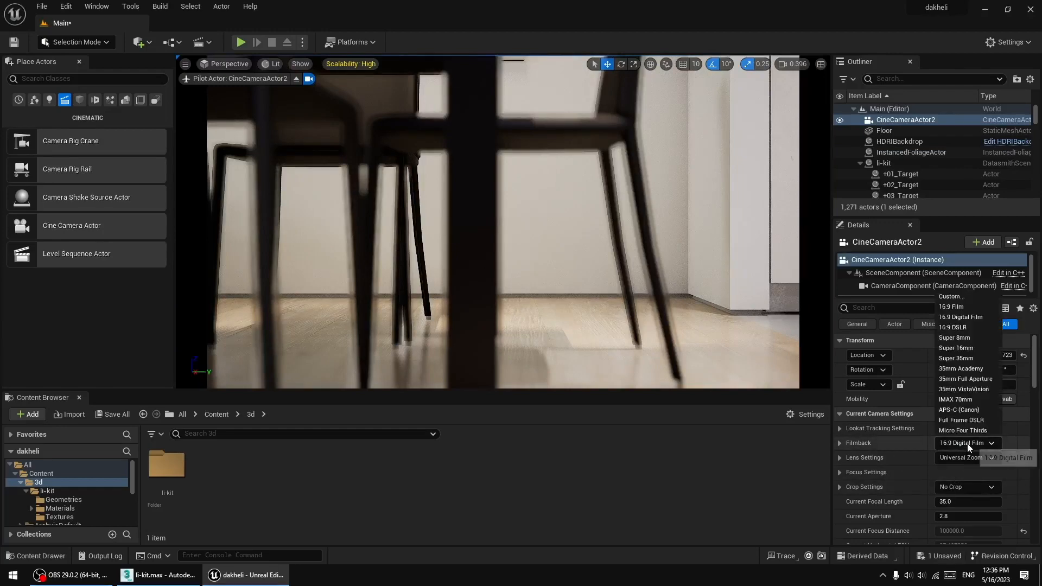
left_click(966, 328)
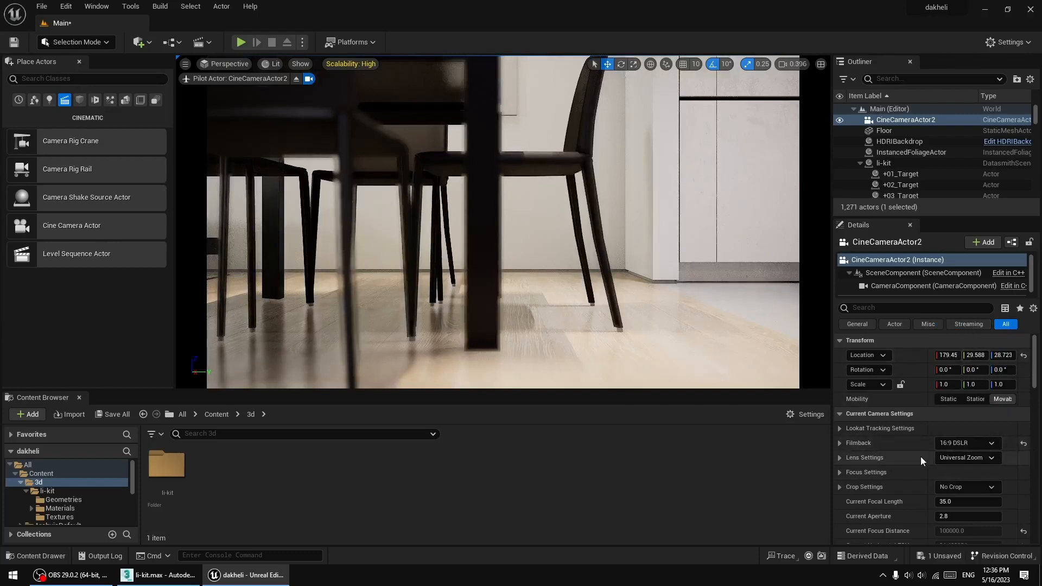
Look through the cine camera's settings down to the post-process Lens and Depth of Field groups.
scroll(881, 484, "down", 1)
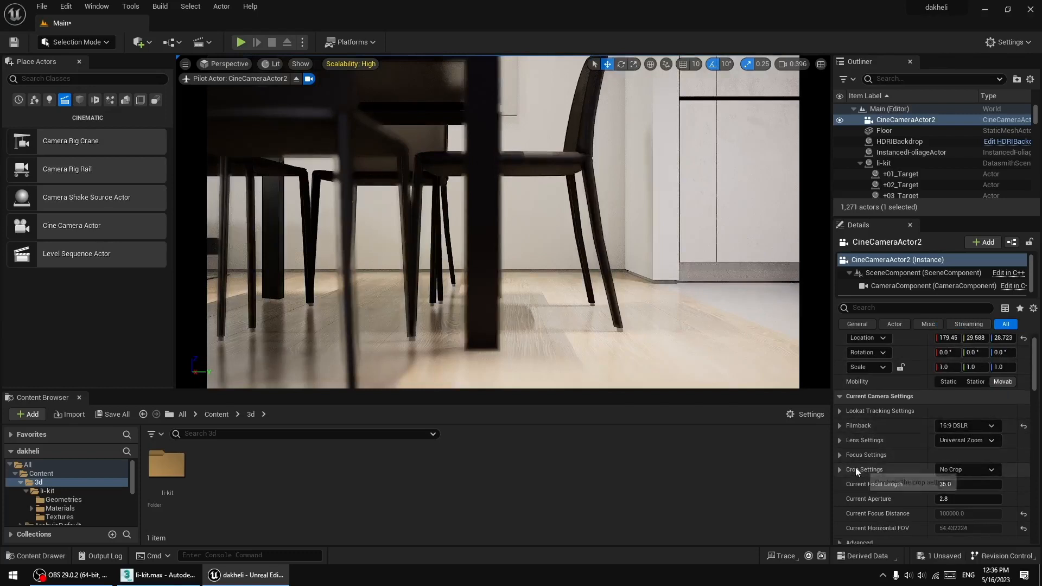
scroll(855, 467, "down", 3)
scroll(909, 465, "down", 5)
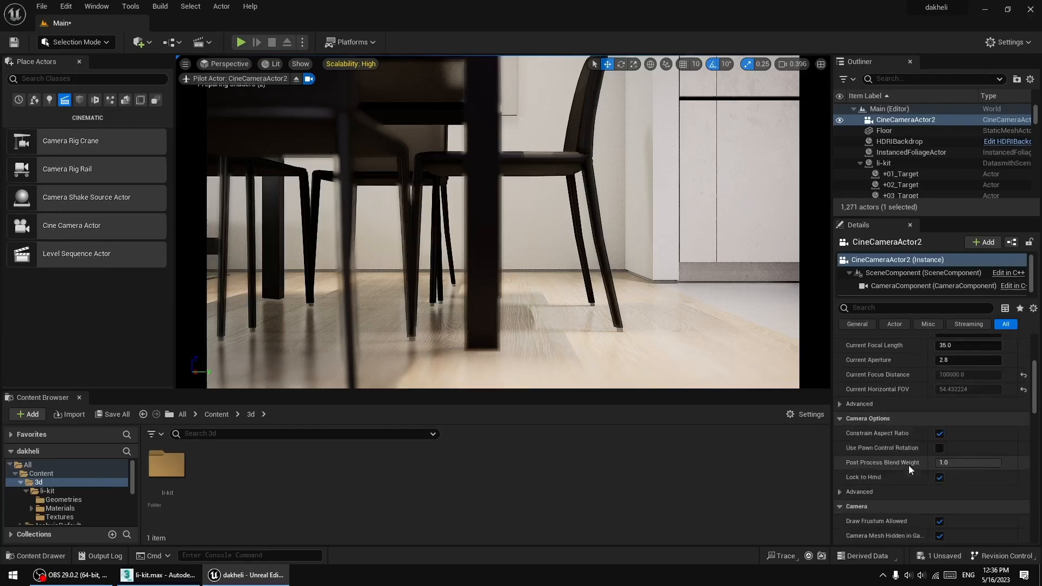
scroll(865, 440, "down", 5)
scroll(865, 441, "down", 5)
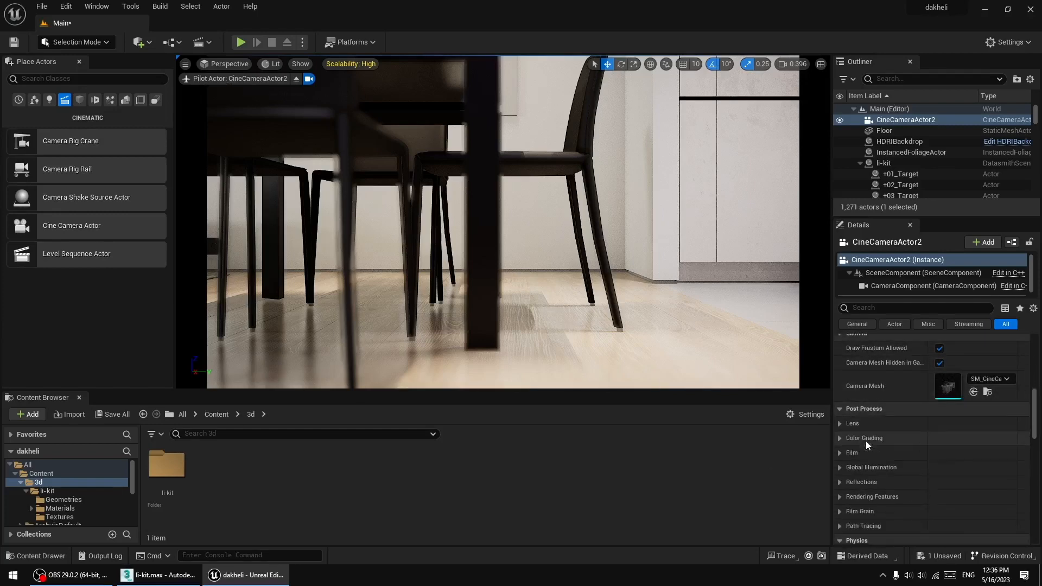
left_click(840, 423)
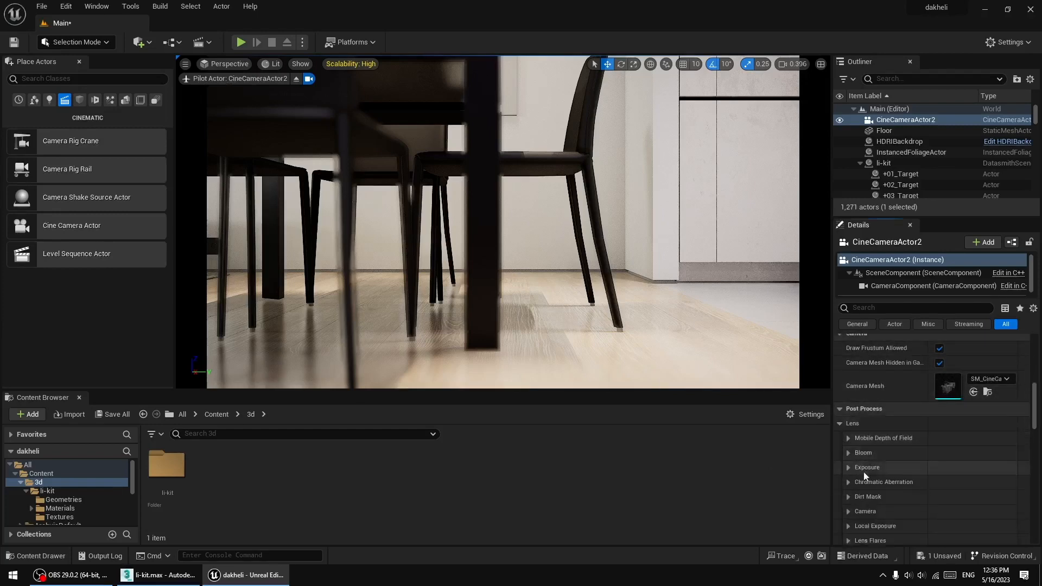
scroll(868, 503, "down", 4)
left_click(856, 500)
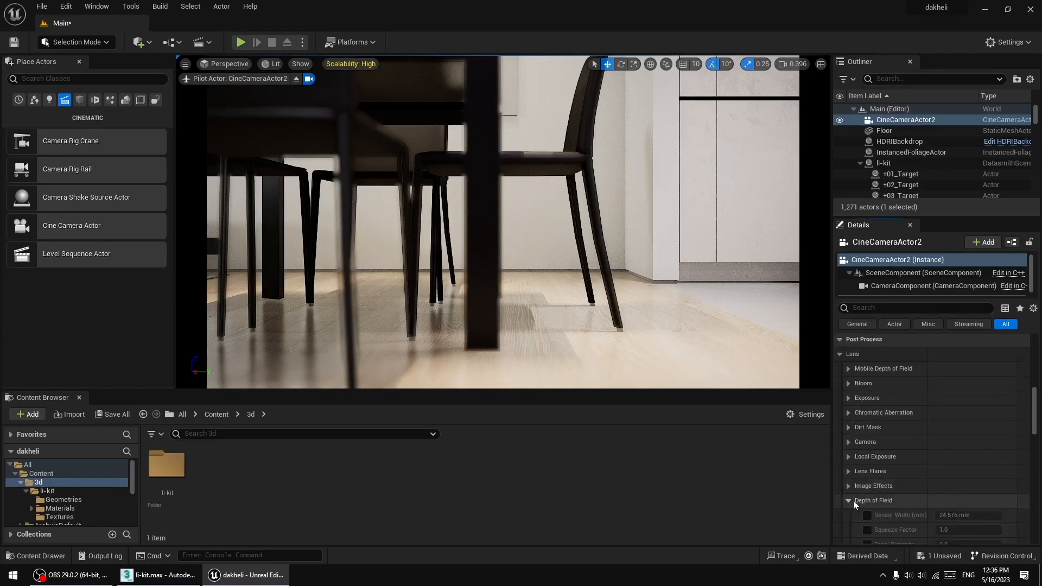
scroll(890, 497, "down", 2)
left_click(848, 466)
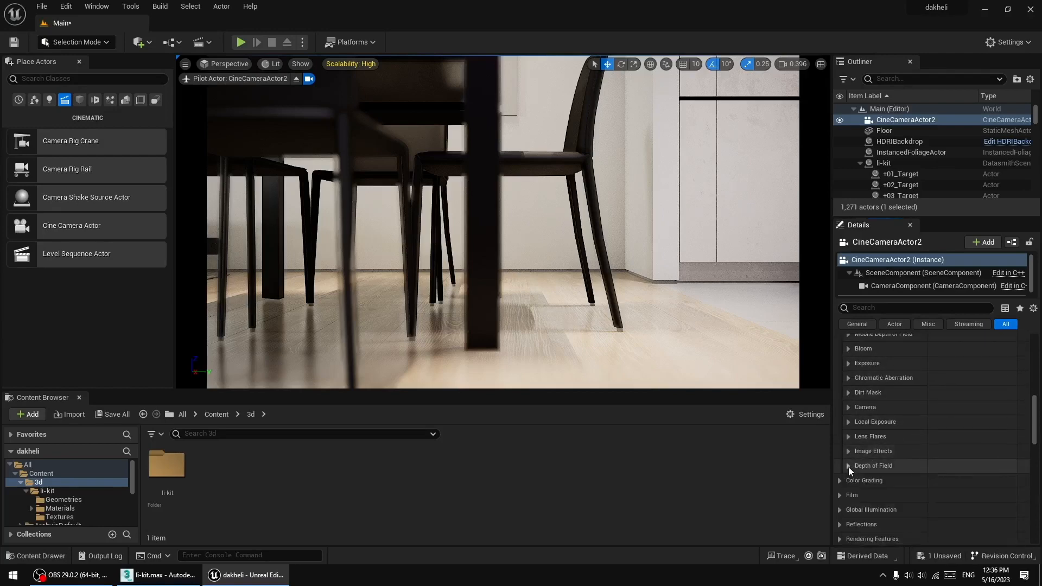
Try the 50mm Prime f/1.8 lens preset on the cine camera and settle on 30mm Prime f/1.4.
scroll(899, 467, "up", 16)
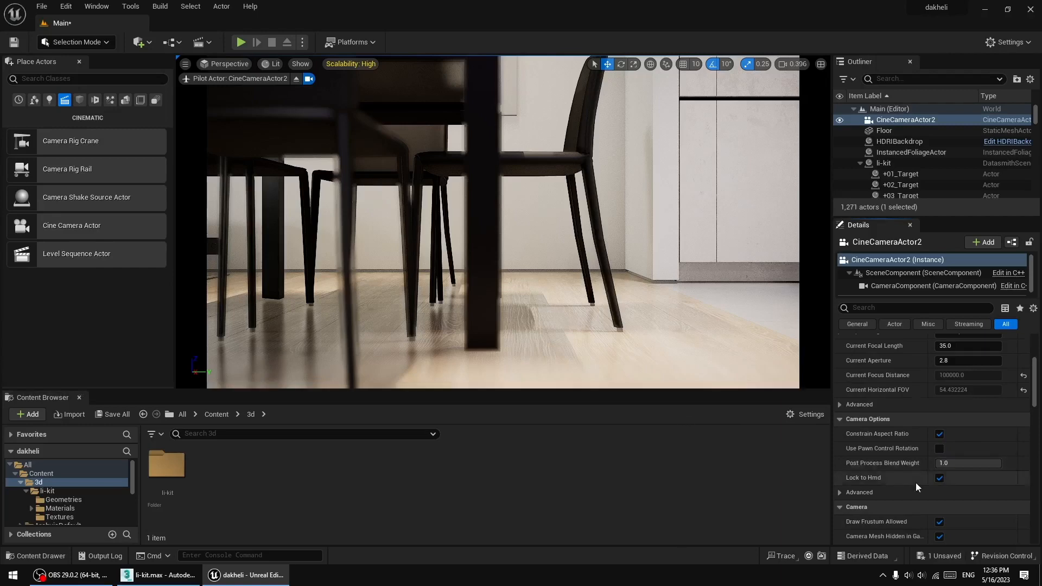
scroll(916, 483, "up", 8)
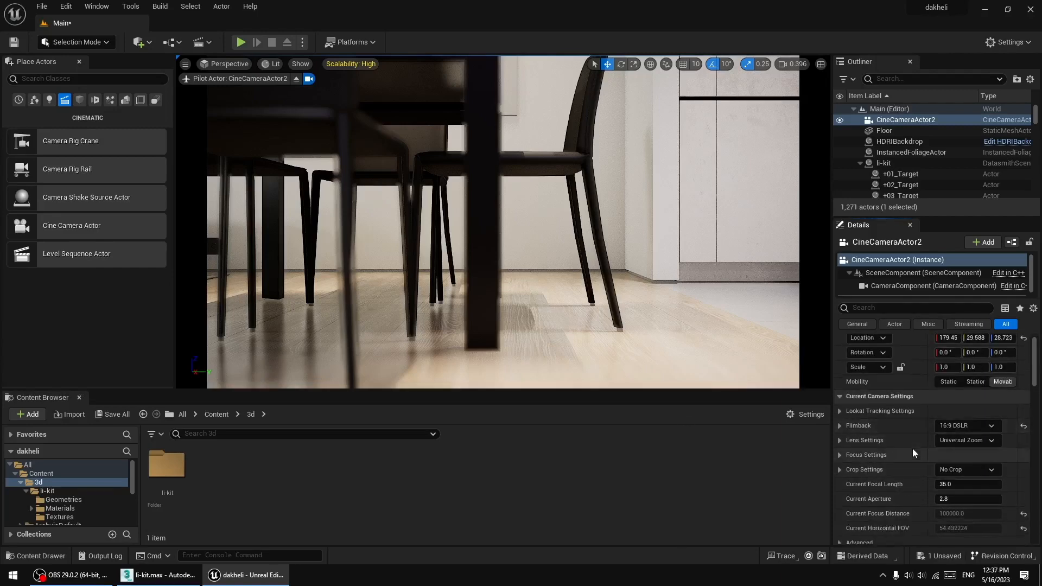
left_click(947, 441)
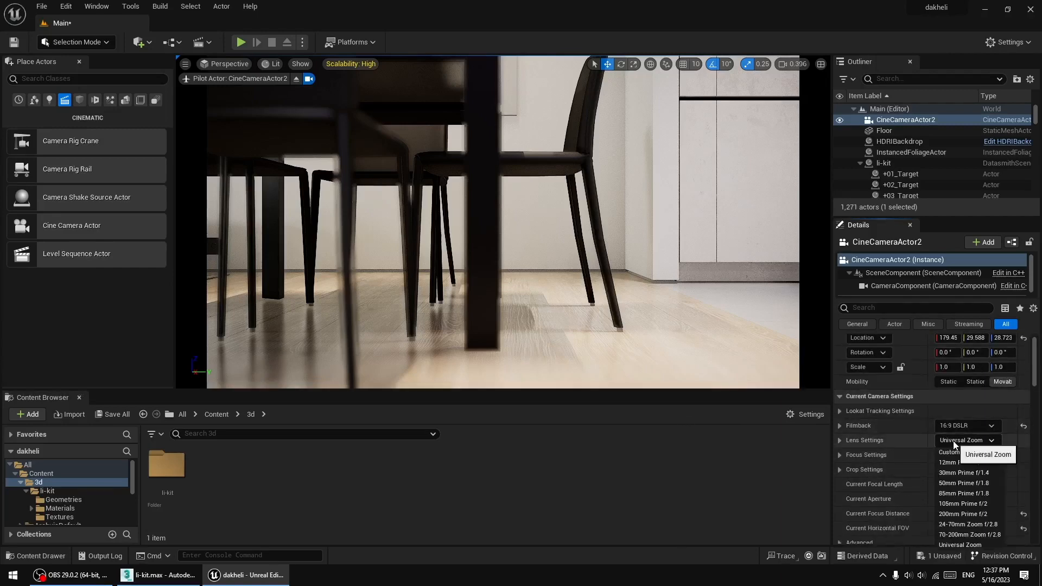
left_click(970, 483)
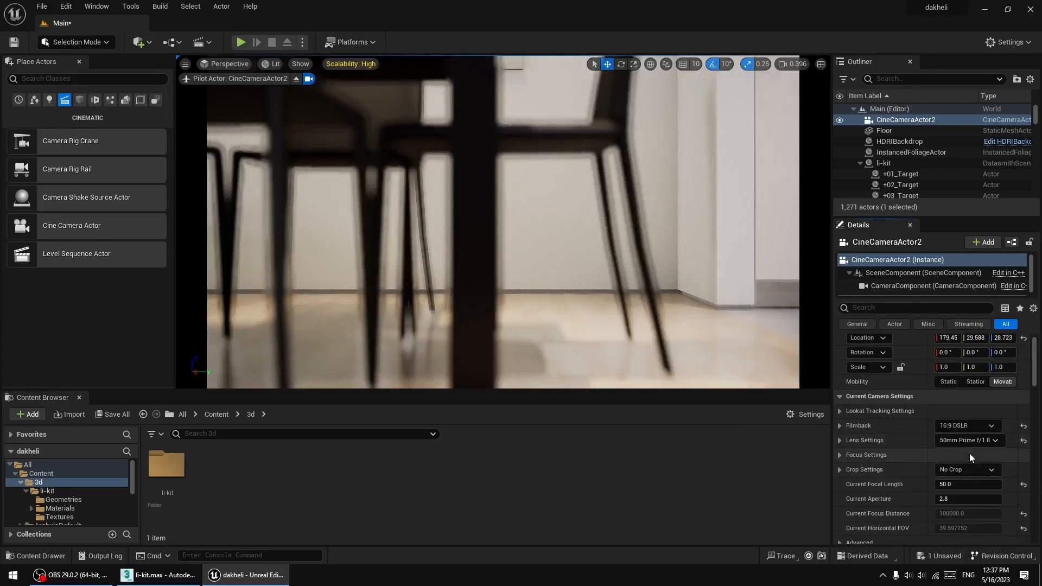
left_click(969, 472)
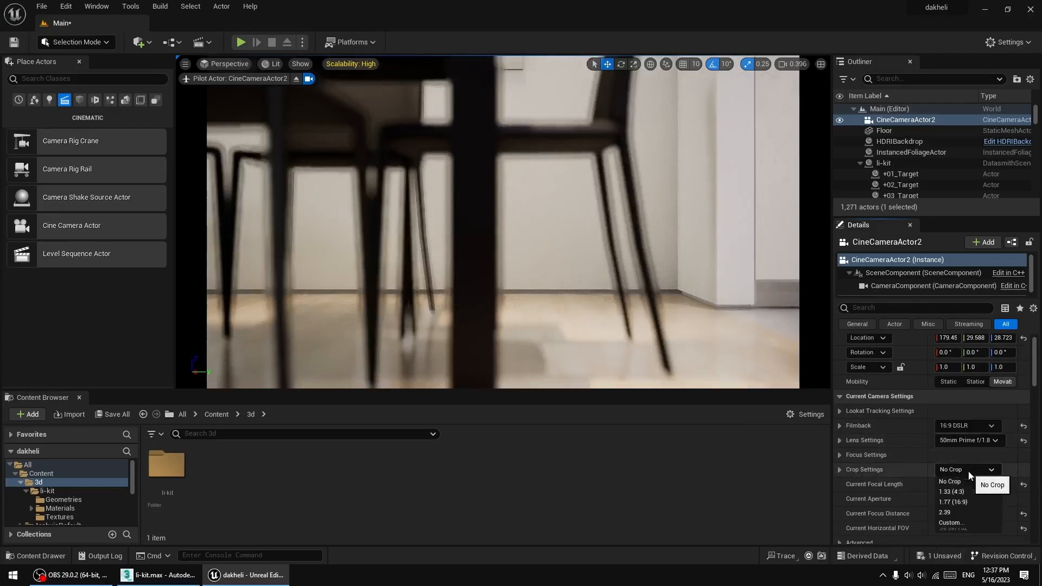
left_click(969, 472)
left_click(970, 443)
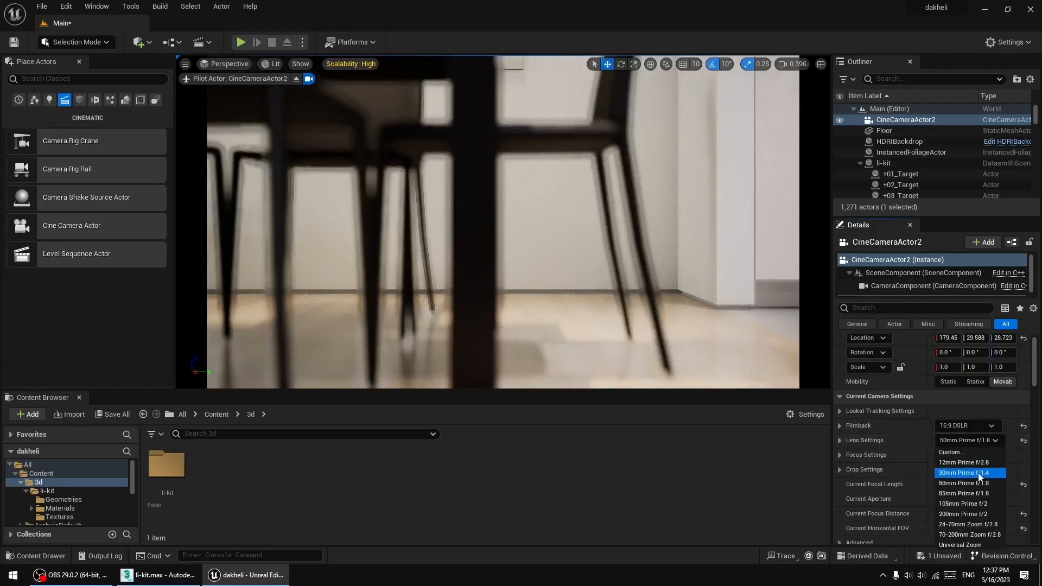
left_click(980, 474)
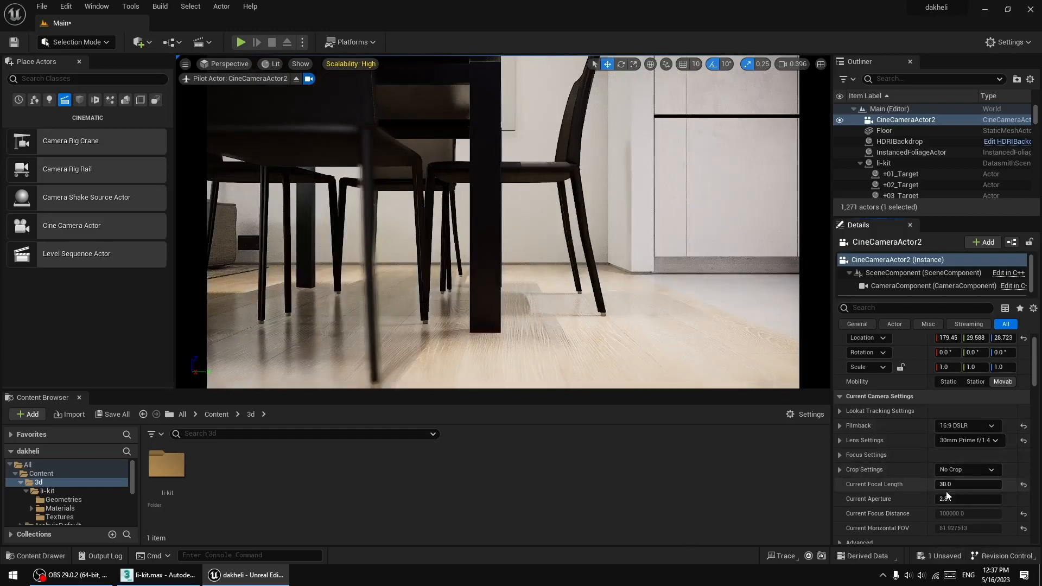
Try raising the camera's current aperture to about 5.75 and reset it to its default value.
left_click_drag(949, 499, 983, 498)
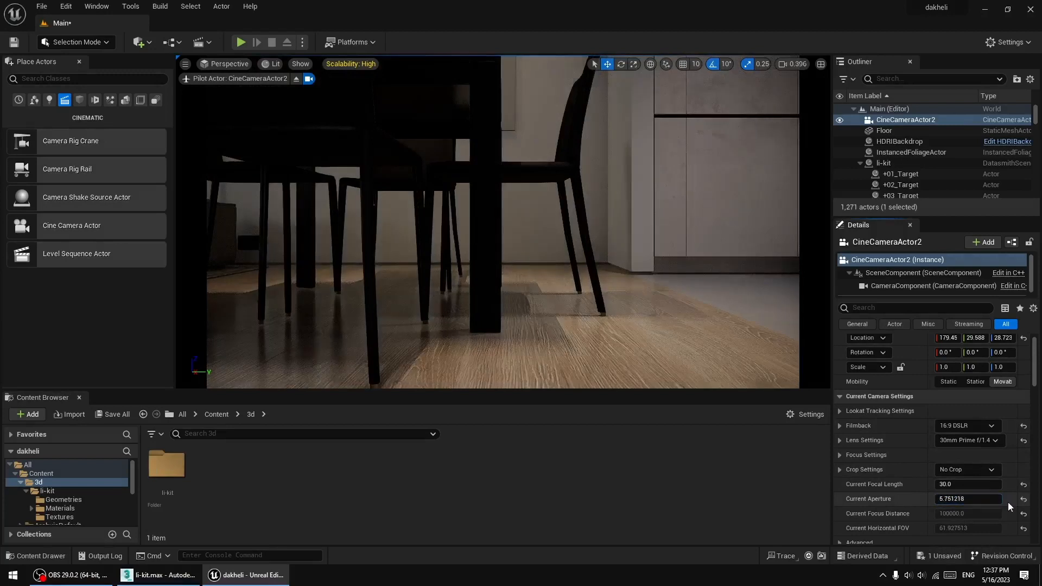
left_click(1023, 498)
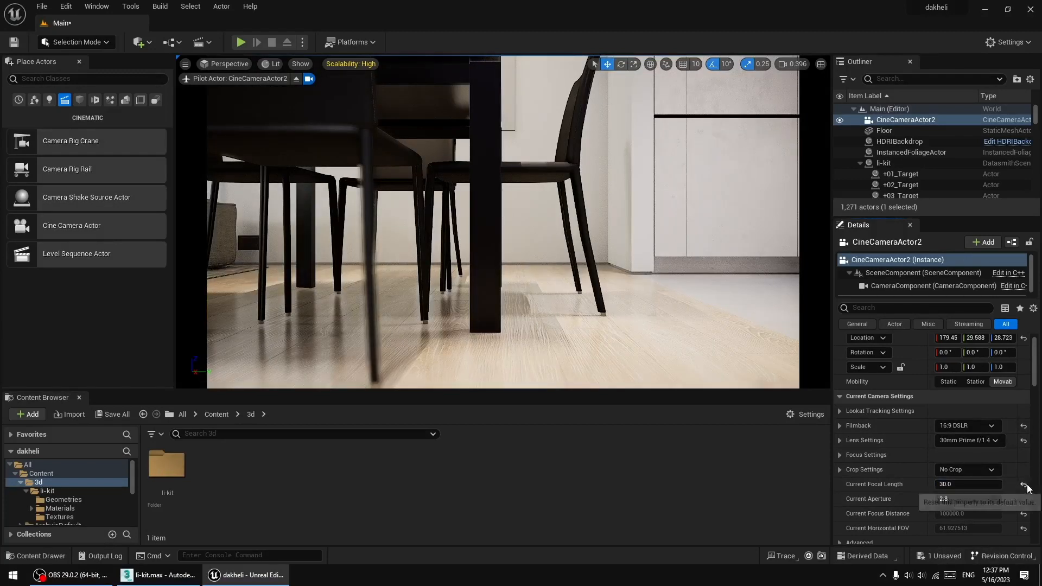
Set the cine camera's focus method to Do Not Override in its focus settings.
left_click(839, 456)
left_click(839, 456)
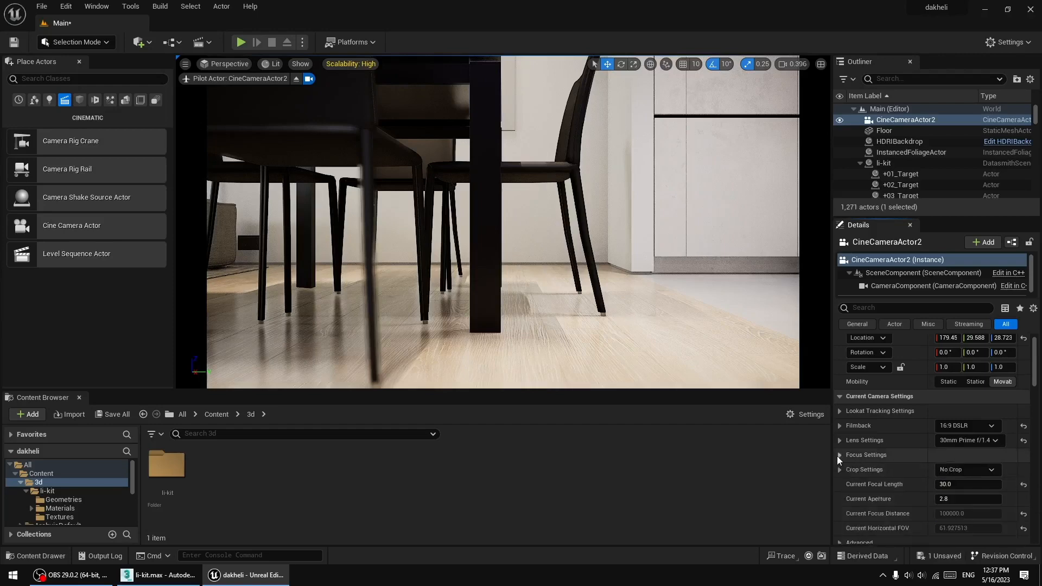
left_click(839, 456)
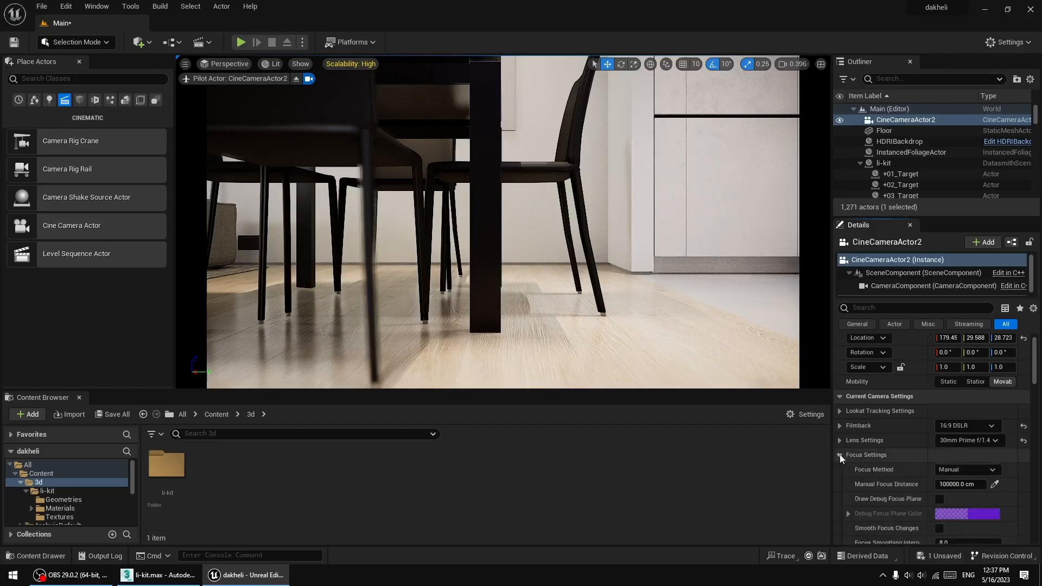
left_click(955, 470)
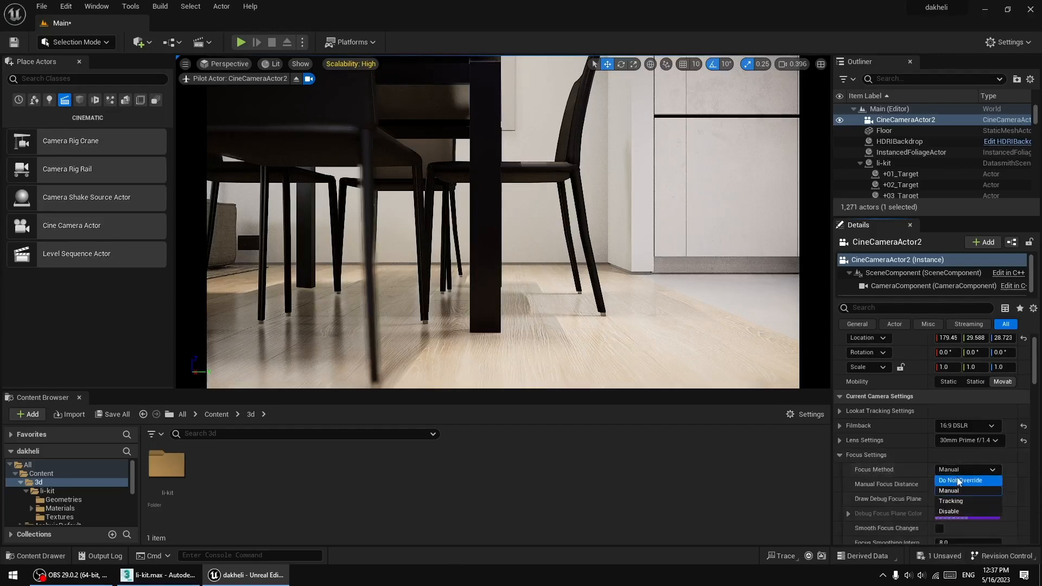
left_click(963, 481)
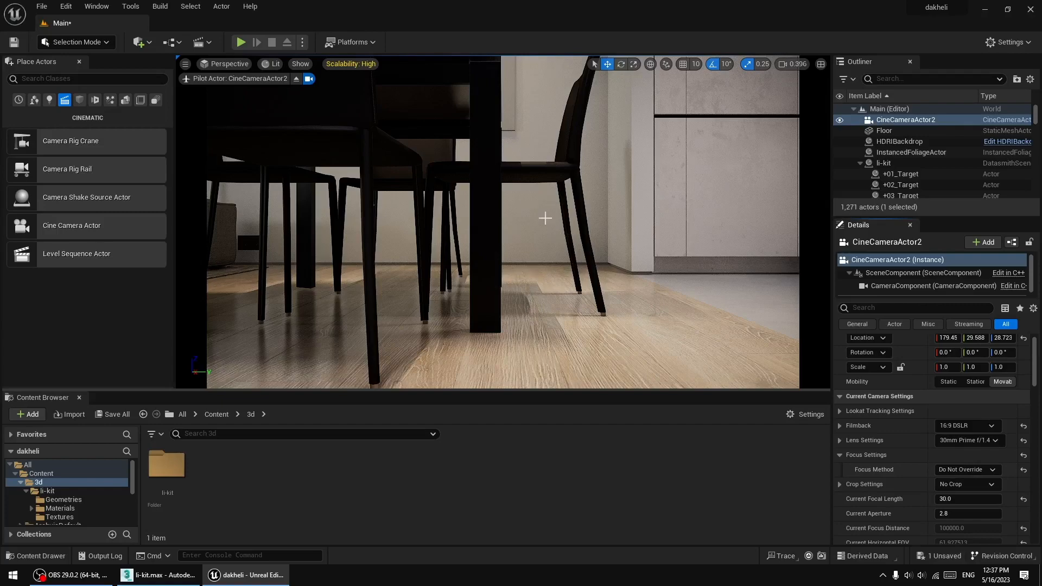
Reposition and turn the piloted cine camera to frame the sofa, coffee table and windows from a Z location of about 68.5.
middle_click_drag(496, 247, 535, 166)
right_click_drag(496, 247, 431, 246)
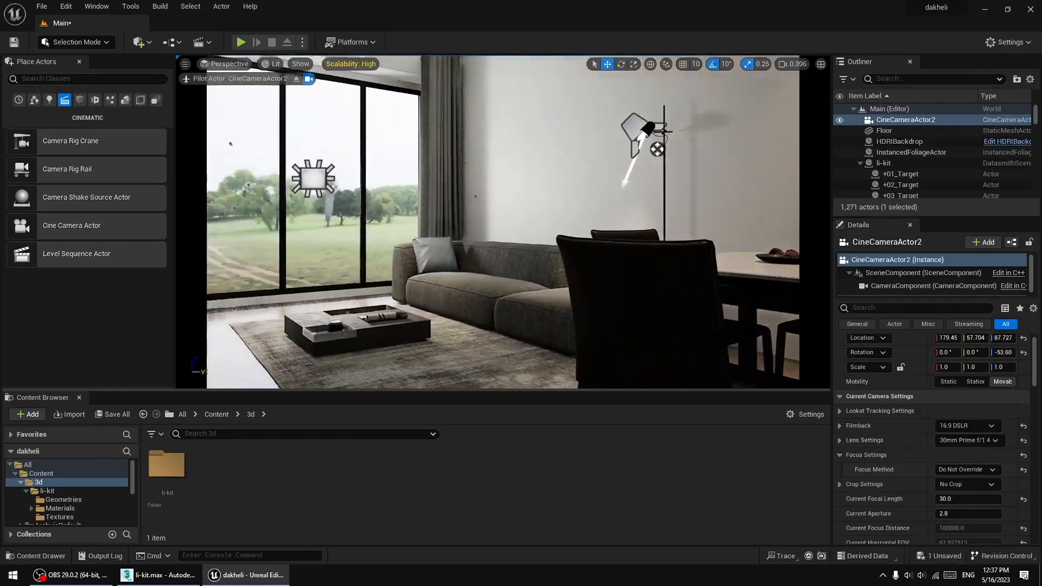
key("s")
right_click_drag(368, 185, 602, 207)
right_click_drag(779, 118, 776, 93)
right_click_drag(503, 222, 564, 240)
key("a")
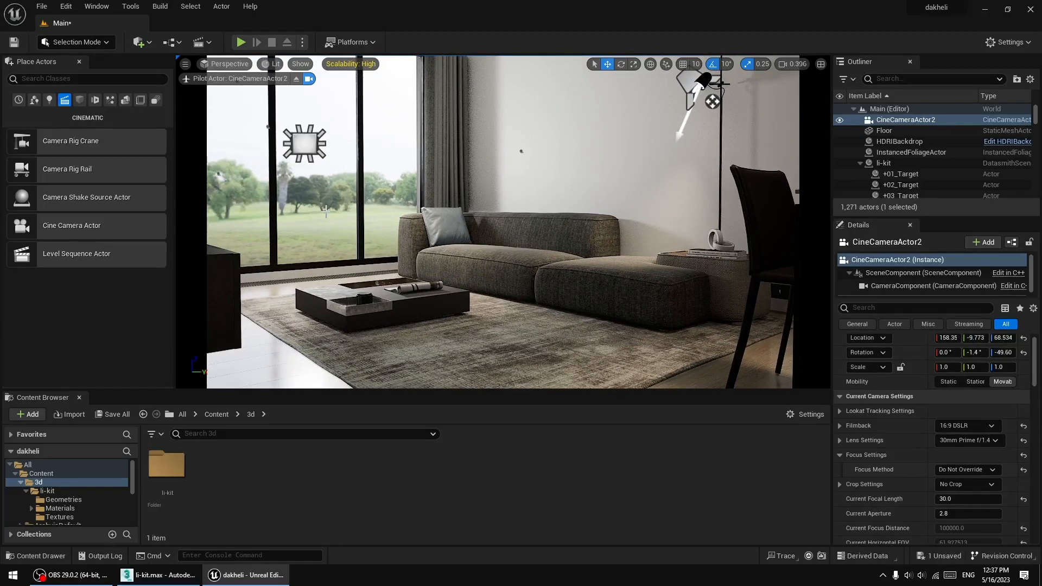
right_click_drag(567, 312, 554, 295)
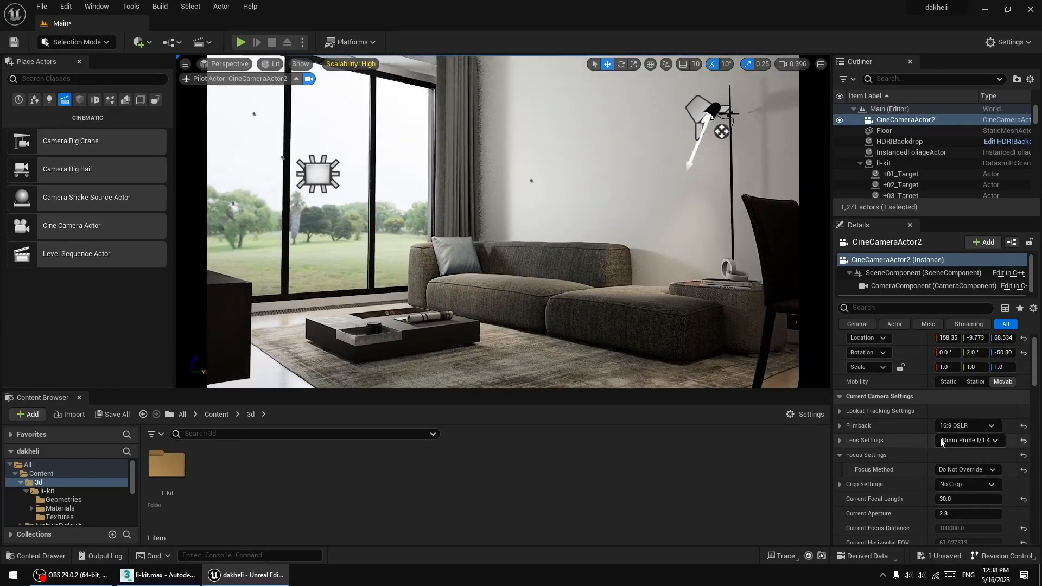
Expand the cine camera's filmback settings and reselect the 16:9 DSLR preset.
left_click(959, 440)
left_click(969, 441)
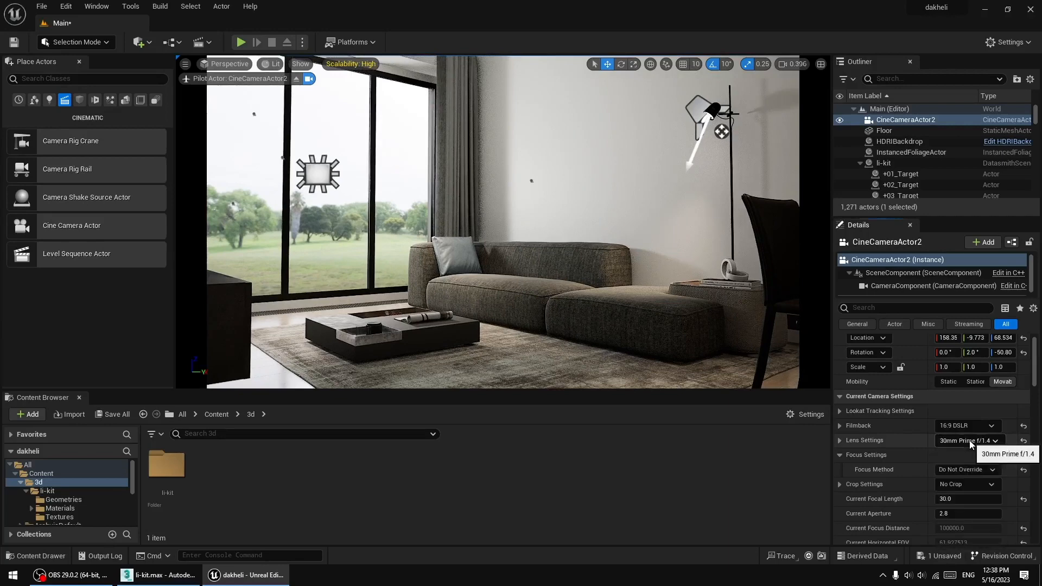
left_click(842, 426)
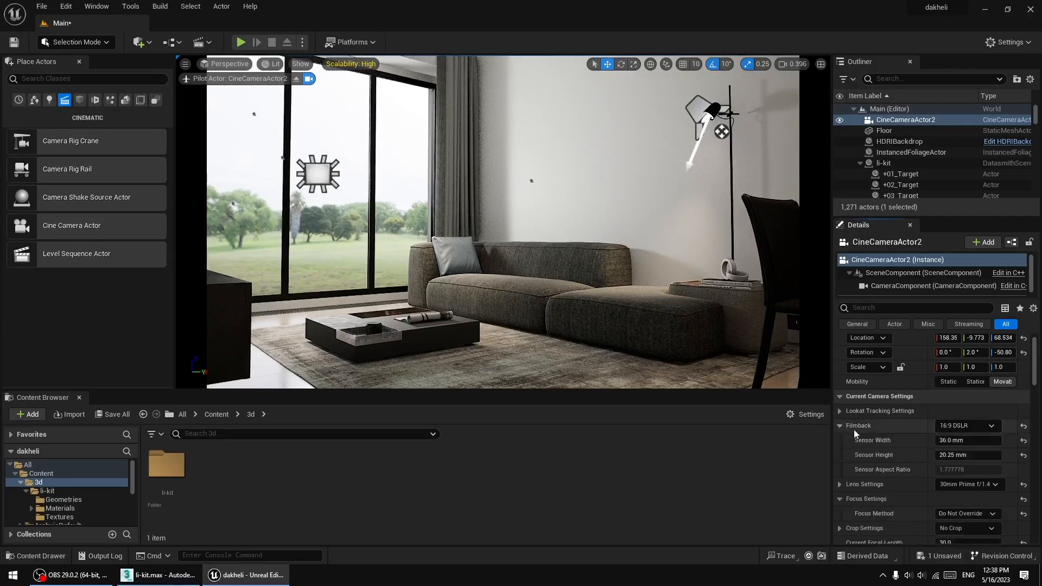
left_click(964, 425)
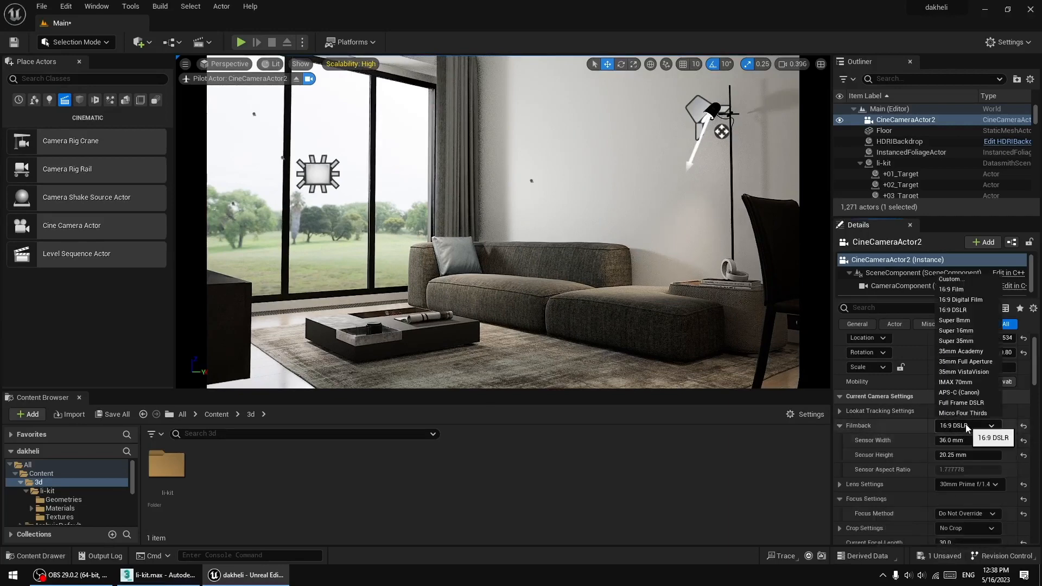
left_click(965, 310)
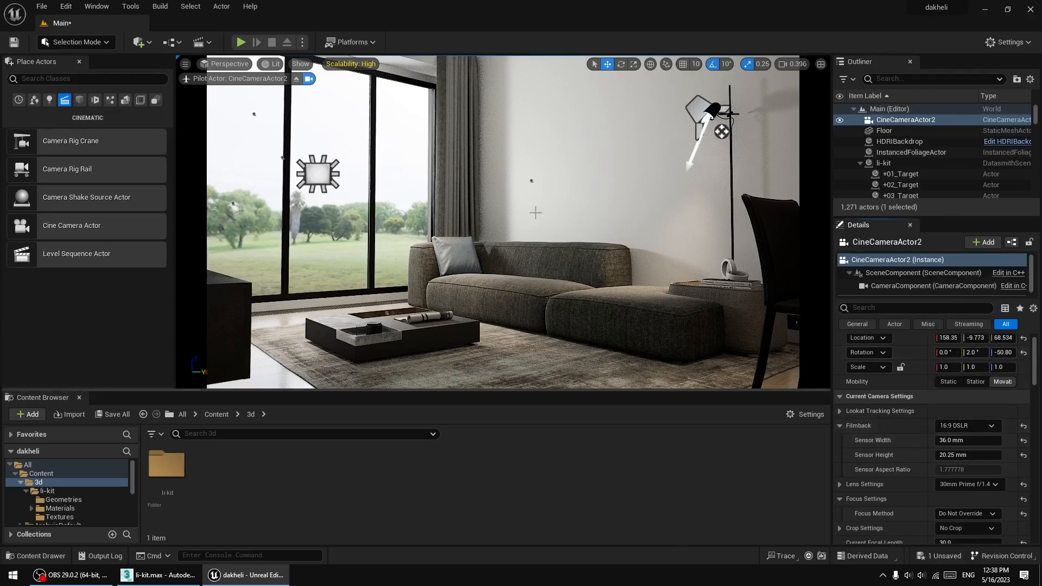
Give the camera a portrait frame by setting the sensor width to 20.25 mm and the sensor height to 36 mm.
left_click(972, 442)
type("20.25")
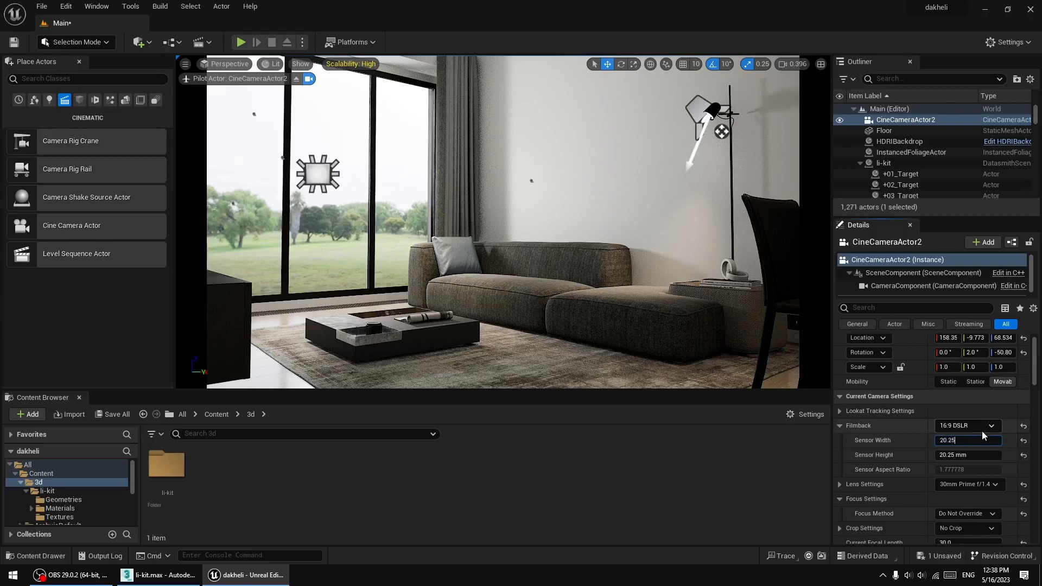
key("Return")
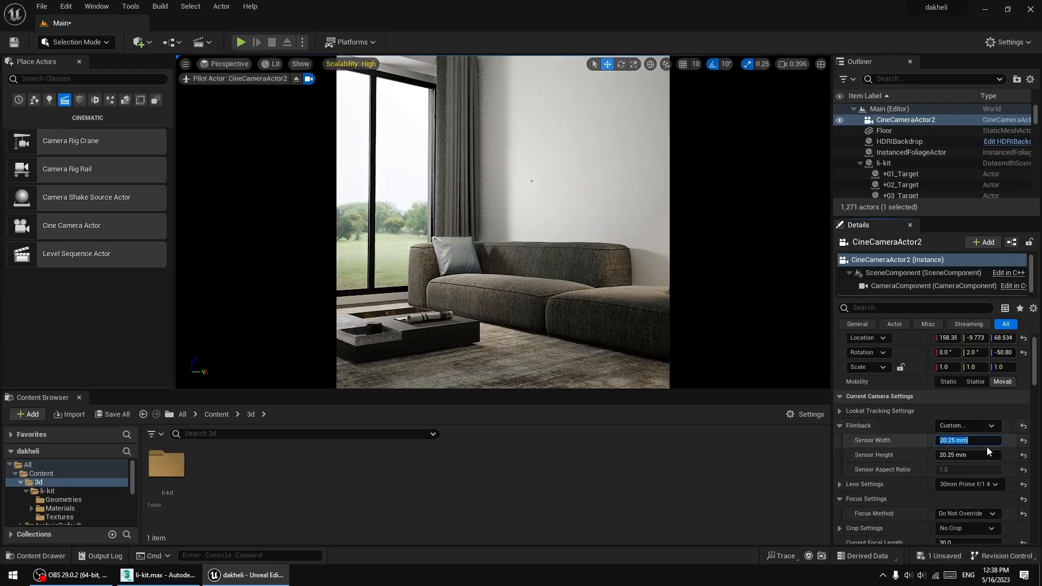
left_click(977, 459)
type("36")
key("Return")
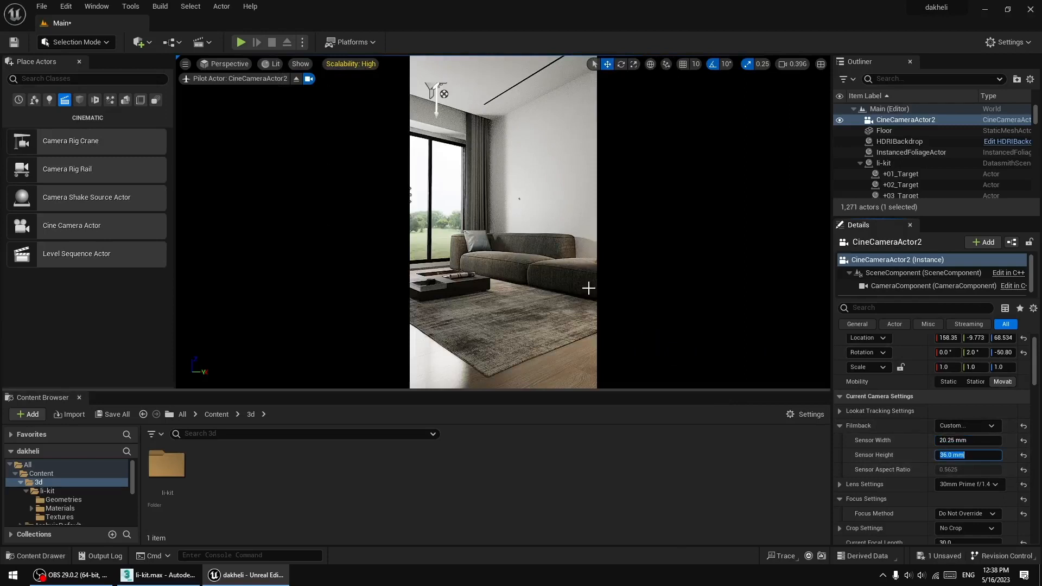
left_click(839, 426)
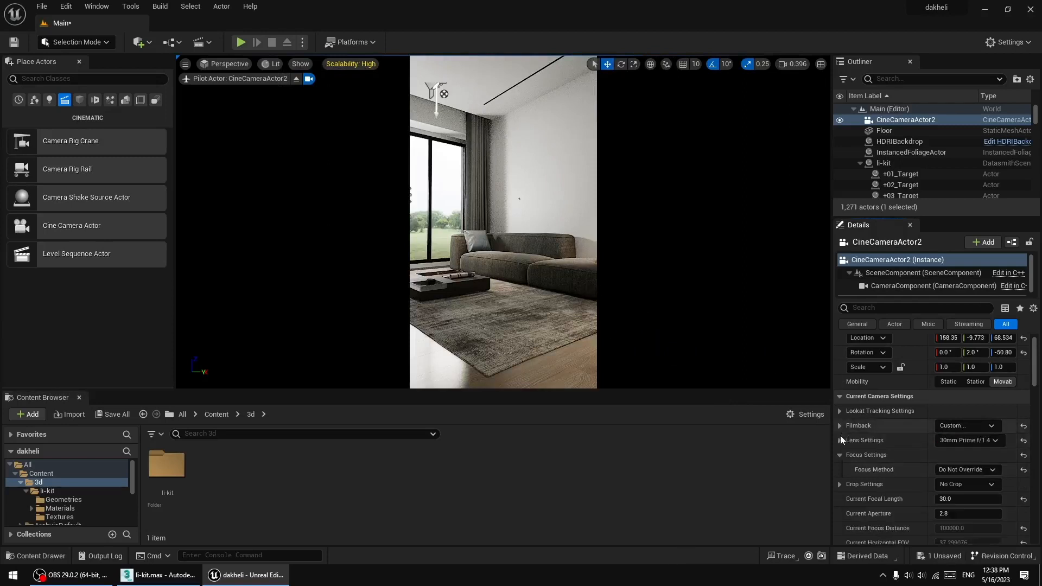
Set the lens's minimum and maximum focal length to about 27.87 mm and move the camera to a Z location of about 71.7.
left_click(840, 439)
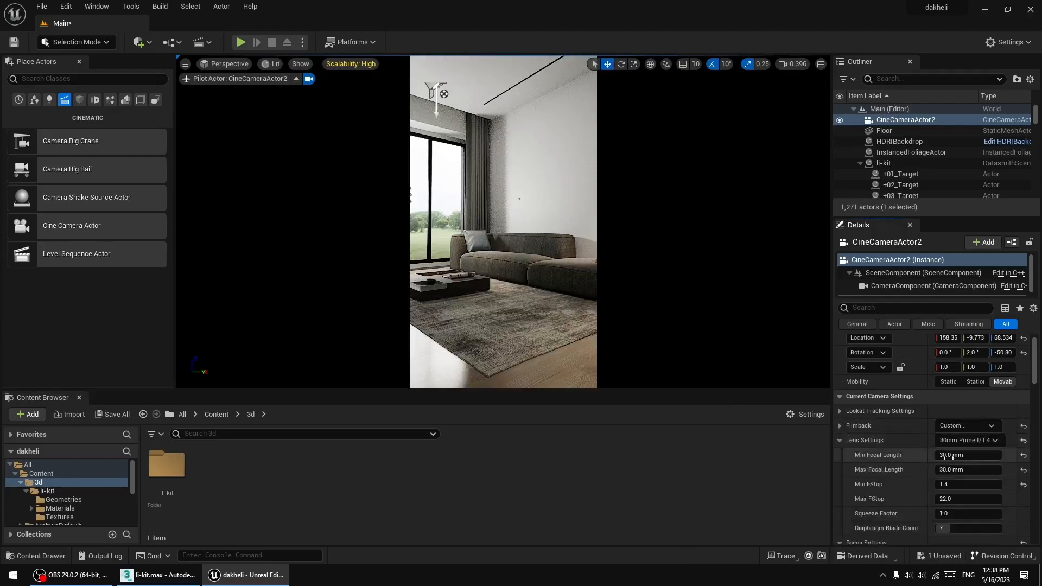
mouse_move(961, 456)
left_mouse_down()
mouse_move(993, 456)
mouse_move(960, 456)
left_mouse_up()
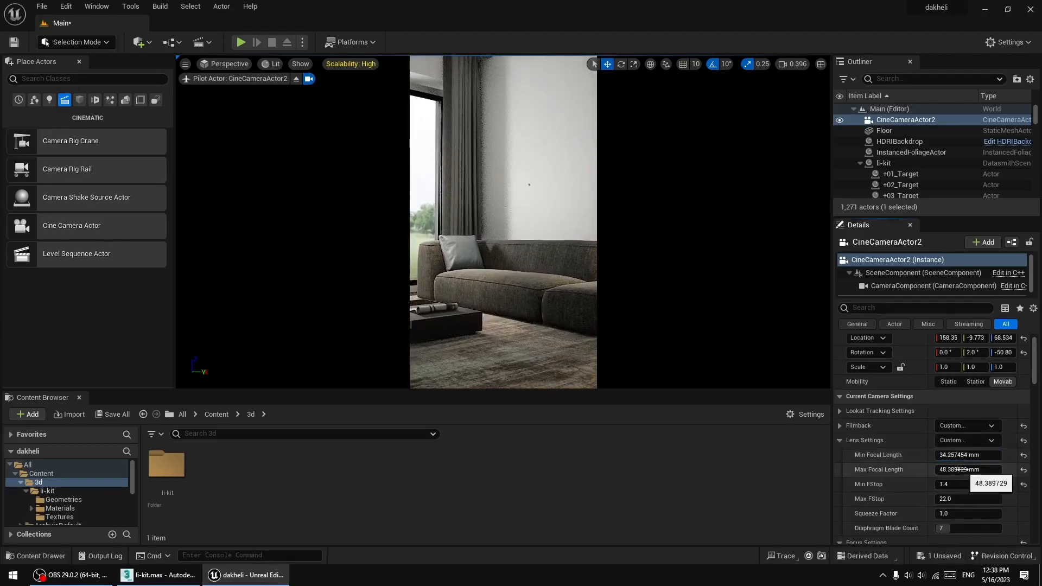
left_click(1024, 456)
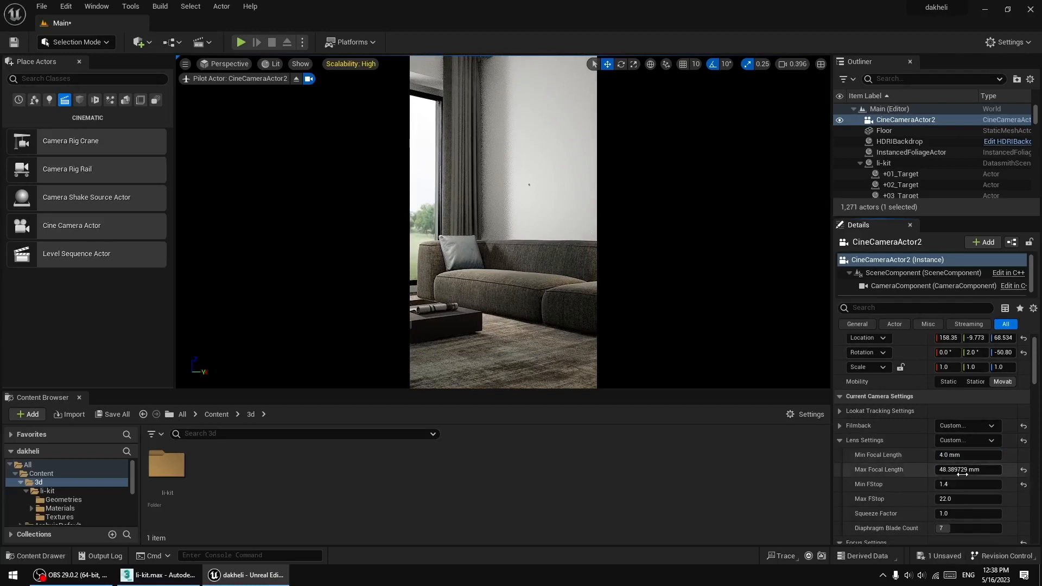
left_click_drag(961, 472, 993, 458)
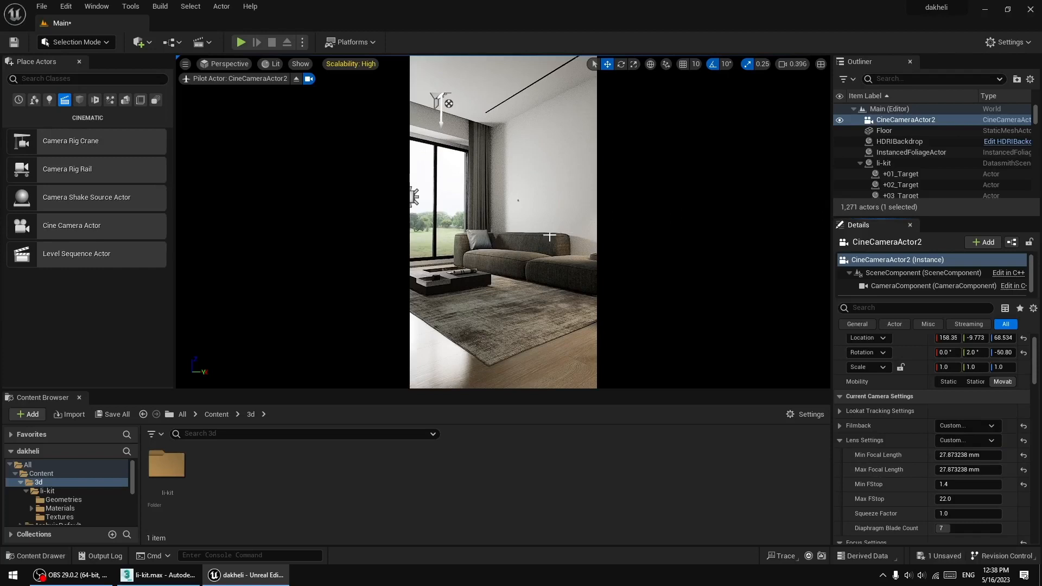
mouse_move(538, 230)
middle_mouse_down()
mouse_move(578, 232)
mouse_move(529, 228)
middle_mouse_up()
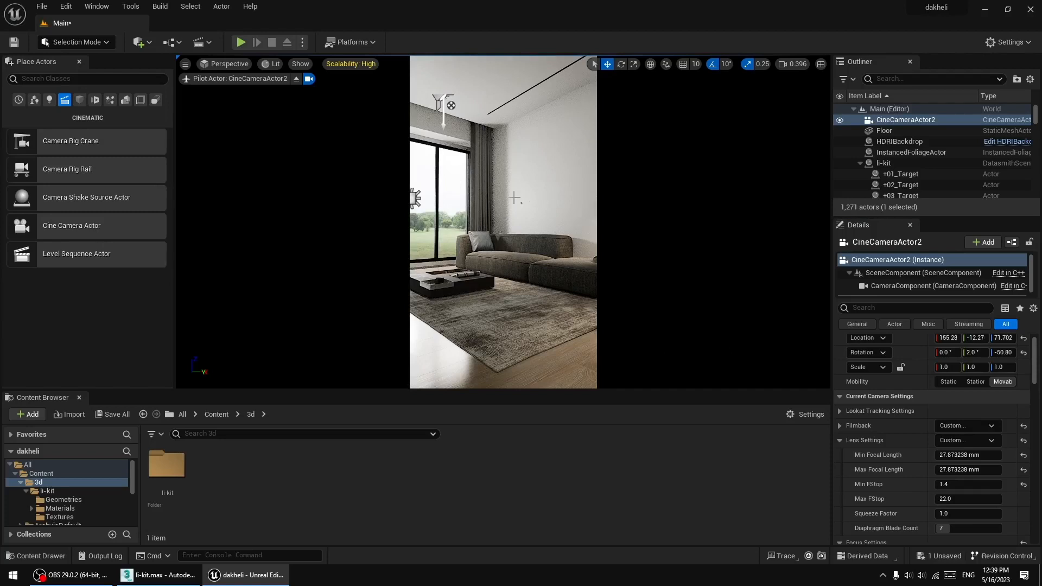
Show the camera view in immersive mode and game view, and set the viewport's screen percentage to 200.
key("F11")
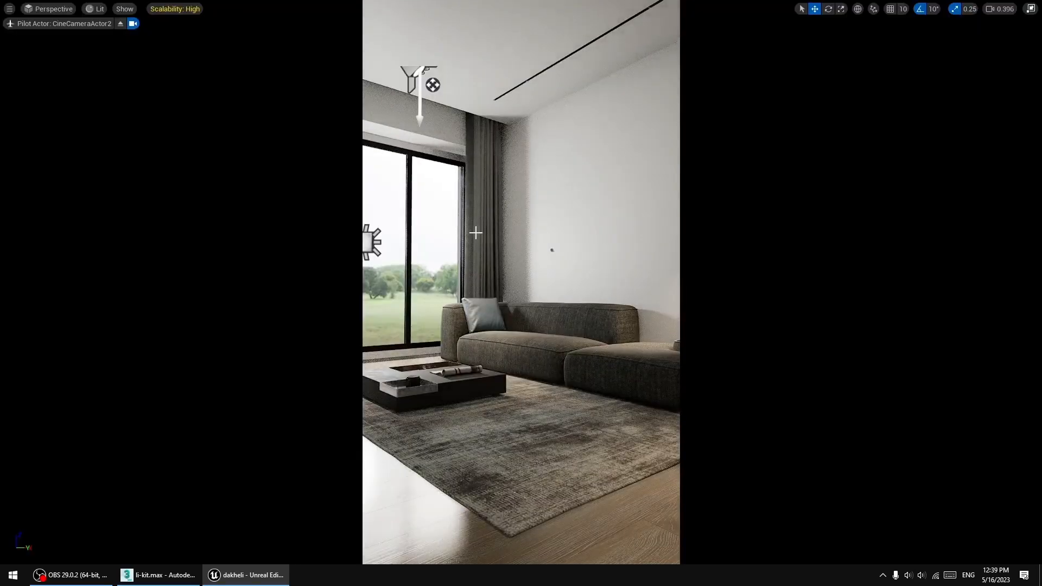
key("g")
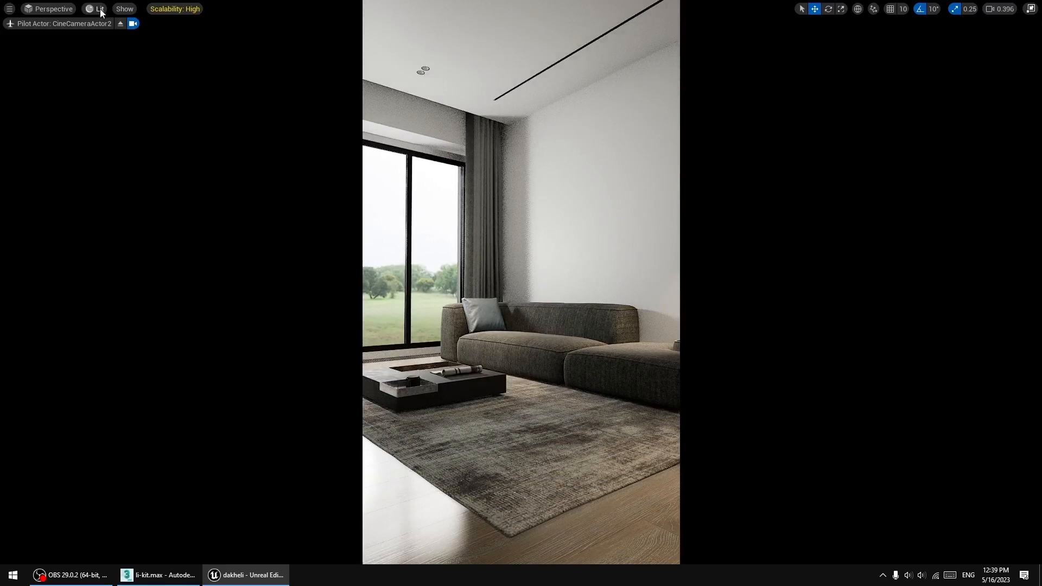
left_click(10, 9)
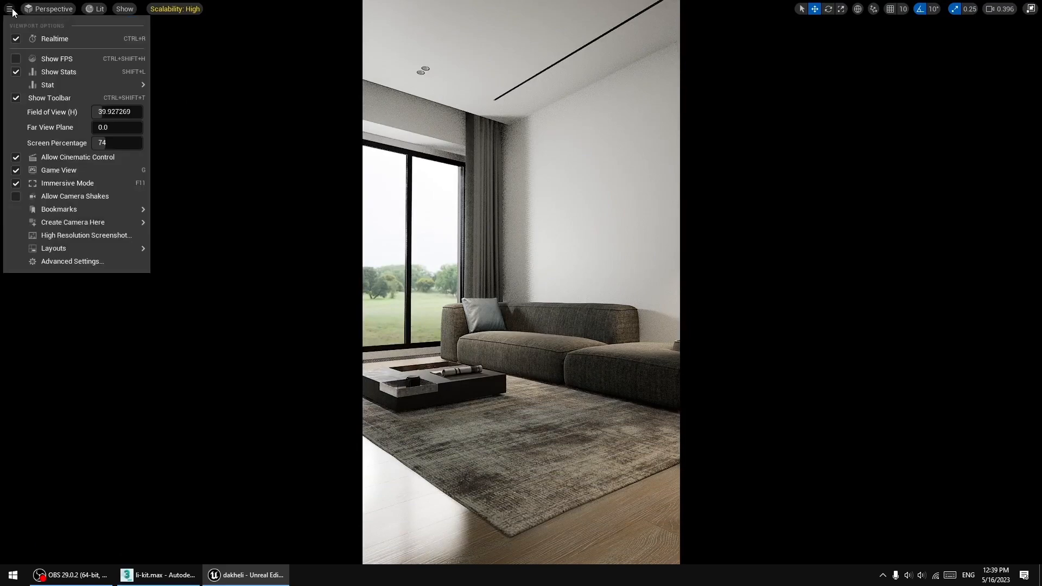
left_click(106, 144)
key("Return")
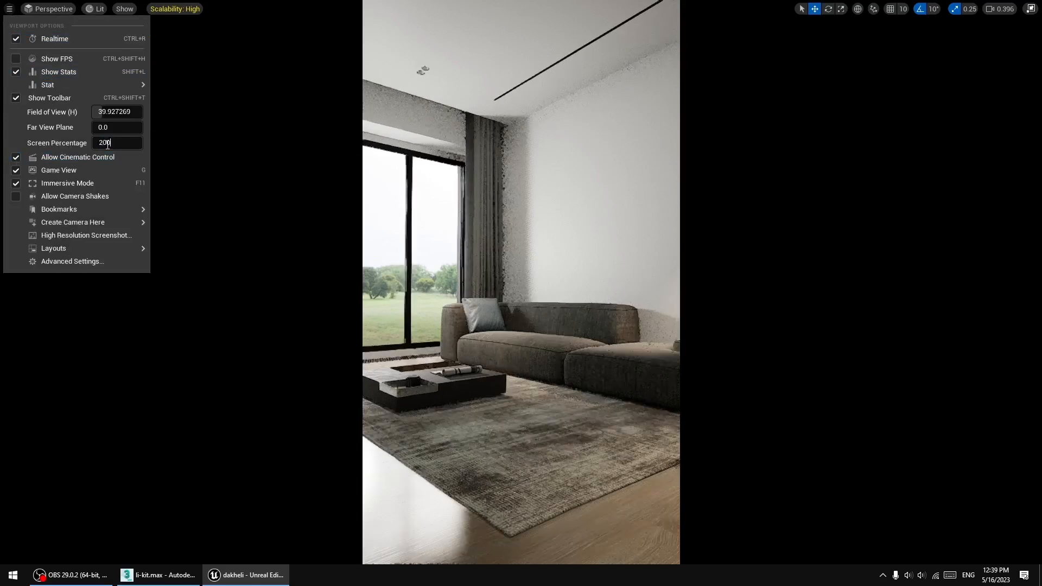
type("200")
key("Return")
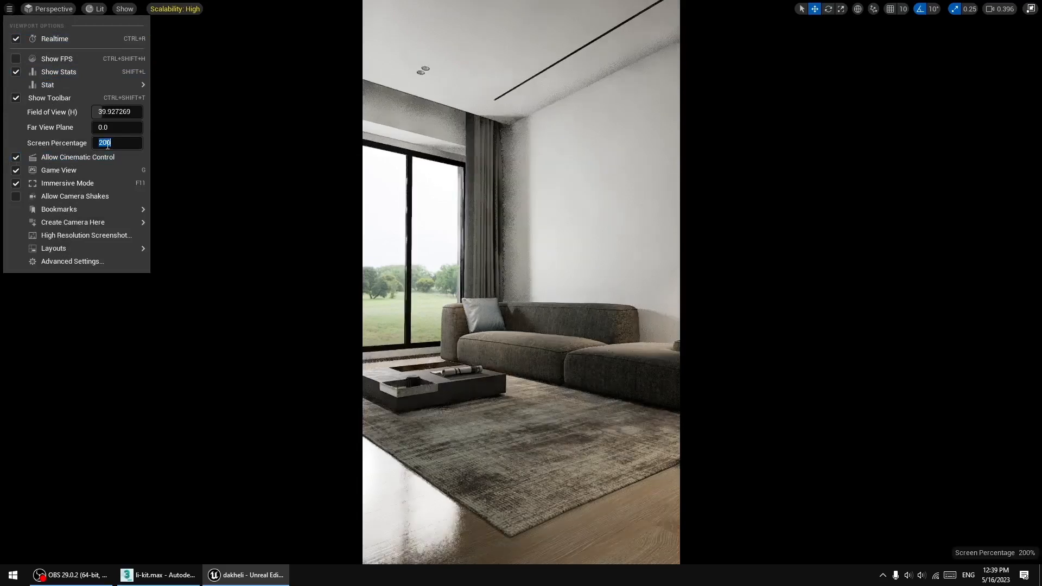
left_click(510, 247)
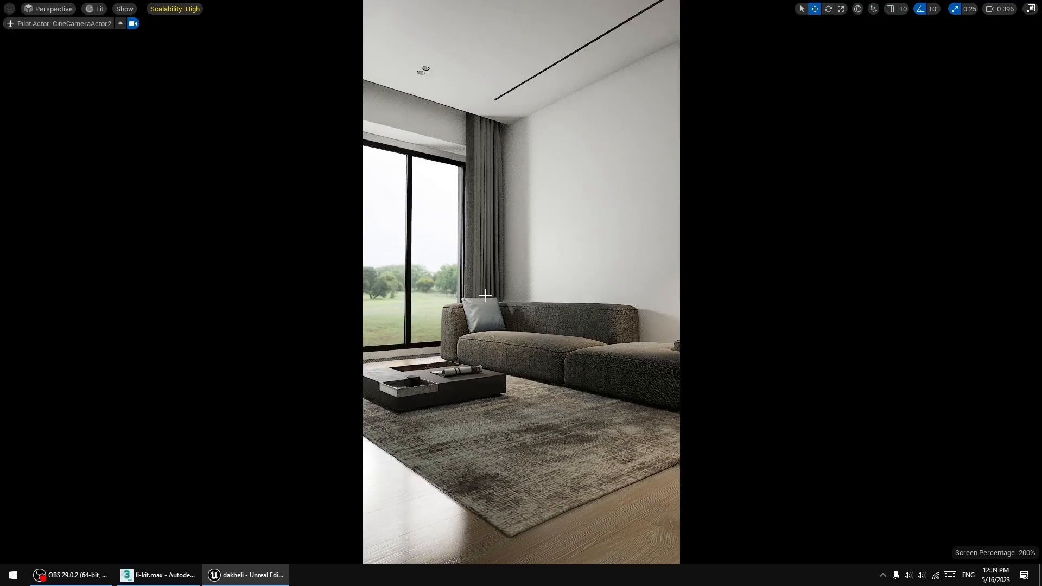
Capture a high resolution screenshot of the camera view with a size multiplier of 1.0.
left_click(10, 8)
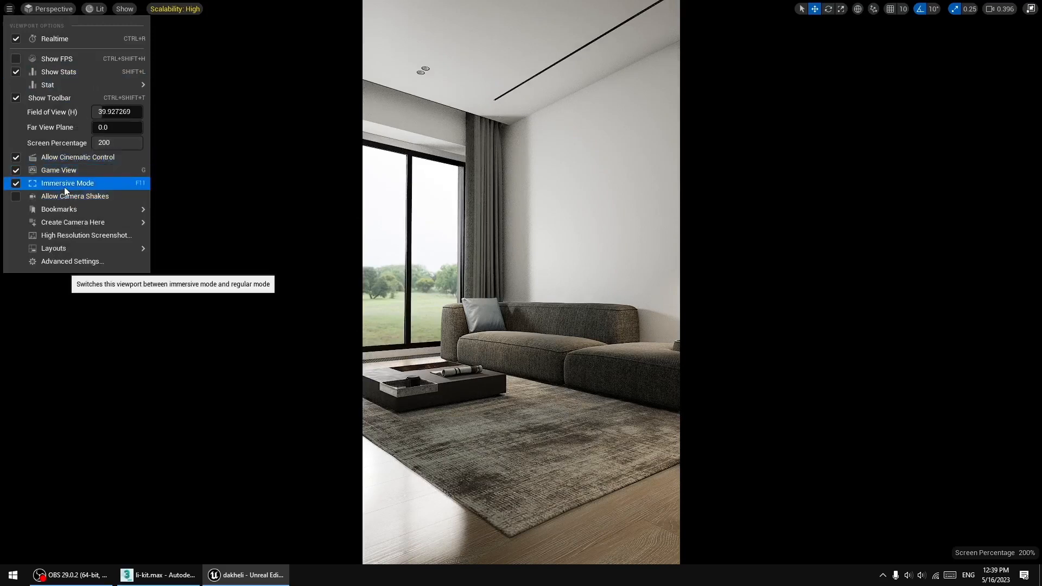
left_click(60, 236)
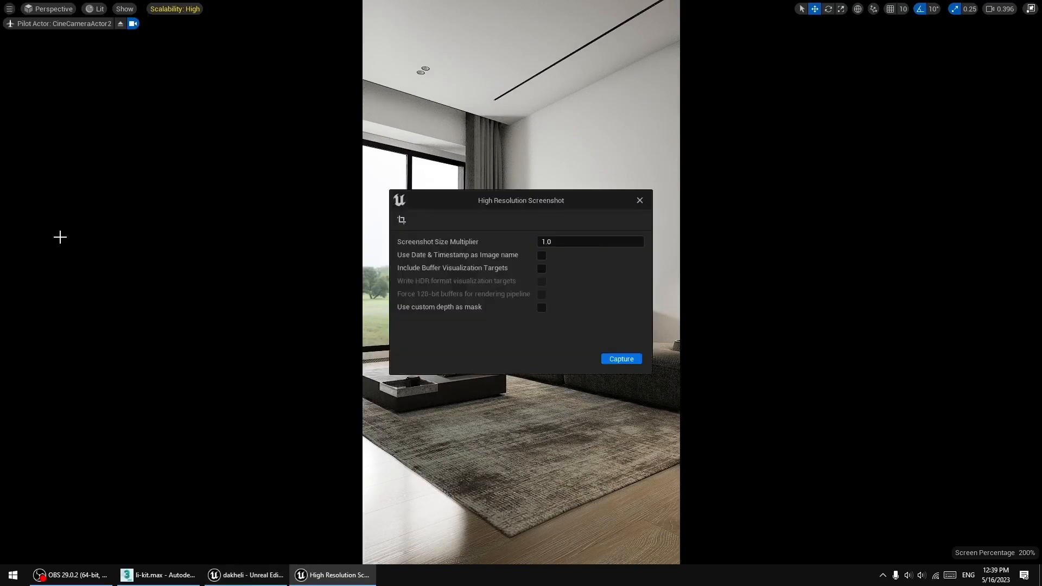
left_click(621, 360)
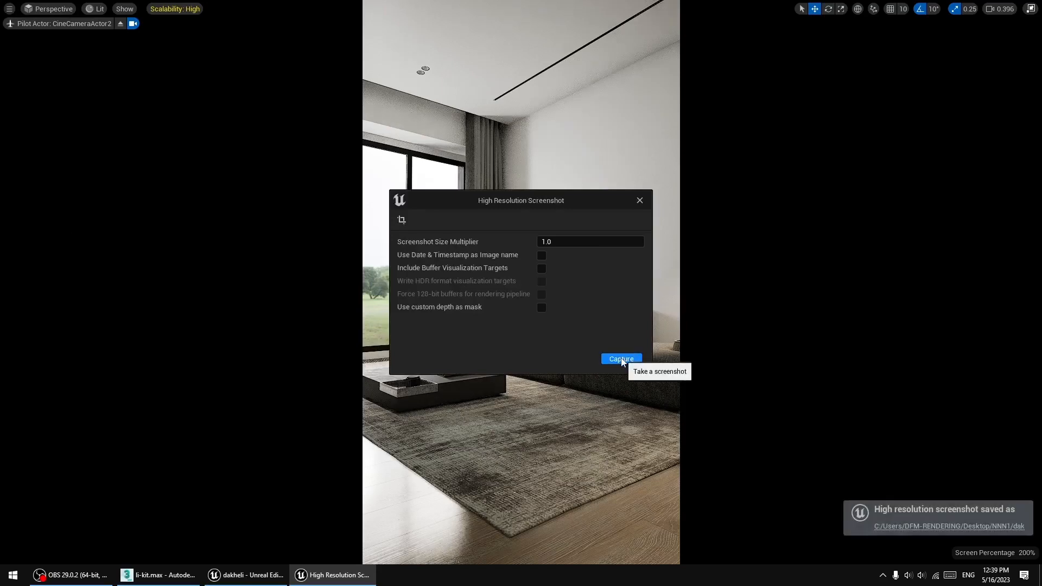
Open the saved HighresScreenshot00000.png, inspect the curtain and wall up close, and close the image and its folder.
left_click(902, 527)
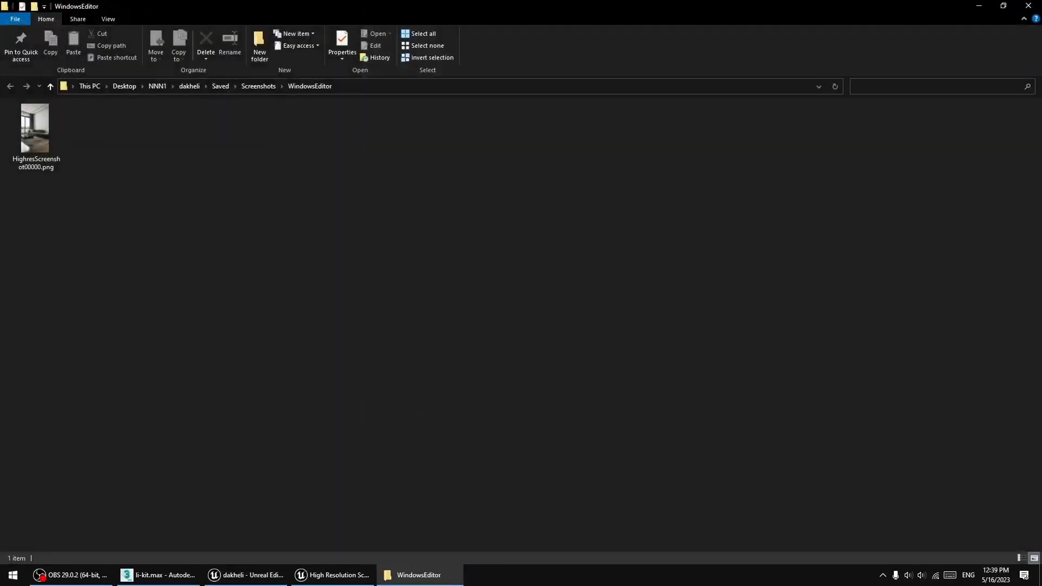
double_click(30, 140)
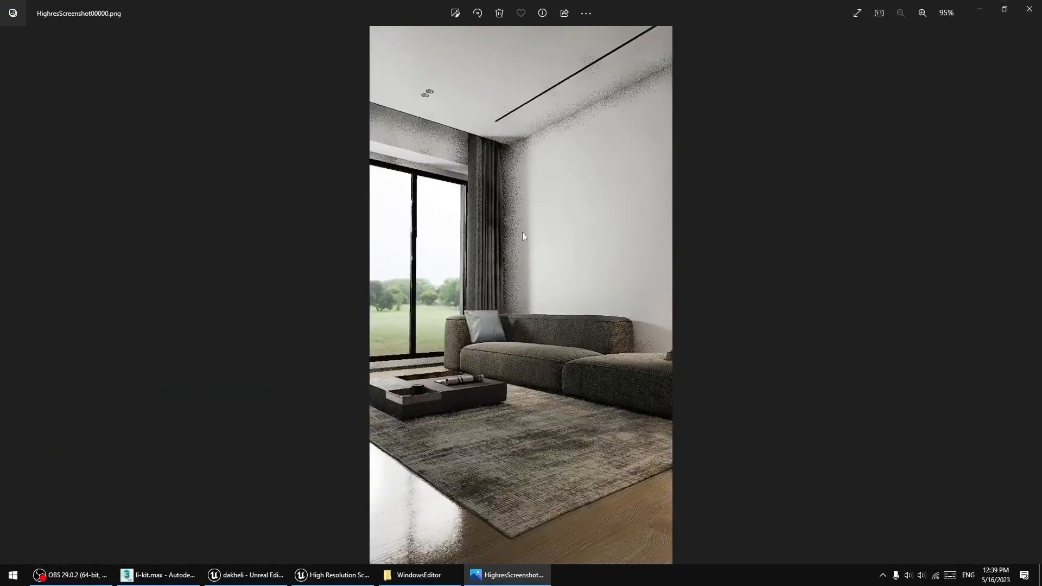
scroll(522, 232, "up", 5)
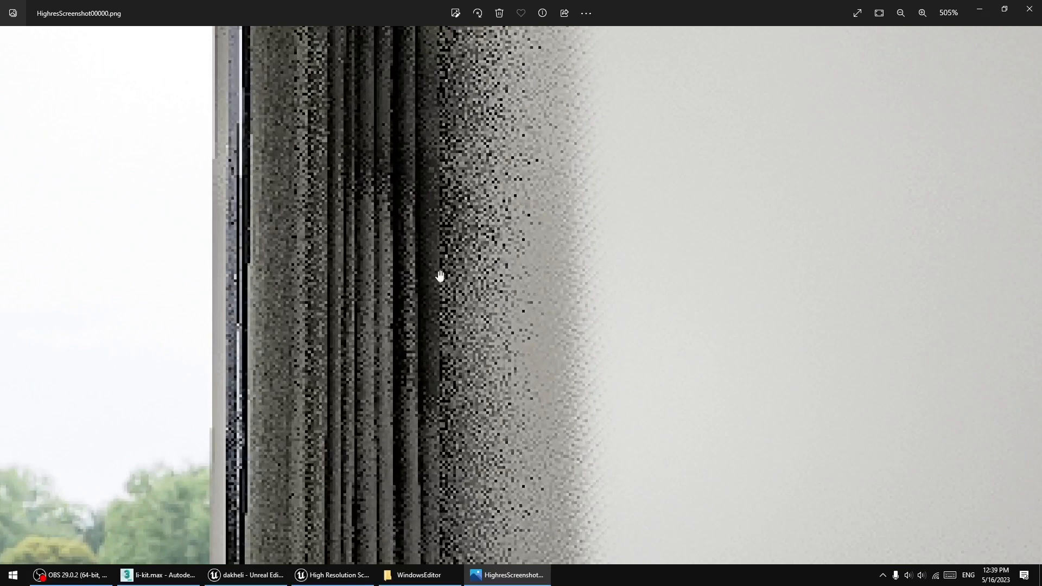
scroll(456, 282, "down", 5)
scroll(572, 346, "down", 3)
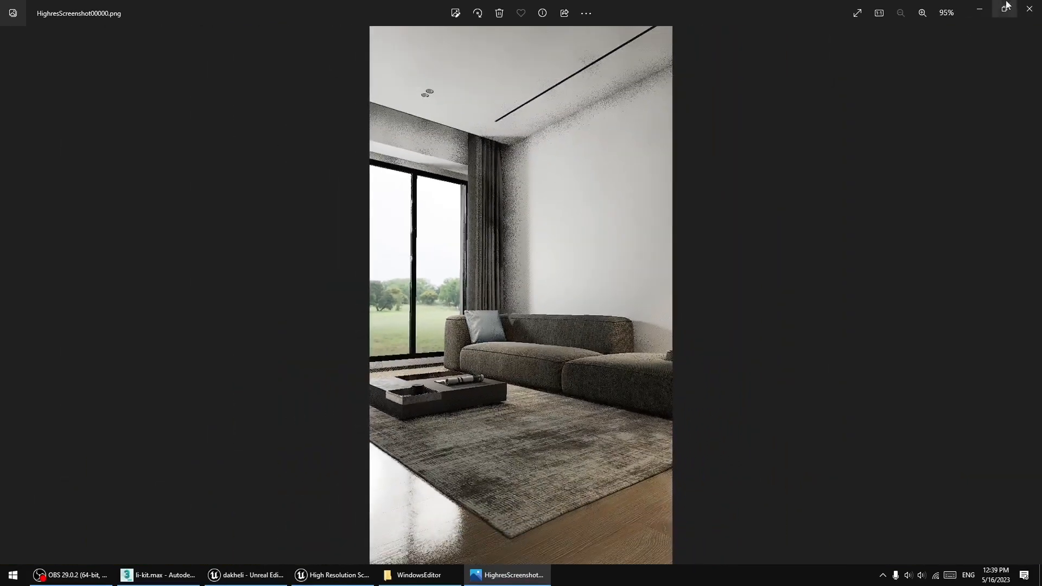
left_click(1029, 8)
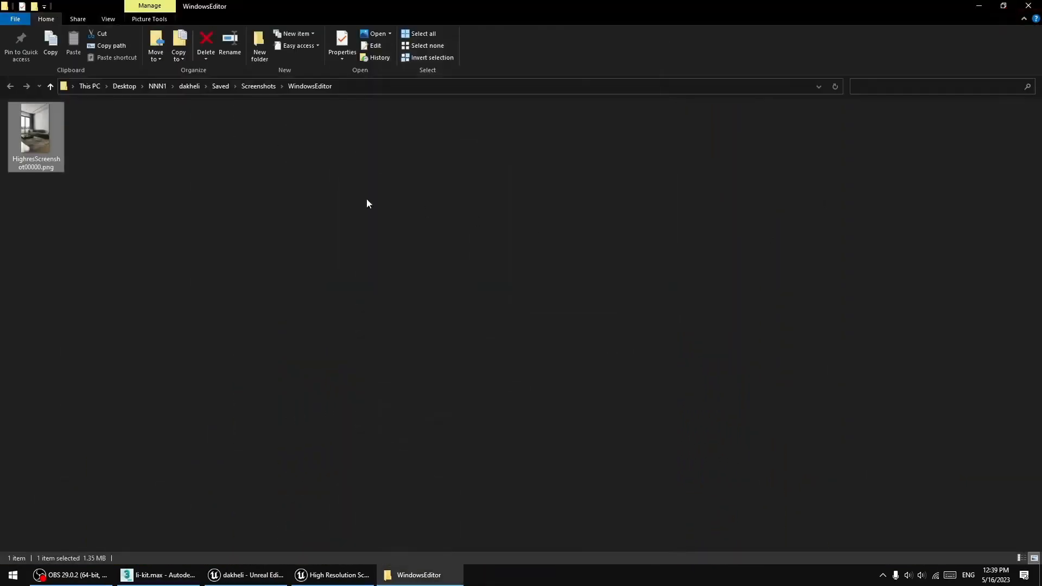
left_click(1029, 5)
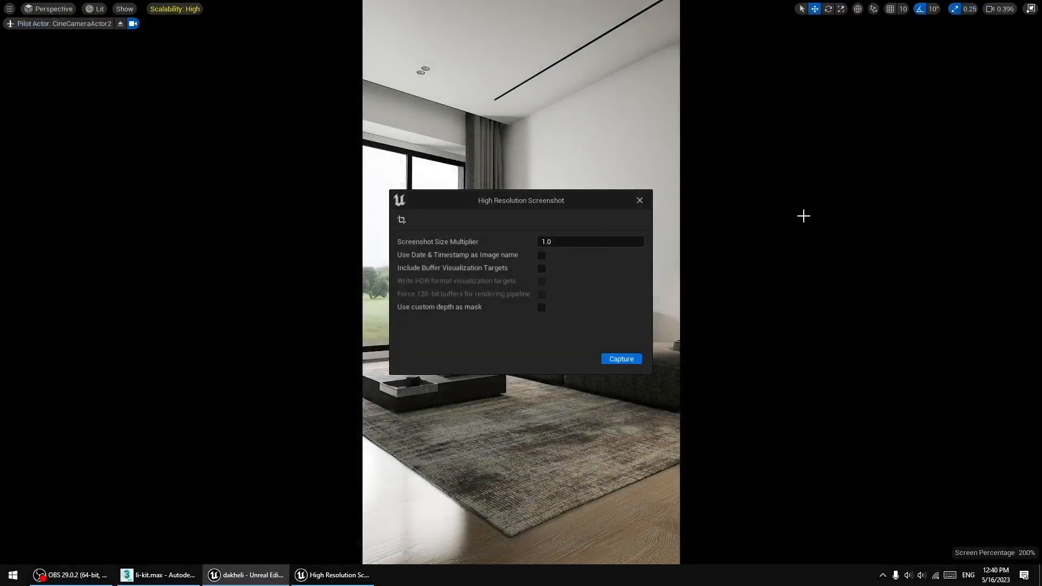
Close the High Resolution Screenshot dialog and leave immersive mode.
left_click(640, 201)
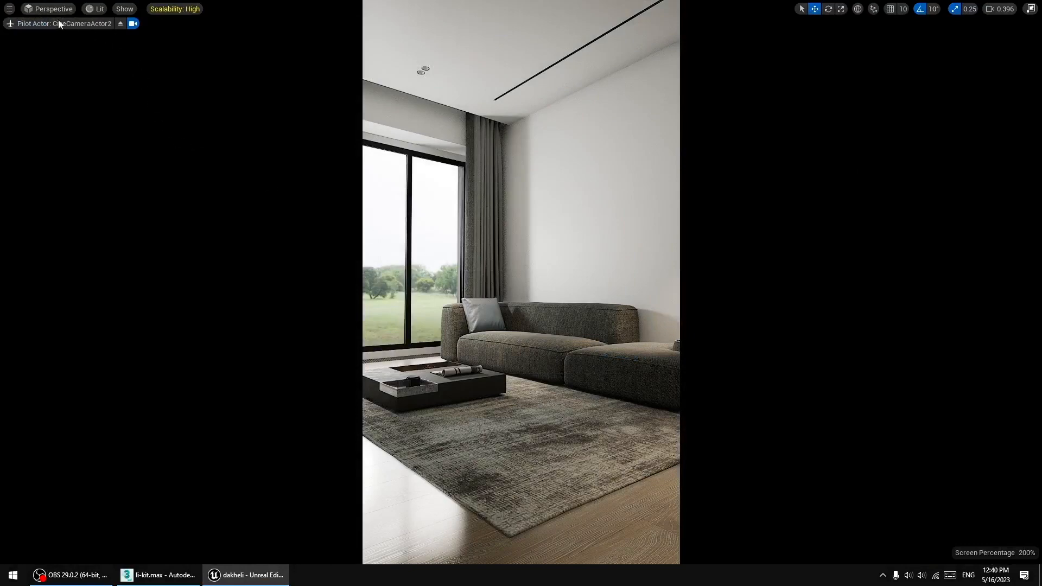
key("F11")
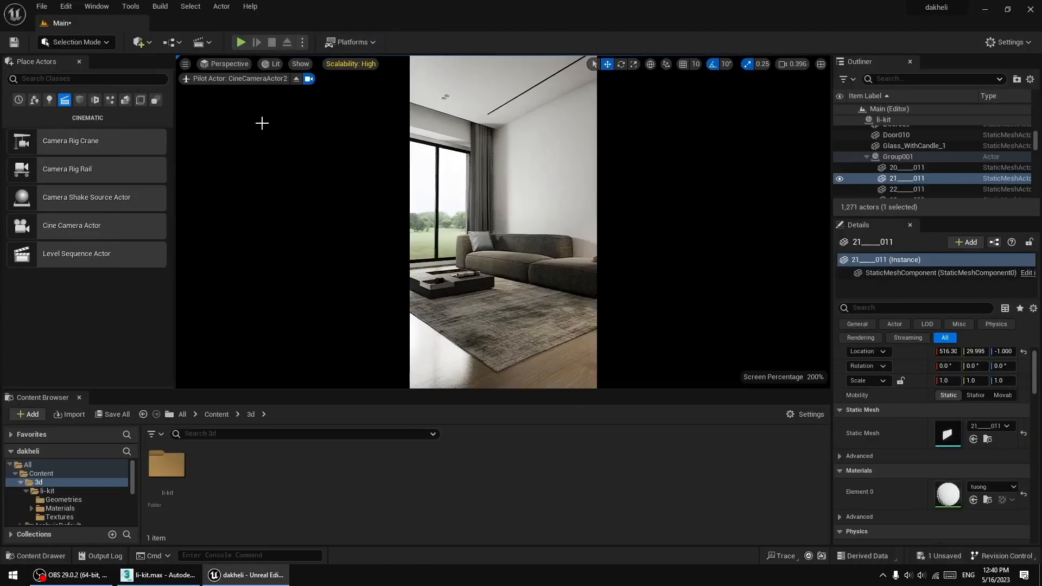
Turn the viewport's immersive mode on and back off through the viewport options.
left_click(185, 63)
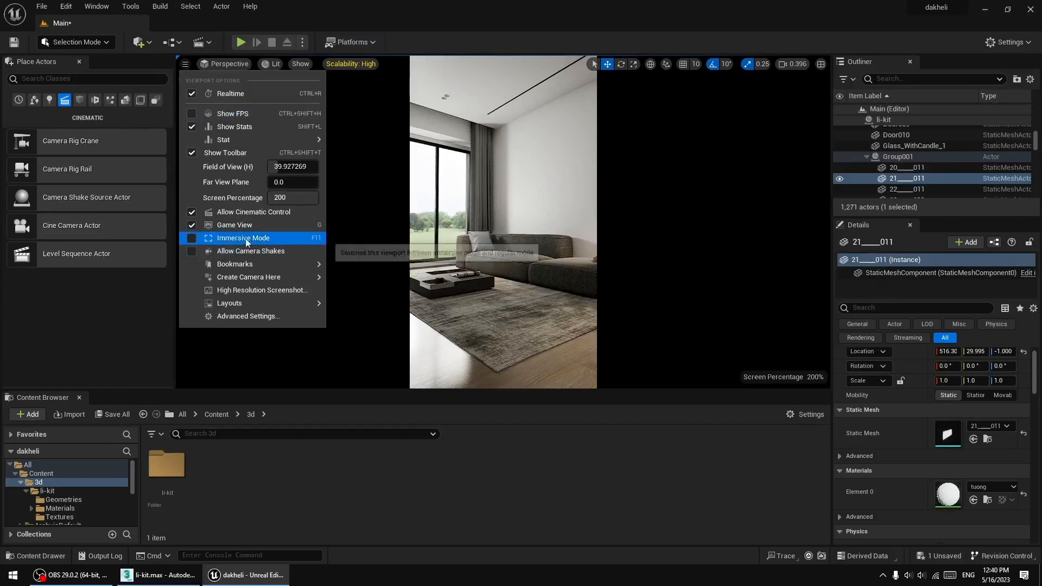
left_click(209, 239)
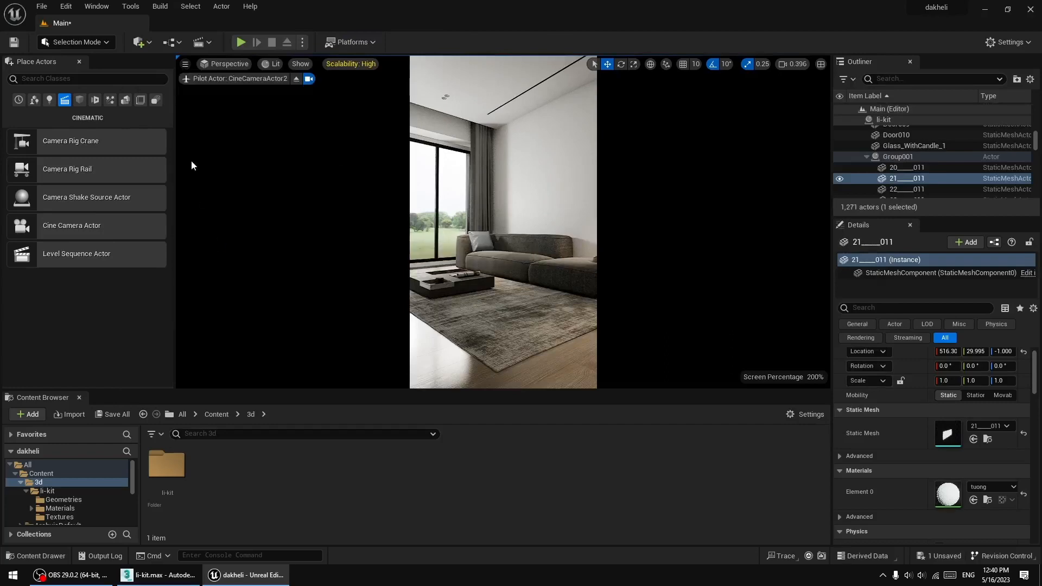
left_click(14, 9)
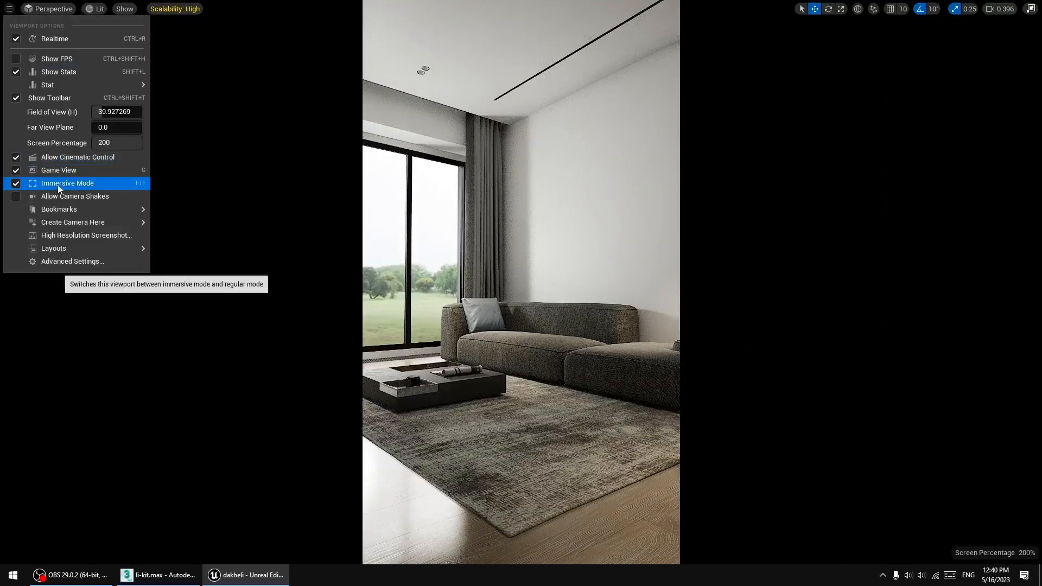
left_click(57, 184)
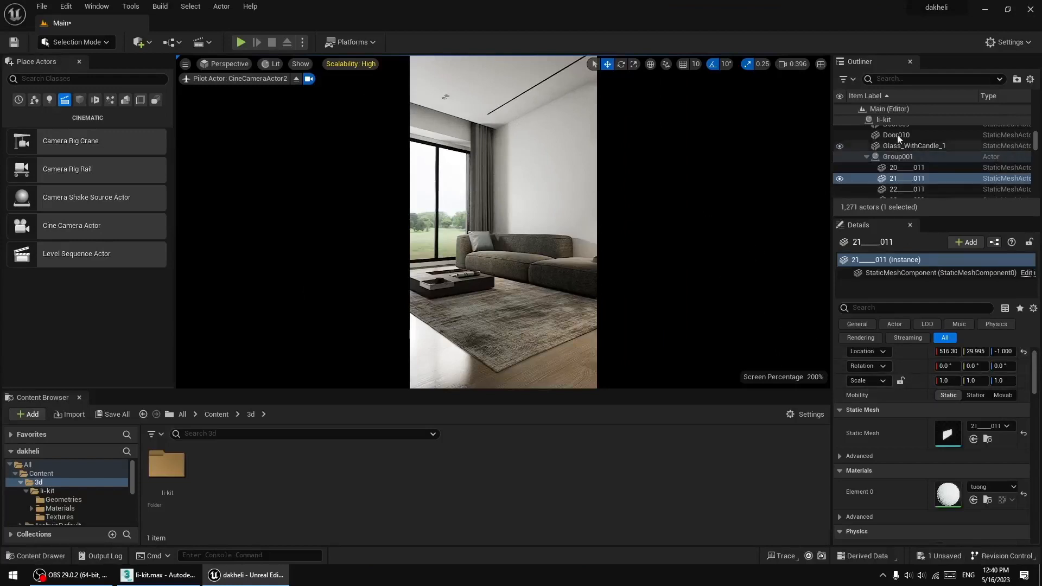
Filter the Outliner for "post", briefly hide and reshow the post process volume, and select it.
type("post")
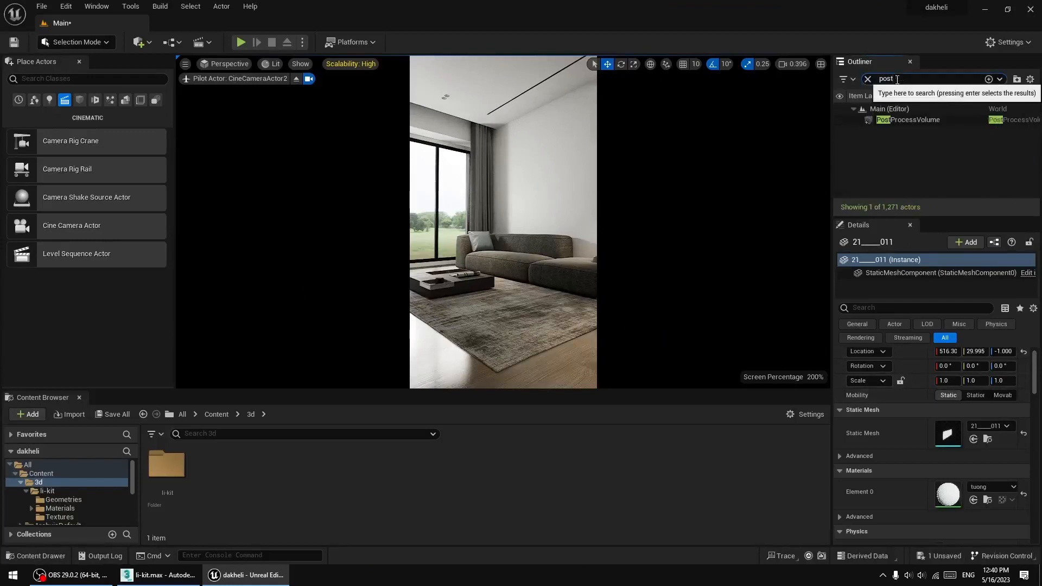
key("Return")
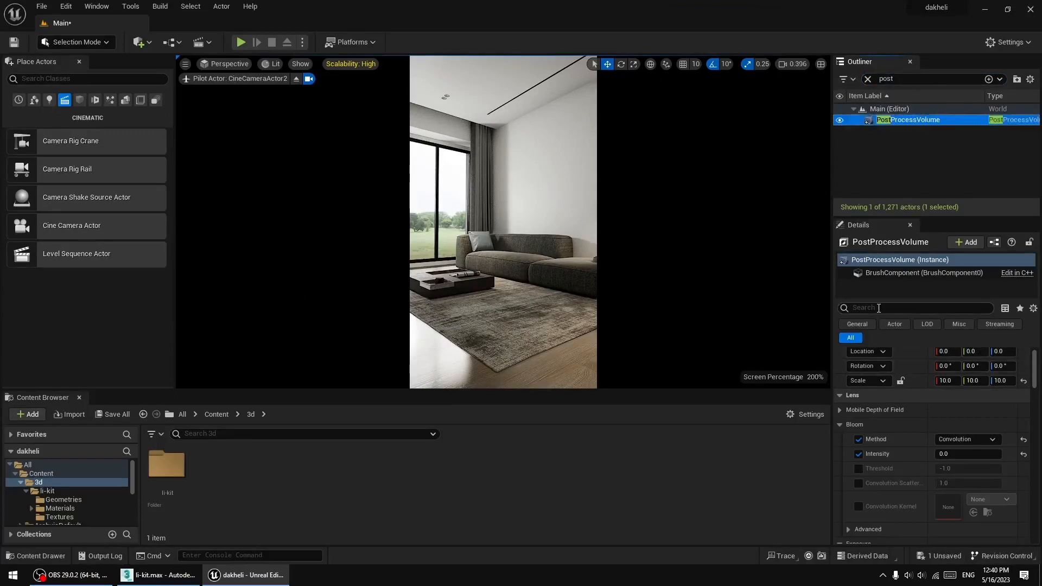
key("h")
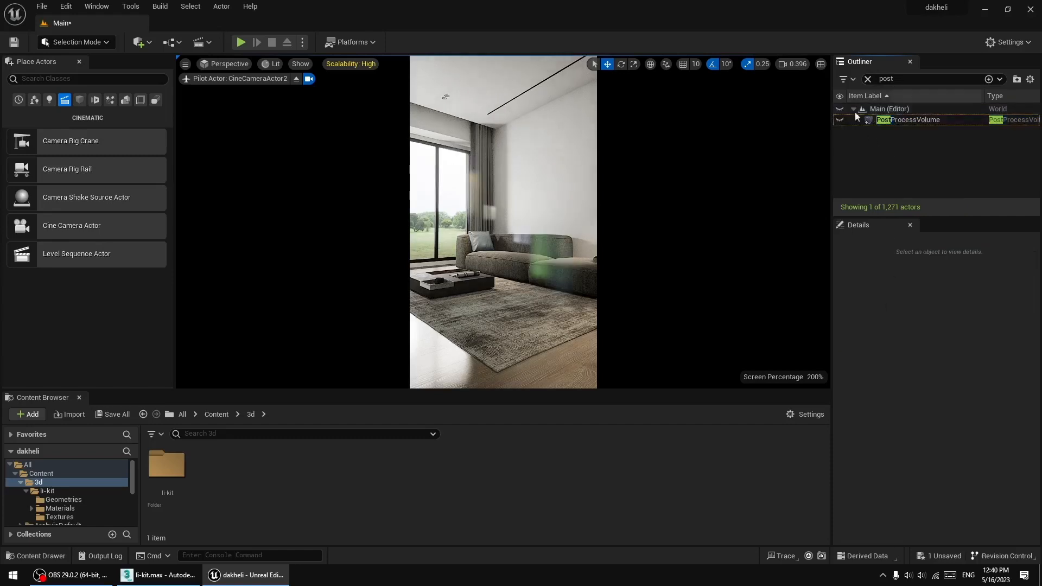
left_click(840, 119)
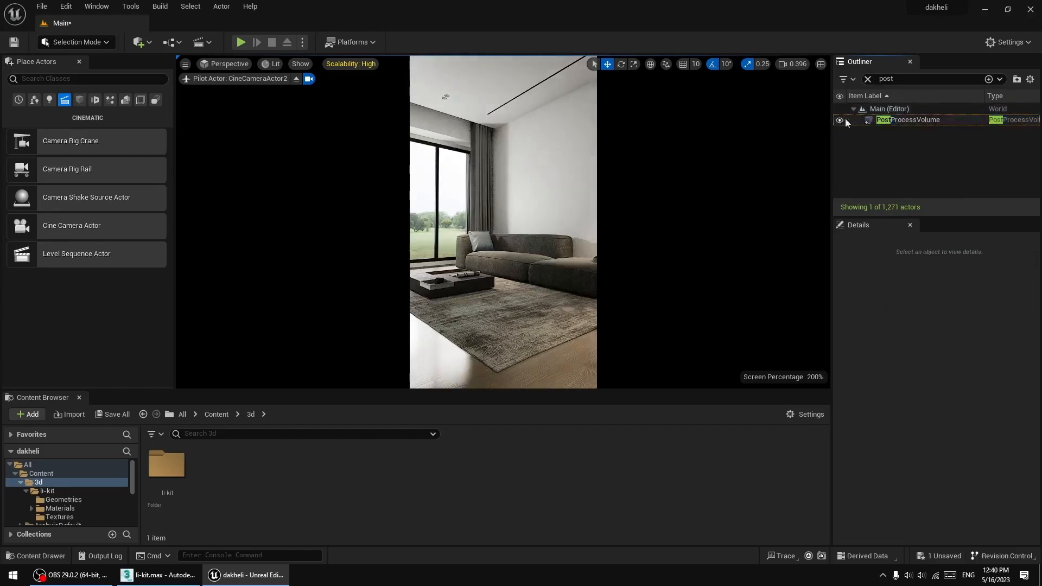
left_click(910, 120)
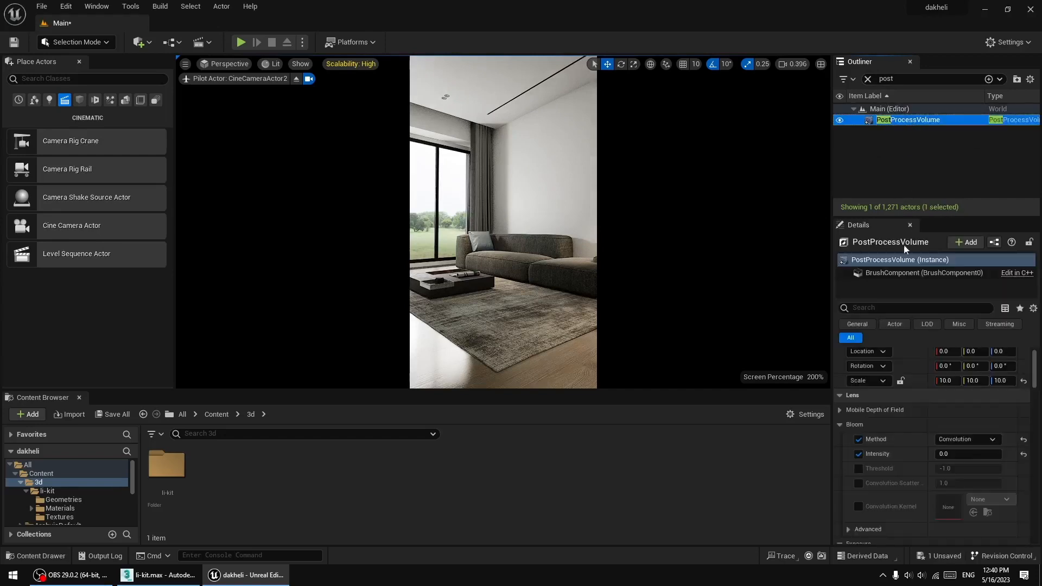
Filter the volume's details for "path" and enable all main Path Tracing overrides, from Max. Bounces to Denoiser, except Reference Depth Of Field.
left_click(884, 309)
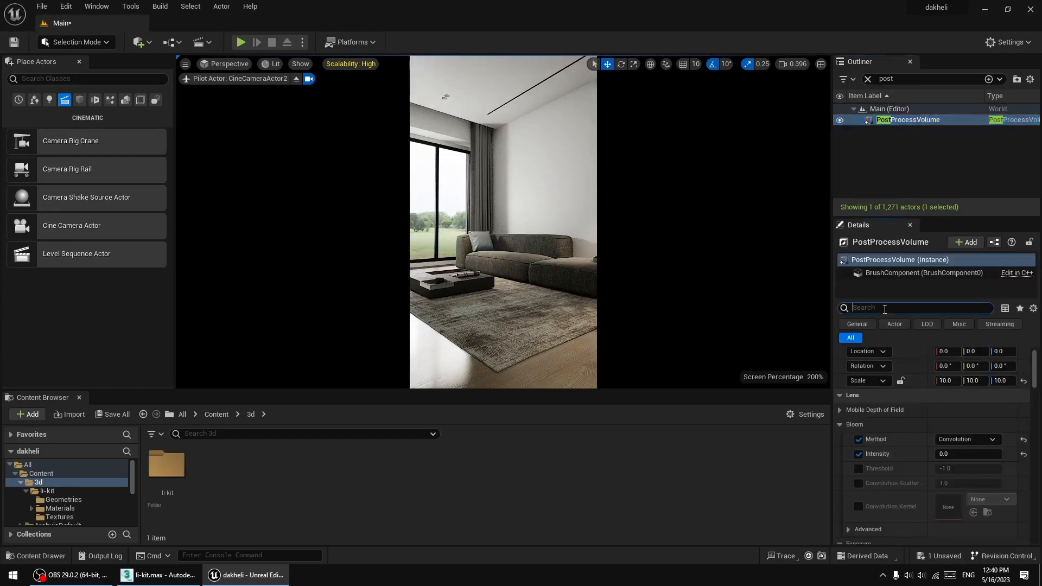
type("path")
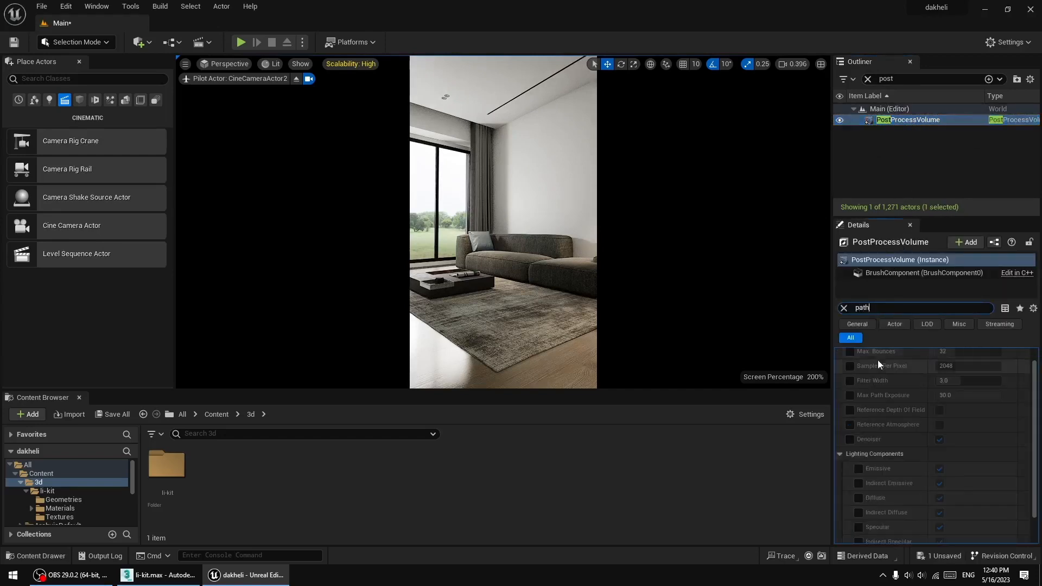
left_click(849, 369)
left_click(850, 383)
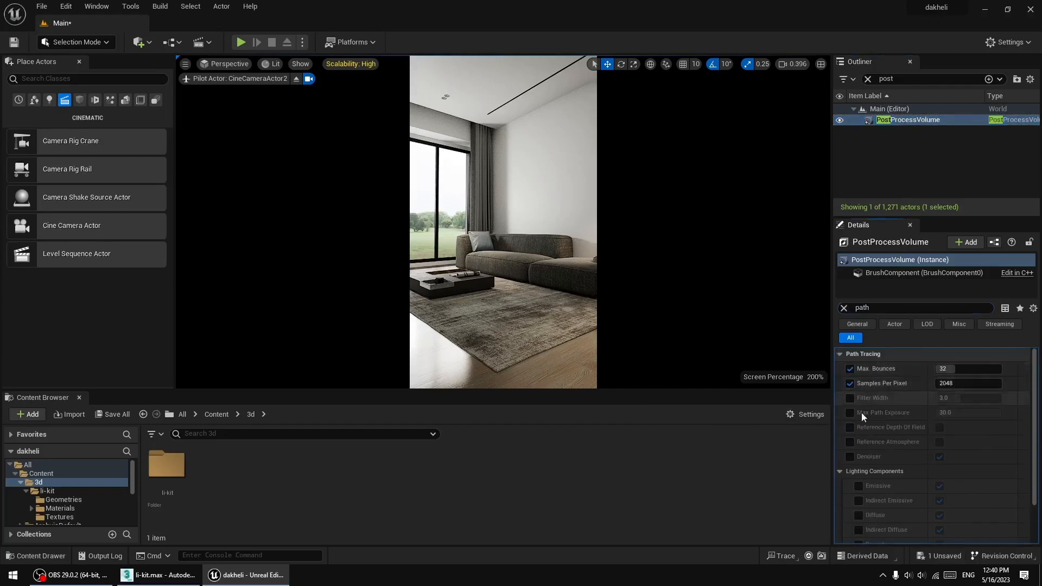
left_click(851, 456)
left_click(850, 442)
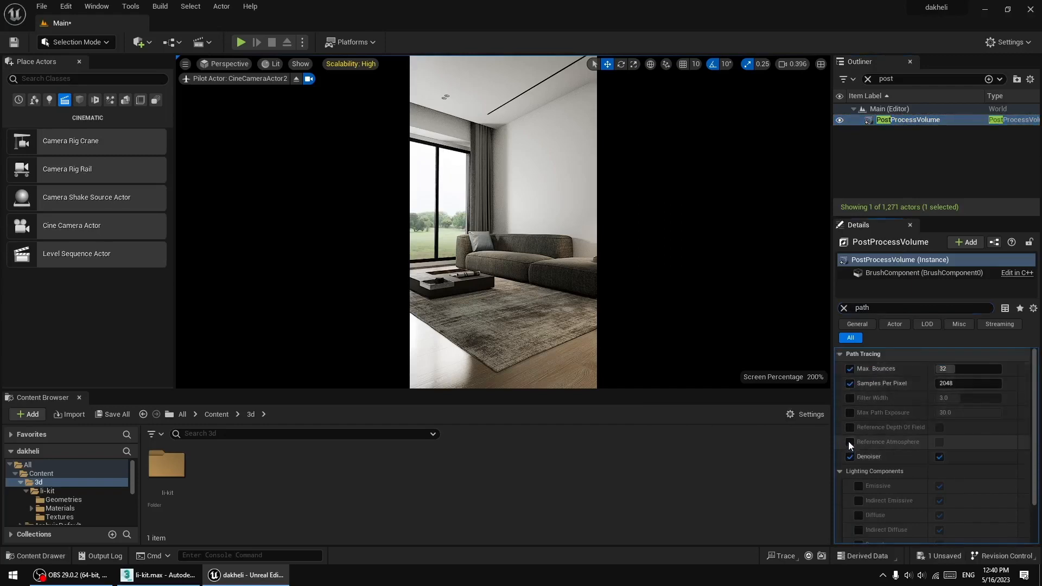
left_click(850, 428)
left_click(850, 412)
left_click(850, 398)
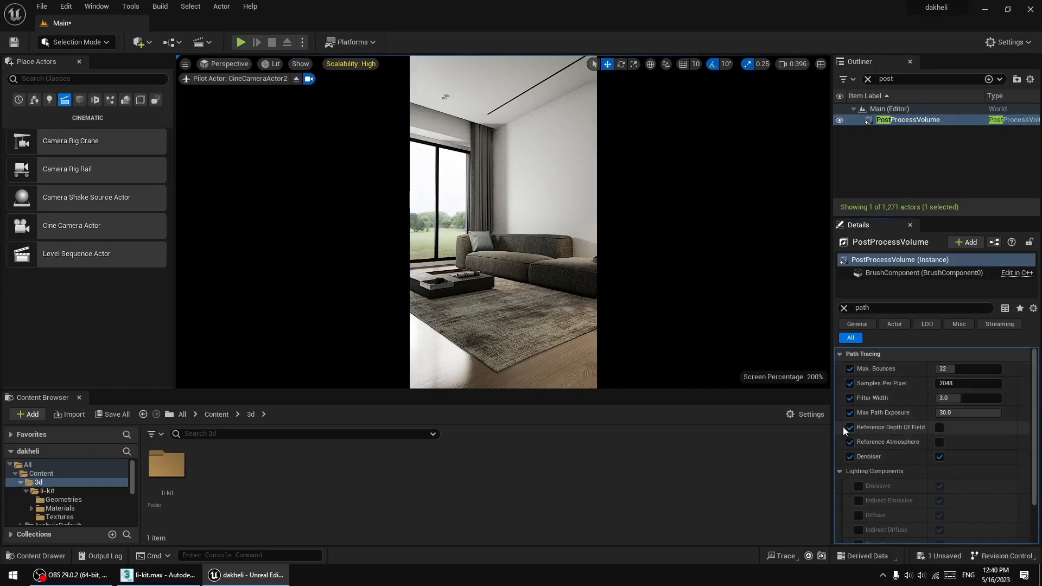
left_click(850, 427)
Set the path tracing Max. Bounces to 10 and Samples Per Pixel to 150.
left_click(962, 369)
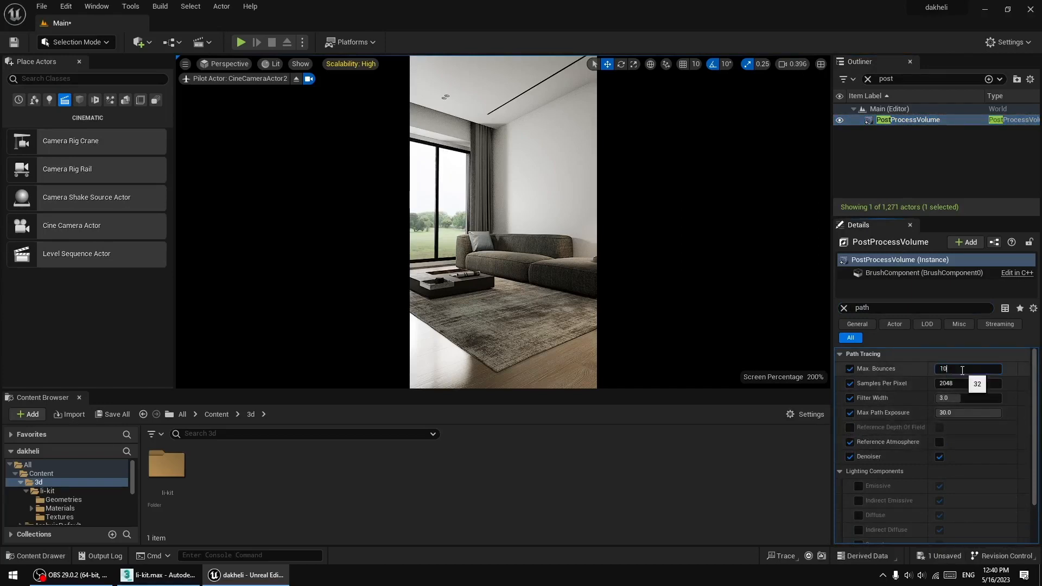
type("10")
left_click(971, 383)
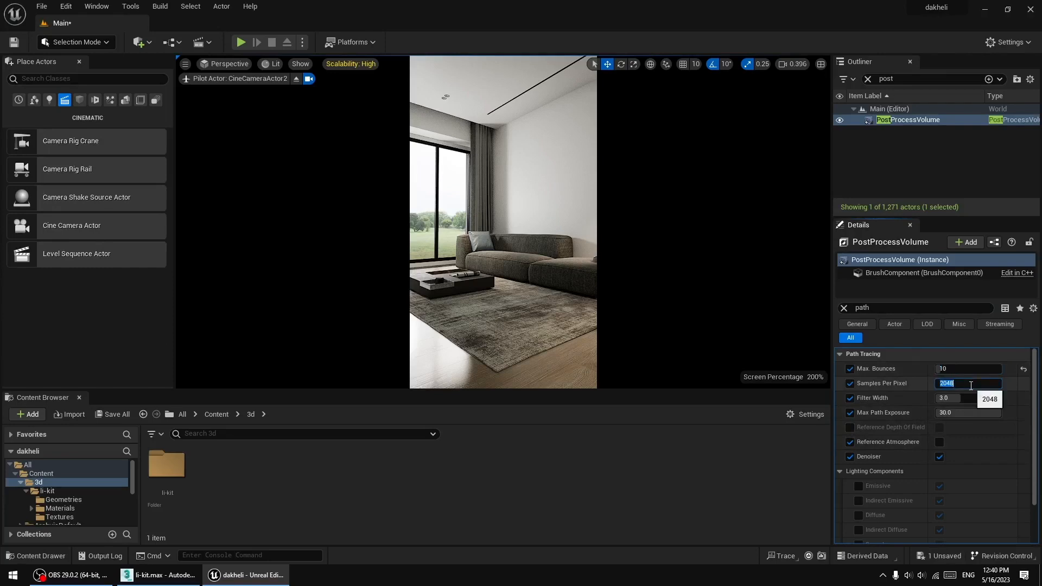
type("150")
key("Return")
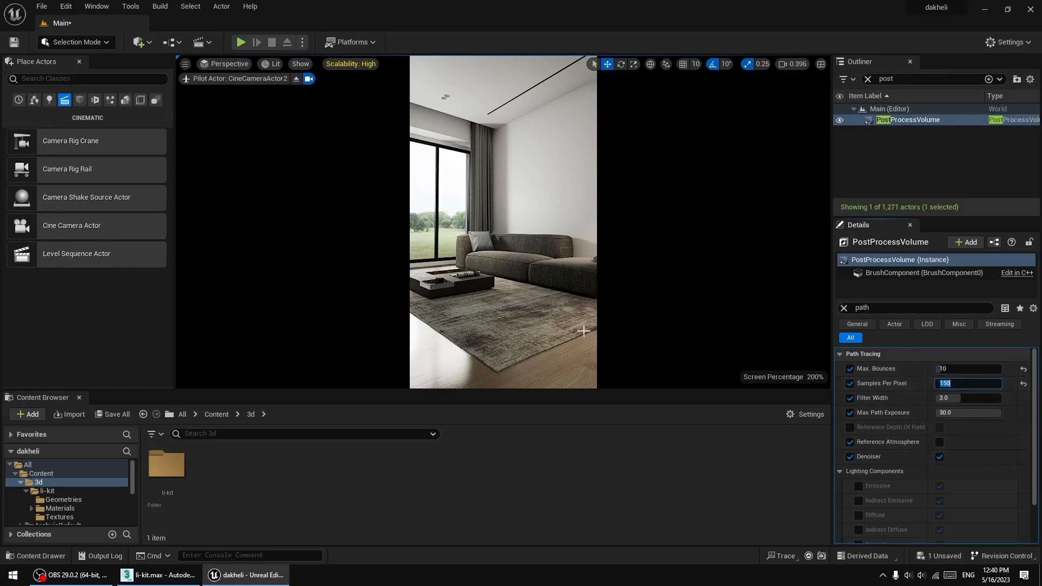
Switch the camera viewport's view mode to Path Tracing and turn on Immersive Mode.
left_click(261, 65)
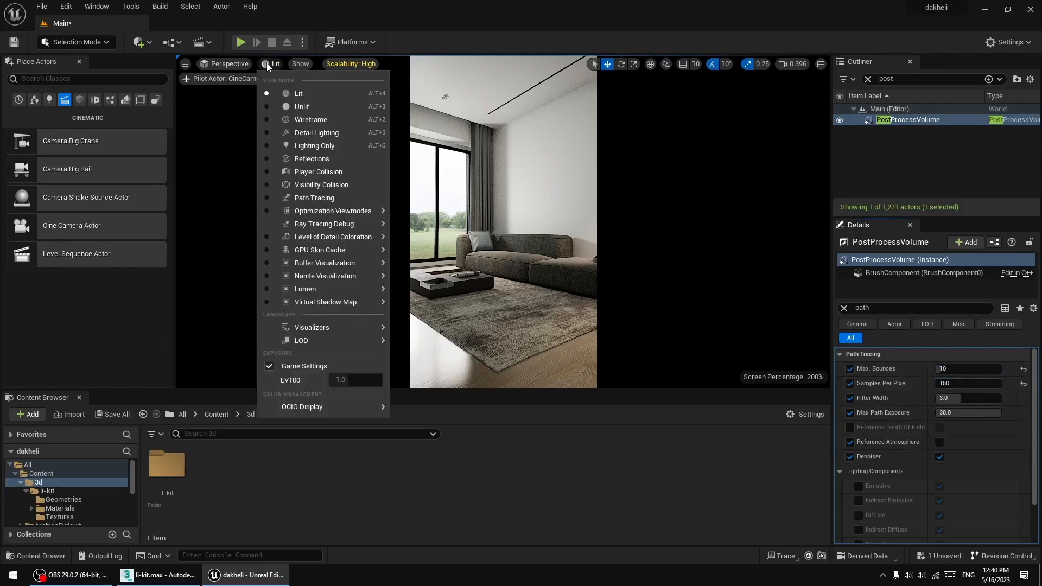
left_click(309, 196)
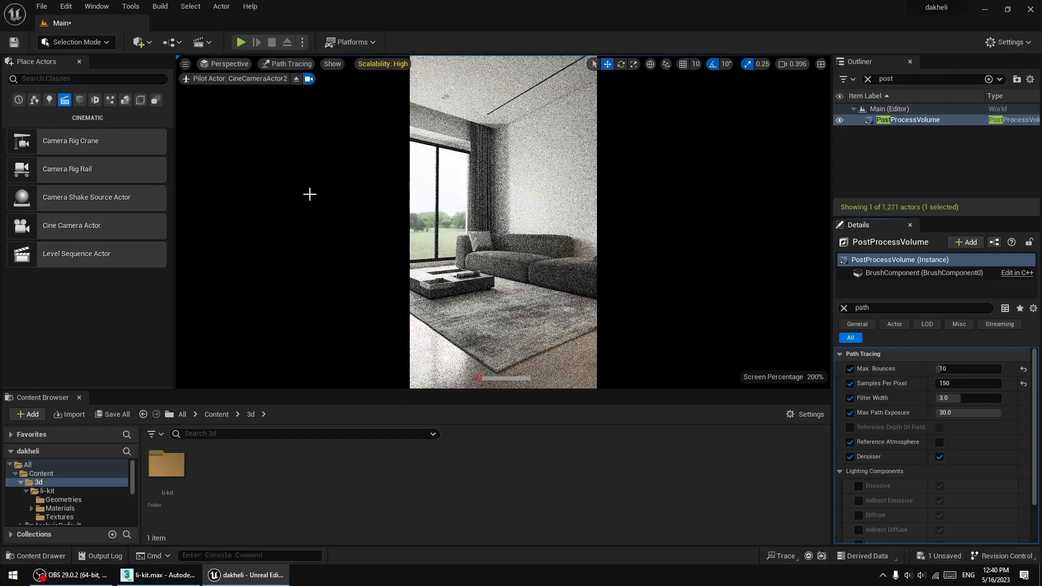
left_click(189, 69)
left_click(189, 69)
left_click(189, 68)
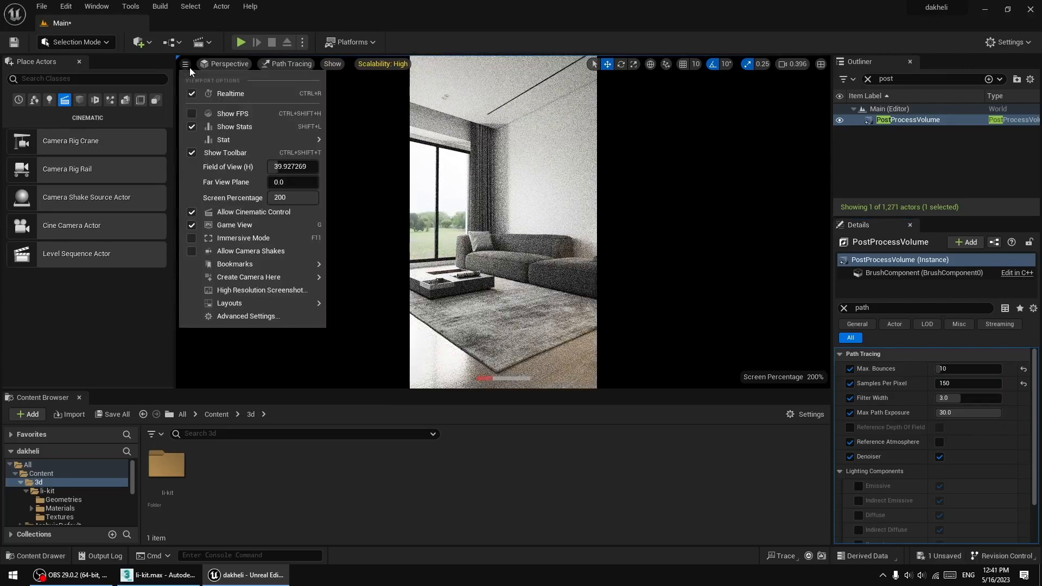
left_click(217, 237)
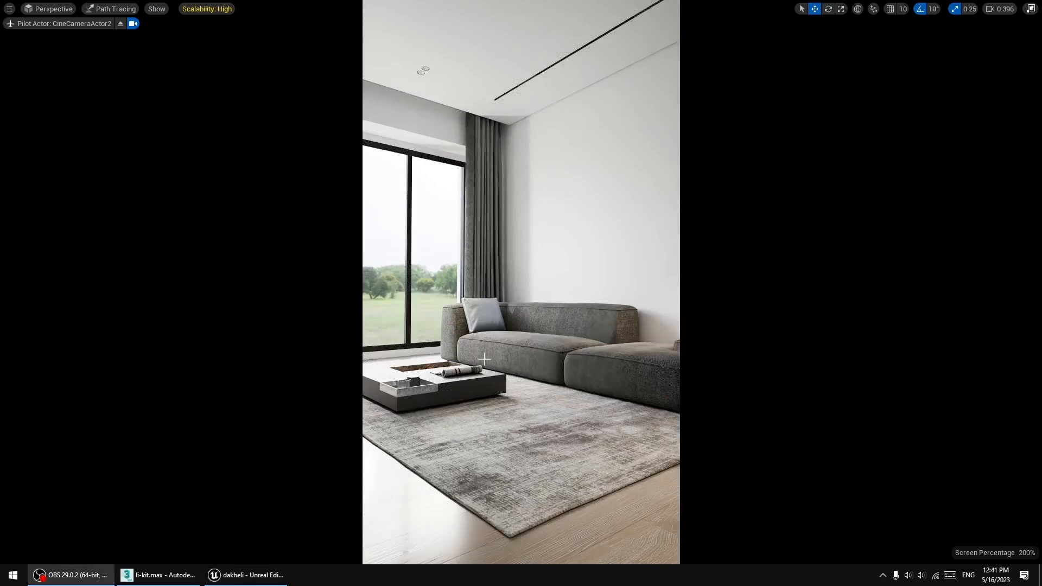
Capture a high resolution screenshot of the path traced view at size multiplier 1.0 and open its save folder.
left_click(10, 8)
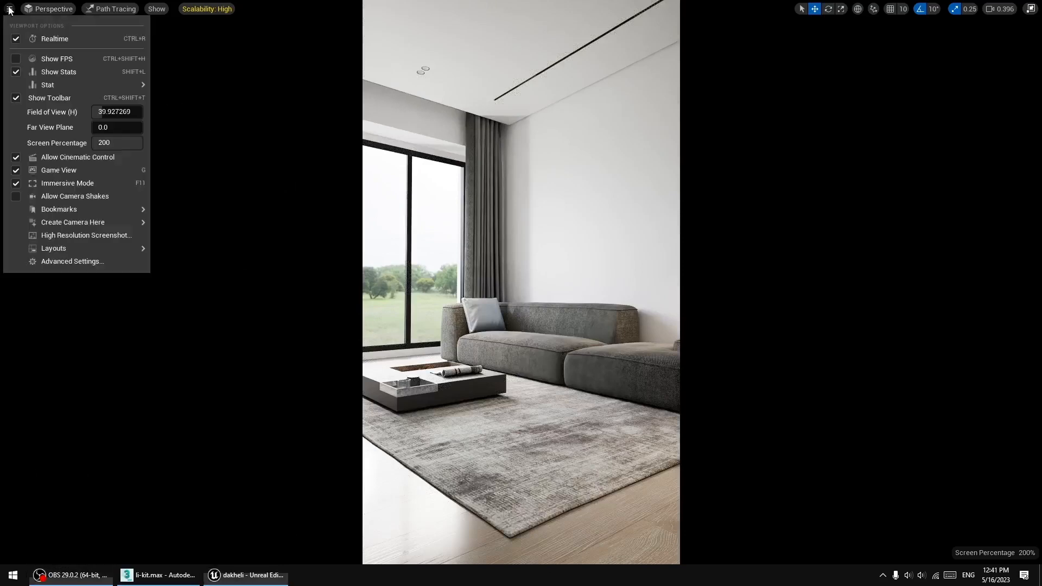
left_click(58, 235)
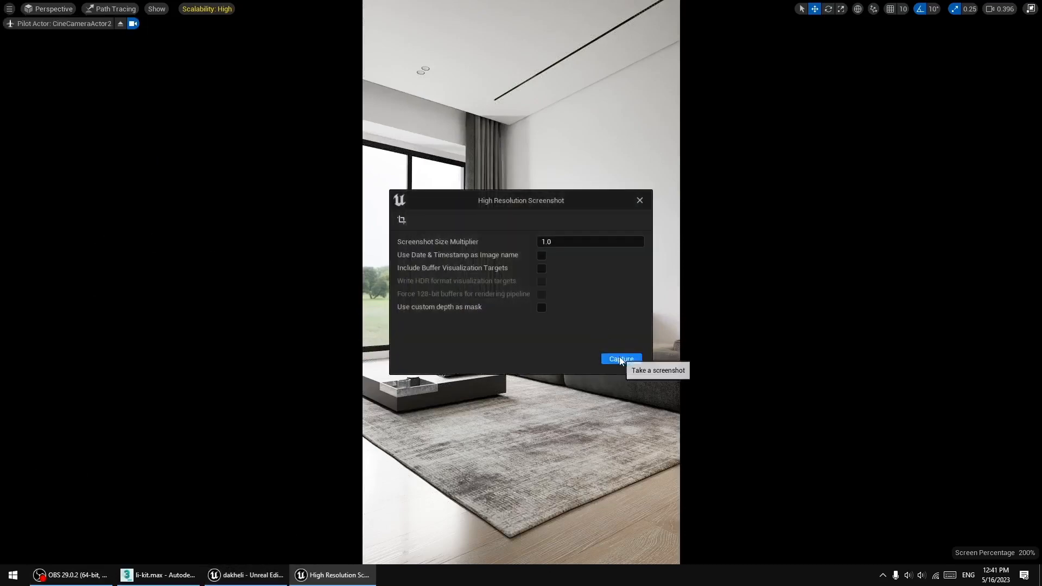
left_click(613, 359)
left_click(902, 529)
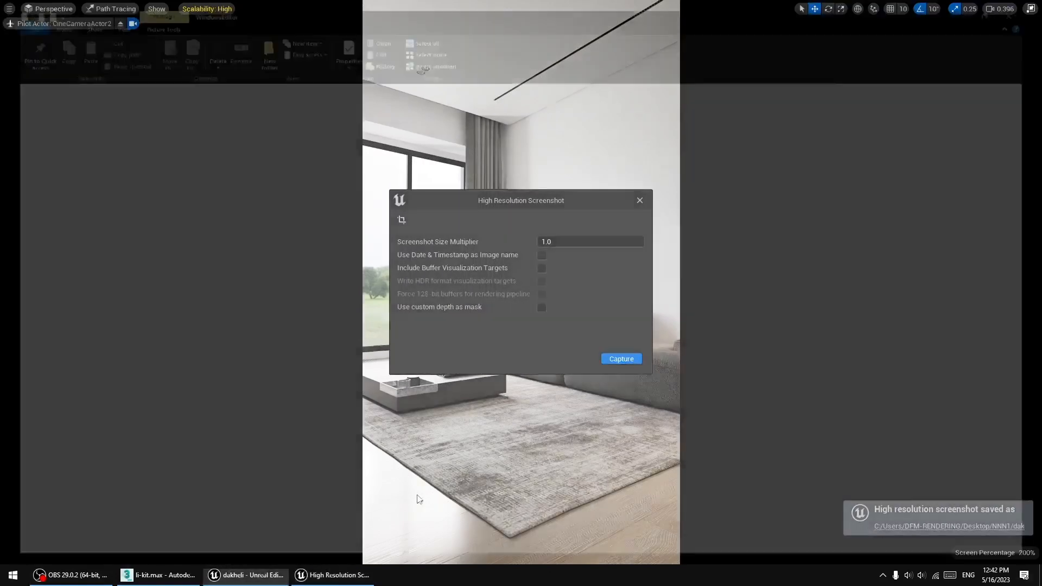
Inspect HighresScreenshot00001.png up close, compare it with HighresScreenshot00000.png, and close the image viewer and folder.
double_click(190, 130)
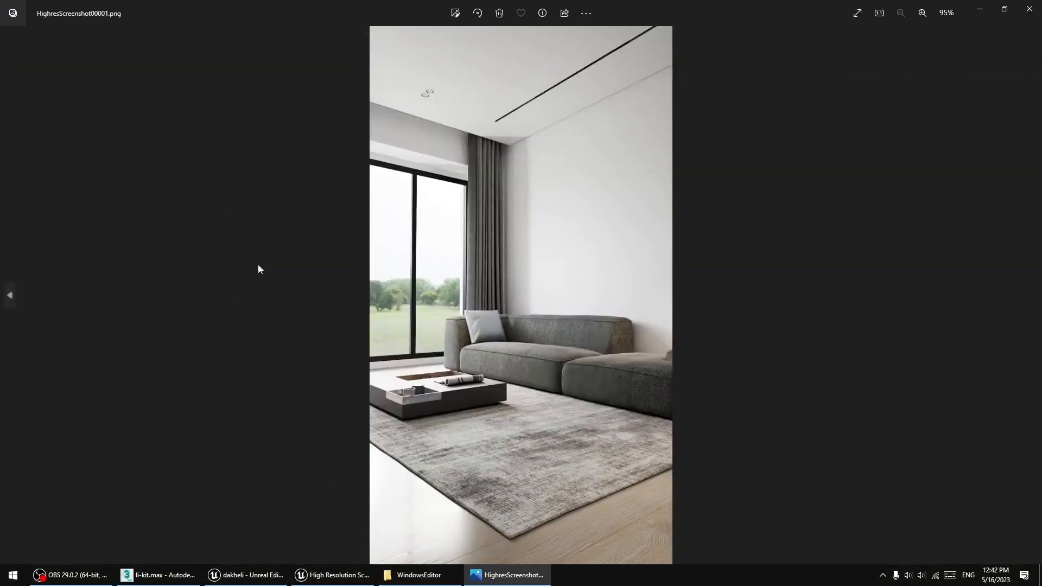
scroll(478, 391, "up", 5)
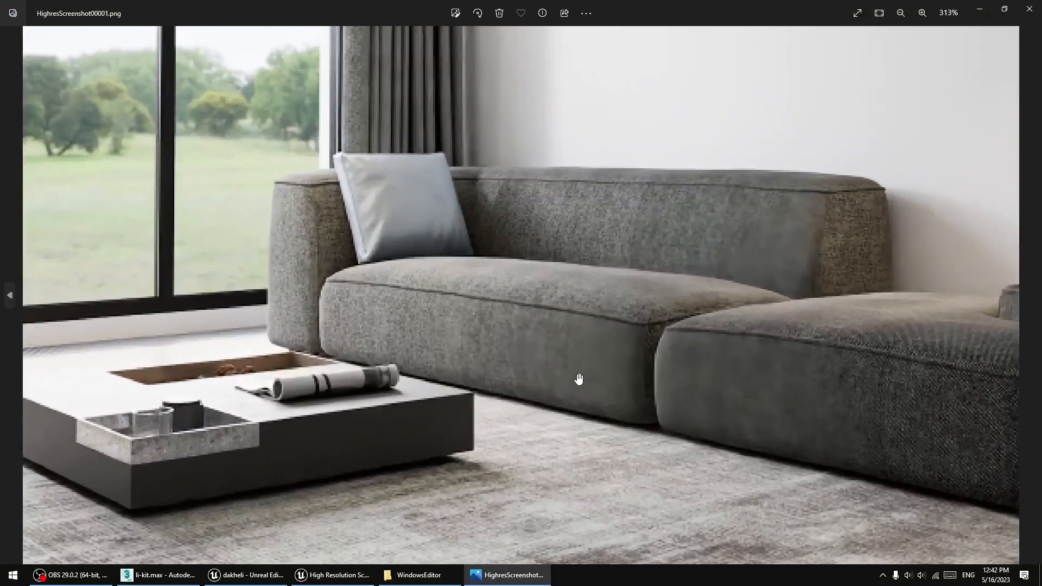
scroll(578, 378, "down", 5)
left_click(14, 306)
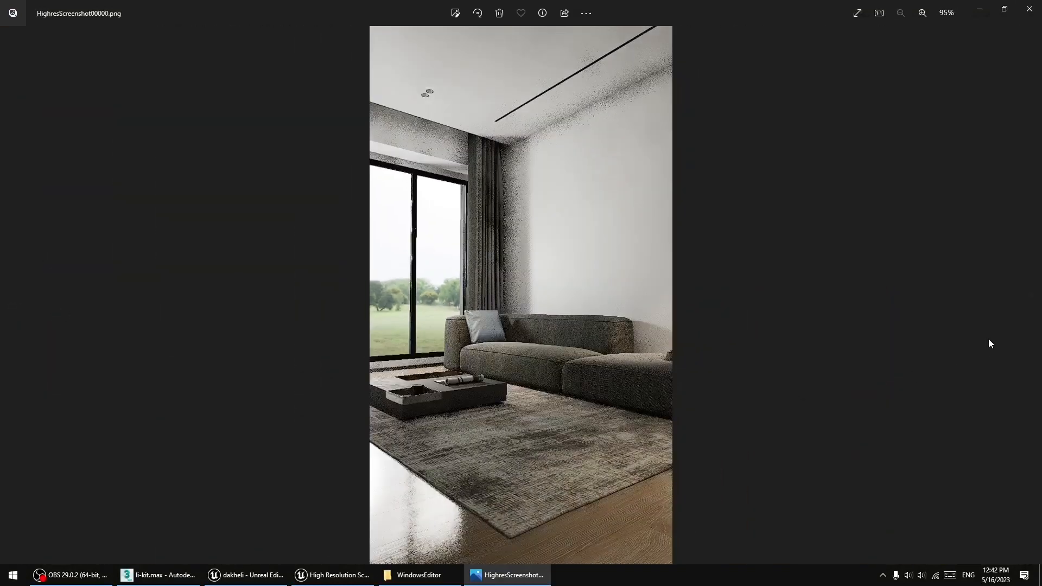
left_click(1014, 328)
scroll(501, 345, "up", 8)
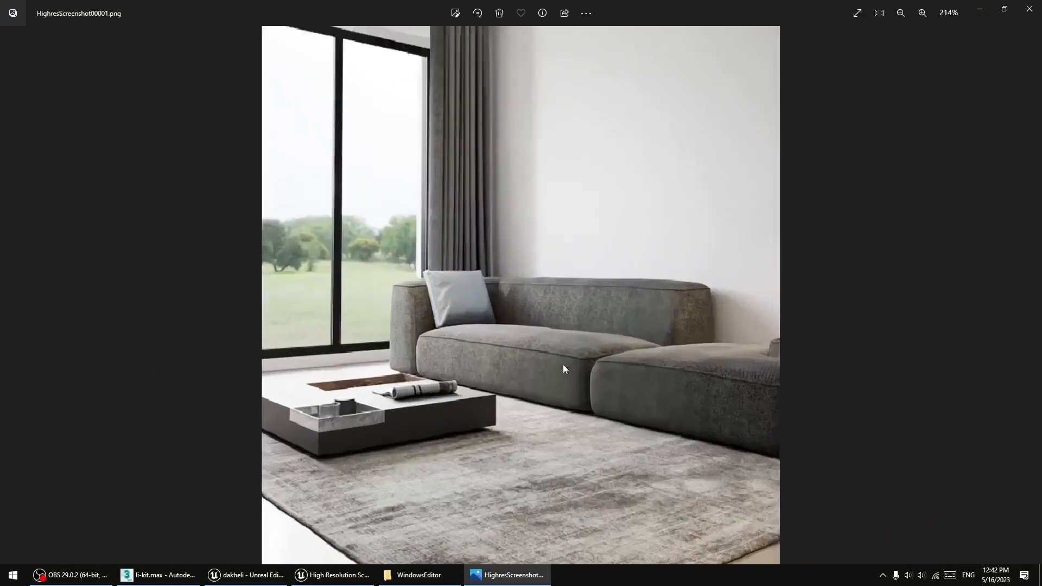
scroll(474, 333, "down", 10)
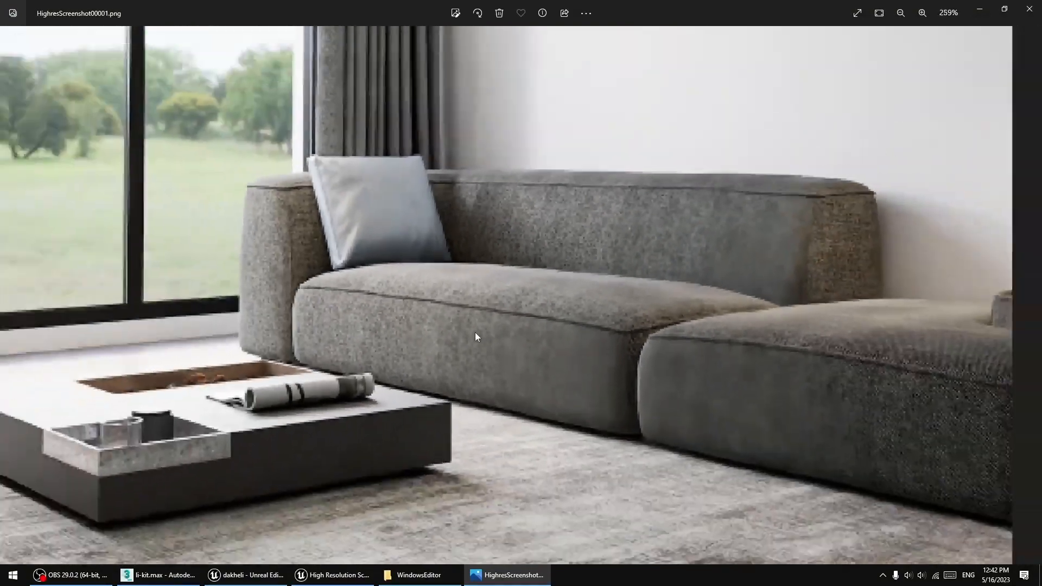
left_click(1029, 9)
left_click(1029, 6)
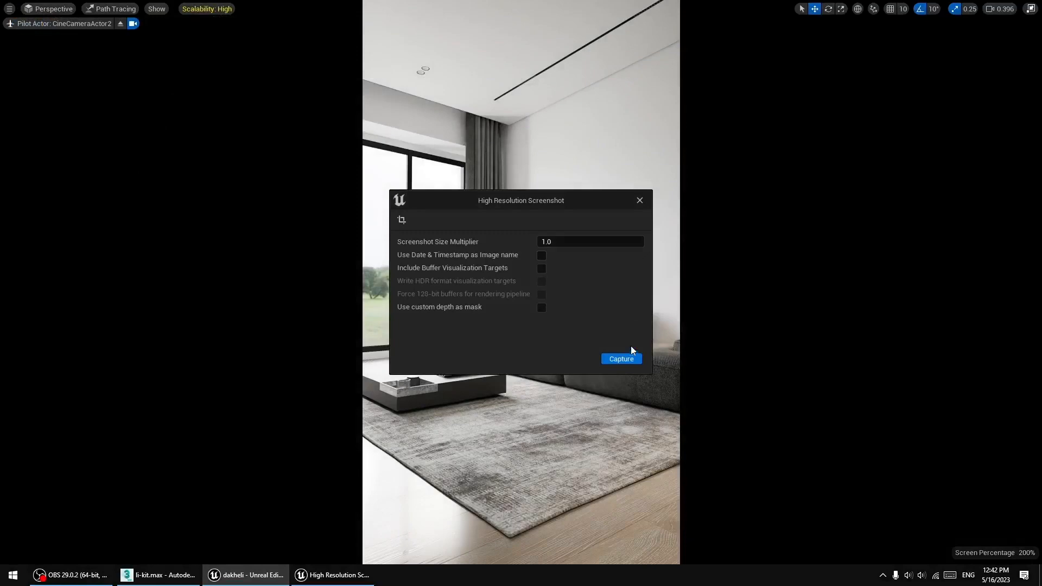
Close the High Resolution Screenshot dialog, return the viewport to Lit mode, and turn off Immersive Mode.
left_click(640, 201)
left_click(110, 9)
left_click(118, 36)
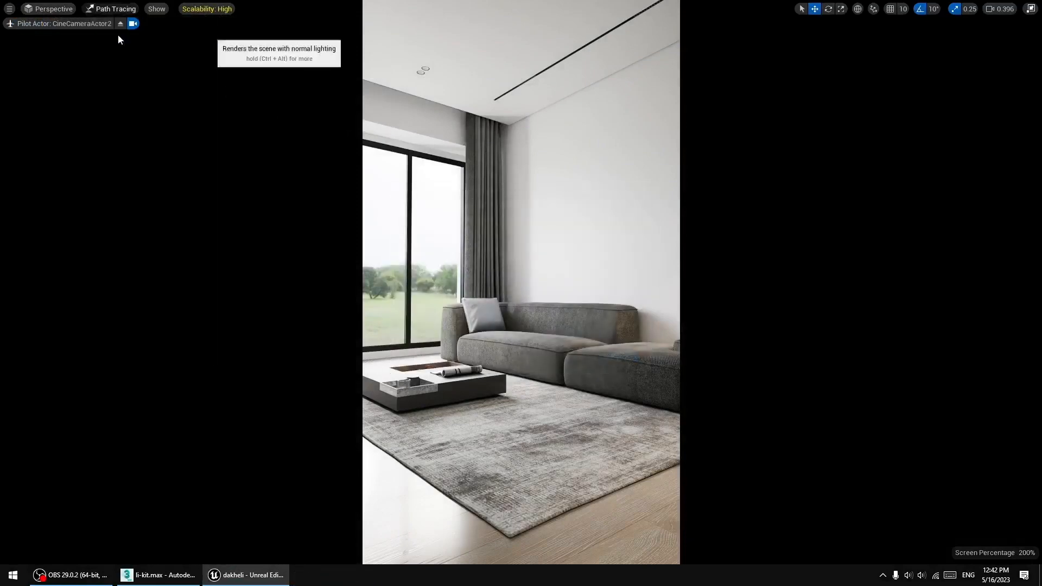
left_click(9, 9)
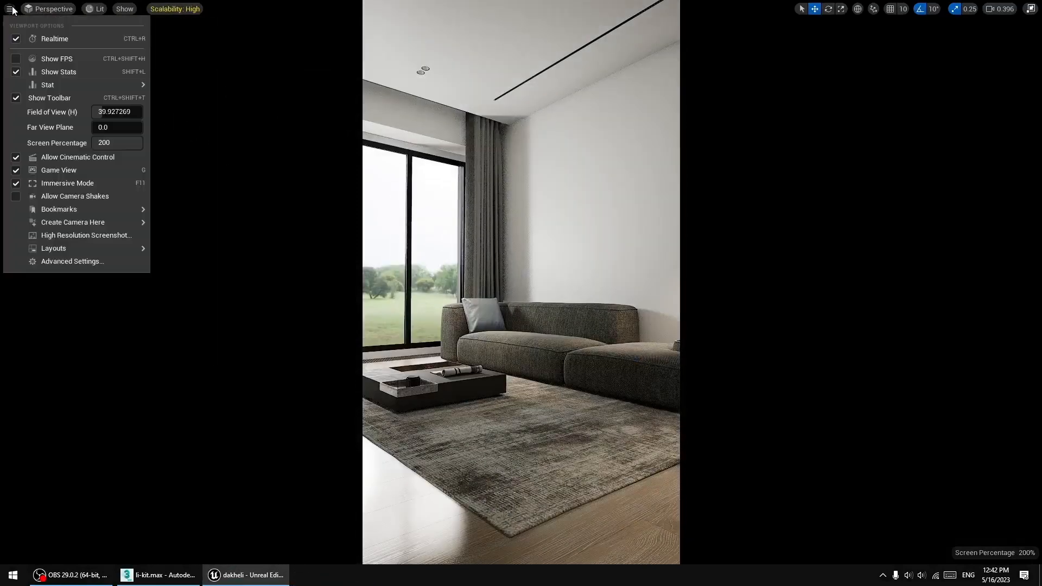
left_click(61, 183)
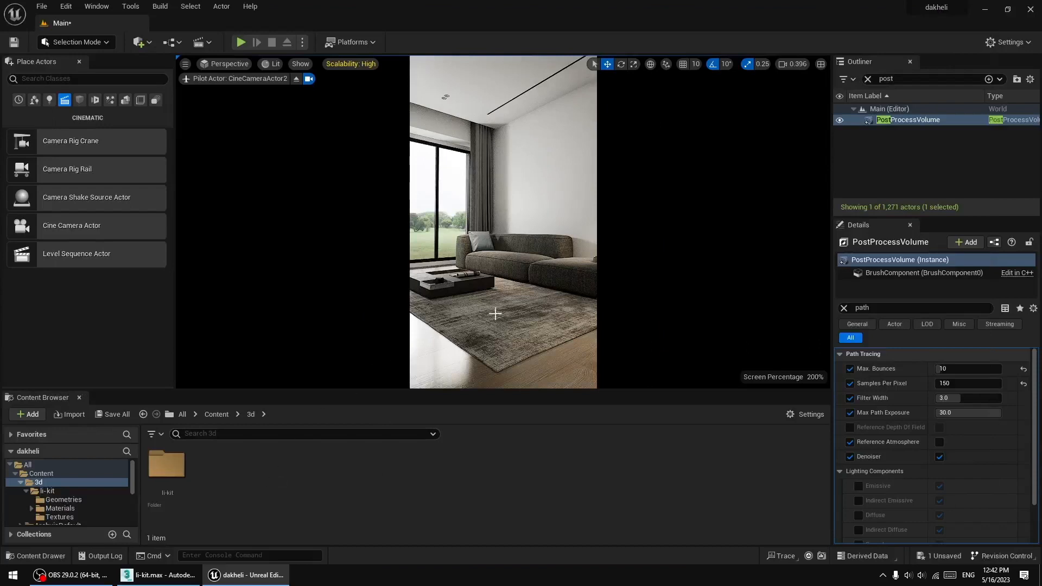
Replace the Outliner filter with "cam" and select CineCameraActor2.
left_click(868, 79)
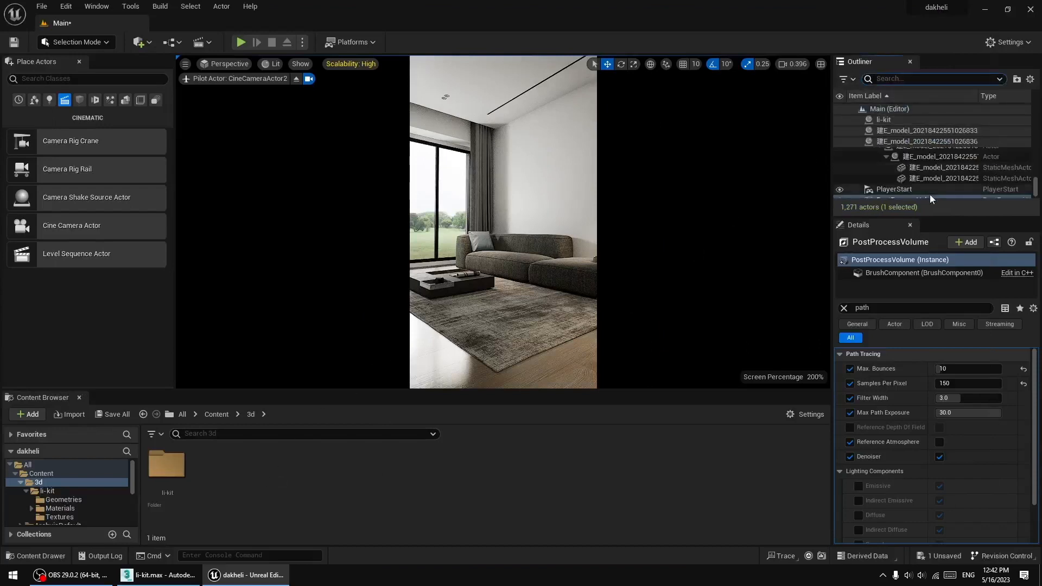
left_click(890, 78)
type("ca")
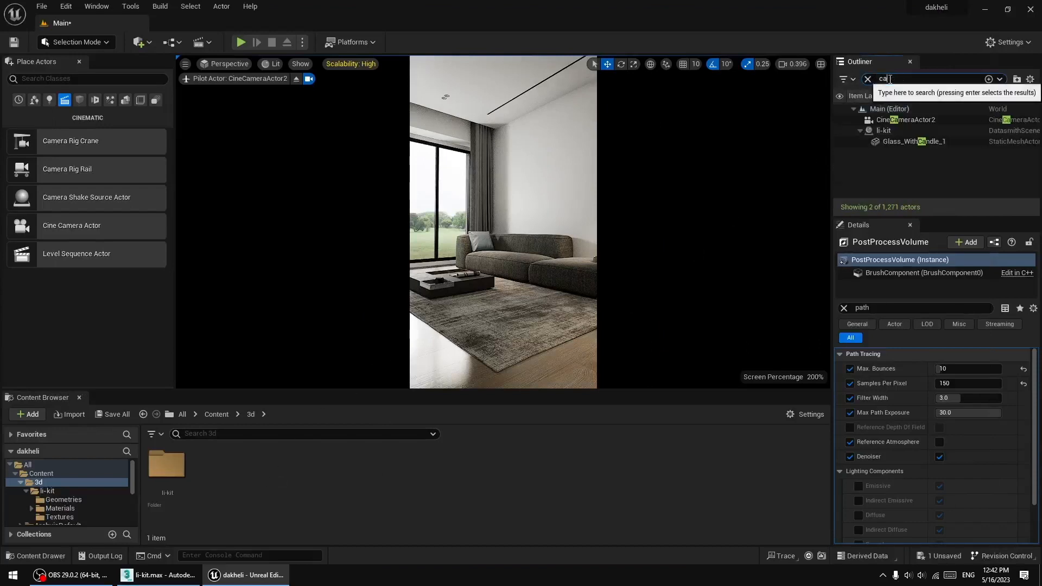
type("m")
left_click(906, 120)
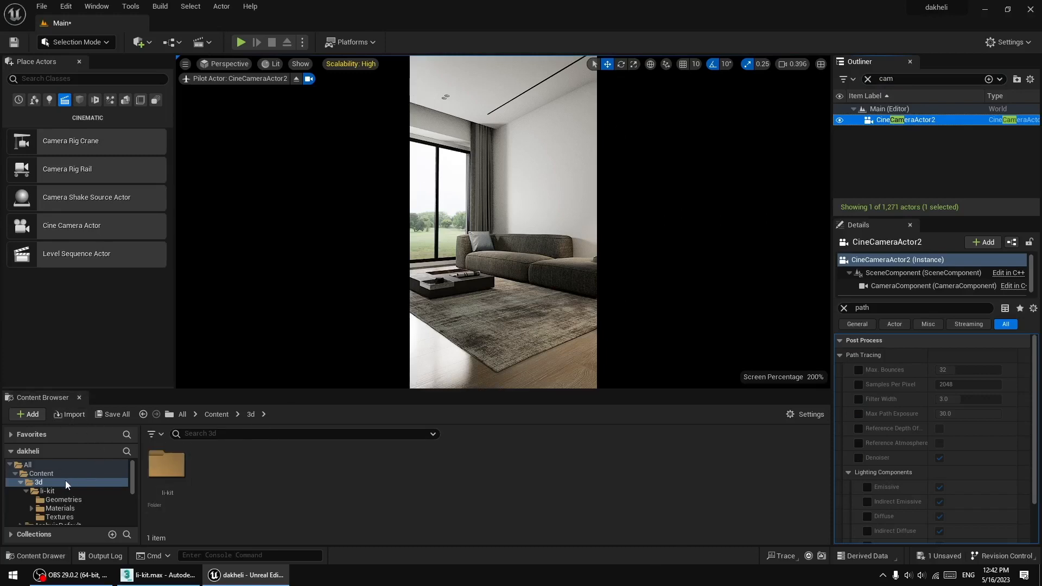
Create a Level Sequence named 01 in the 3d content folder.
right_click(372, 484)
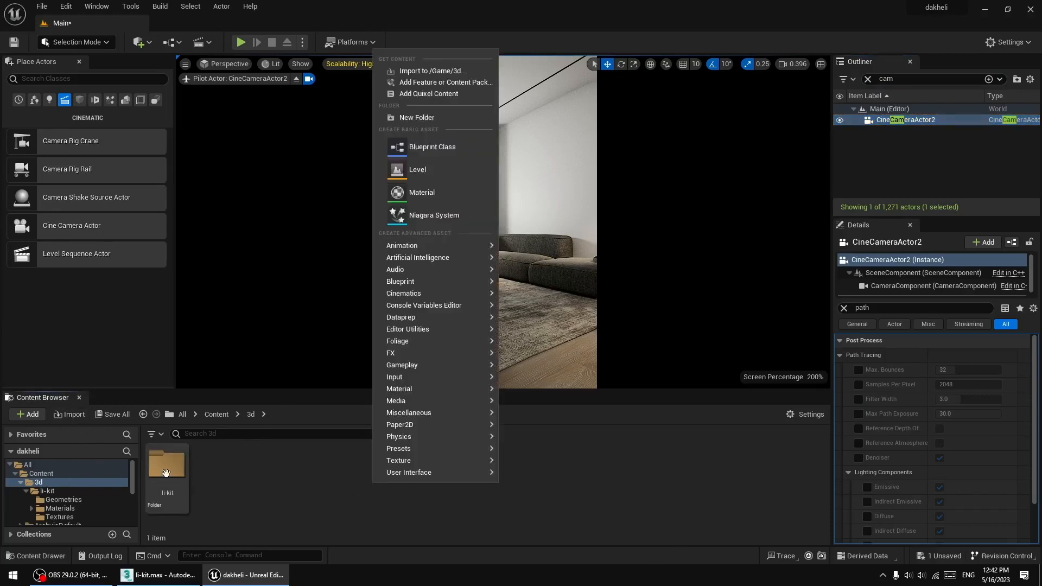
left_click(222, 467)
right_click(321, 494)
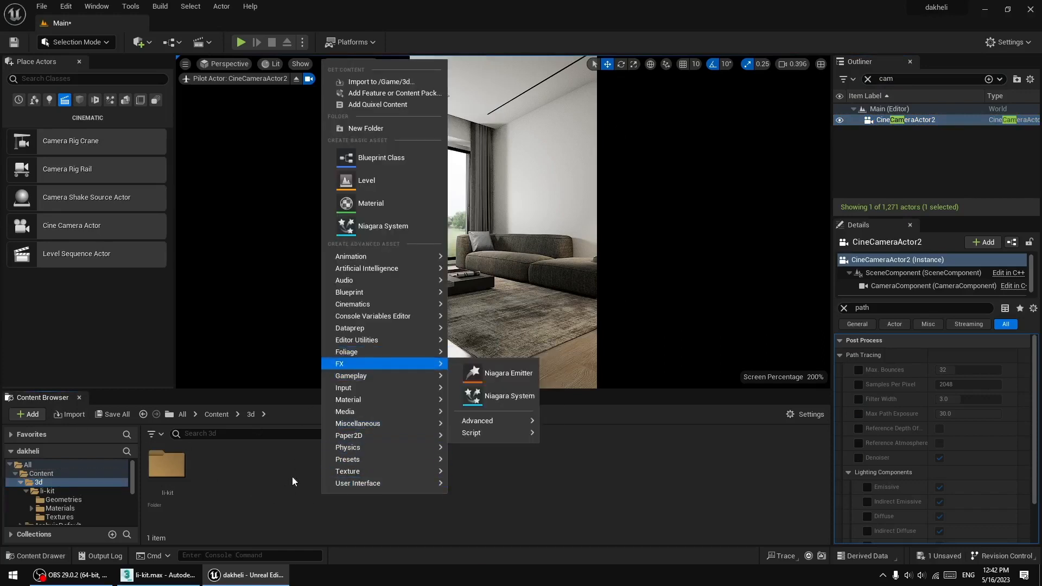
mouse_move(362, 302)
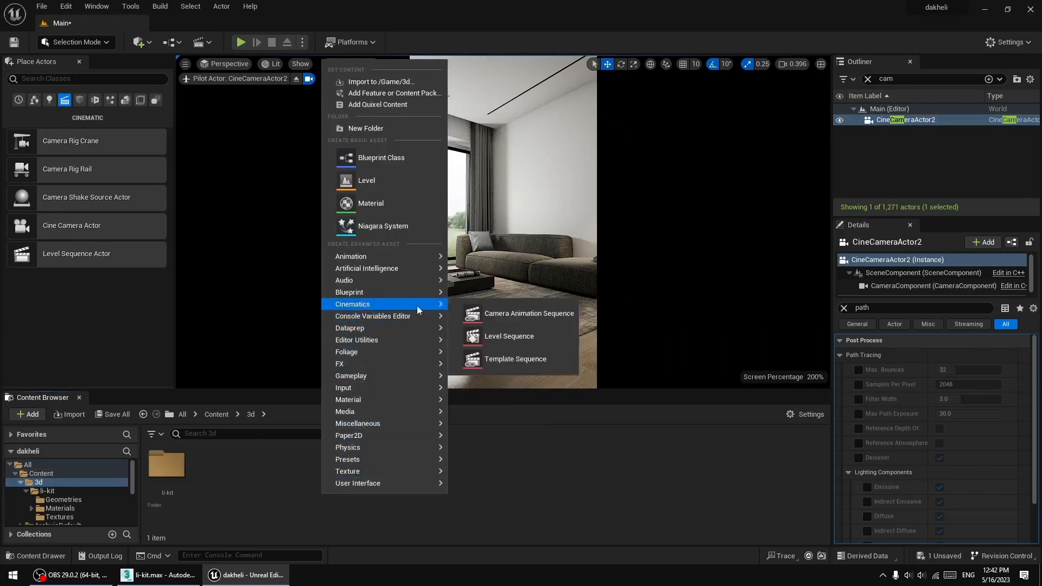
left_click(513, 337)
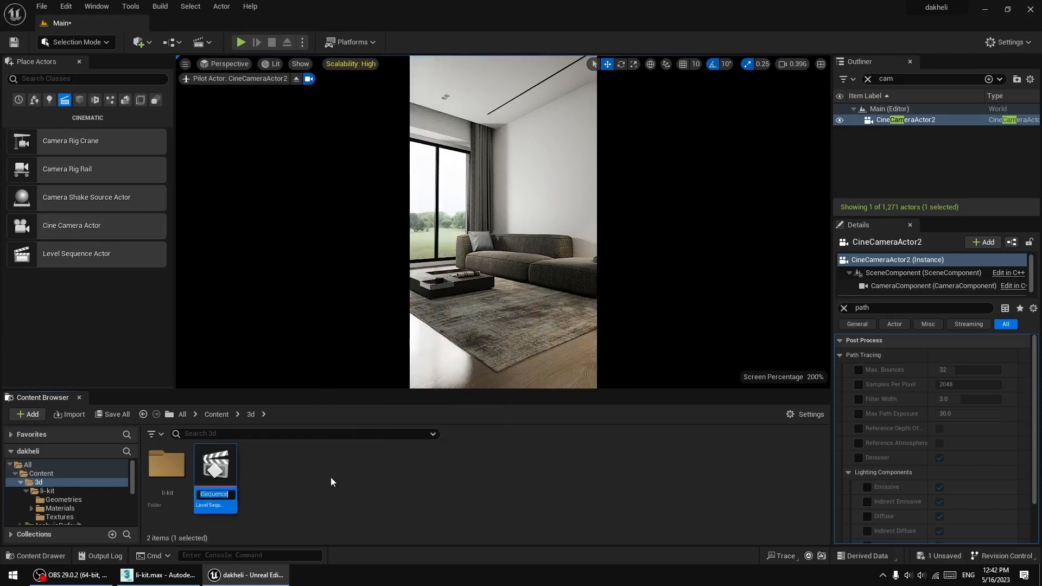
type("01")
key("Return")
Open the level sequence 01 and dock the Sequencer alongside the Content Browser.
left_click(283, 470)
double_click(232, 466)
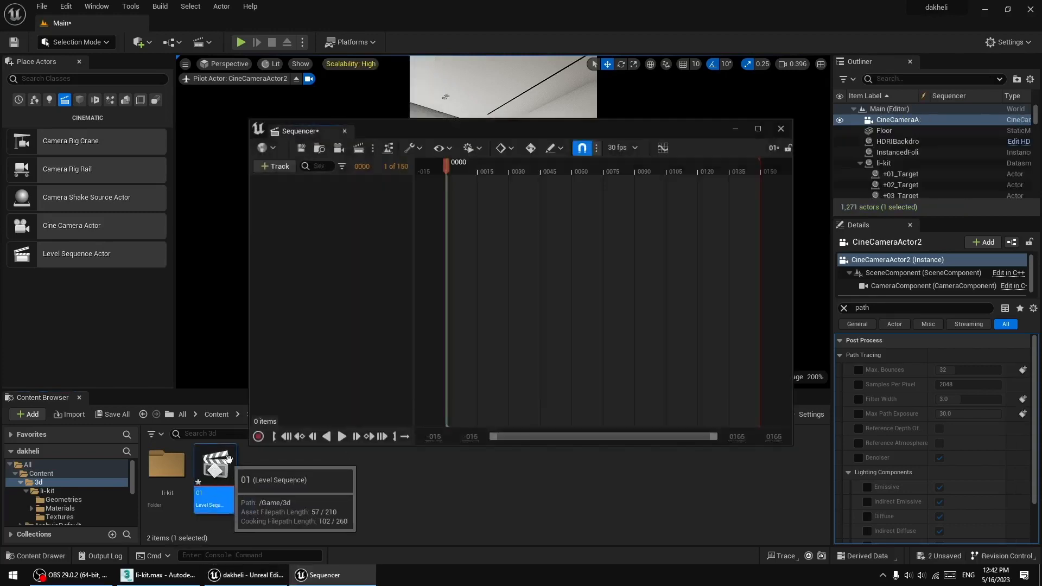
left_click_drag(320, 136, 158, 393)
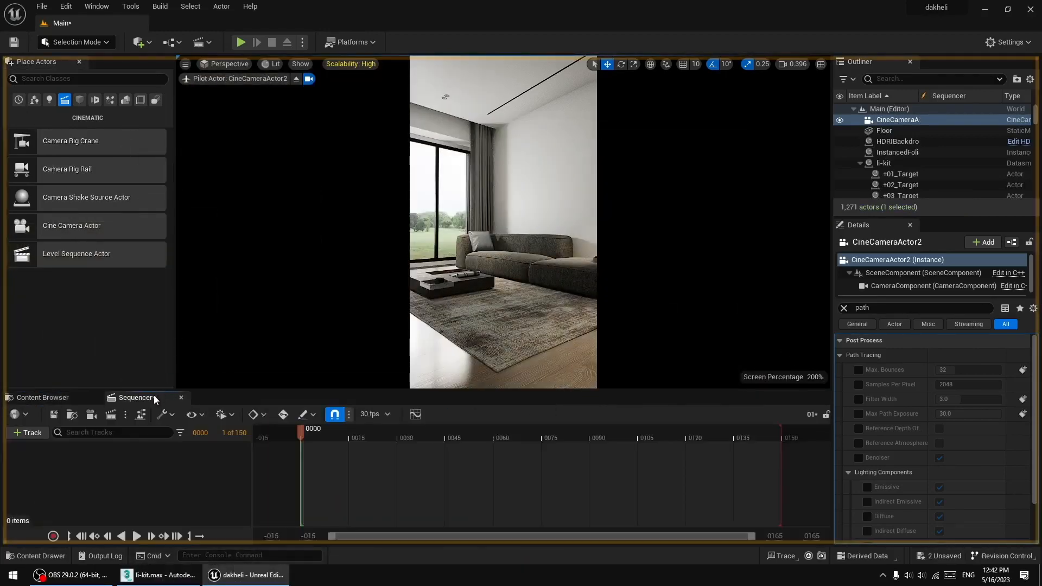
Add CineCameraActor2 to the sequence as a track and move the playhead to frame 3.
left_click(898, 121)
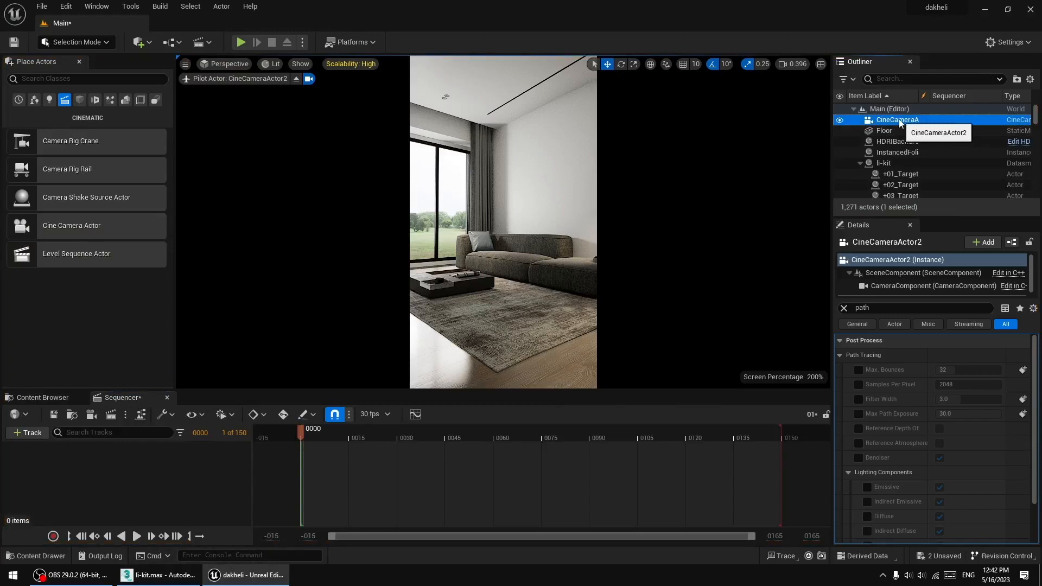
left_click_drag(899, 122, 135, 486)
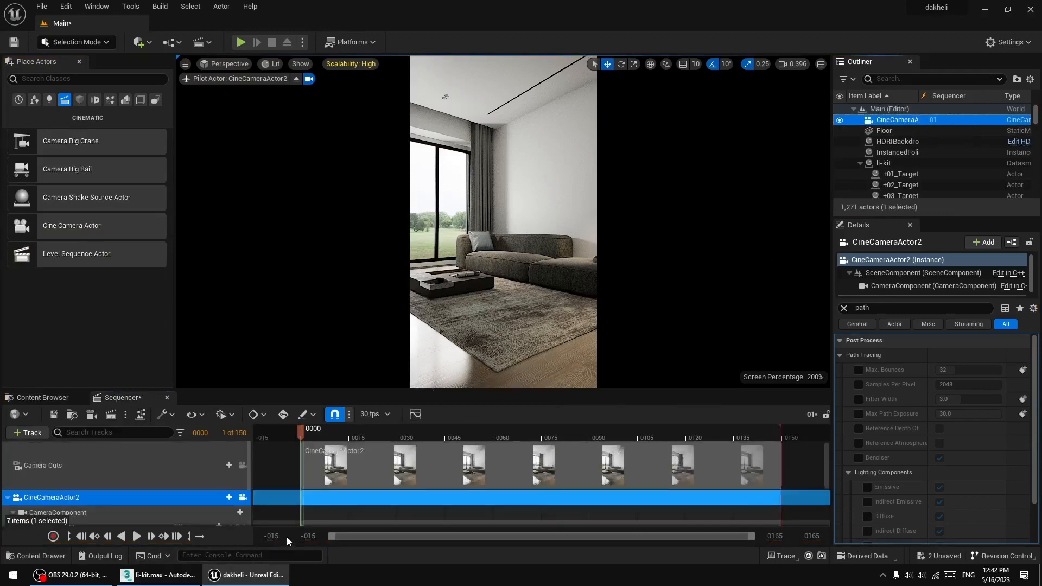
mouse_move(303, 432)
left_mouse_down()
mouse_move(368, 431)
mouse_move(313, 432)
left_mouse_up()
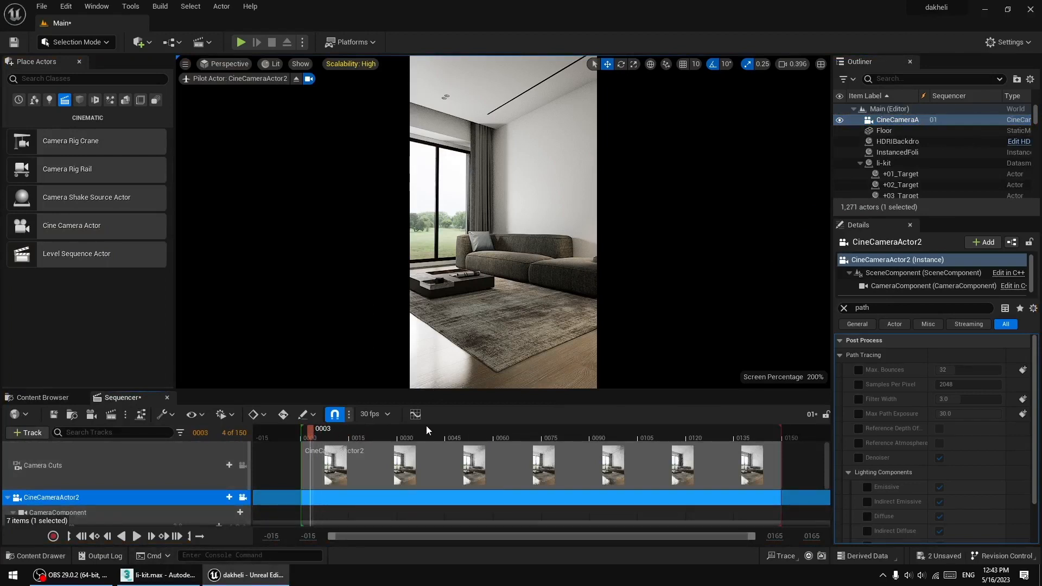
Set the Sequencer timeline to show time as Seconds.
left_click(373, 414)
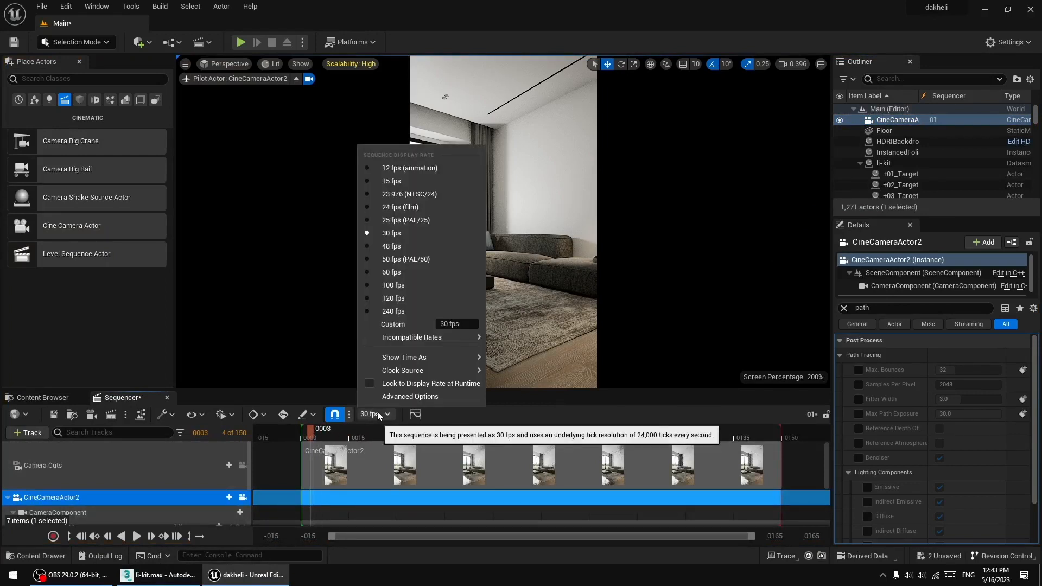
mouse_move(389, 375)
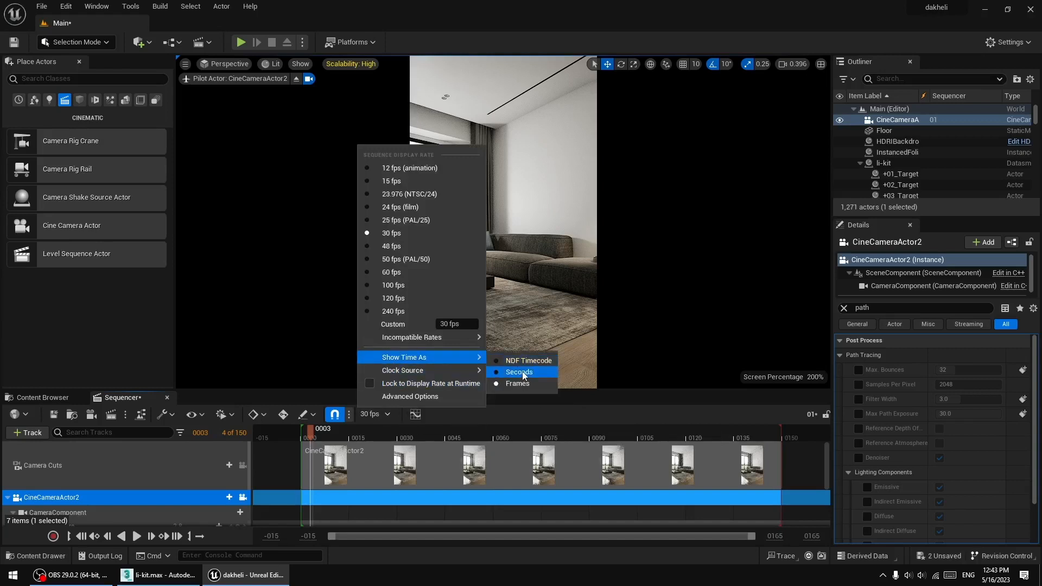
left_click(522, 372)
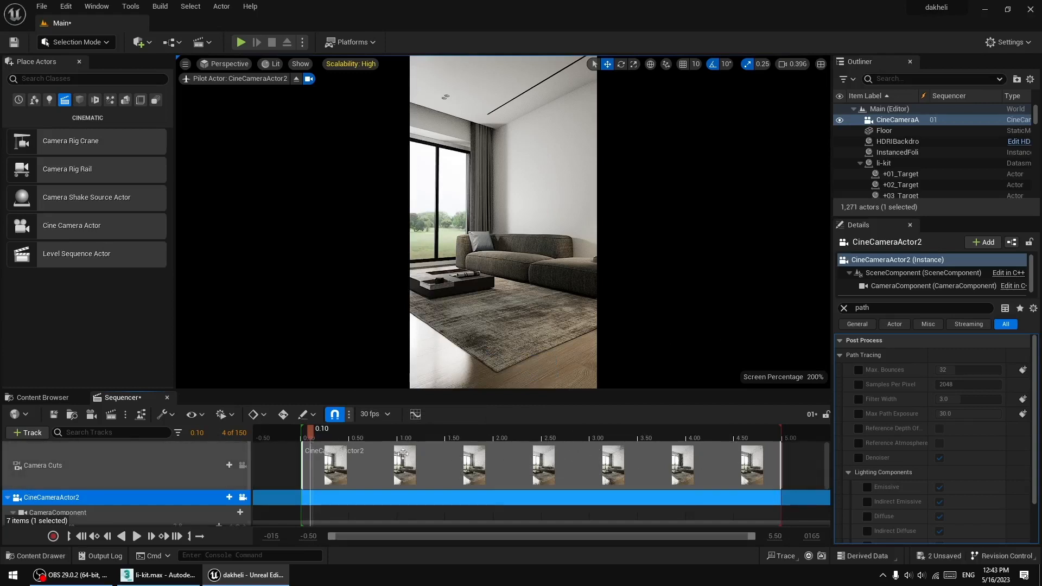
Set the Camera Cuts track's colour to a salmon orange, sRGB hex F4754FFF, with the Color Picker.
left_click(249, 460)
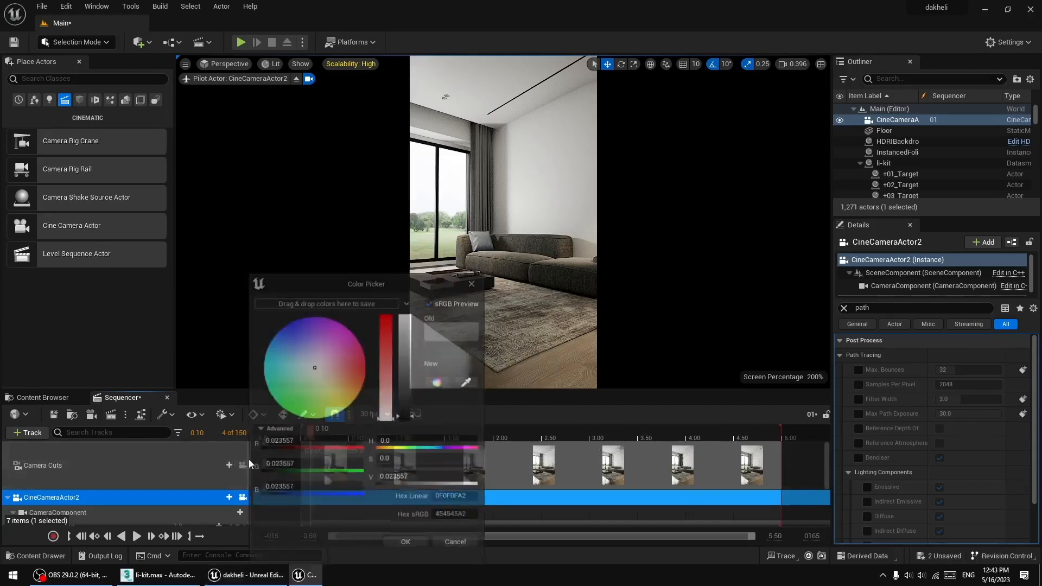
mouse_move(290, 406)
left_mouse_down()
mouse_move(275, 374)
mouse_move(347, 382)
mouse_move(280, 442)
left_mouse_up()
left_click_drag(307, 388, 319, 382)
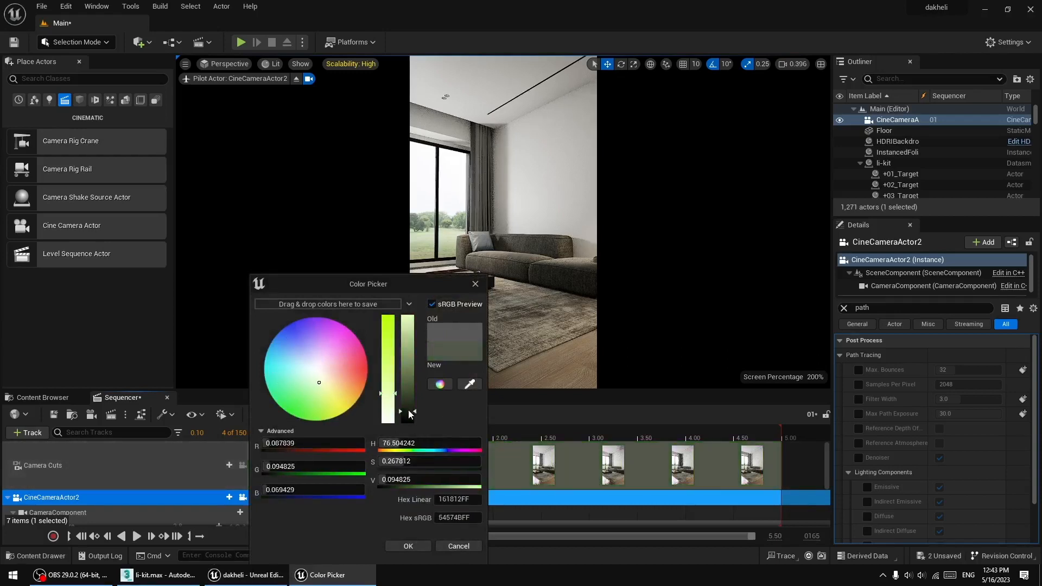
mouse_move(408, 410)
left_mouse_down()
mouse_move(412, 436)
mouse_move(408, 409)
left_mouse_up()
mouse_move(318, 383)
left_mouse_down()
mouse_move(298, 323)
mouse_move(371, 333)
mouse_move(348, 418)
left_mouse_up()
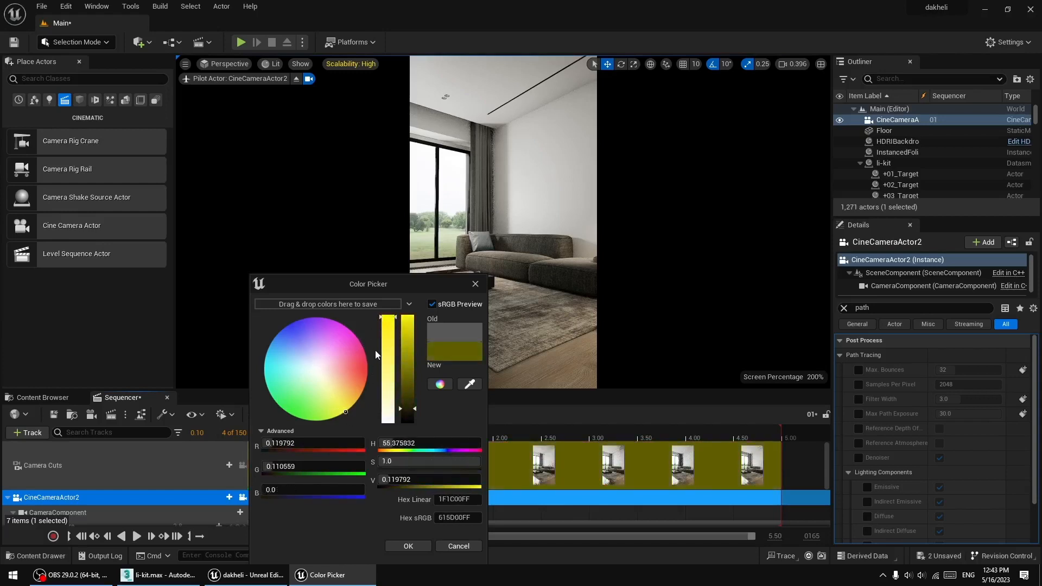
left_click_drag(410, 321, 408, 327)
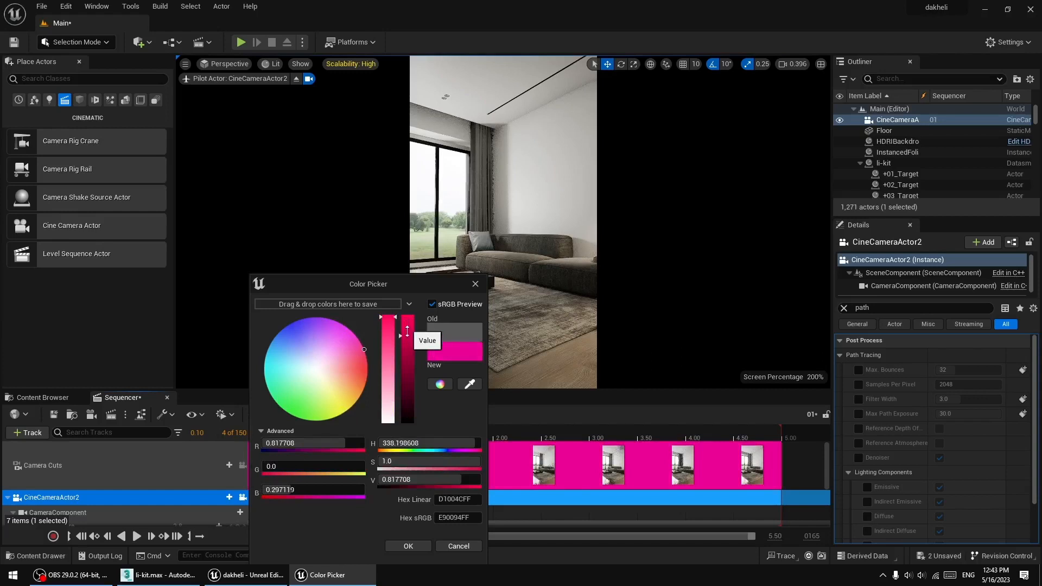
mouse_move(344, 360)
left_mouse_down()
mouse_move(373, 377)
mouse_move(352, 375)
mouse_move(363, 376)
left_mouse_up()
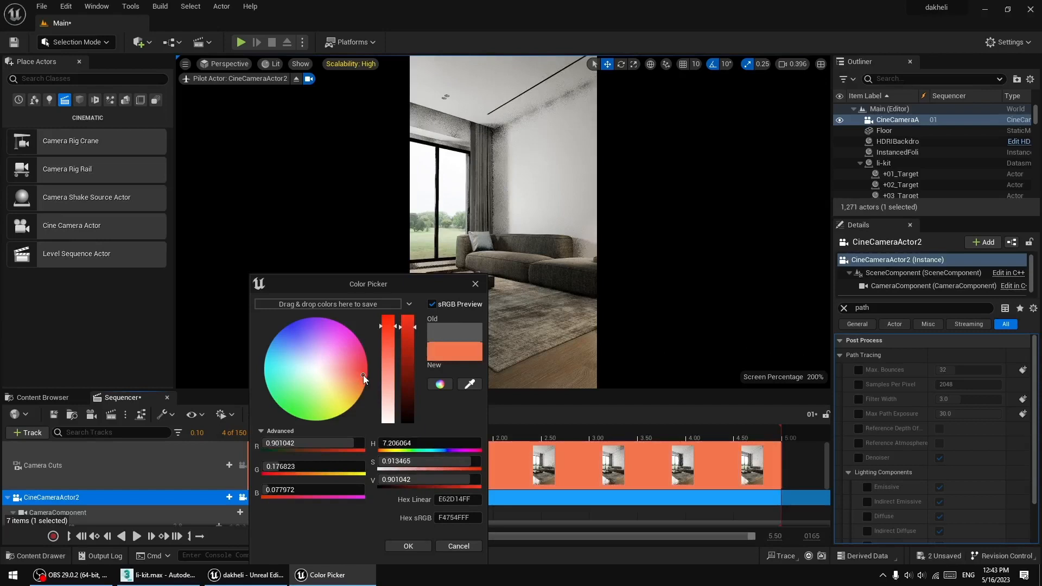
left_click(417, 547)
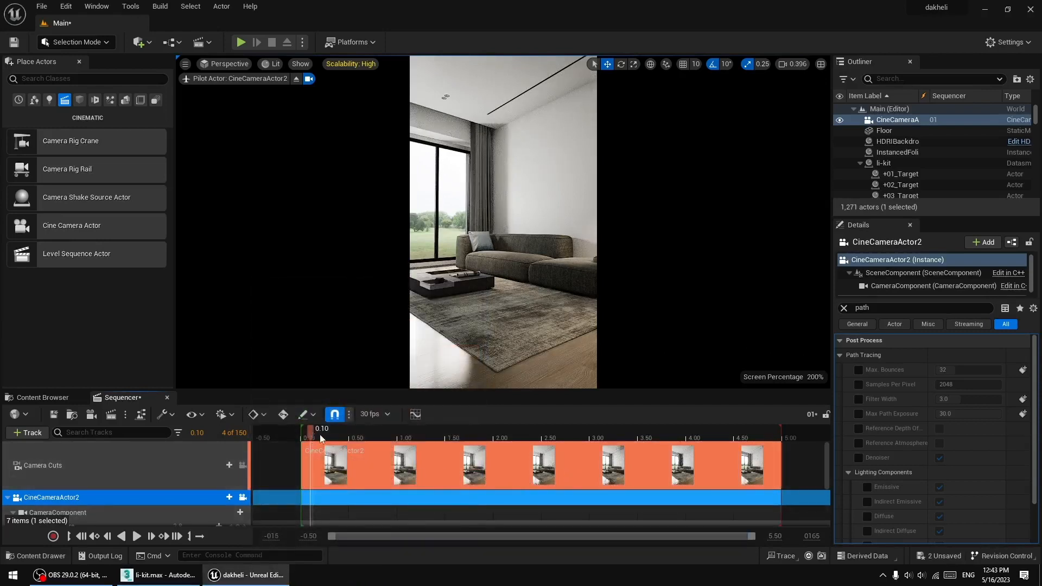
Move the playhead to 0.1333 seconds and lock the viewport to the Camera Cuts track.
left_click(318, 436)
left_click(243, 465)
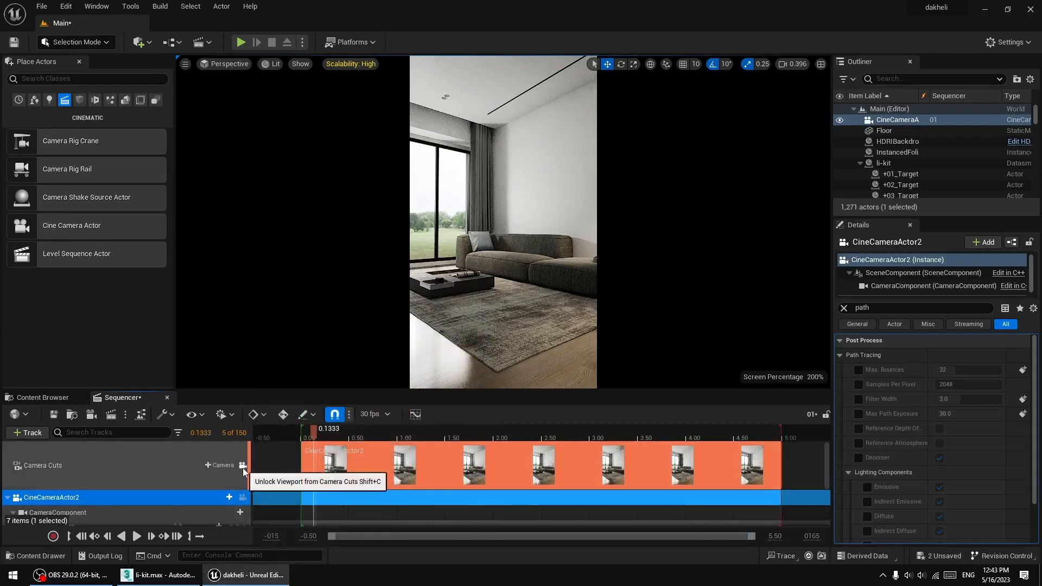
left_click(242, 467)
left_click(243, 467)
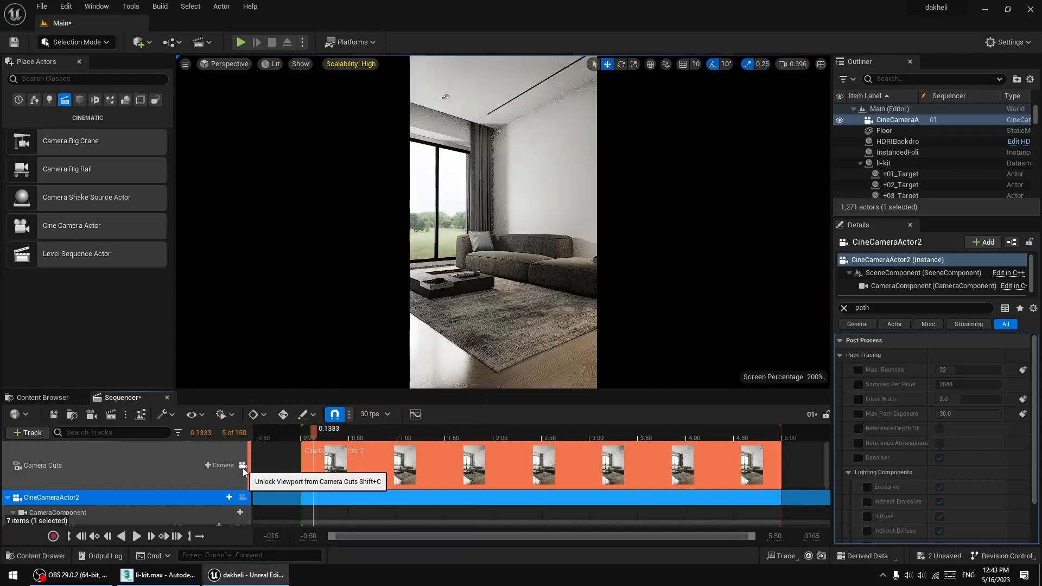
left_click(243, 467)
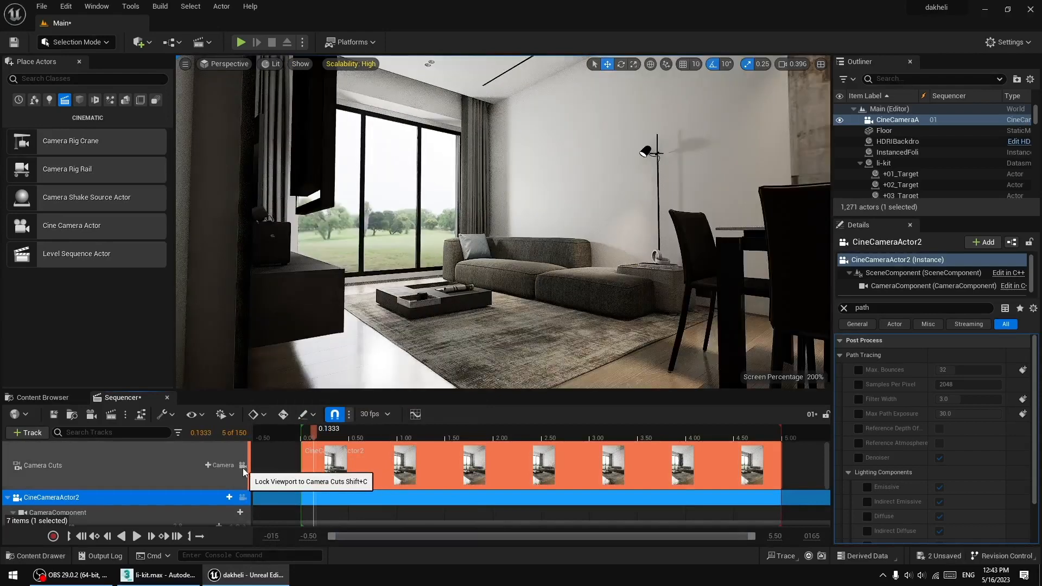
left_click(243, 467)
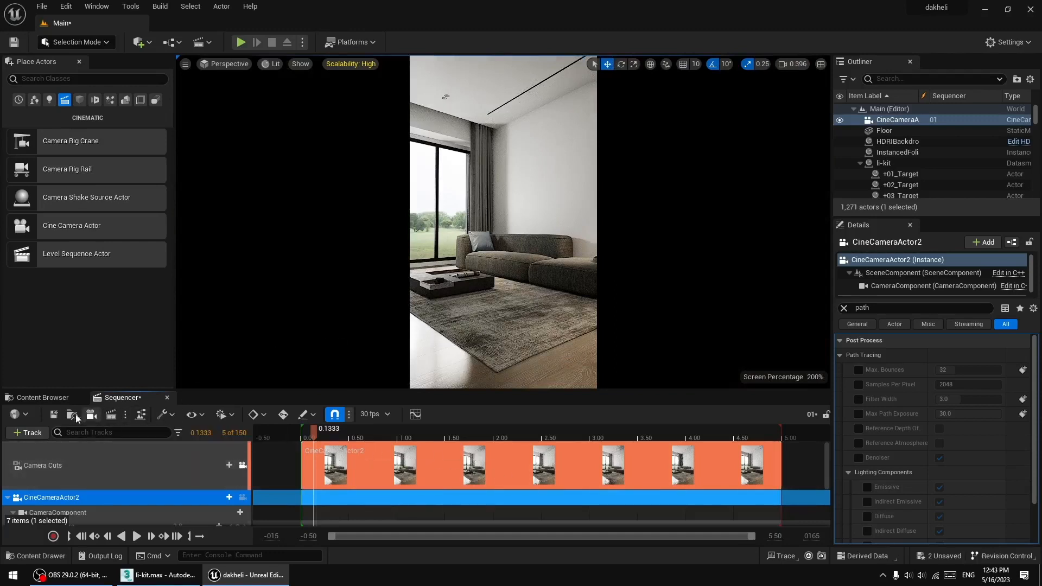
Save all unsaved content, including the level sequence 01 and the Main level.
left_click(47, 399)
left_click(112, 415)
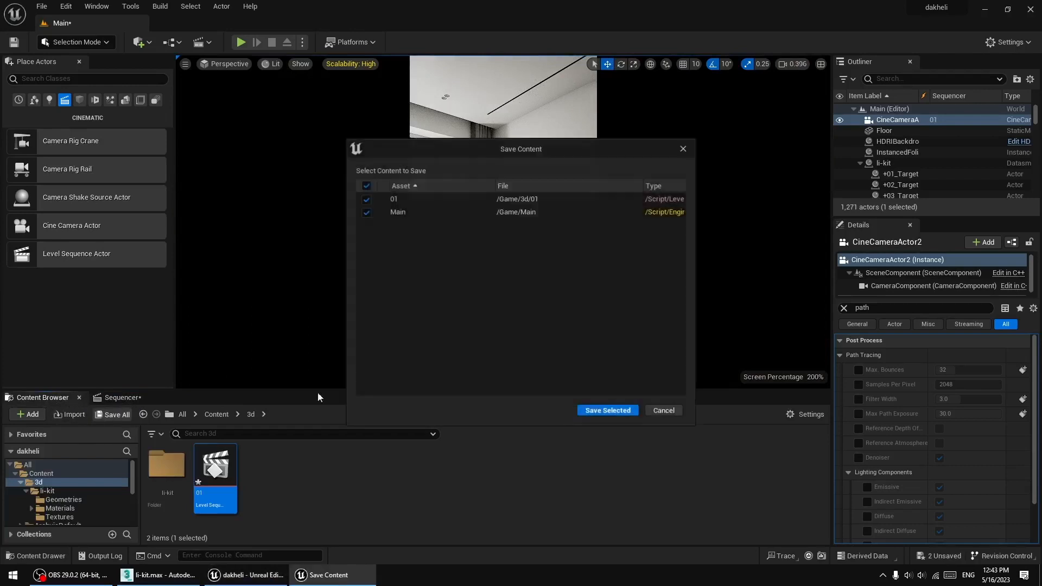
left_click(601, 410)
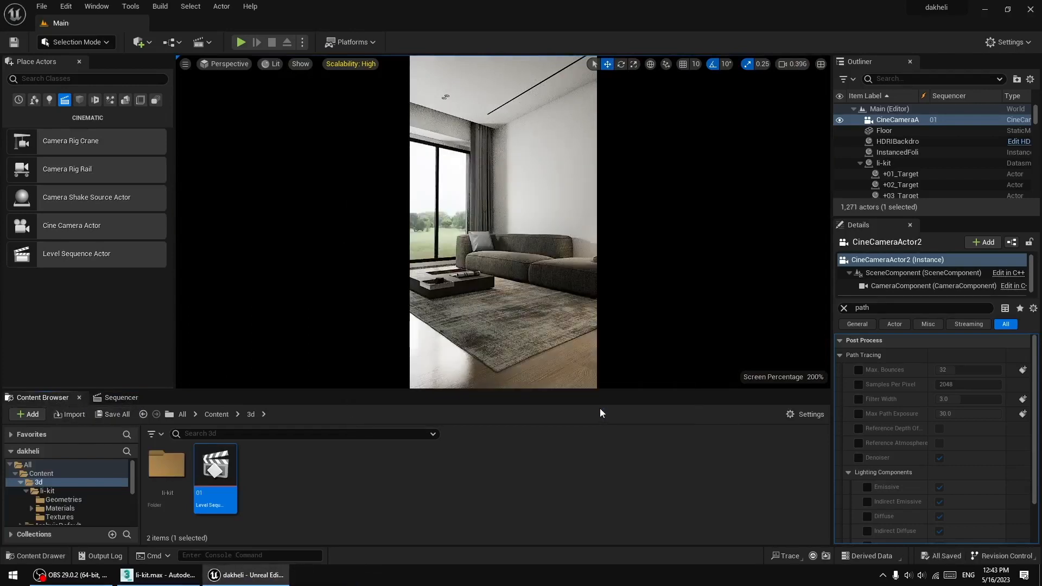
left_click(41, 6)
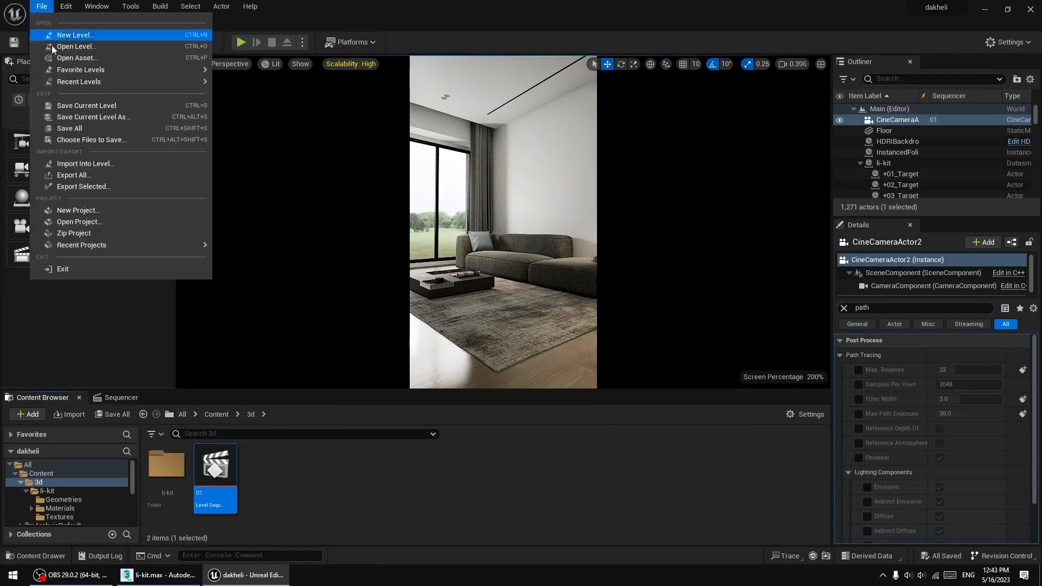
left_click(91, 105)
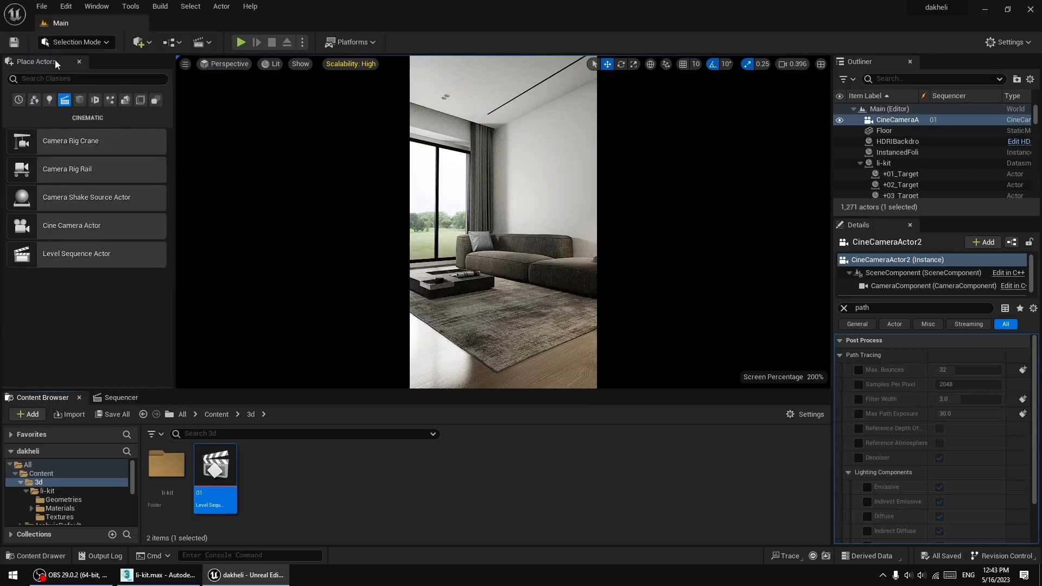
left_click(42, 6)
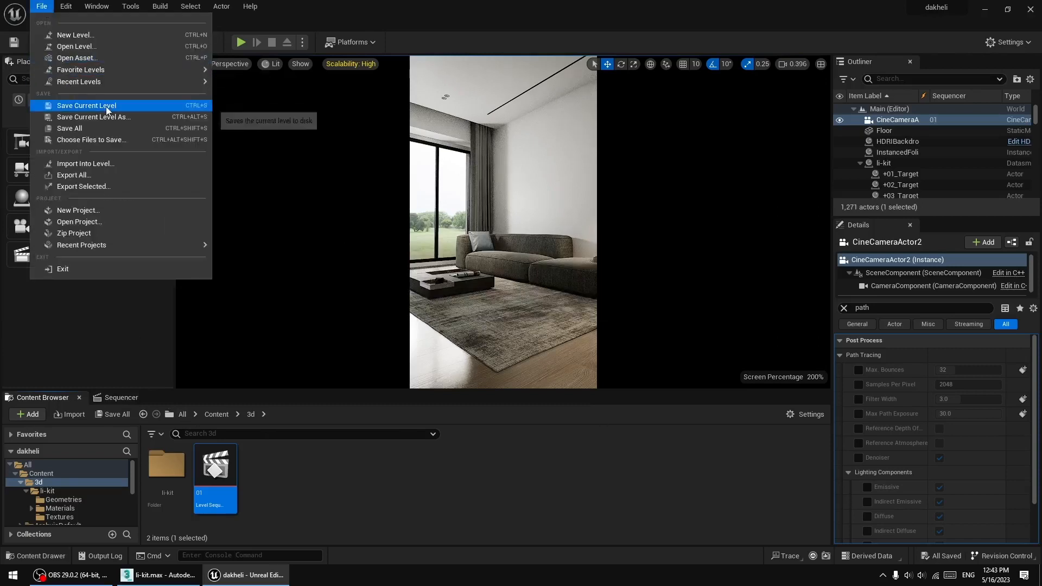
left_click(82, 129)
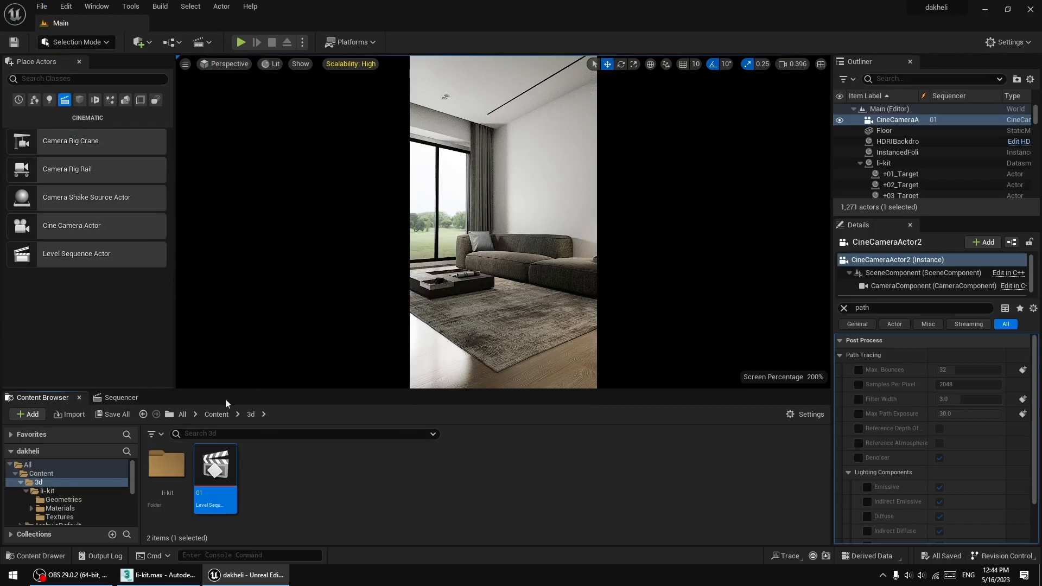
Move the playhead to 0.1667 seconds, and open the output settings of job 01 in the Movie Render Queue.
left_click(106, 400)
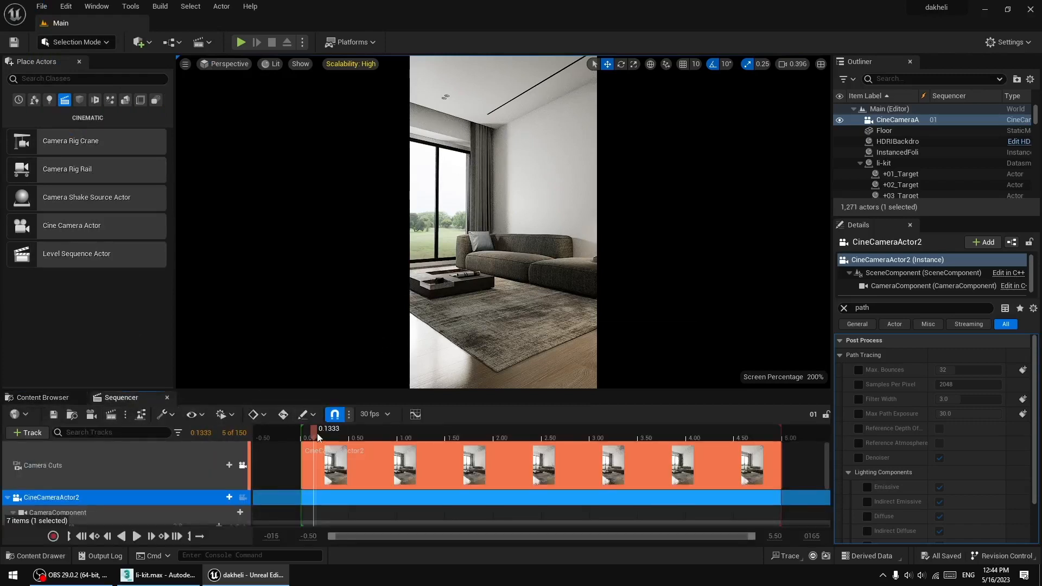
mouse_move(313, 436)
left_mouse_down()
mouse_move(380, 430)
mouse_move(319, 432)
left_mouse_up()
left_click(110, 414)
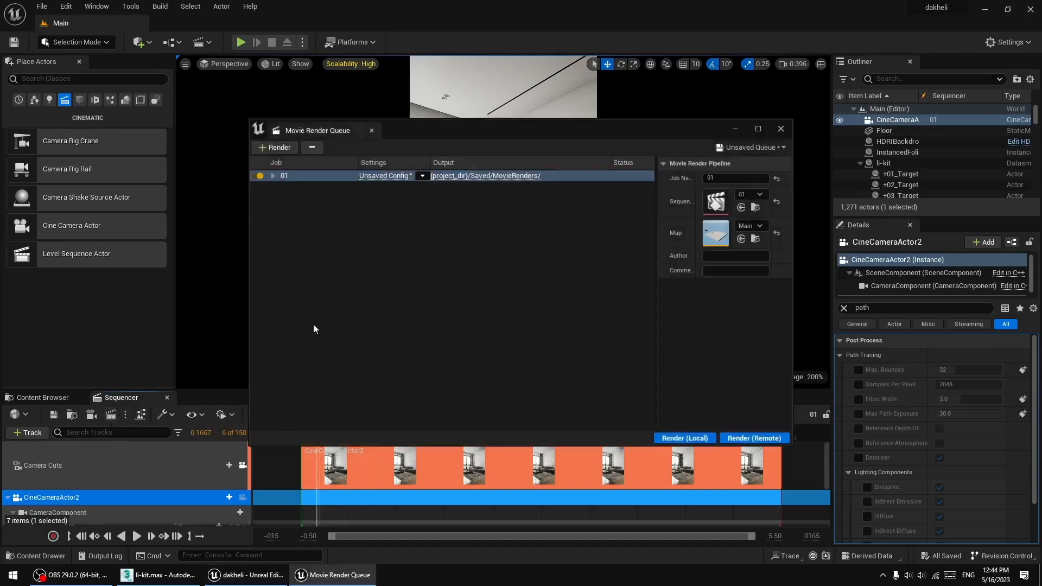
left_click(391, 176)
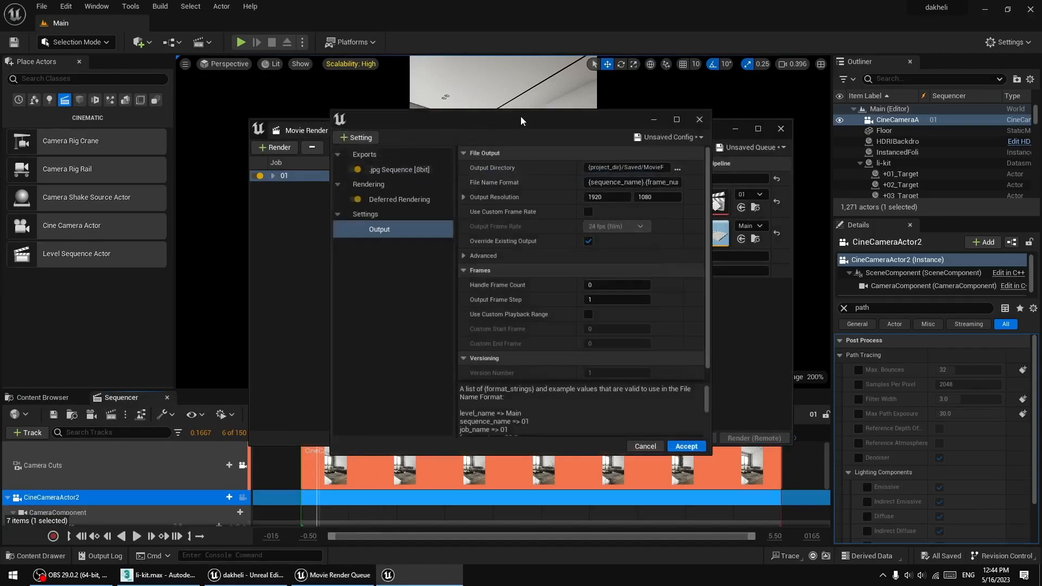
left_click_drag(520, 116, 426, 116)
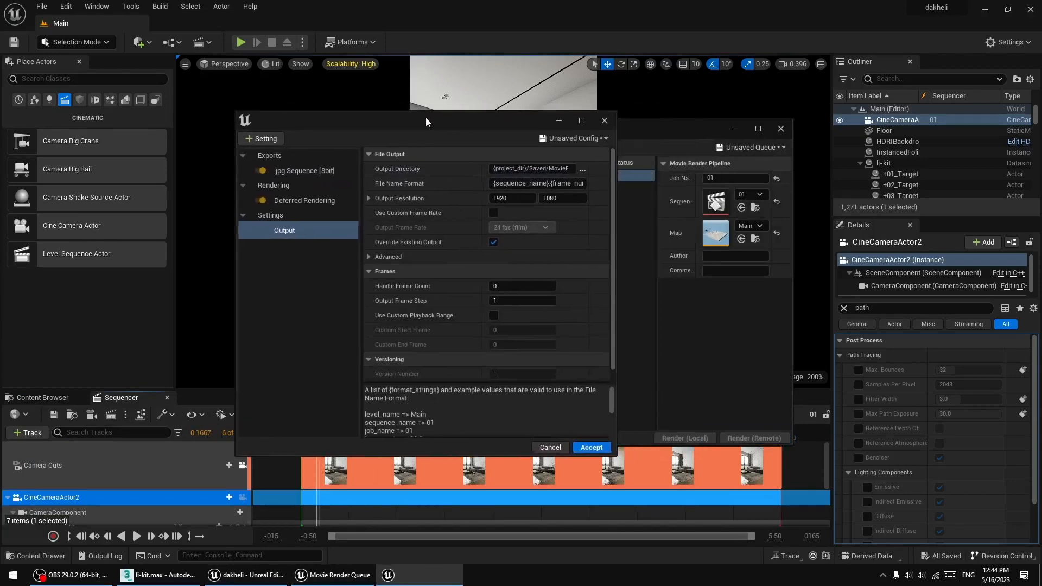
Browse for the render's output directory and create a folder named r1 inside NNN1.
left_click(583, 170)
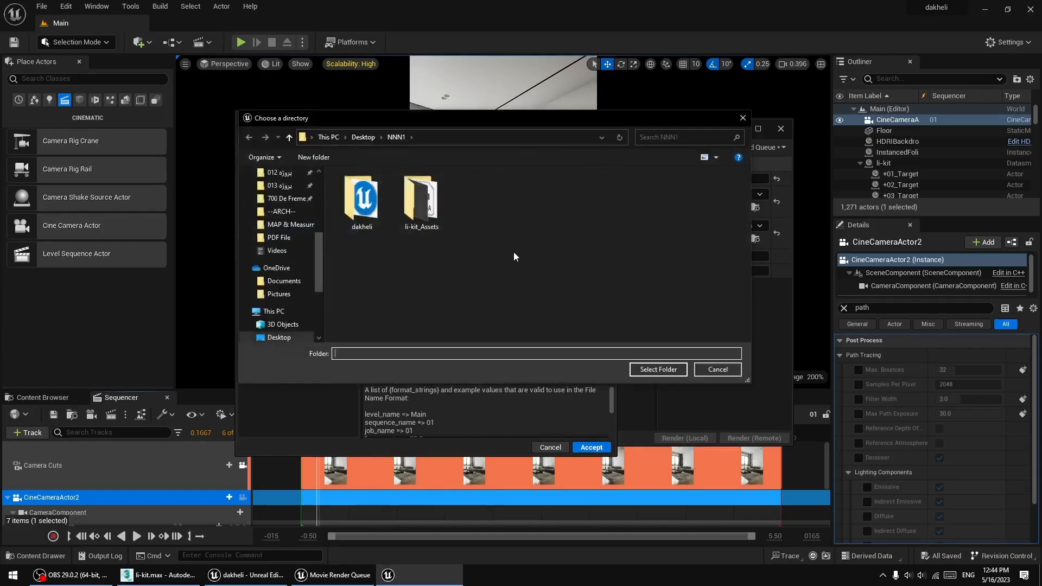
right_click(547, 269)
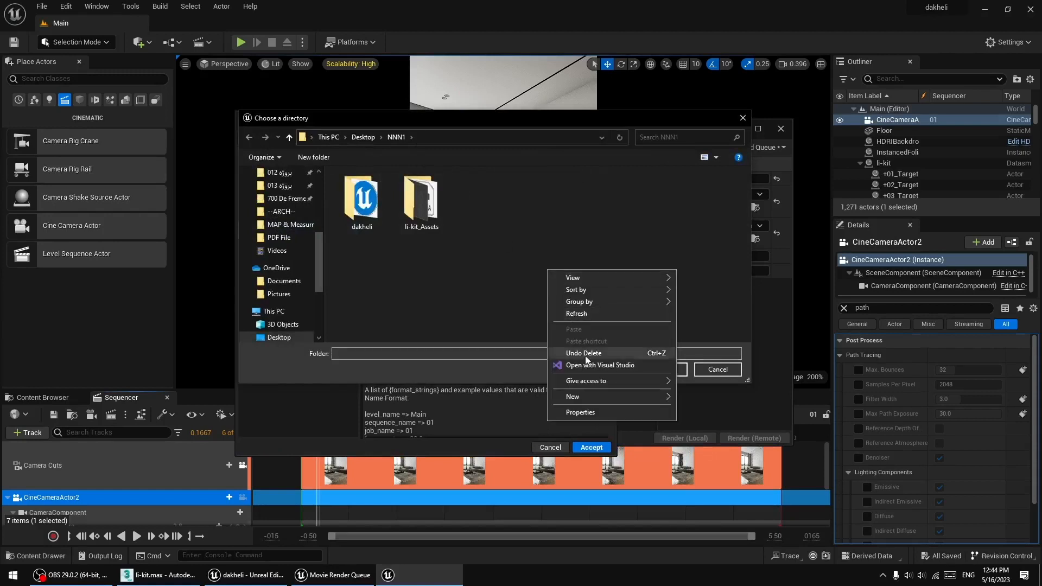
mouse_move(589, 399)
left_click(705, 217)
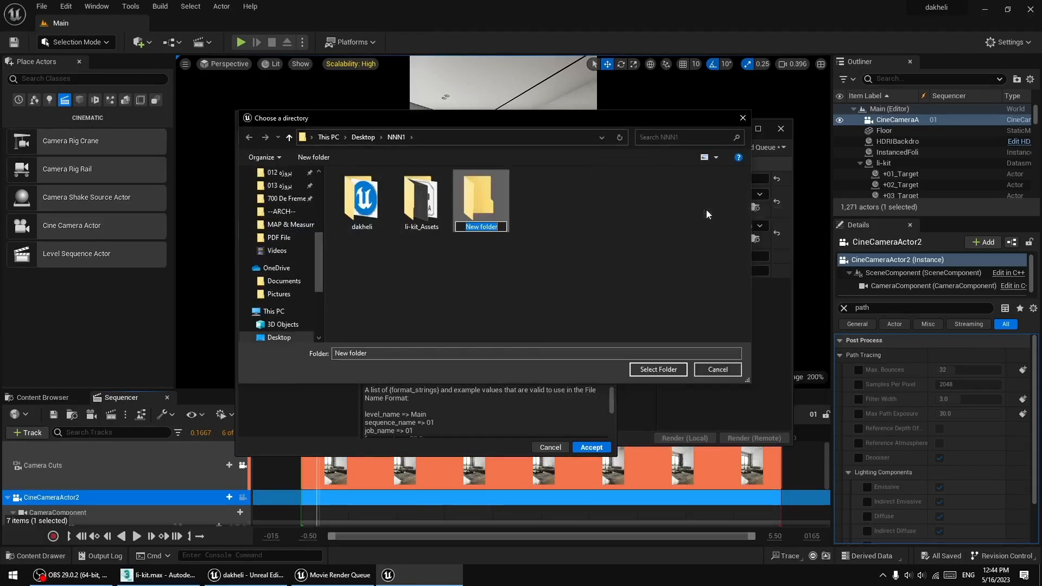
type("r1")
key("Return")
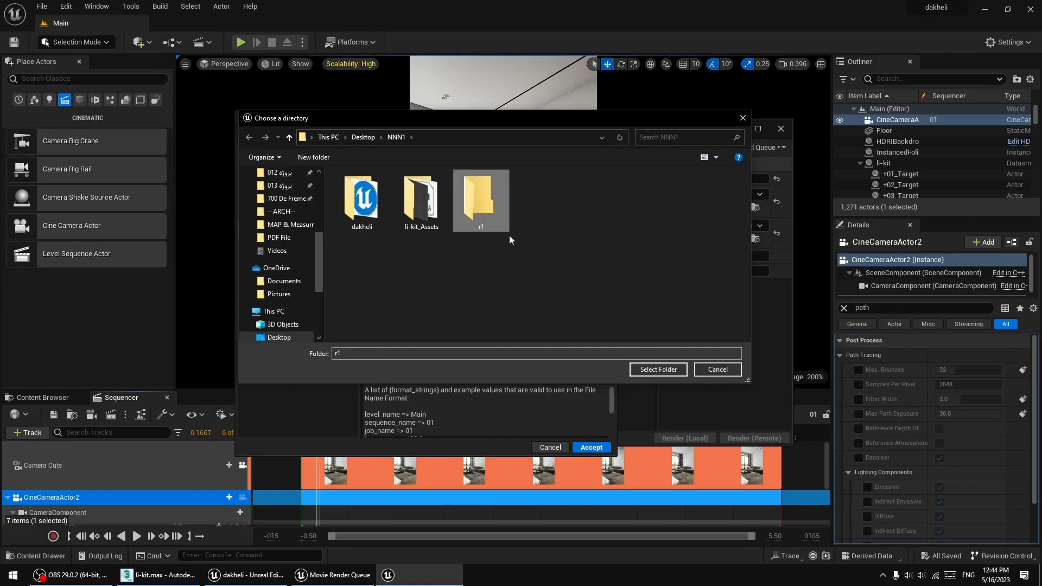
Rename the r1 folder to rr and choose it as the render's output directory.
left_click(483, 228)
left_click(483, 229)
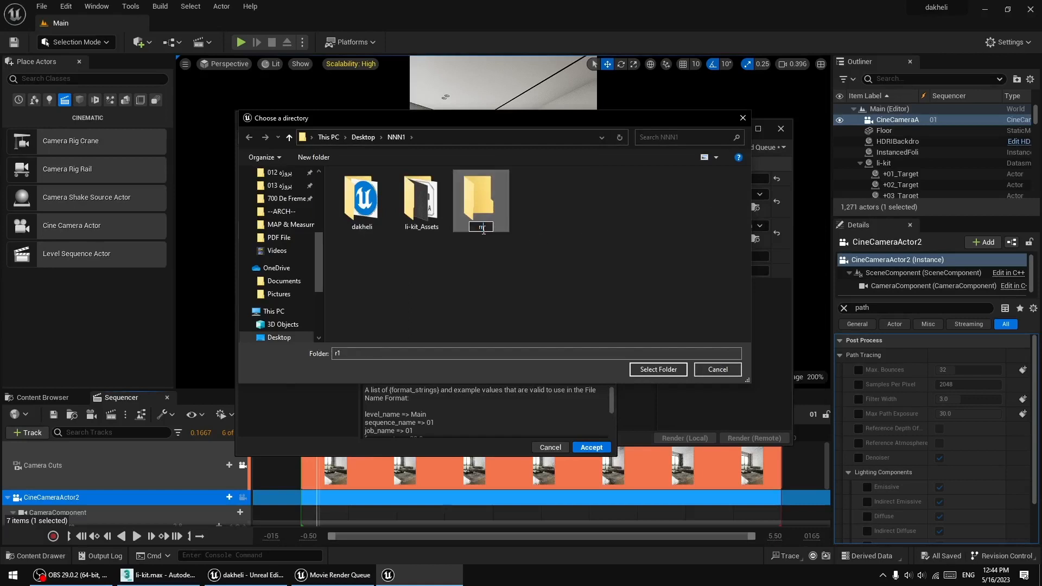
left_click(500, 246)
double_click(471, 205)
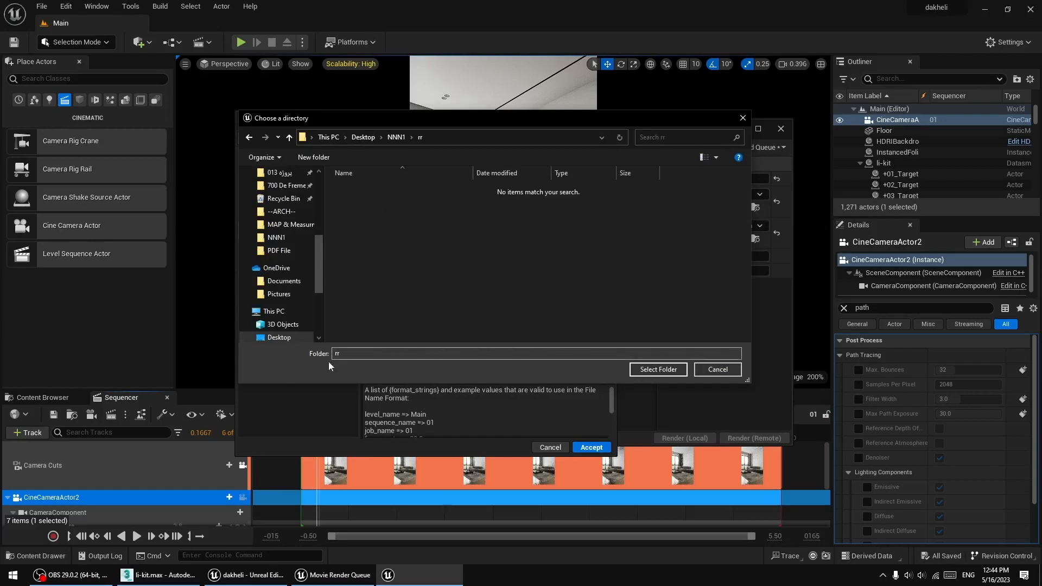
left_click(658, 370)
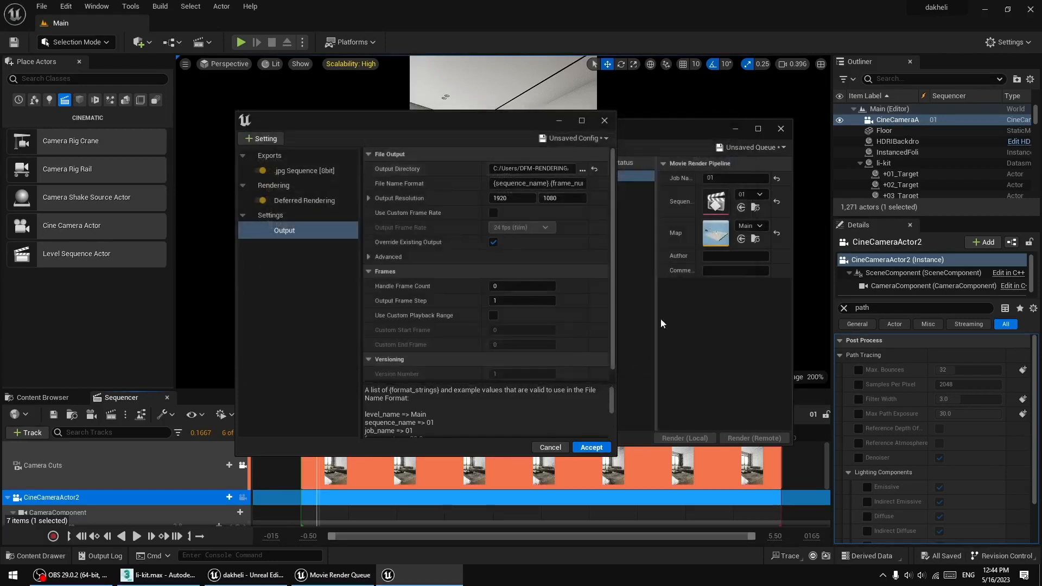
Set the output resolution to 2160 by 3840 and check the 4K dimensions in the Google search results in Chrome.
left_click(524, 199)
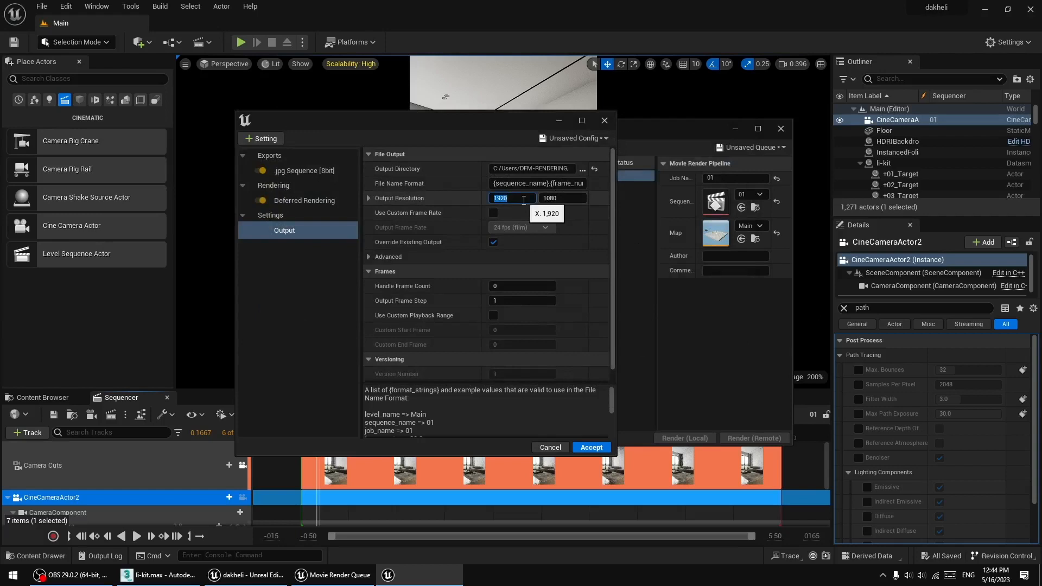
left_click(368, 198)
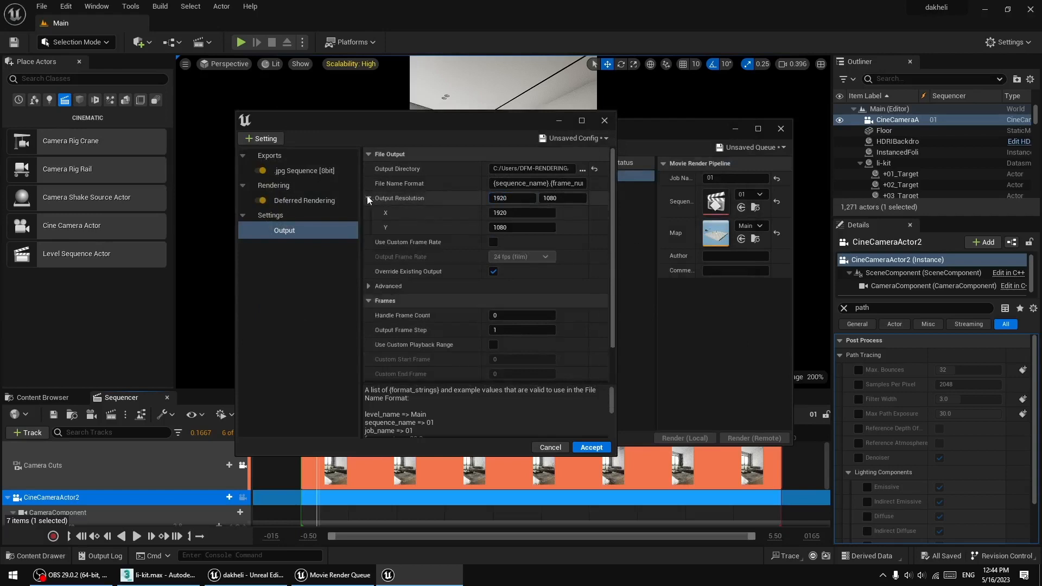
left_click(524, 199)
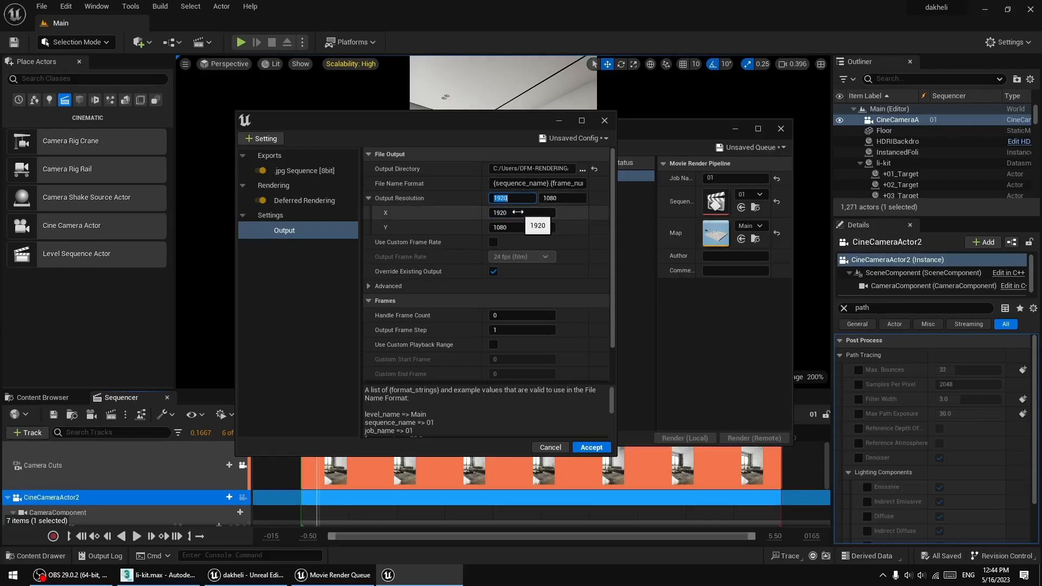
left_click(519, 213)
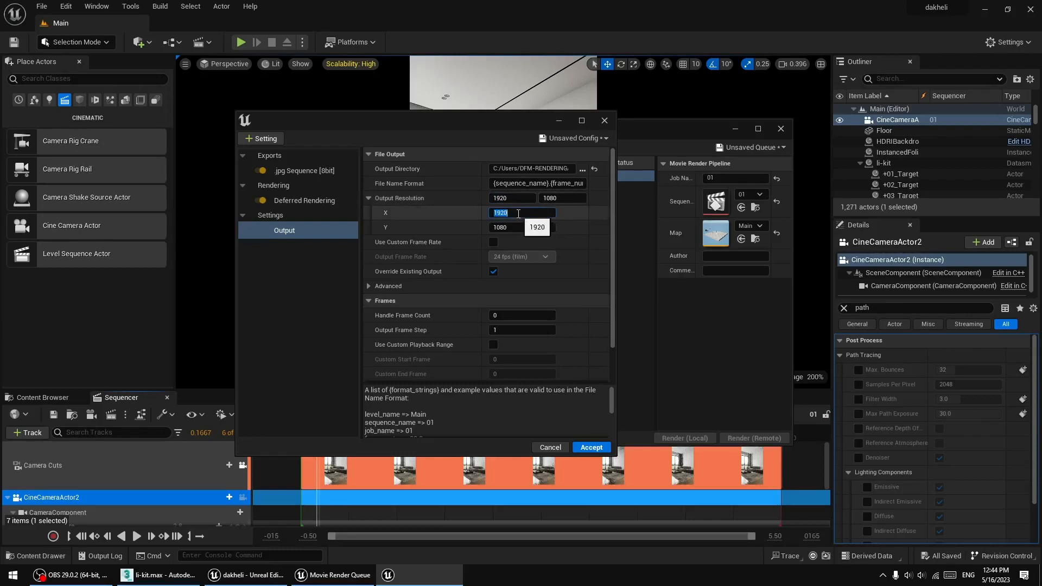
type("216")
left_click(519, 227)
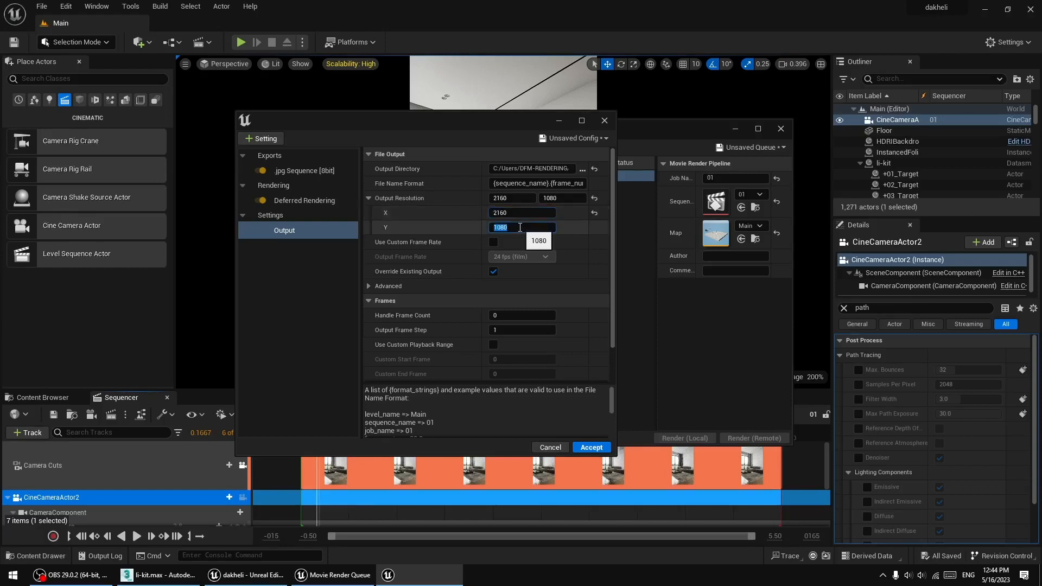
type("3840")
left_click(520, 213)
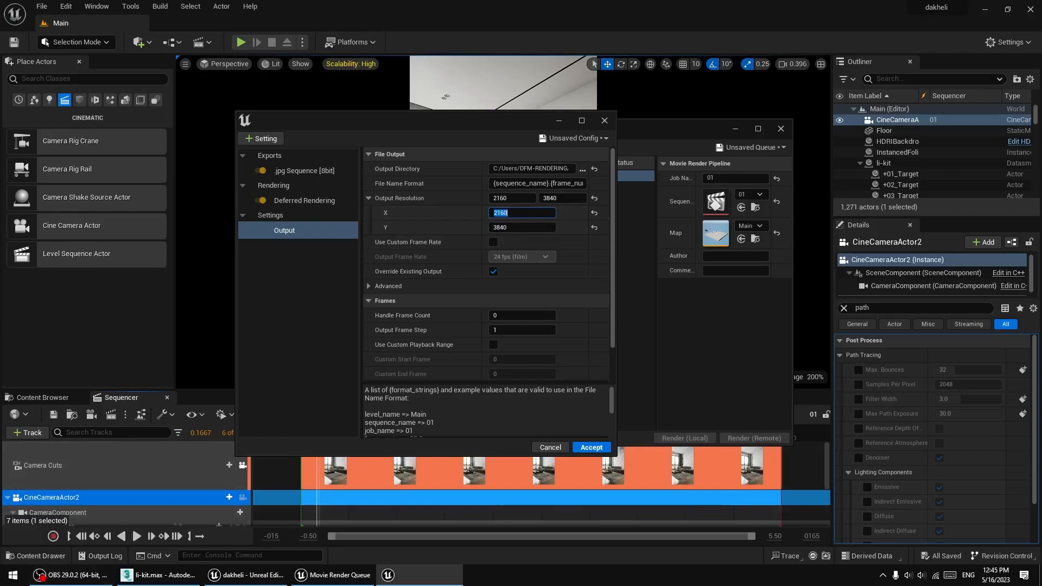
left_click(507, 574)
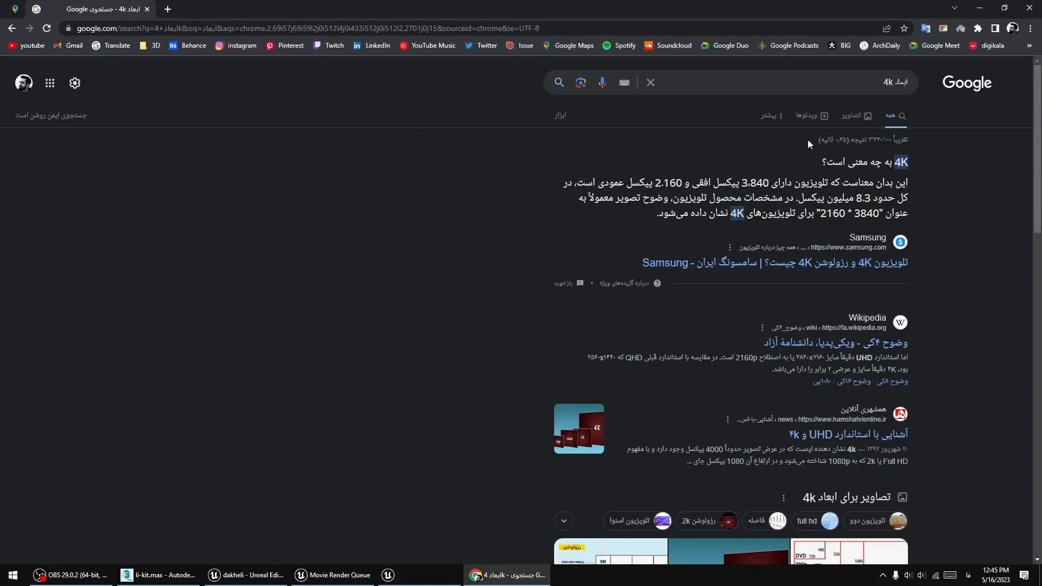
left_click(979, 8)
left_click(502, 212)
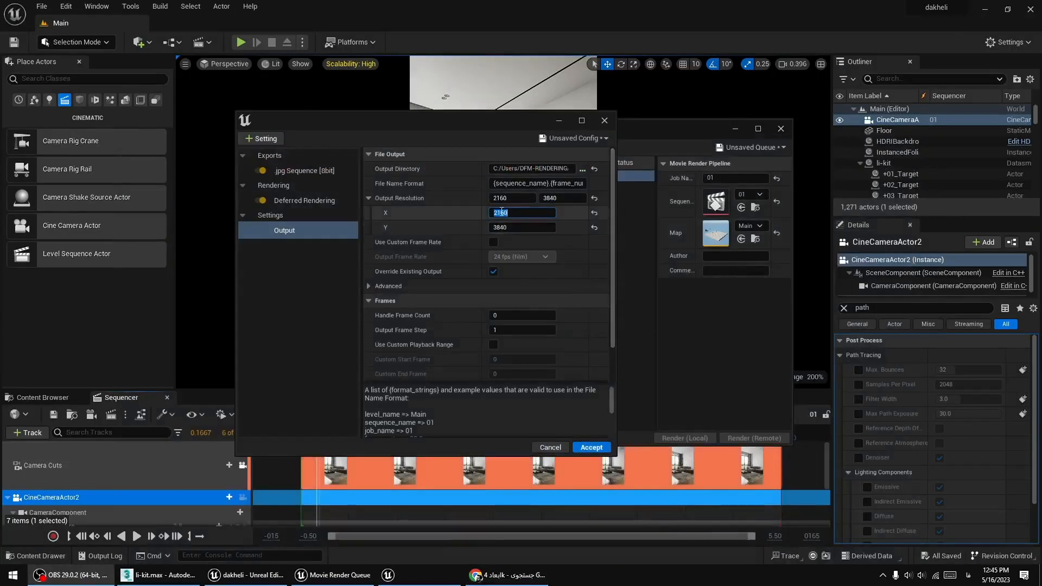
Enable the custom playback range in the output settings, with start frame 1 and end frame 2.
left_click_drag(503, 123, 422, 170)
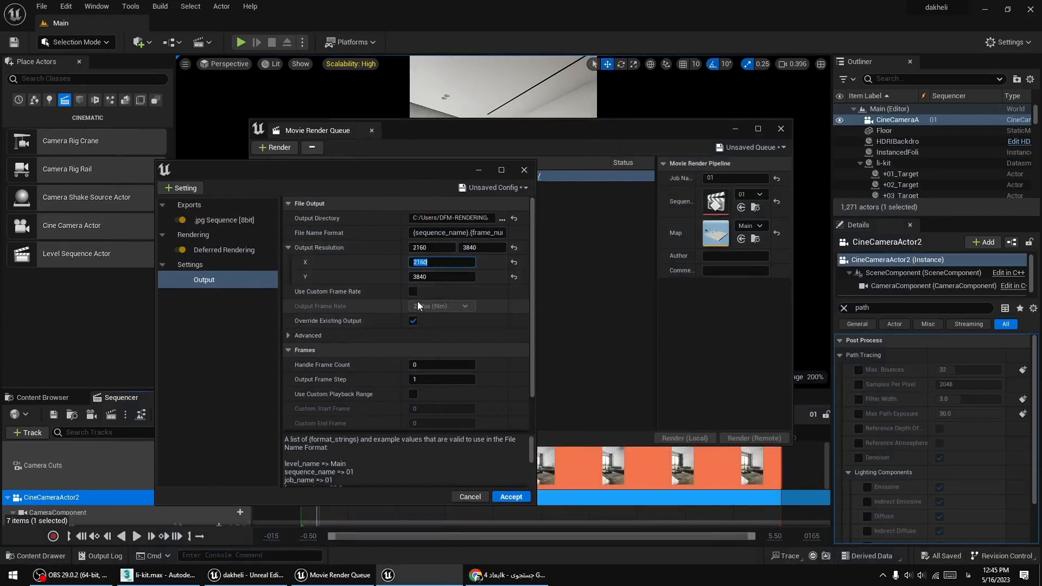
scroll(427, 373, "down", 2)
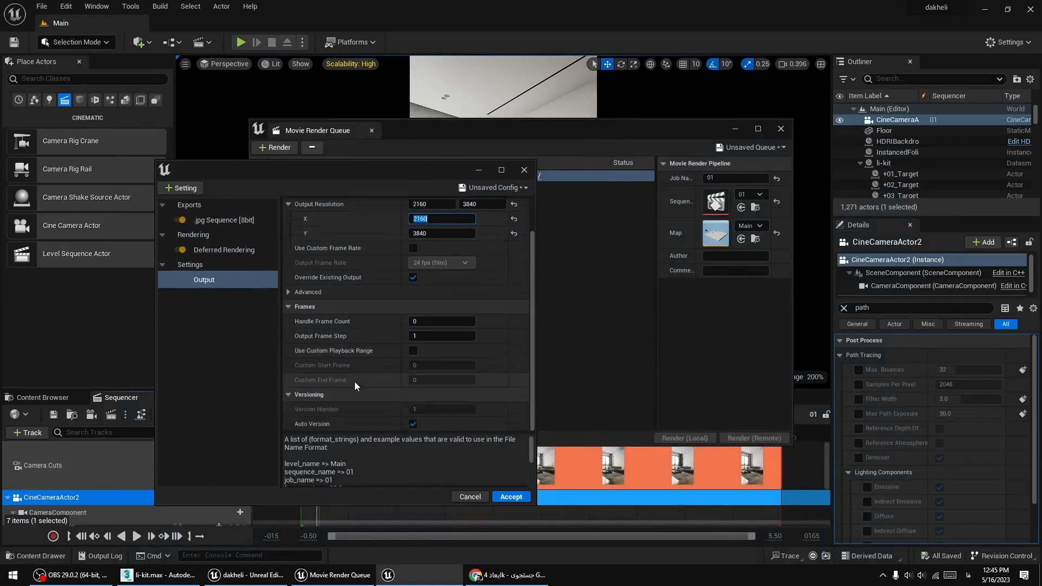
left_click(413, 350)
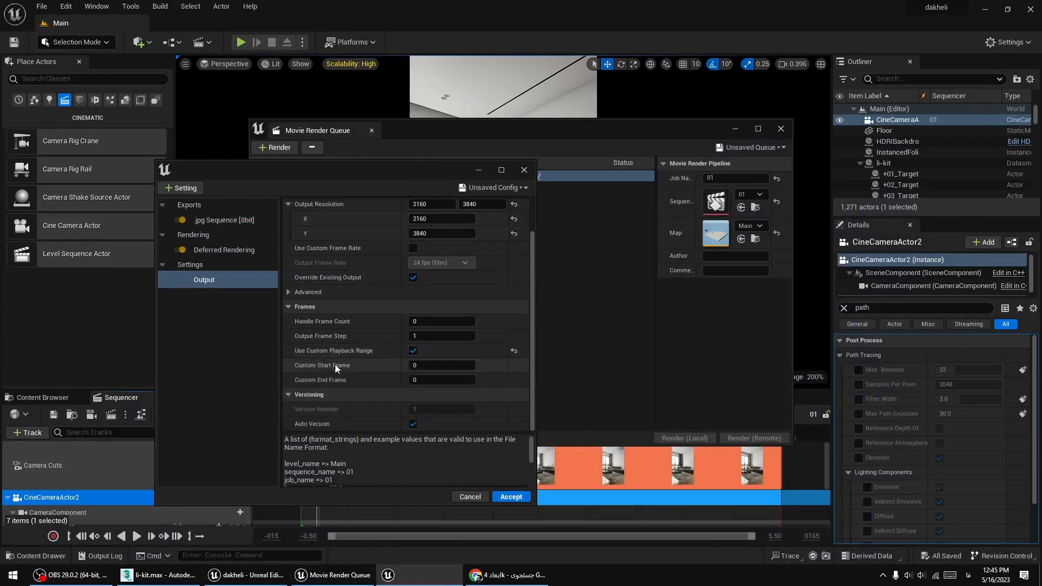
left_click(429, 365)
type("1")
left_click(434, 380)
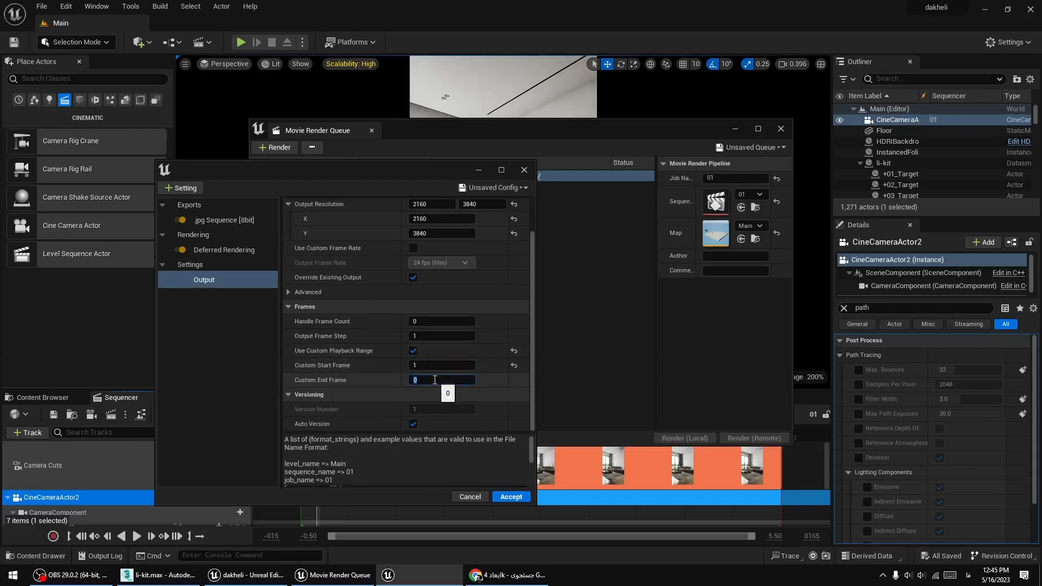
type("2")
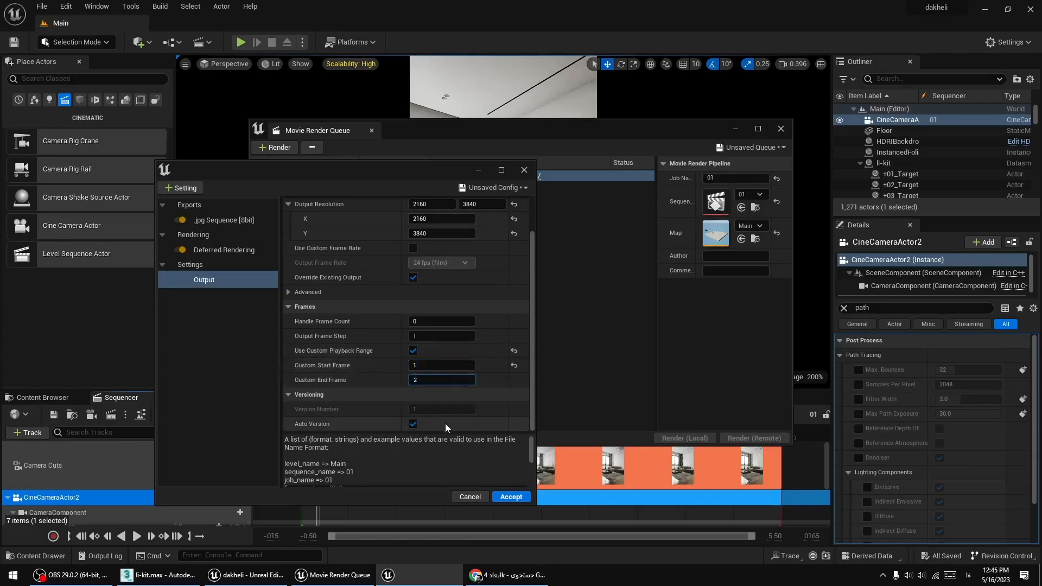
left_click_drag(418, 165, 516, 144)
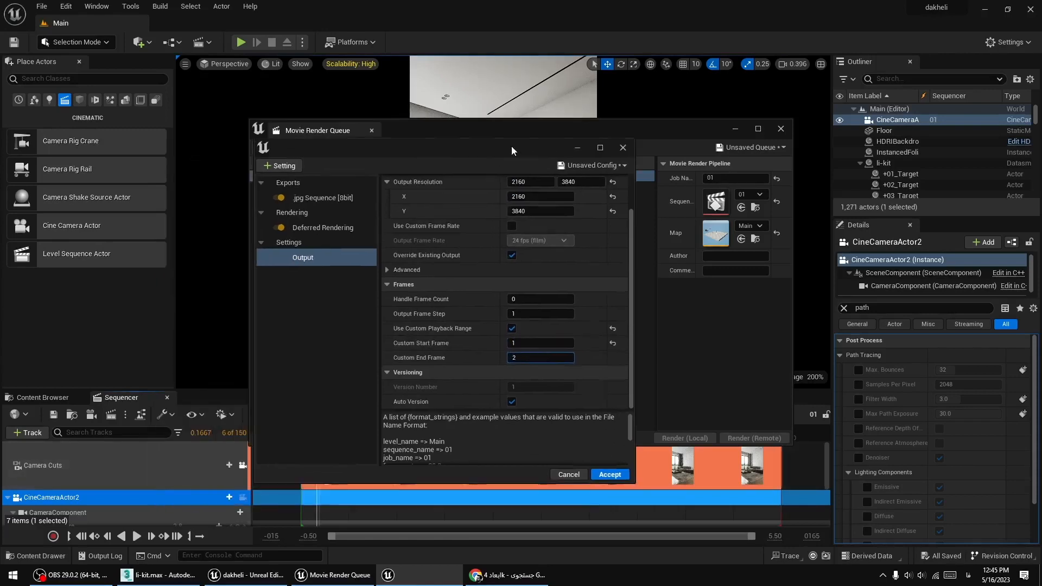
Review the Deferred Rendering and Output settings, accept the configuration, and render job 01 locally.
left_click(598, 168)
left_click(285, 314)
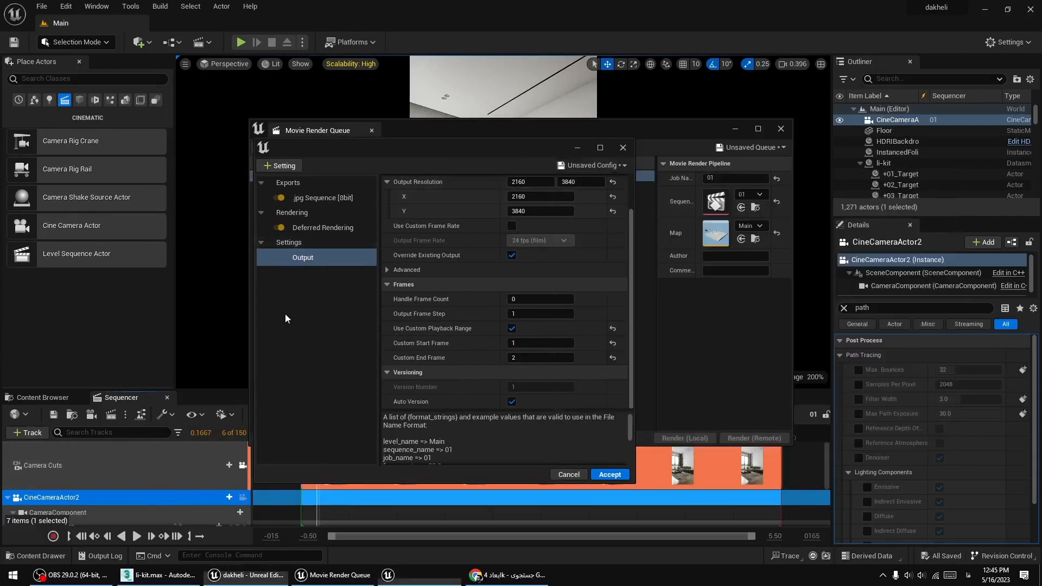
left_click(309, 228)
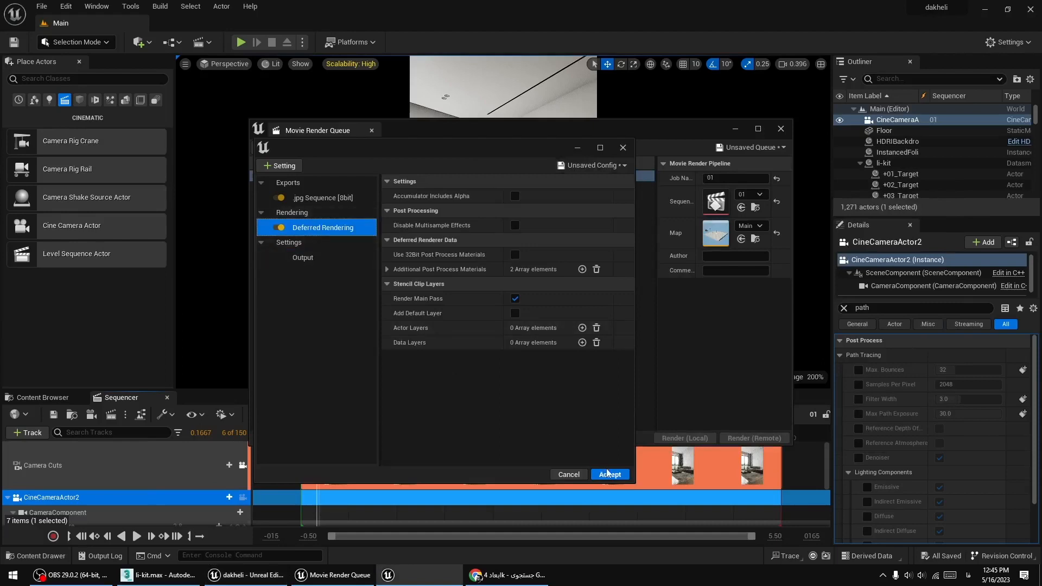
left_click(309, 258)
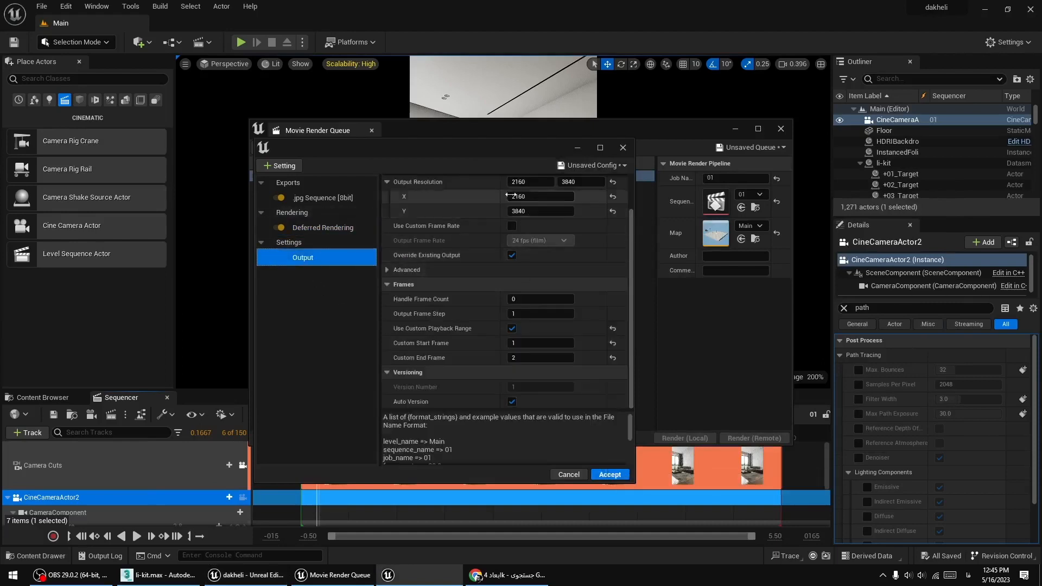
left_click(610, 475)
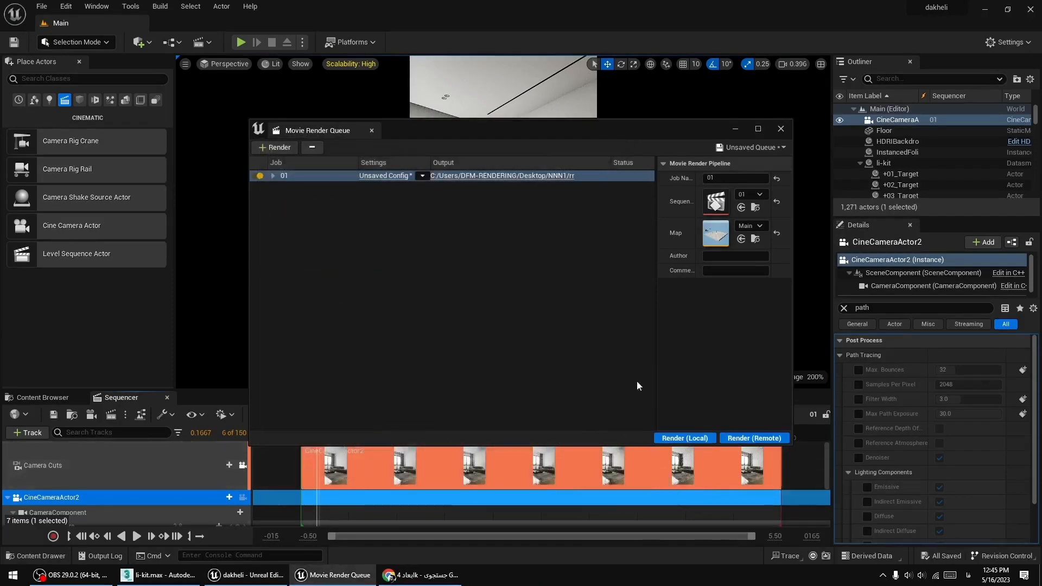
left_click(685, 438)
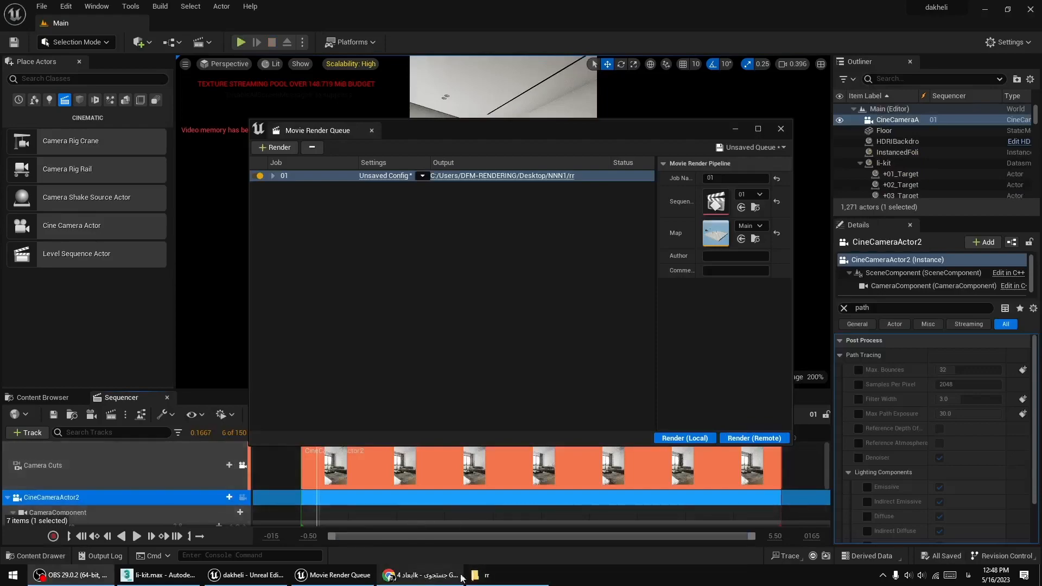
Open the rendered image 01.0001.jpeg from the rr folder and examine the sofa, pillow, curtain and coffee table details up close.
left_click(466, 576)
double_click(19, 144)
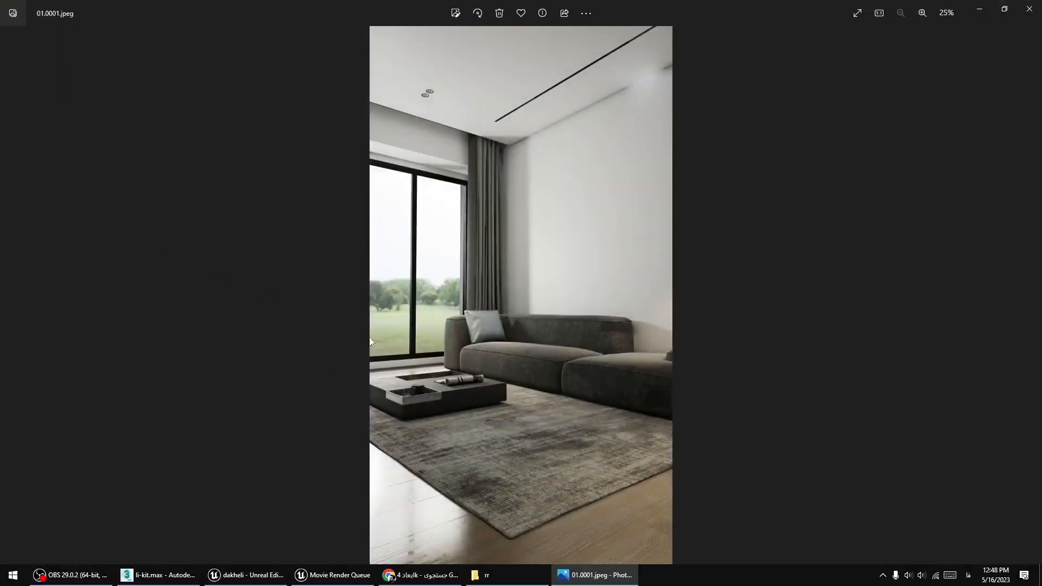
scroll(520, 422, "up", 10)
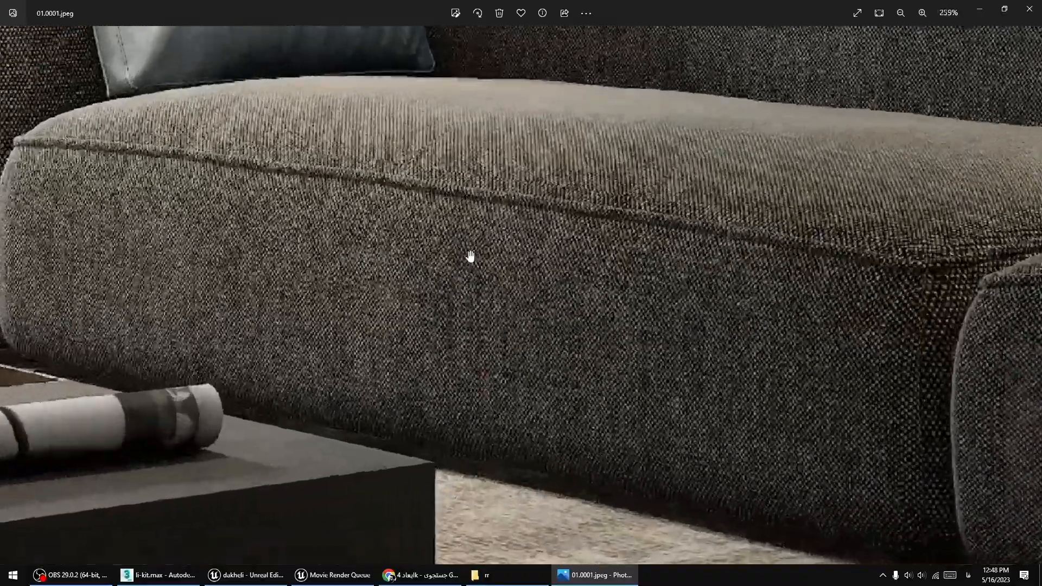
scroll(470, 255, "down", 4)
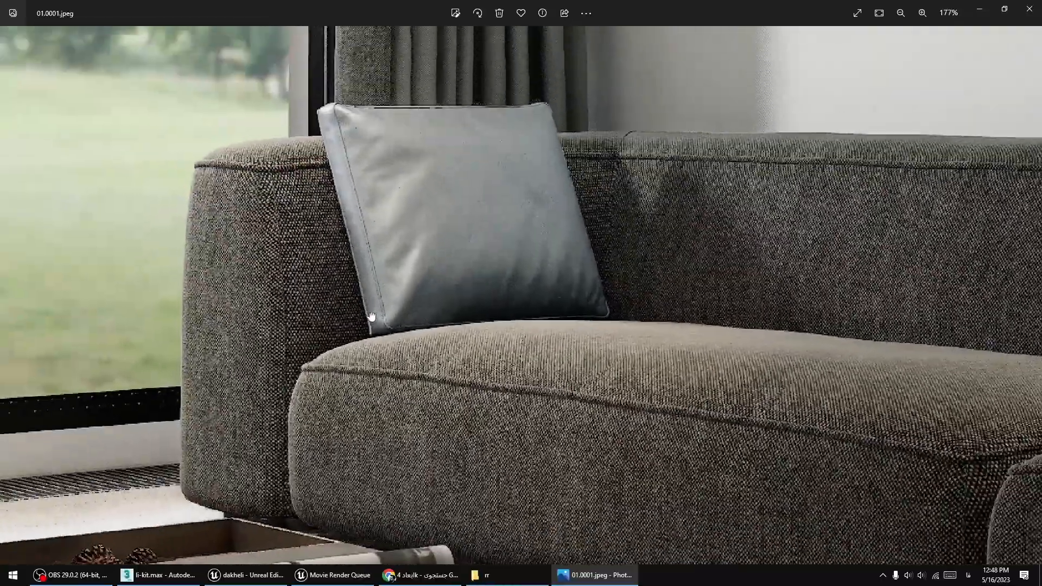
scroll(286, 239, "up", 4)
scroll(309, 270, "down", 8)
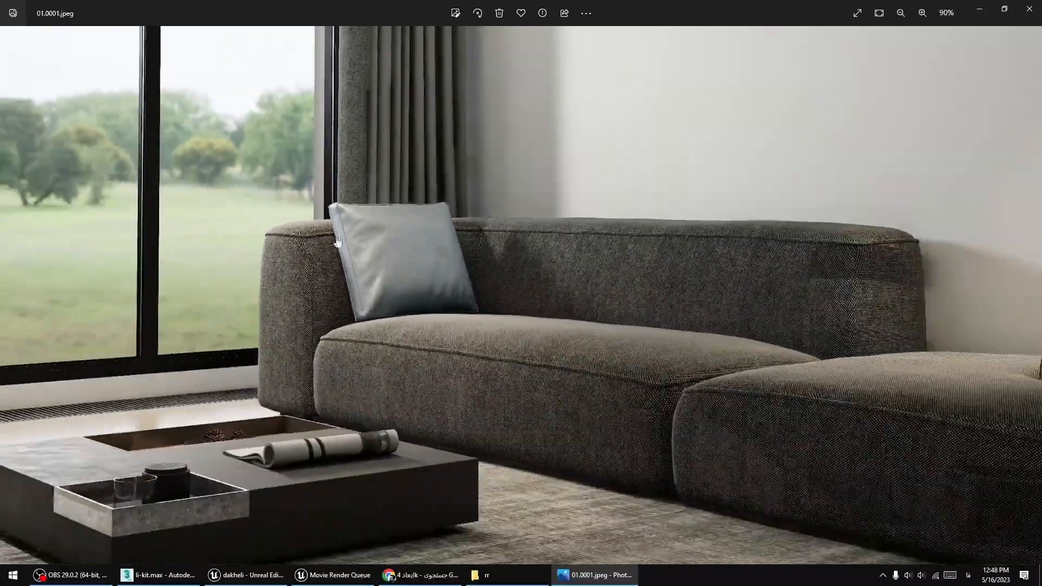
left_click_drag(357, 158, 351, 363)
scroll(333, 294, "up", 3)
scroll(363, 294, "down", 7)
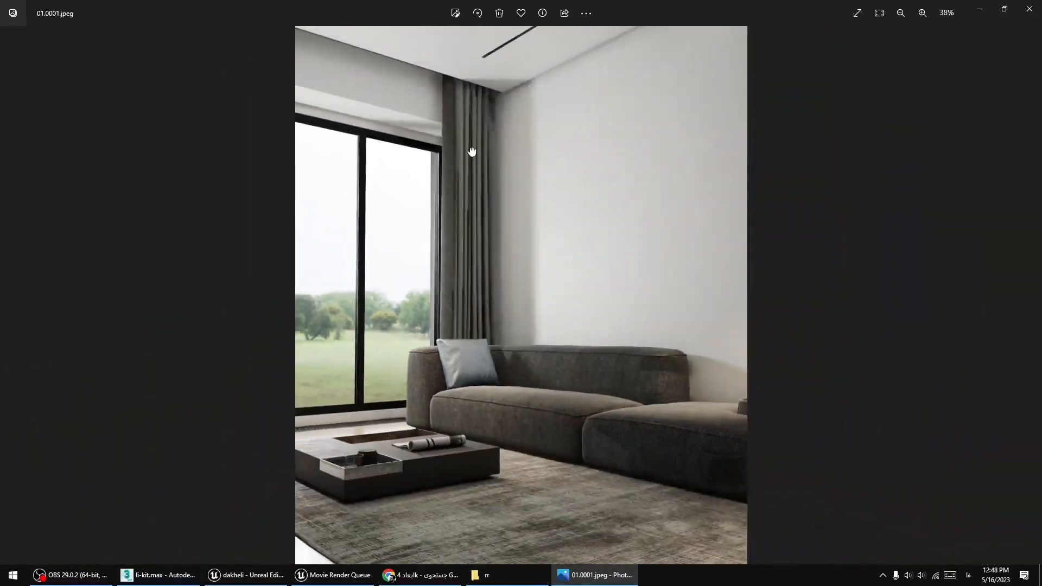
left_click_drag(472, 152, 464, 212)
scroll(482, 368, "down", 3)
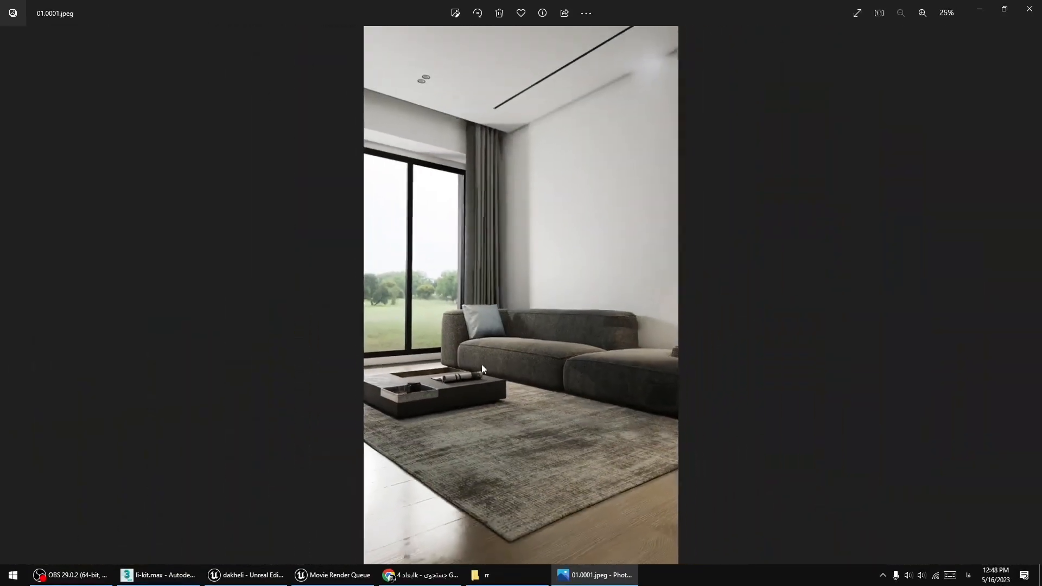
scroll(482, 369, "up", 15)
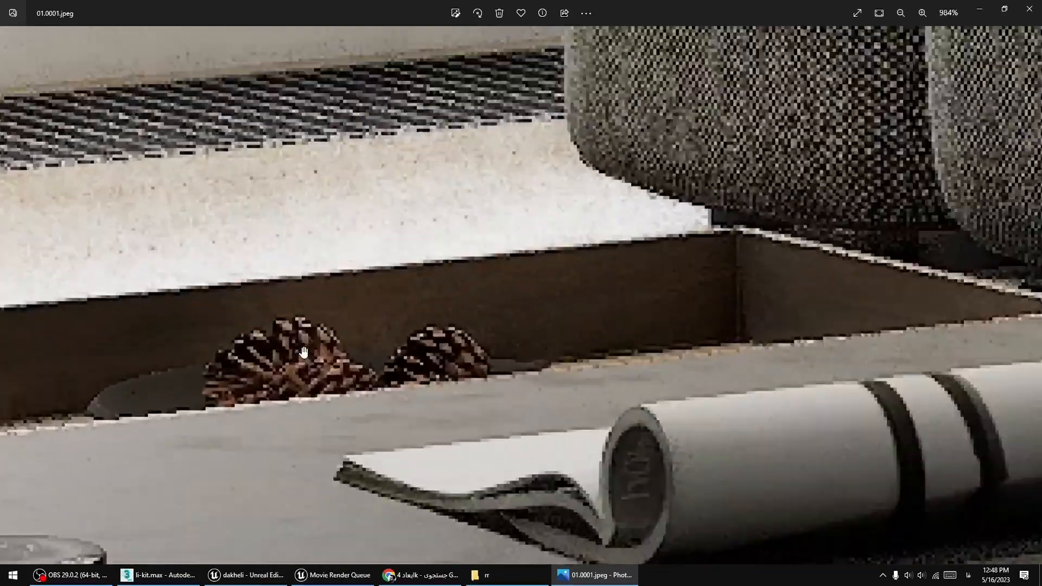
scroll(304, 352, "down", 15)
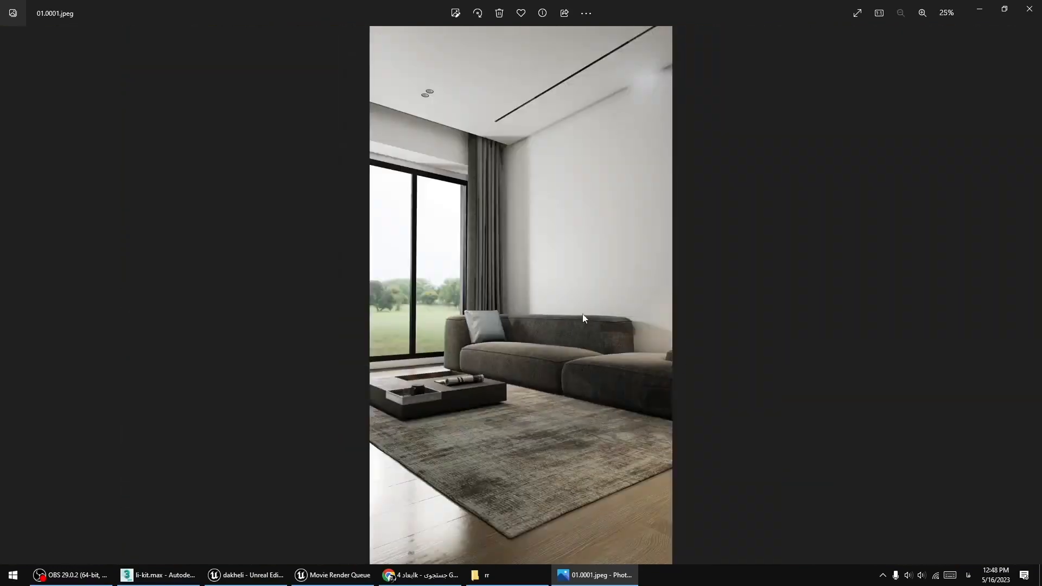
left_click(1037, 5)
Return to the Movie Render Queue and remove Deferred Rendering and .jpg Sequence [8bit] from job 01's settings.
left_click(430, 575)
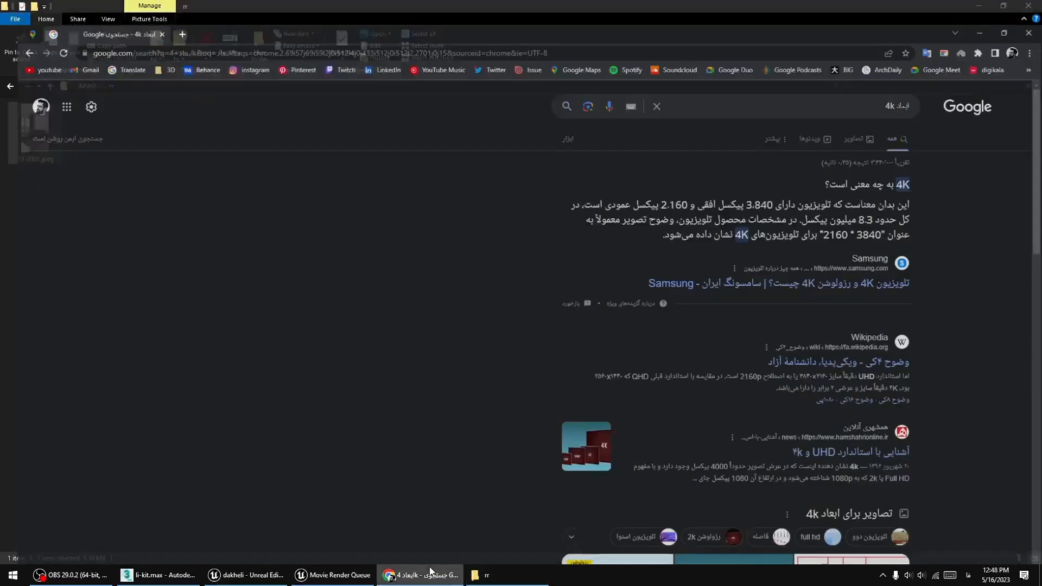
left_click(423, 574)
left_click(334, 574)
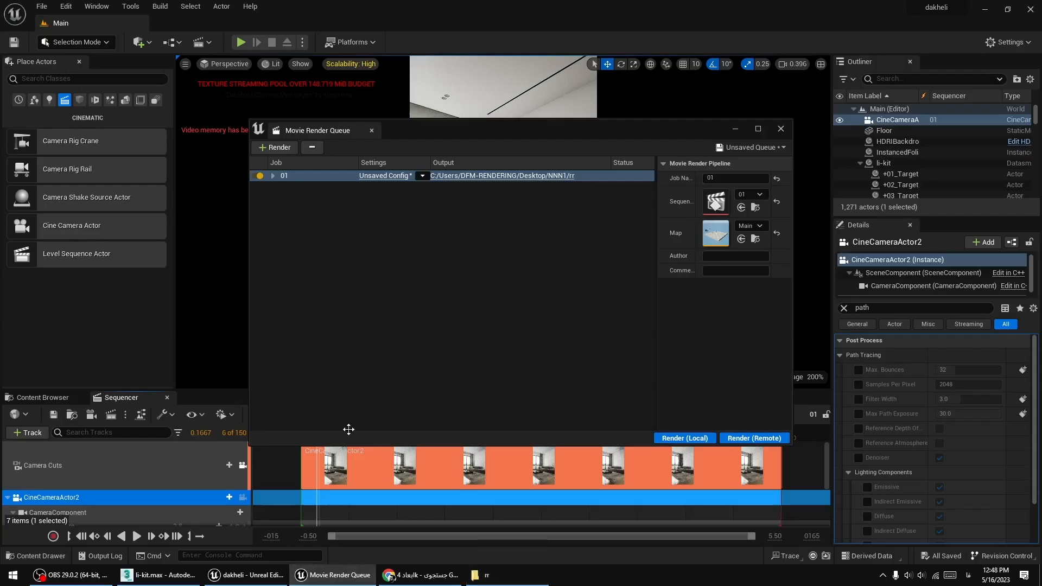
left_click(385, 176)
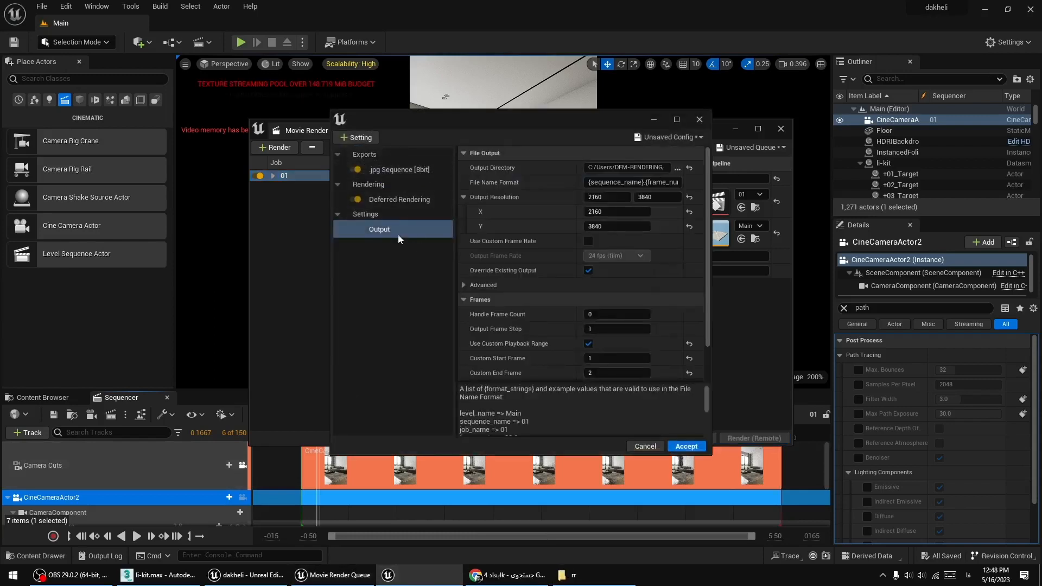
left_click(390, 201)
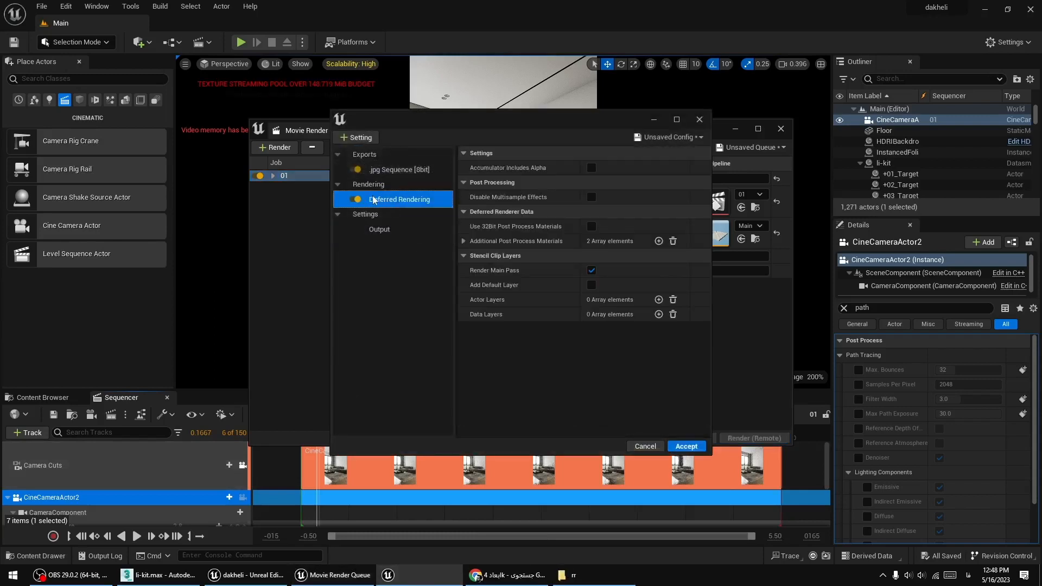
left_click(355, 201)
key("Delete")
left_click(396, 174)
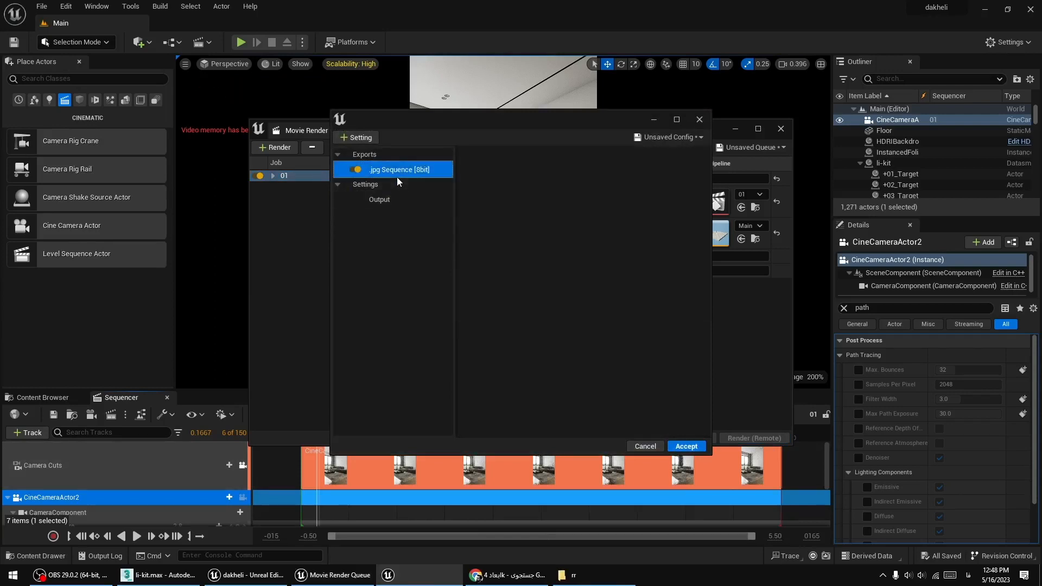
key("Delete")
left_click(389, 168)
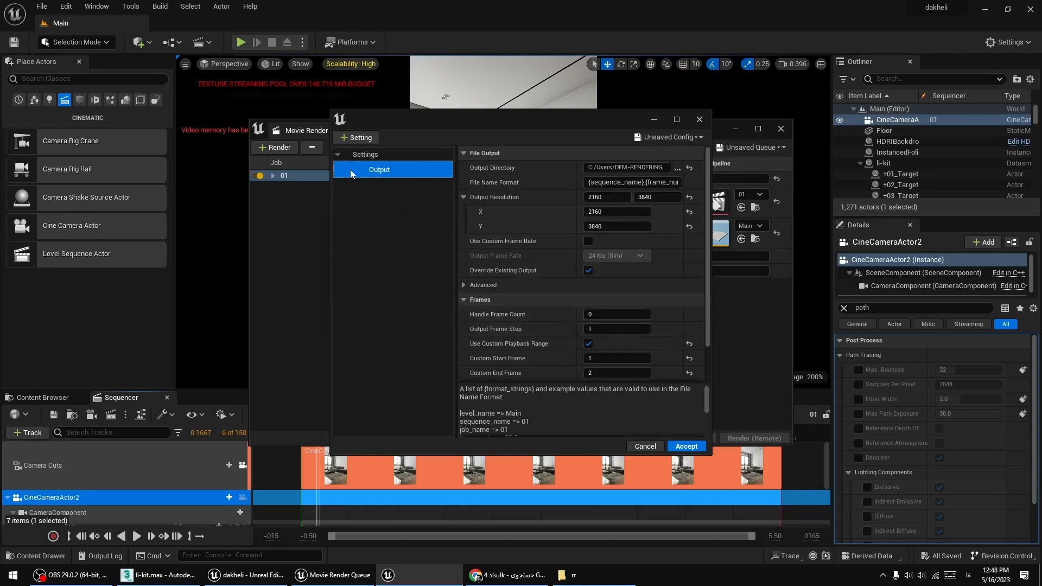
Add an Anti-aliasing setting with a spatial sample count of 50 and enable Override Anti Aliasing.
left_click(352, 139)
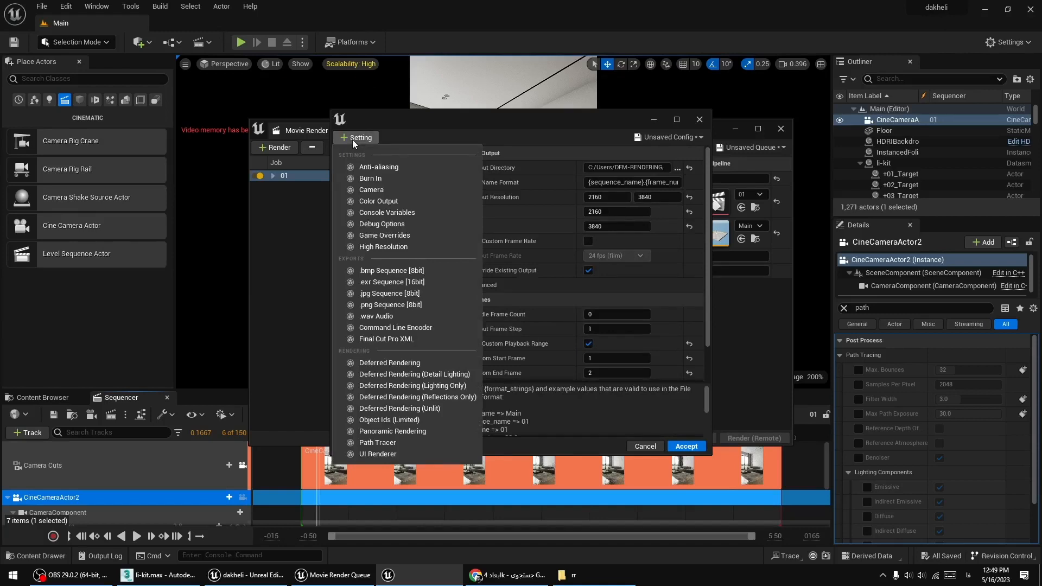
left_click(379, 165)
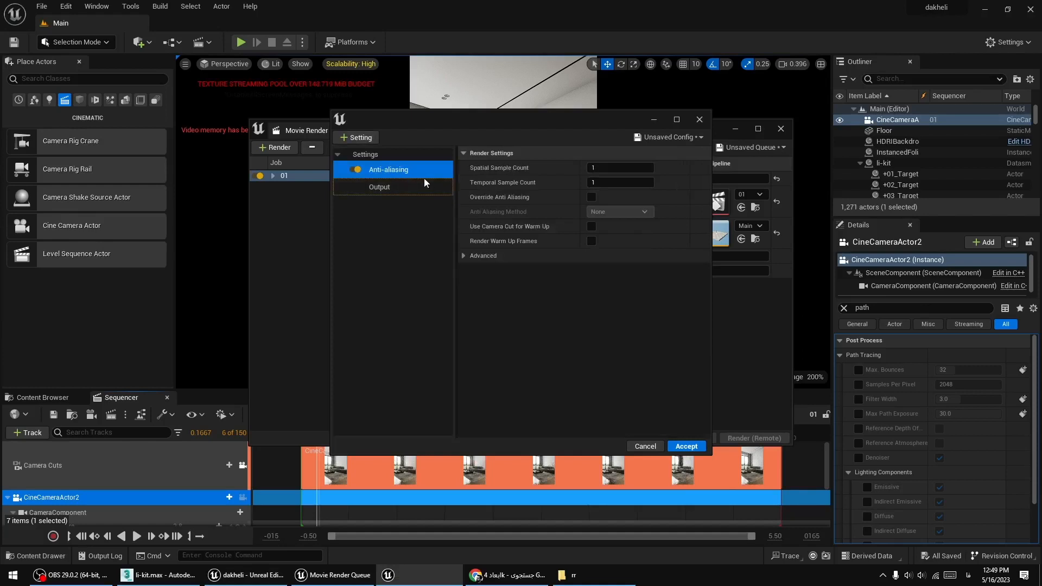
left_click(604, 168)
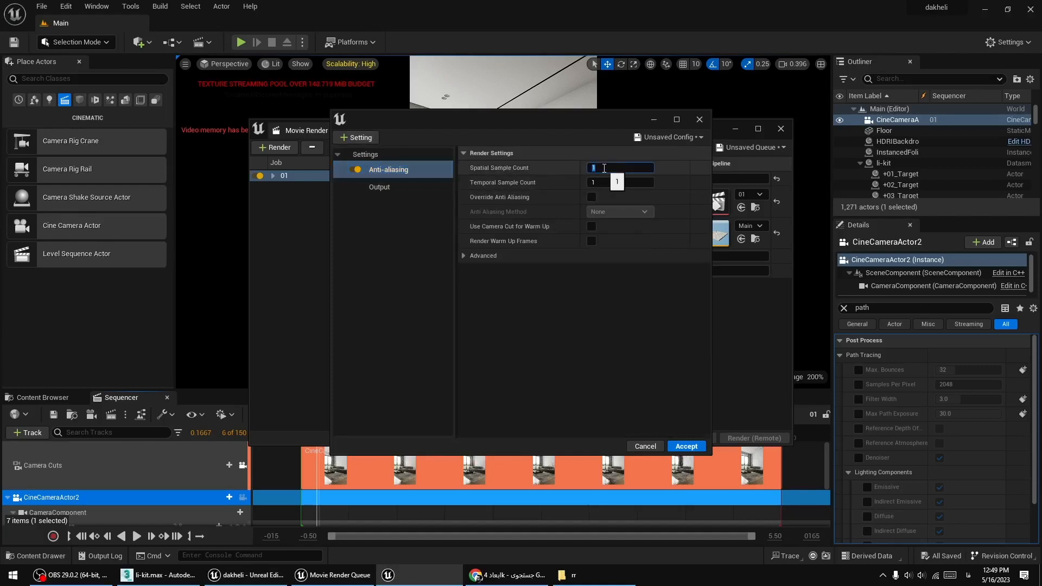
type("50")
key("Return")
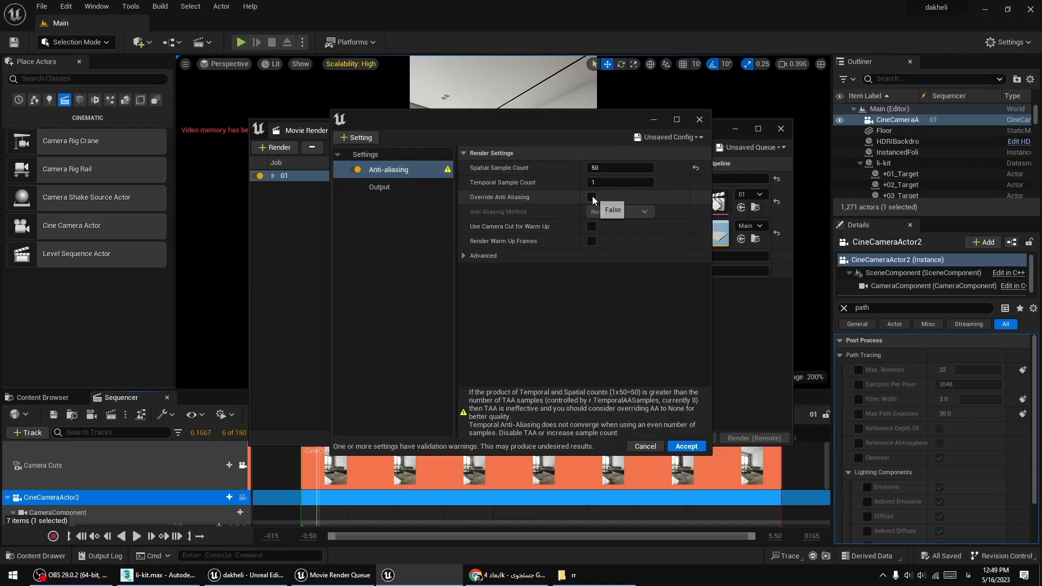
left_click(591, 197)
Add High Resolution, .png Sequence [8bit] and Deferred Rendering to job 01's settings and accept the configuration.
left_click(360, 139)
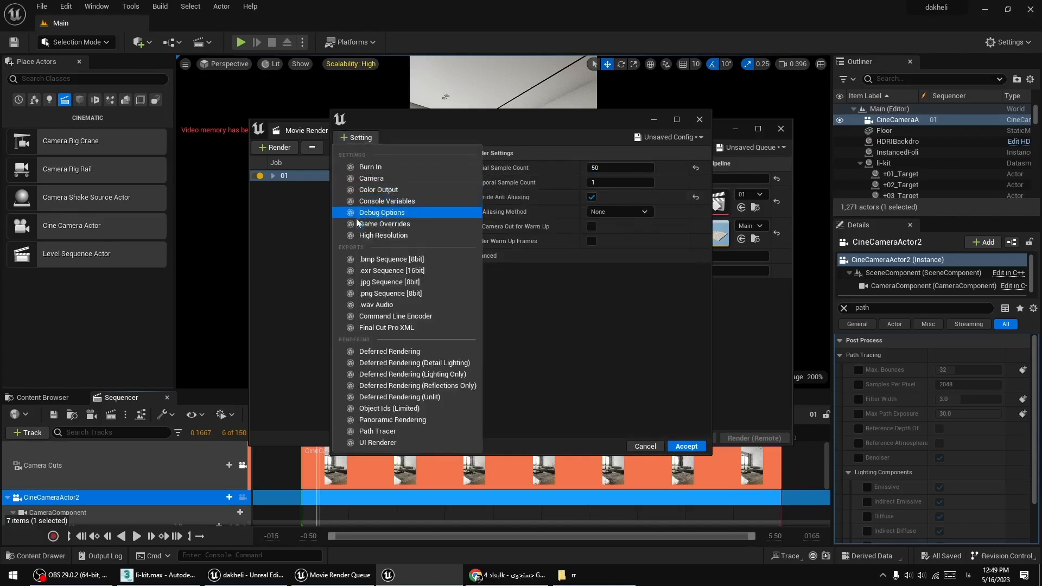
left_click(395, 237)
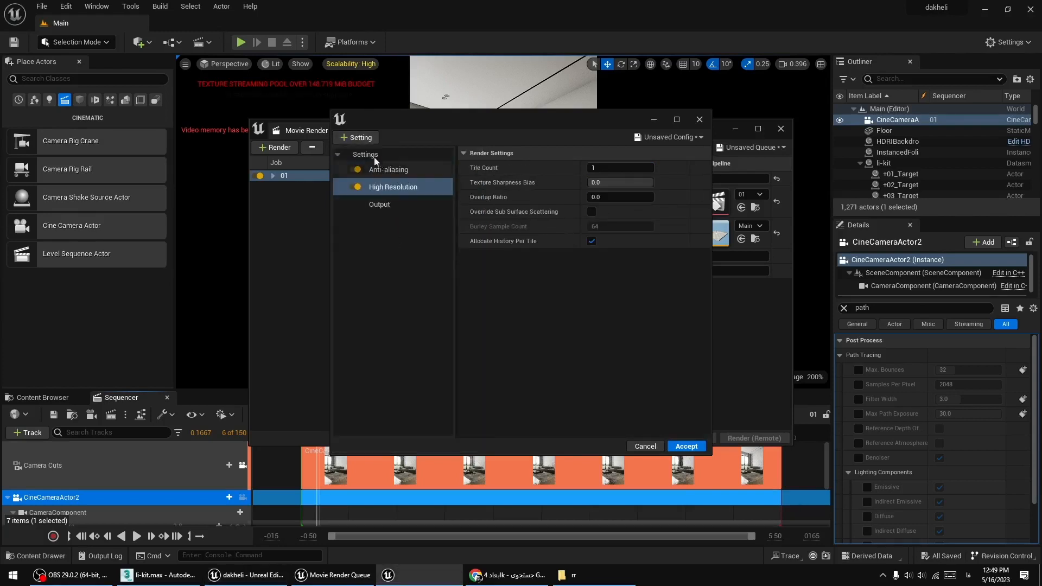
left_click(358, 137)
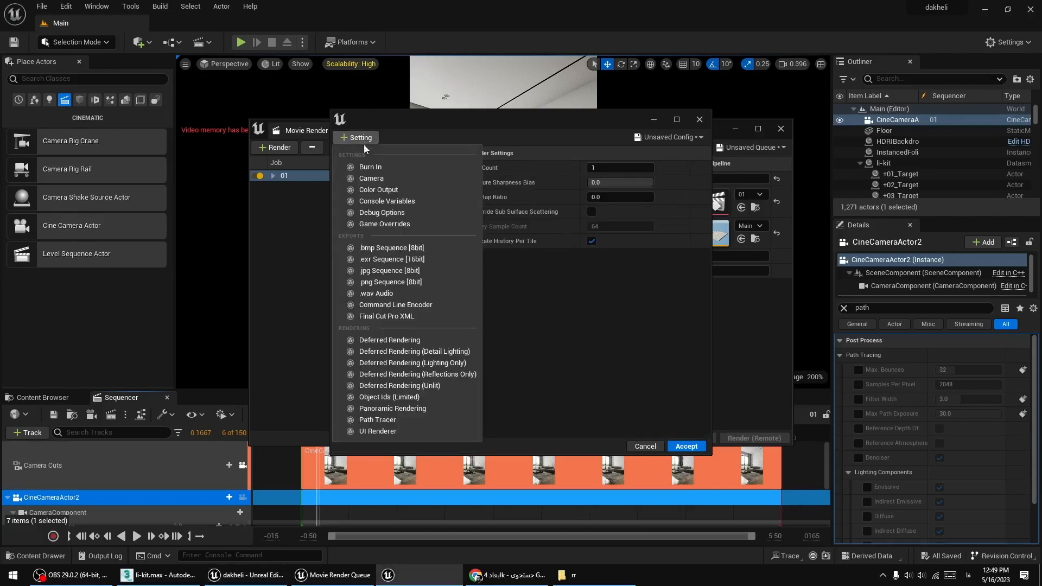
left_click(382, 282)
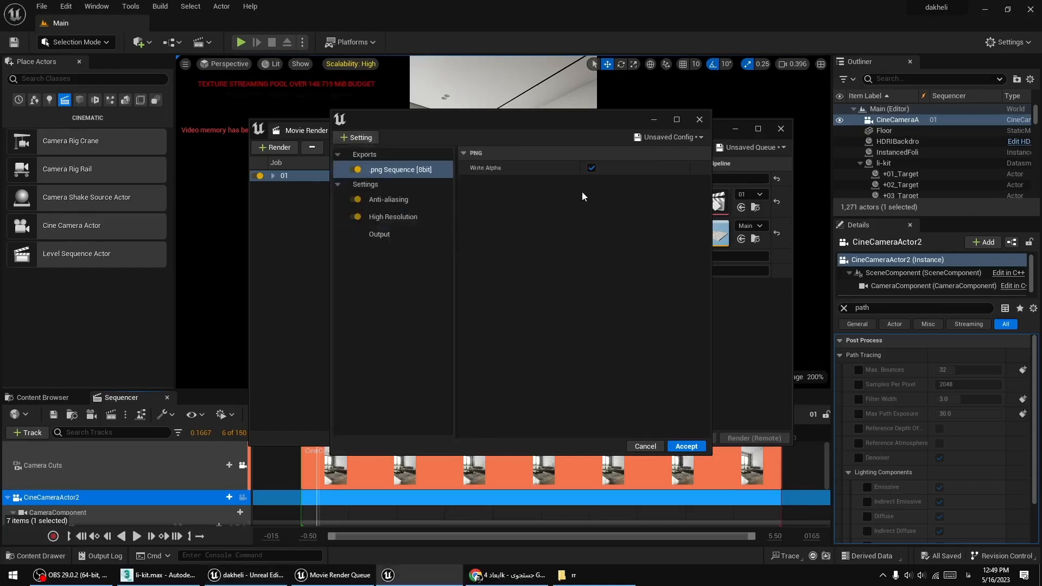
left_click(353, 137)
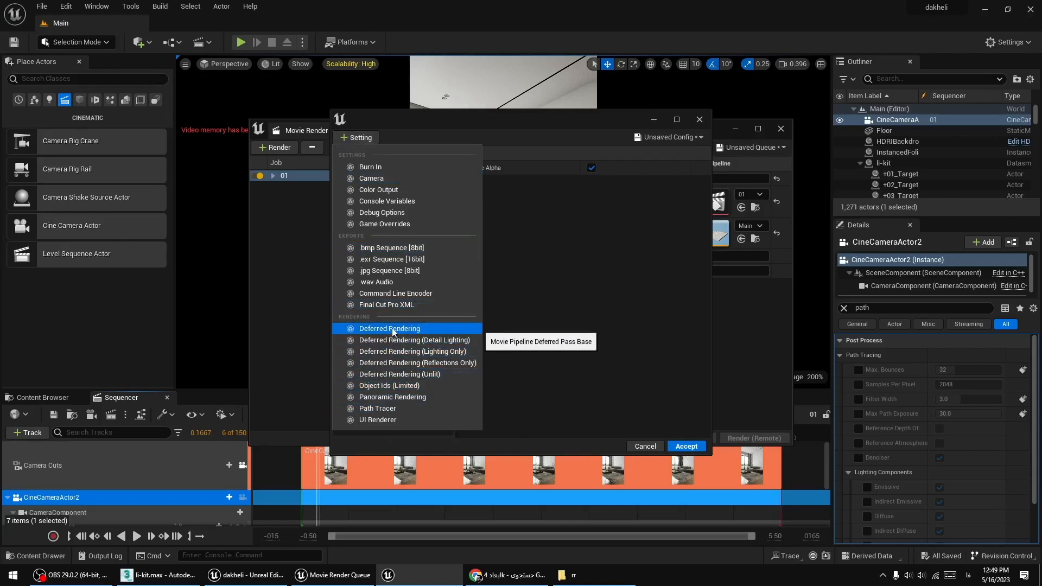
left_click(414, 329)
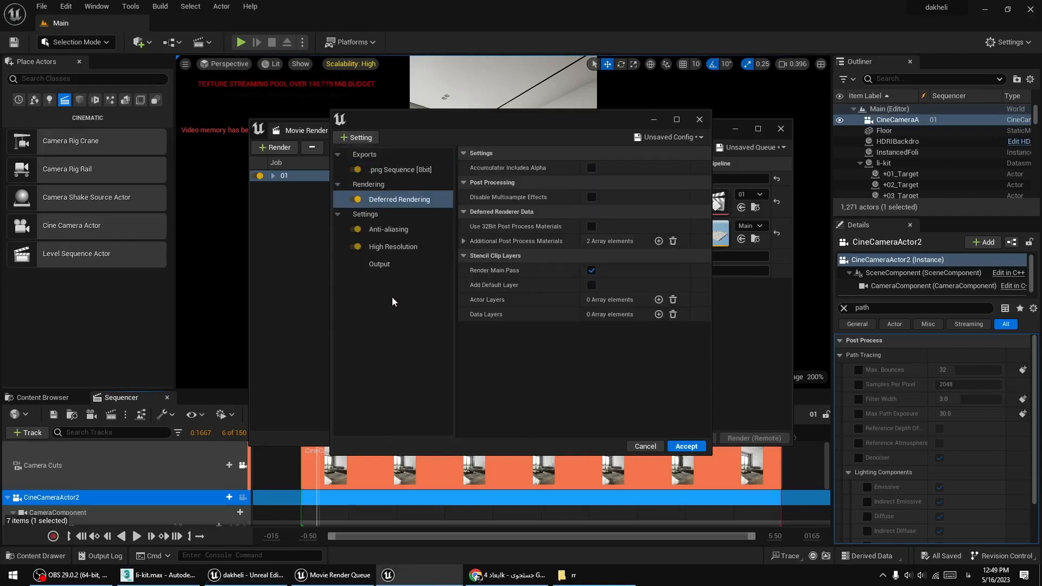
left_click(687, 446)
Rename the rendered image 01.0001.jpeg in the rr folder to 1.
left_click(486, 574)
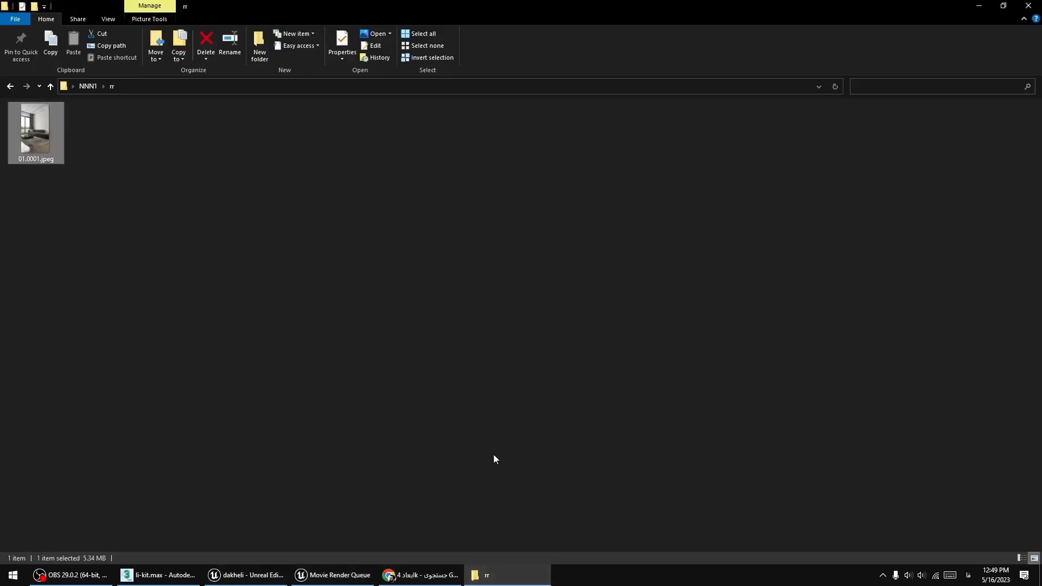
left_click(42, 159)
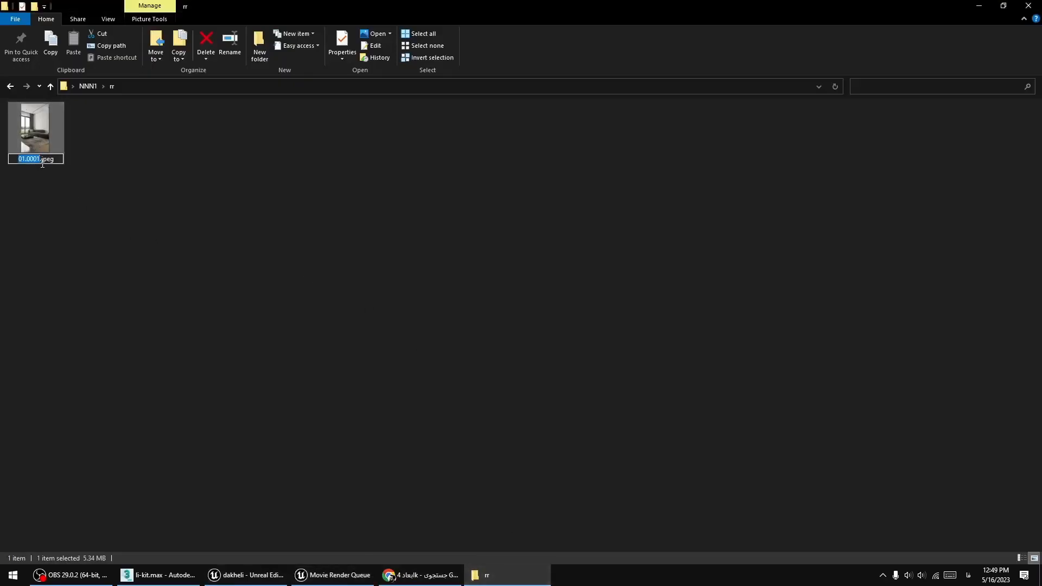
type("01")
key("BackSpace")
key("BackSpace")
type("1")
key("Return")
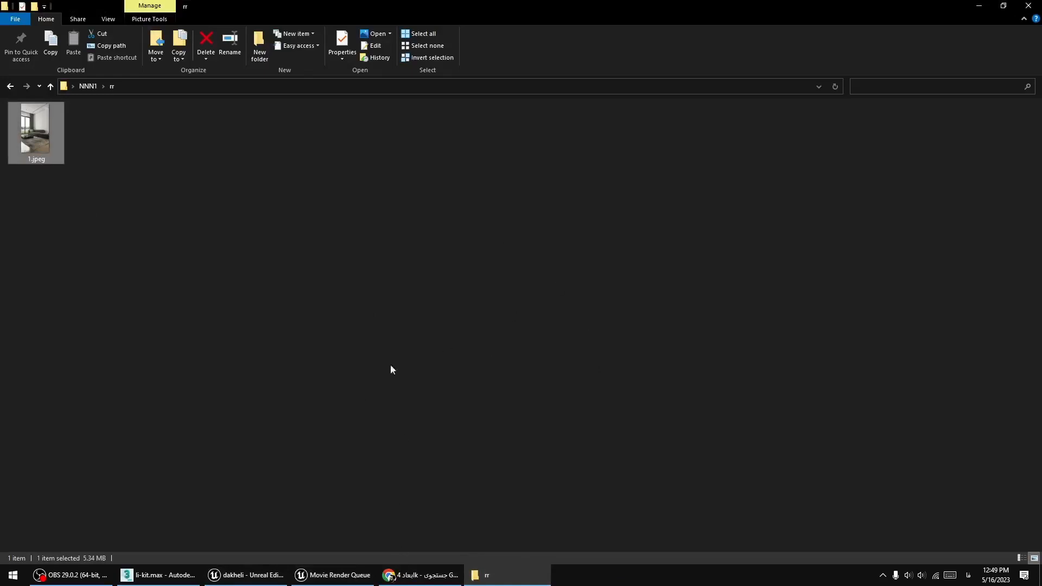
Switch to Unreal Editor's Movie Render Queue and render job 01 locally.
key("alt+Tab")
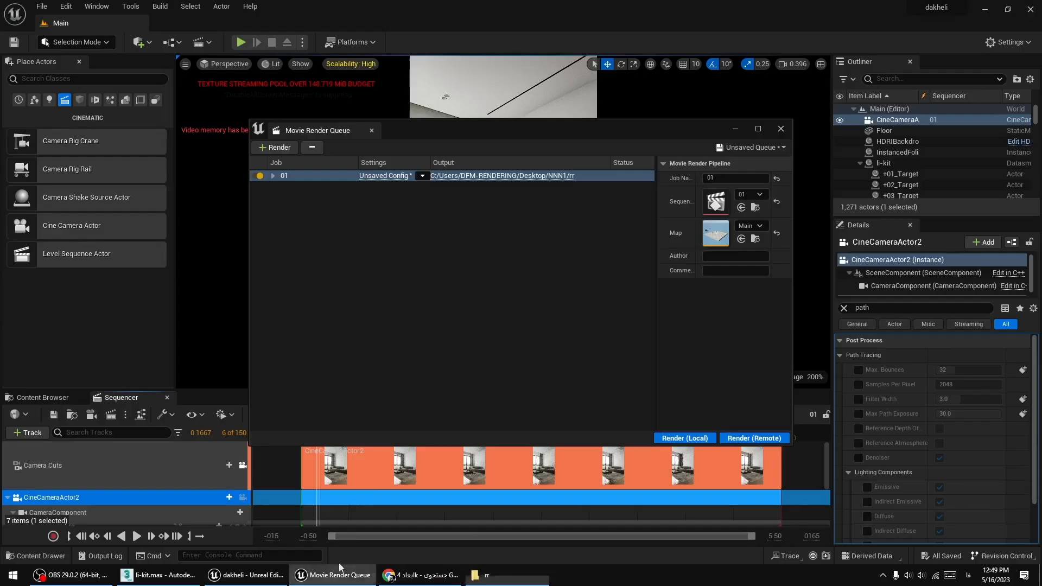
left_click(676, 437)
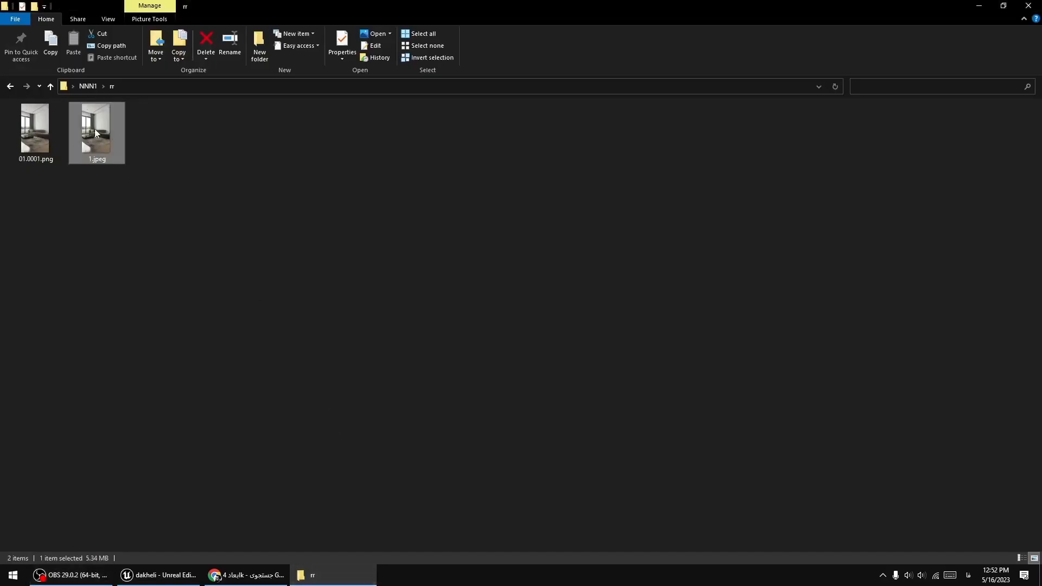
Compare the rendered images 1.jpeg and 01.0001.png in the photo viewer, examining the sofa fabric up close in 1.jpeg.
double_click(94, 129)
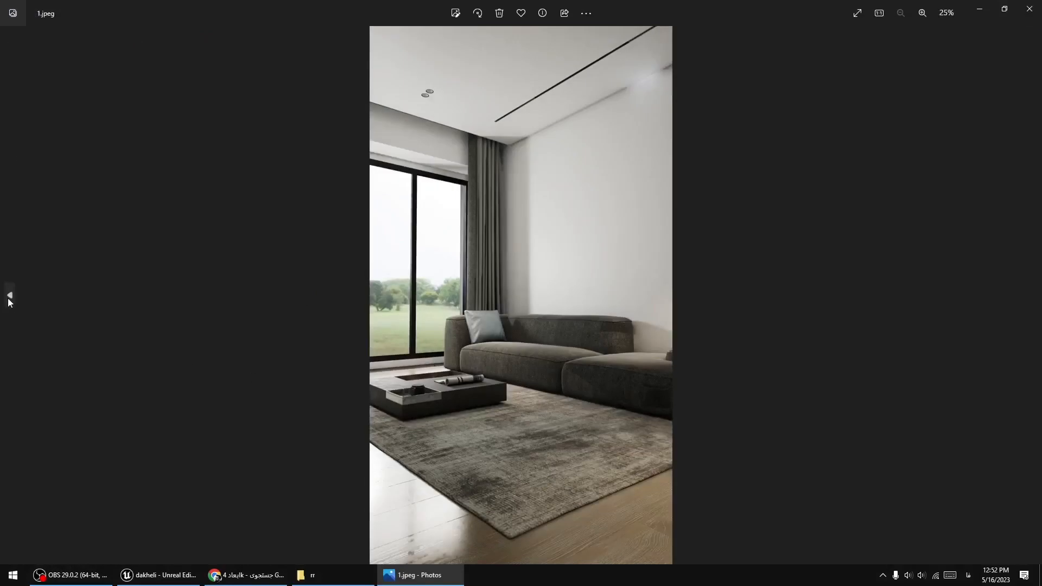
left_click(8, 299)
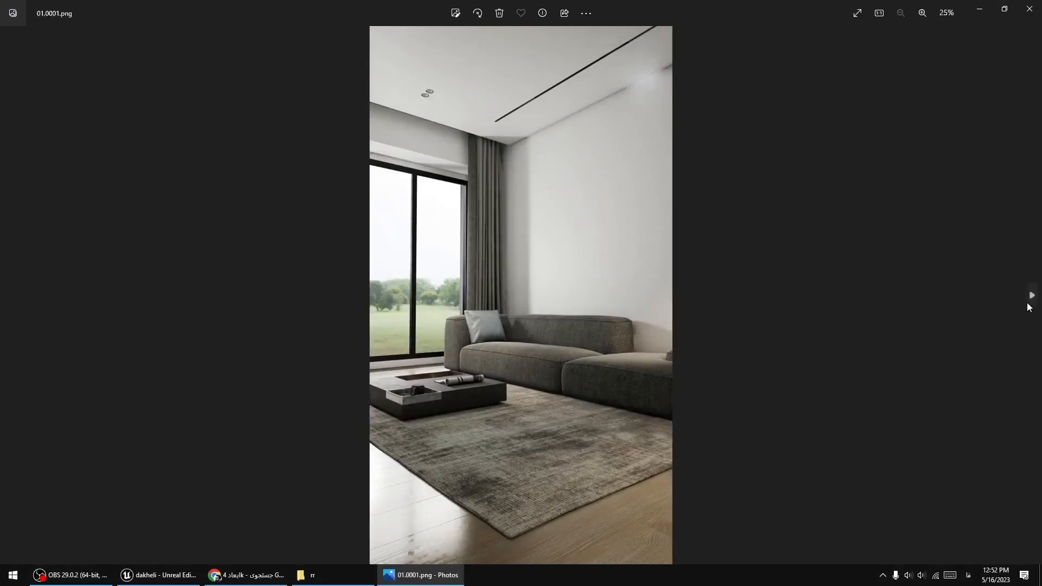
left_click(1030, 298)
scroll(535, 364, "up", 5)
scroll(532, 358, "up", 2)
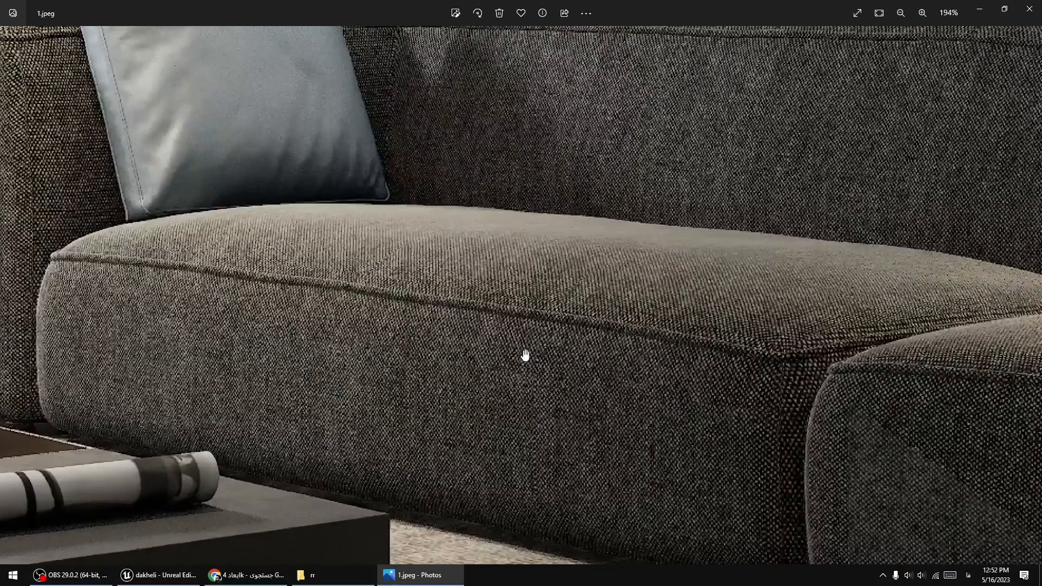
scroll(449, 349, "down", 5)
scroll(445, 321, "down", 3)
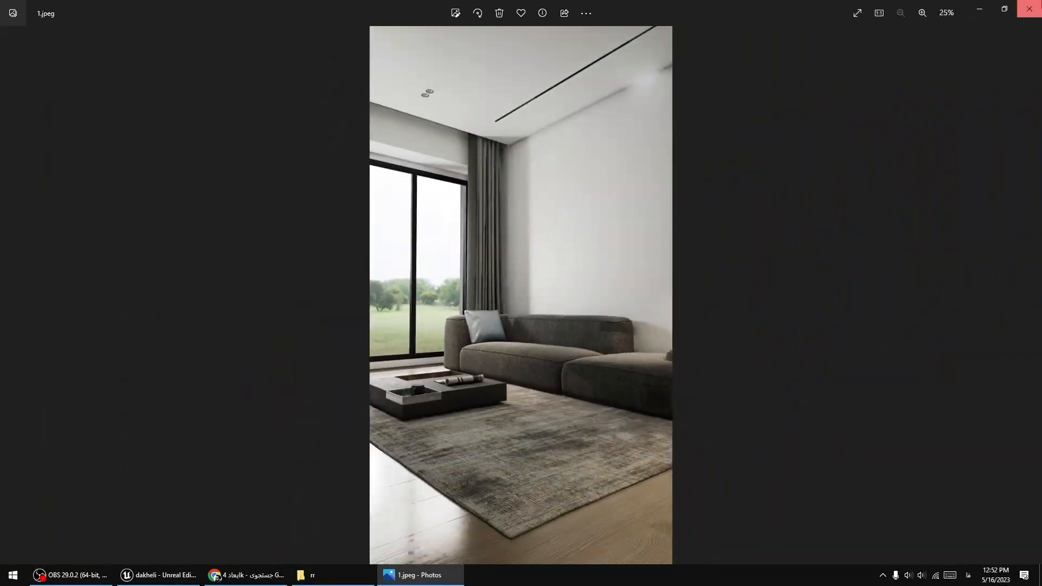
left_click(1029, 9)
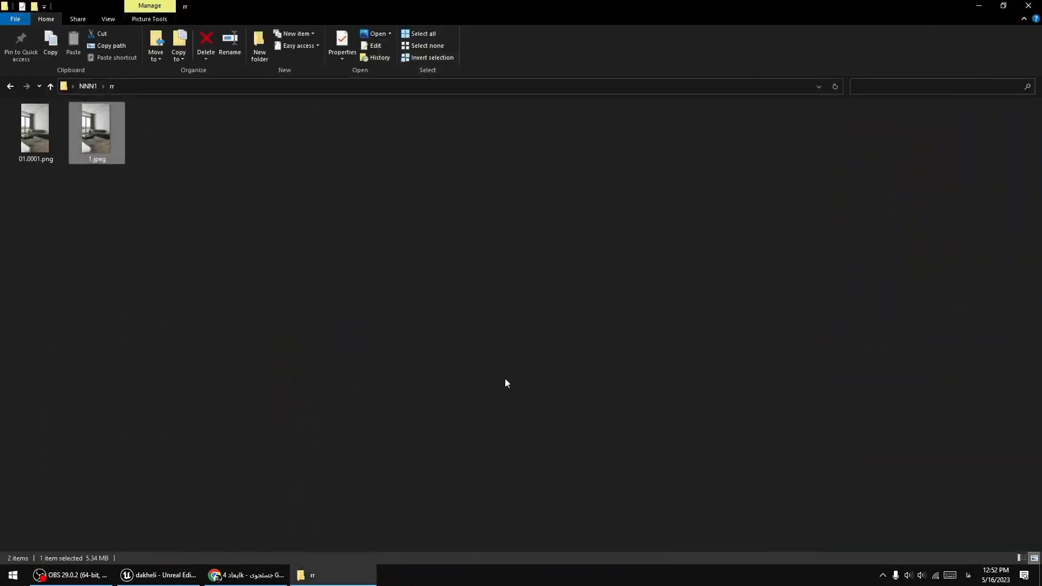
Switch to Unreal Editor and remove the .png Sequence [8bit] export from job 01's render configuration.
left_click(161, 576)
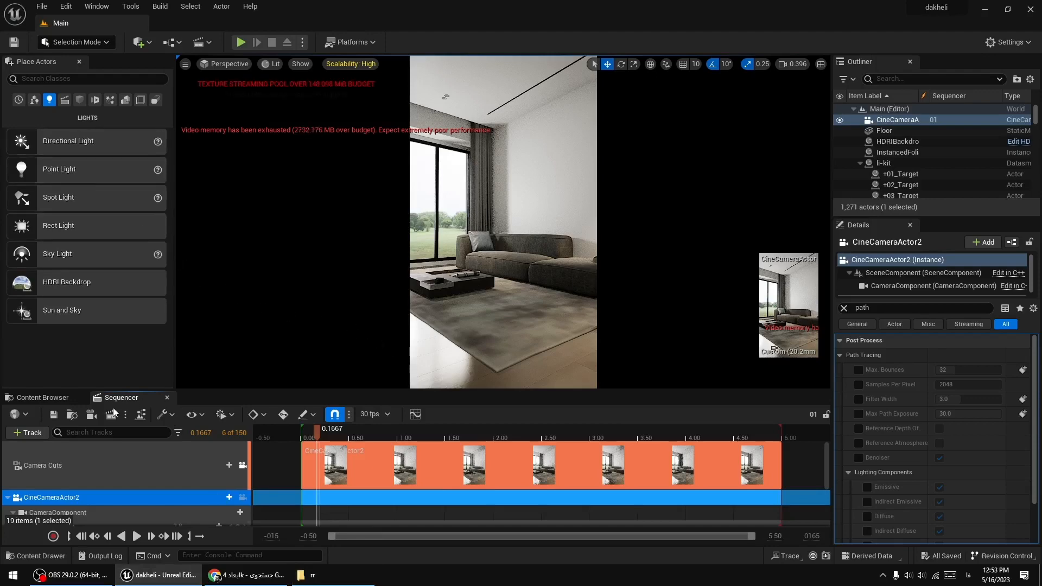
left_click(112, 416)
left_click(389, 176)
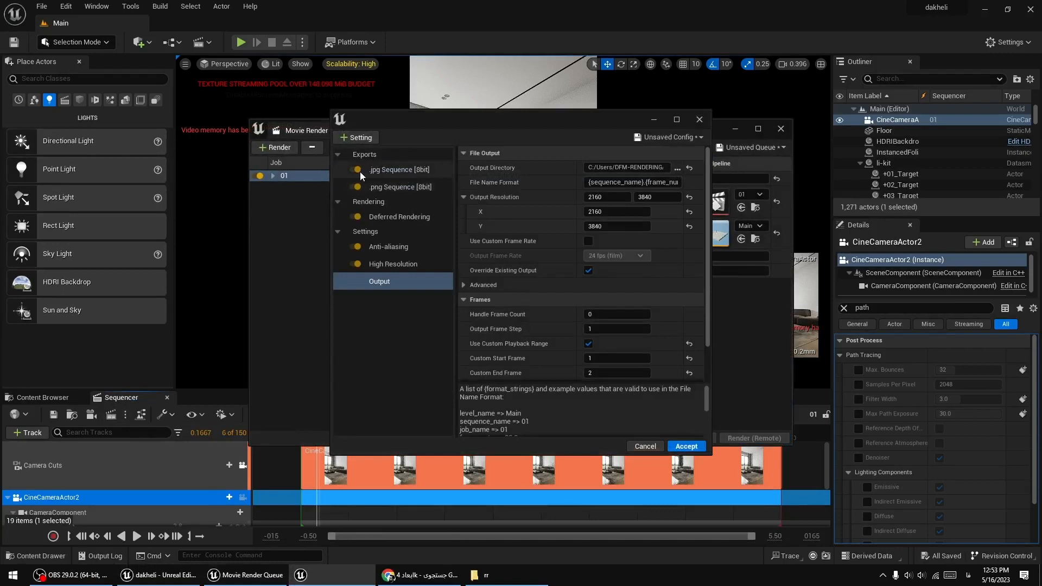
left_click(375, 186)
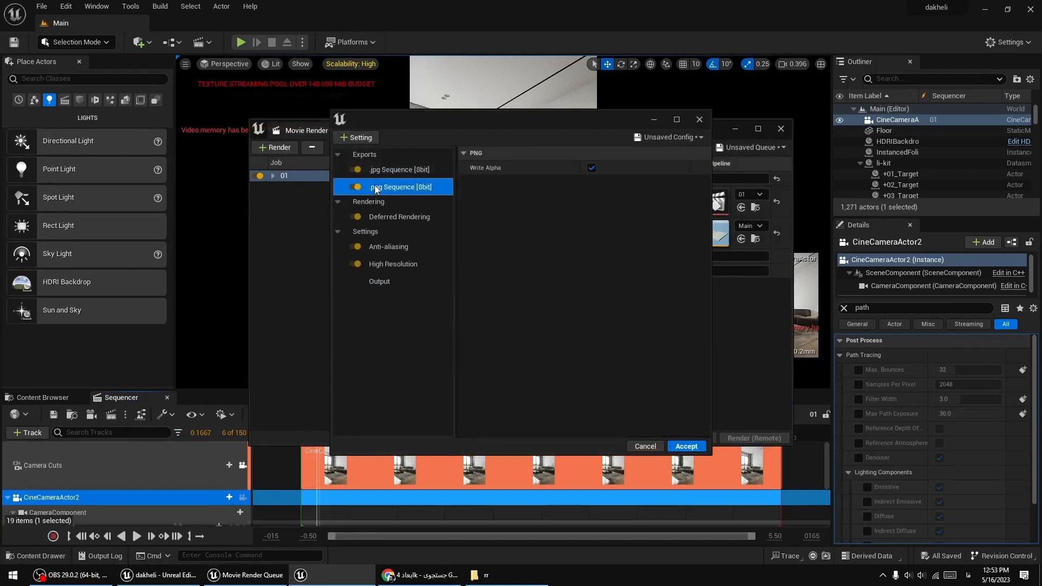
key("Delete")
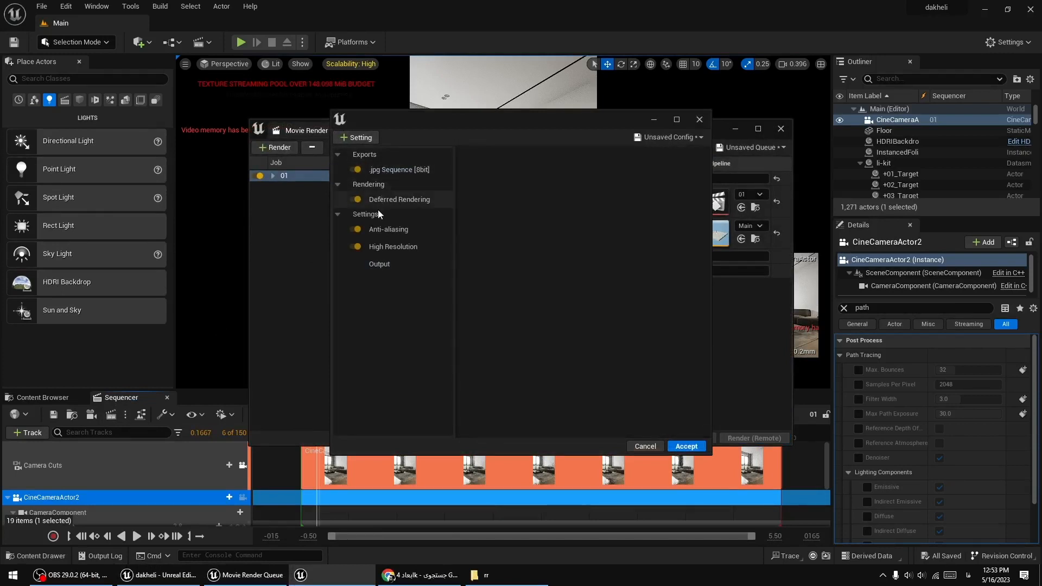
Disable the High Resolution setting in job 01's configuration, accept it, and render the queue locally.
left_click(387, 233)
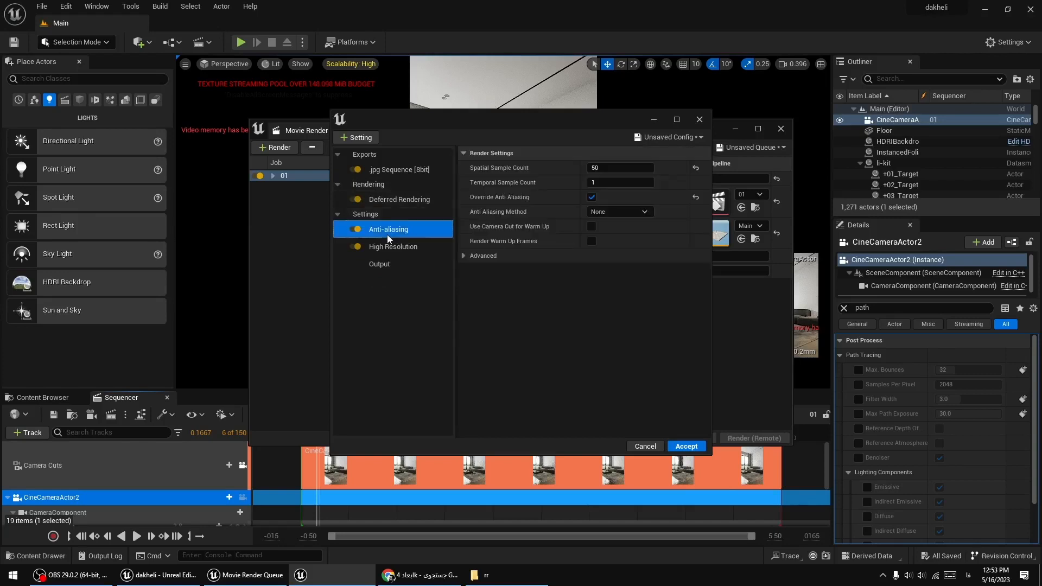
left_click(386, 246)
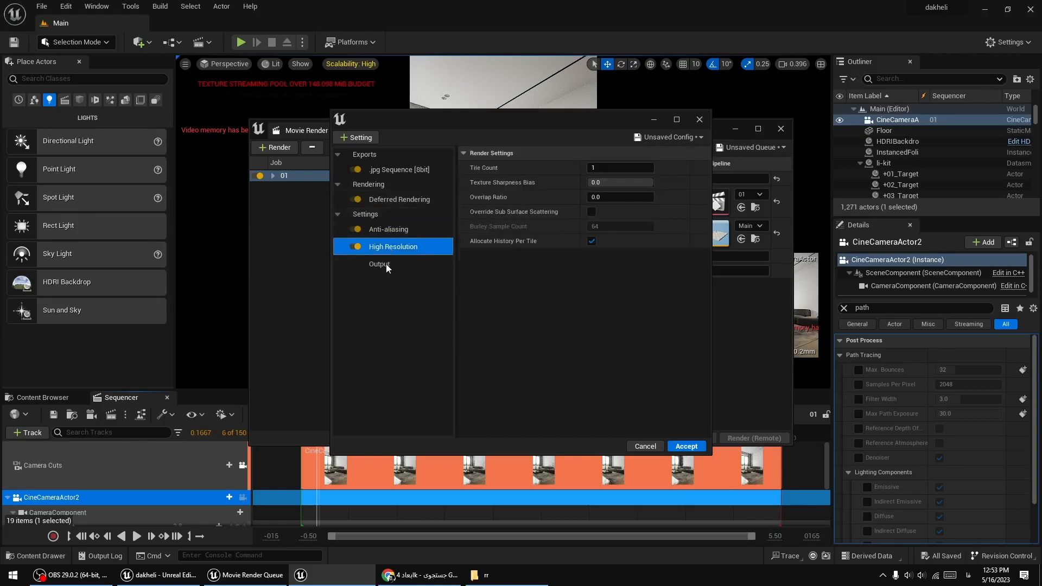
left_click(358, 138)
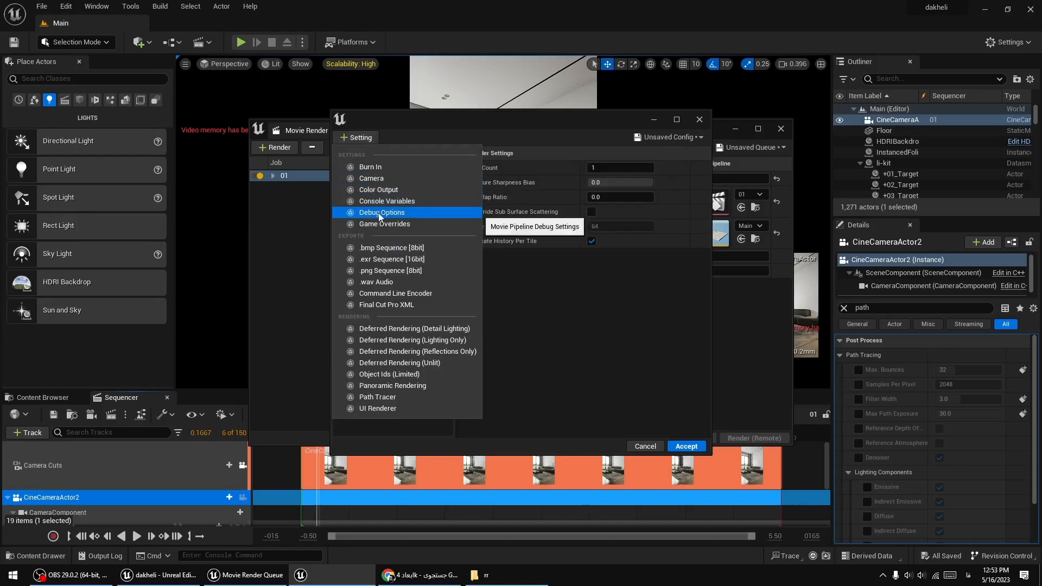
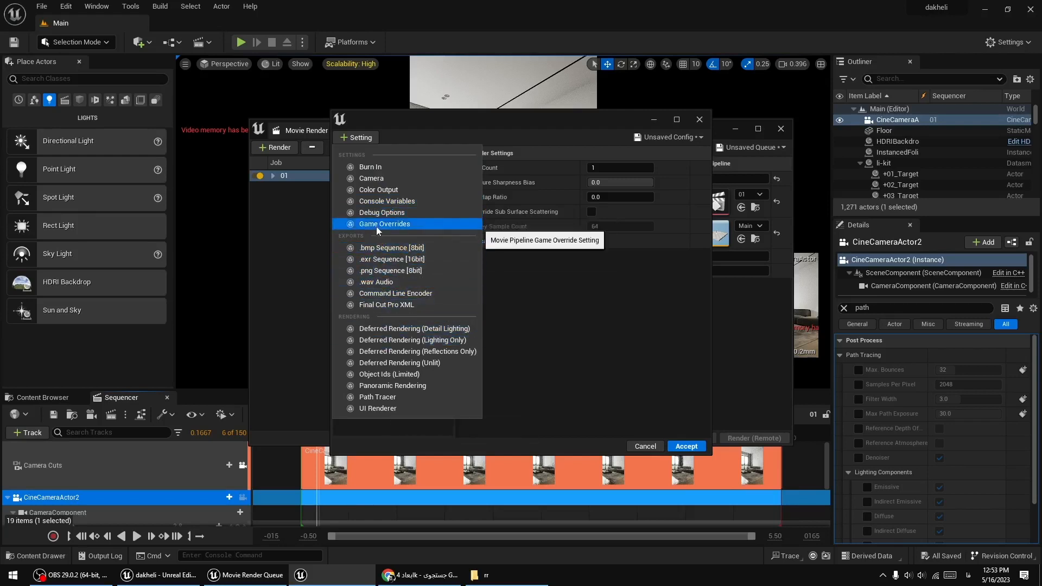
left_click(528, 296)
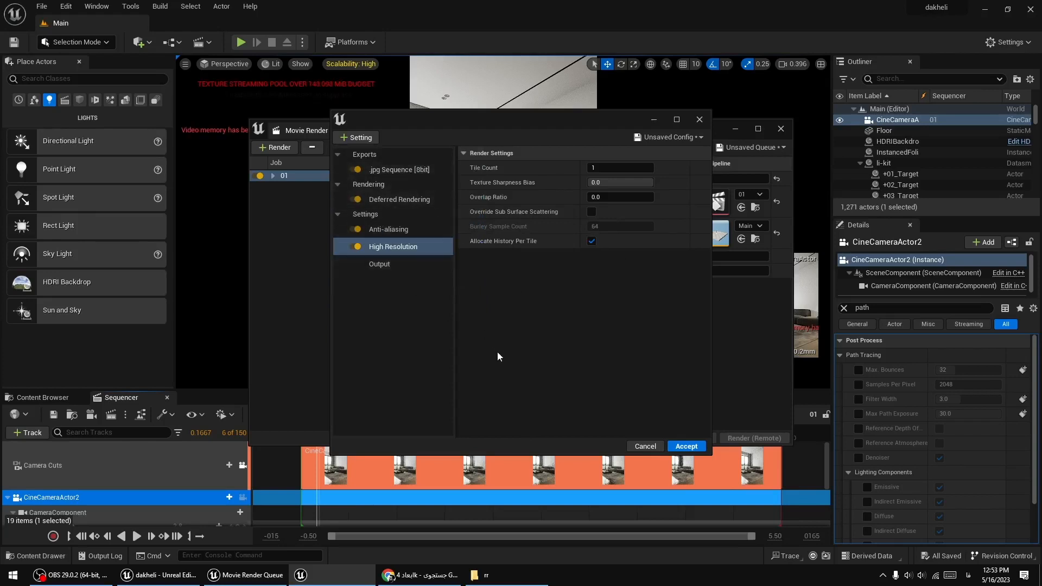
left_click(356, 250)
left_click(356, 247)
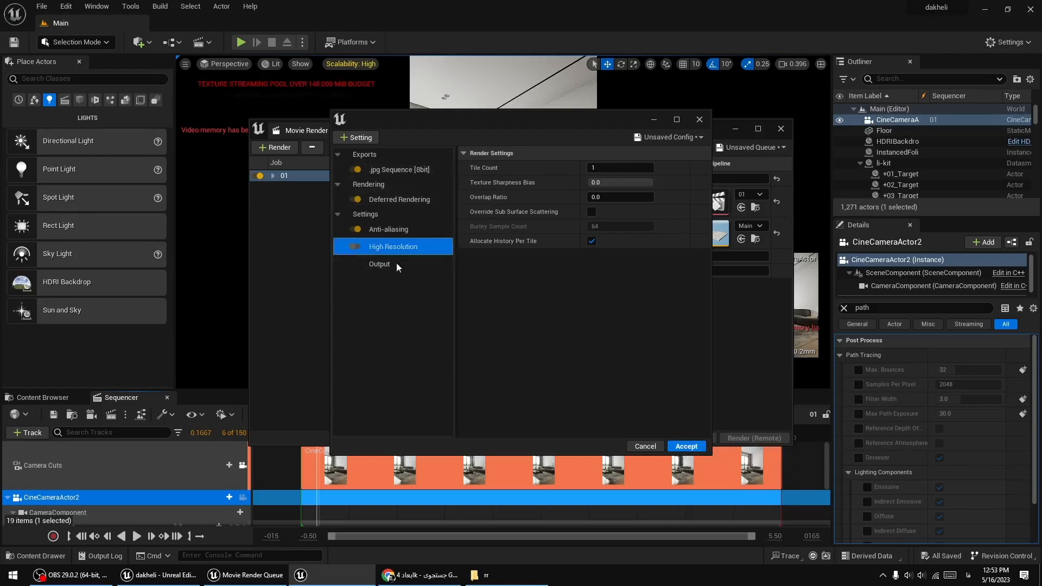
left_click(681, 445)
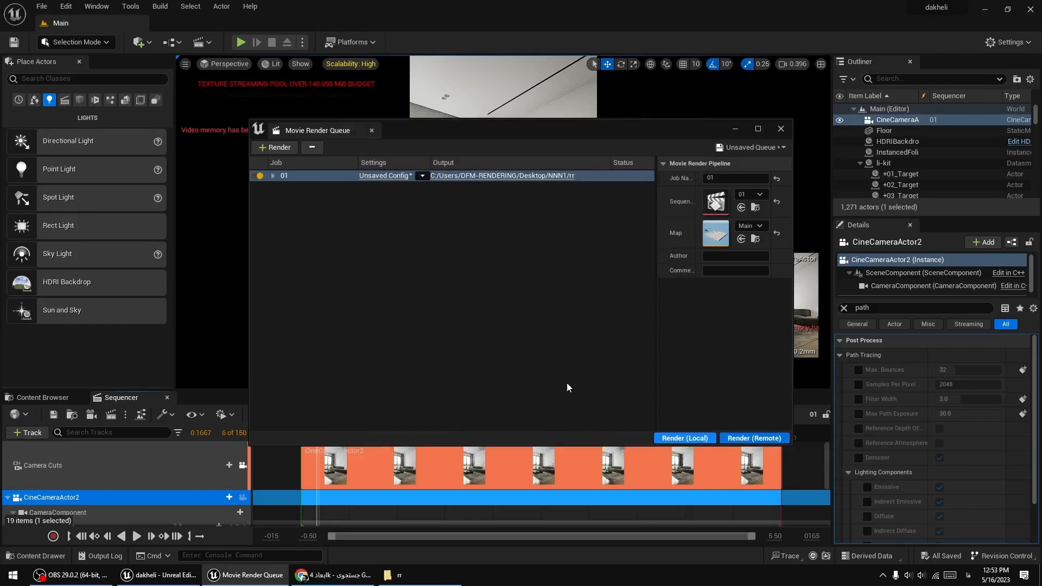
left_click(683, 440)
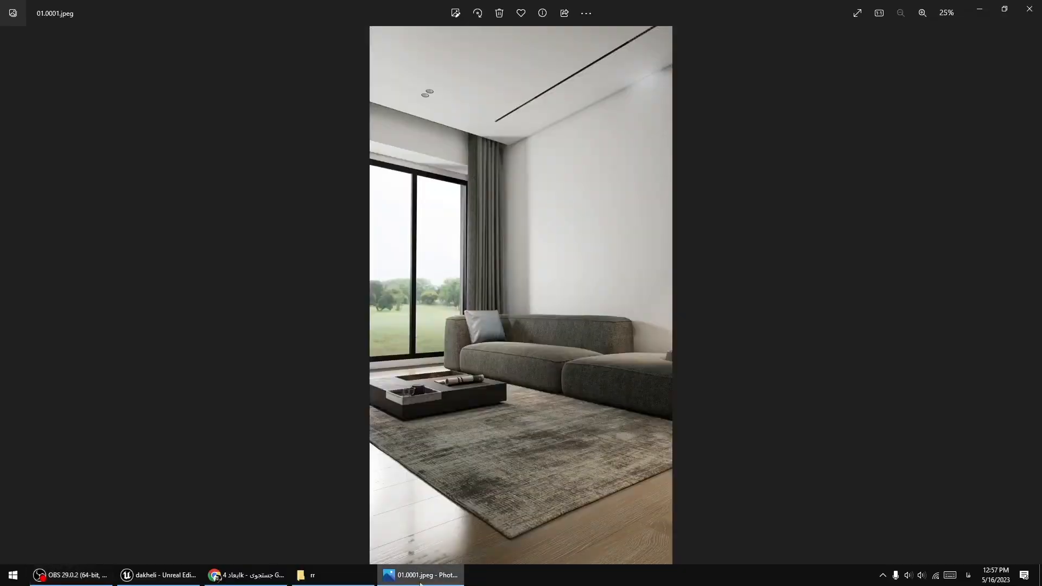
Examine the sofa and cushion up close in the rendered image 01.0001.jpeg, and close the viewer.
scroll(493, 375, "up", 6)
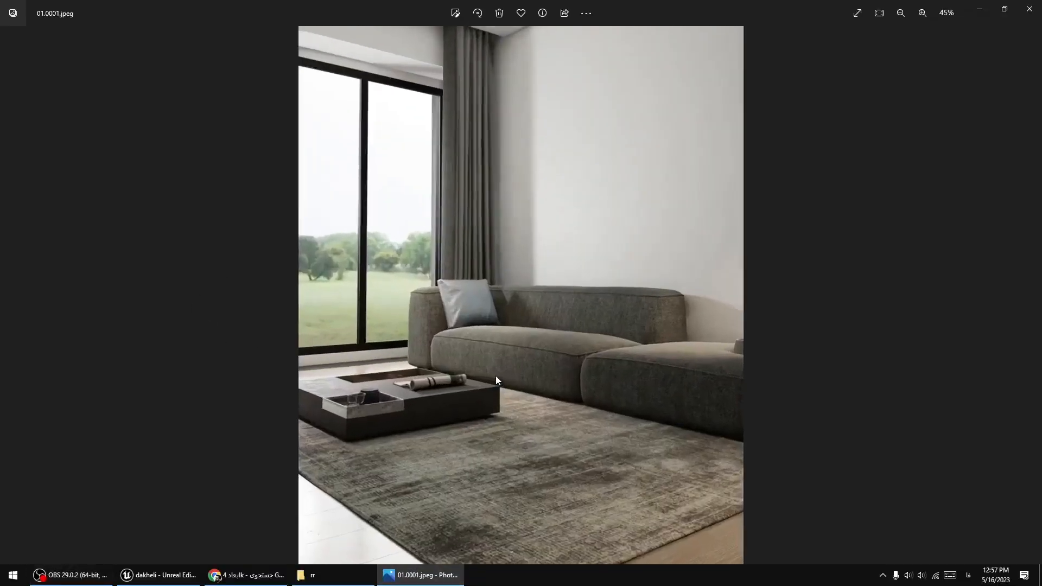
scroll(423, 333, "down", 6)
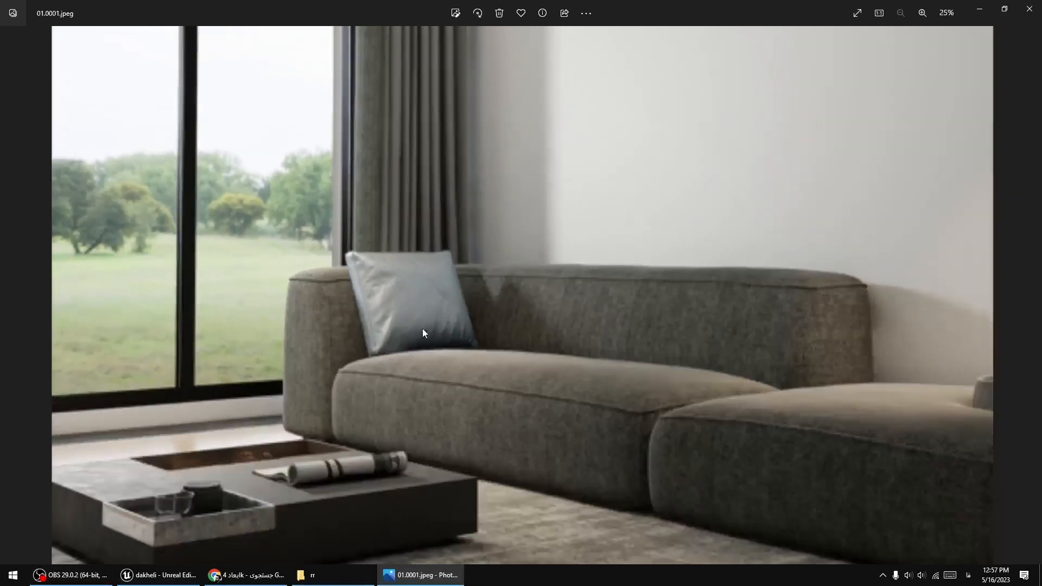
left_click(1029, 9)
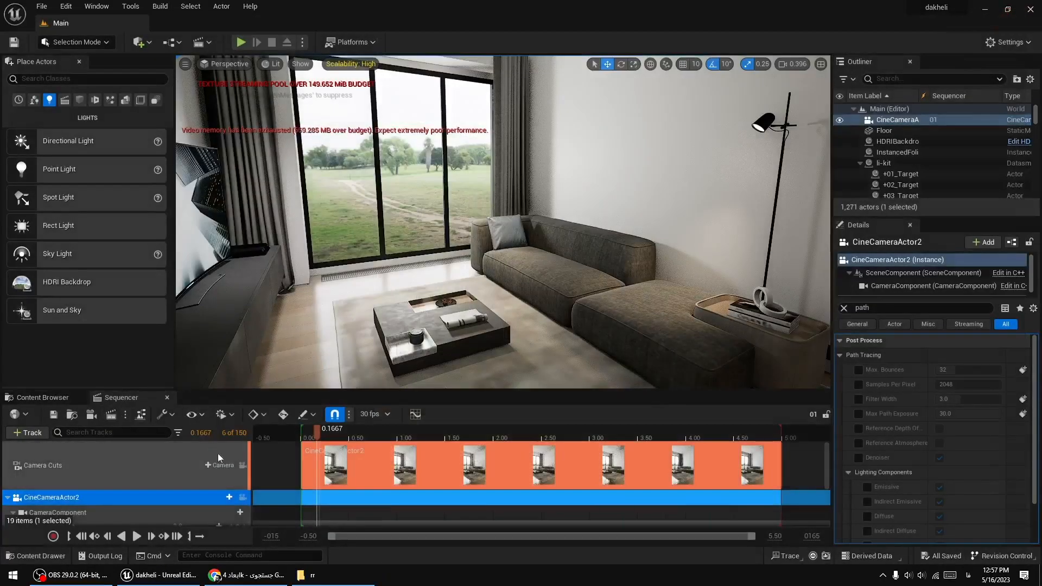
Lock the viewport to the camera cuts and re-enable the High Resolution setting in job 01's render configuration.
left_click(242, 465)
left_click(115, 418)
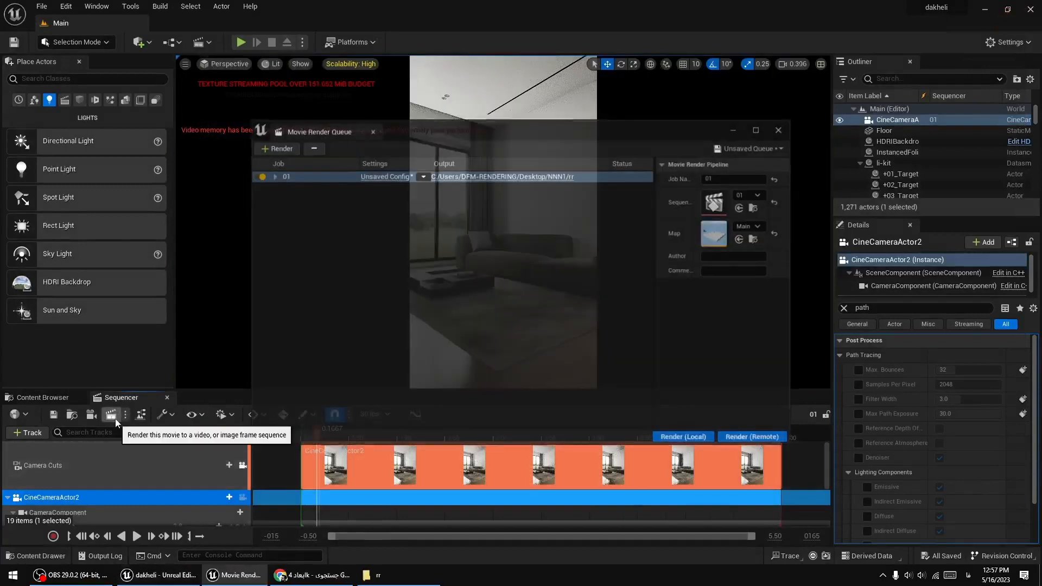
left_click(377, 175)
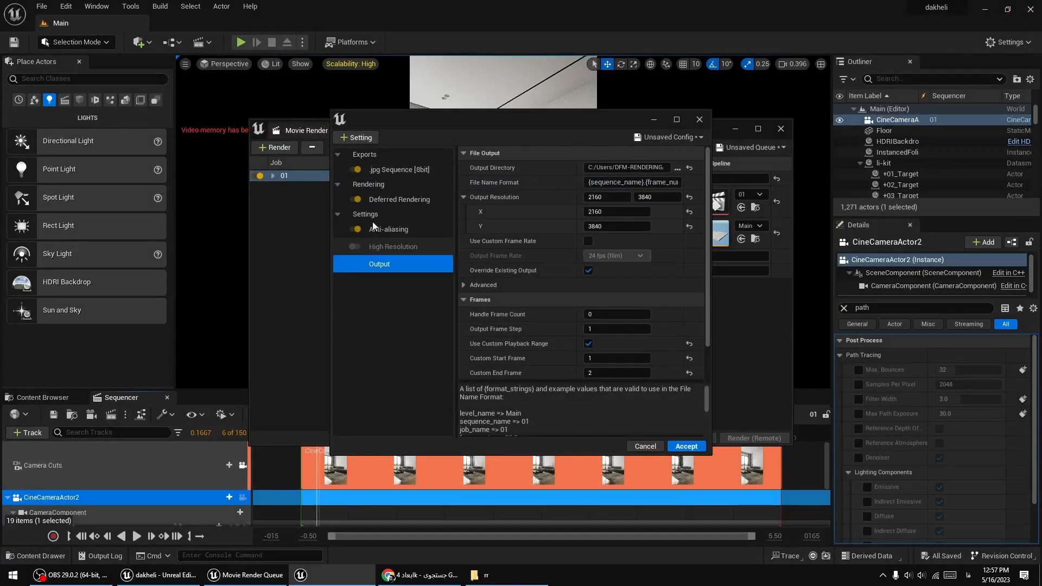
left_click(354, 247)
Disable the .jpg Sequence [8bit] export and add a .png Sequence [8bit] export.
left_click(353, 168)
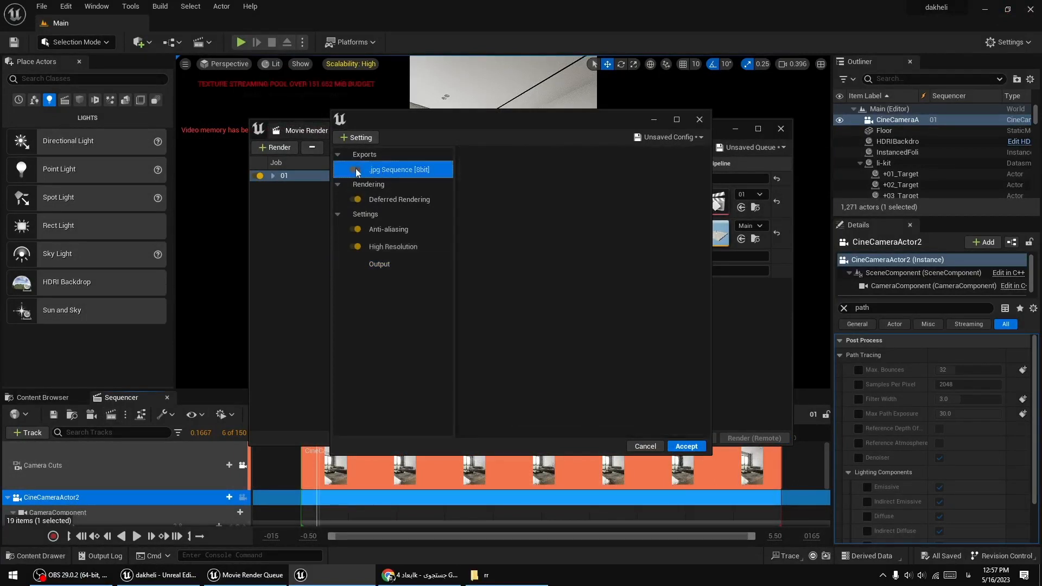
left_click(356, 138)
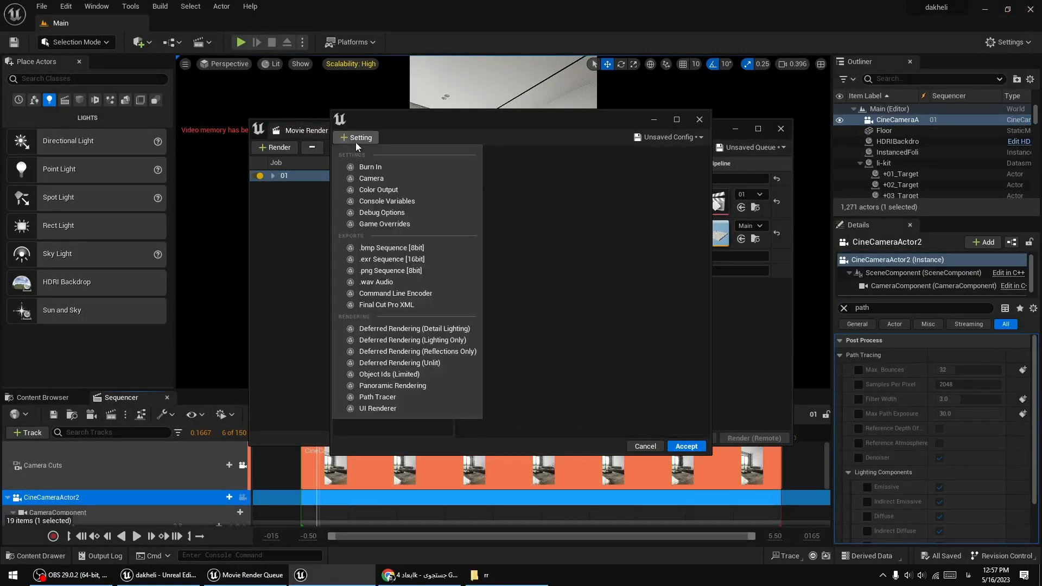
left_click(371, 276)
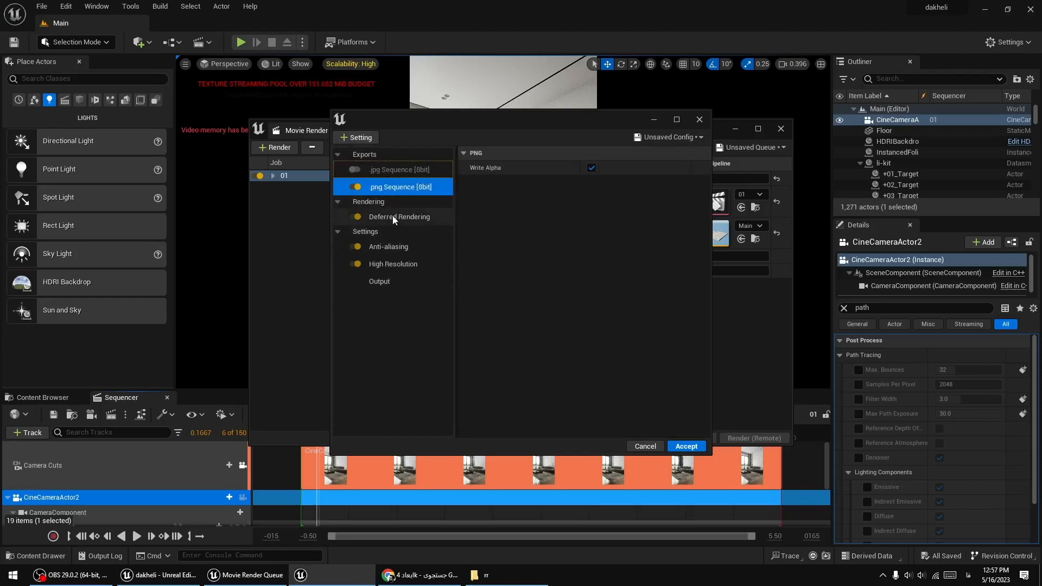
Disable Deferred Rendering, add the Path Tracer as the rendering pass, and accept the configuration.
left_click(394, 217)
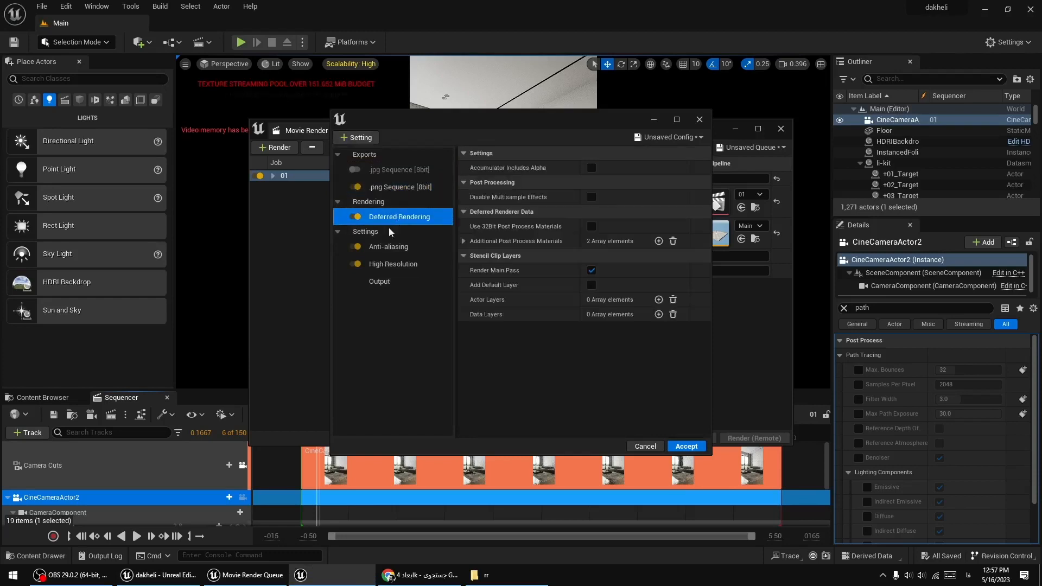
left_click(355, 217)
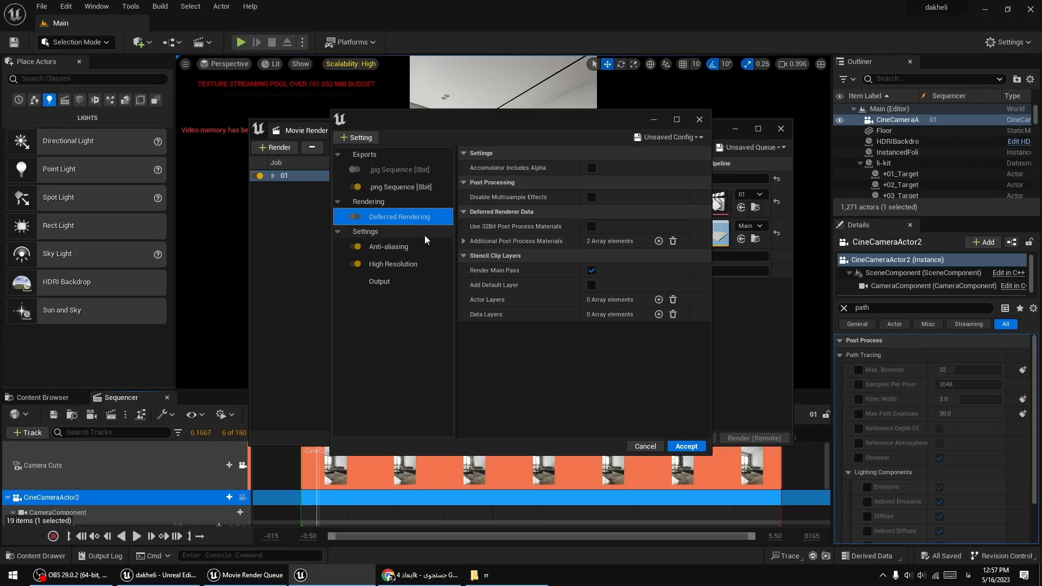
left_click(388, 248)
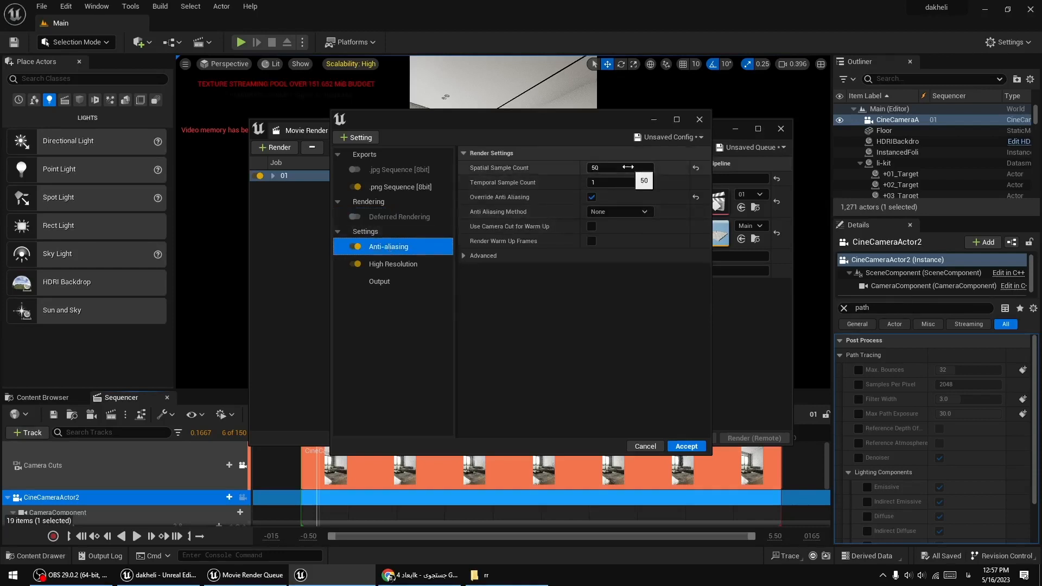
left_click(465, 257)
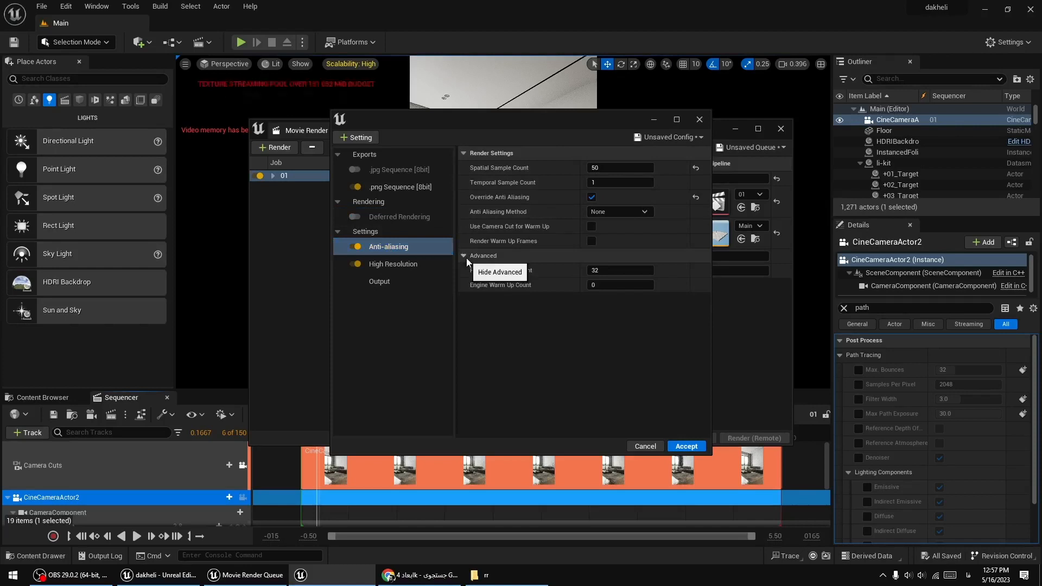
left_click(466, 257)
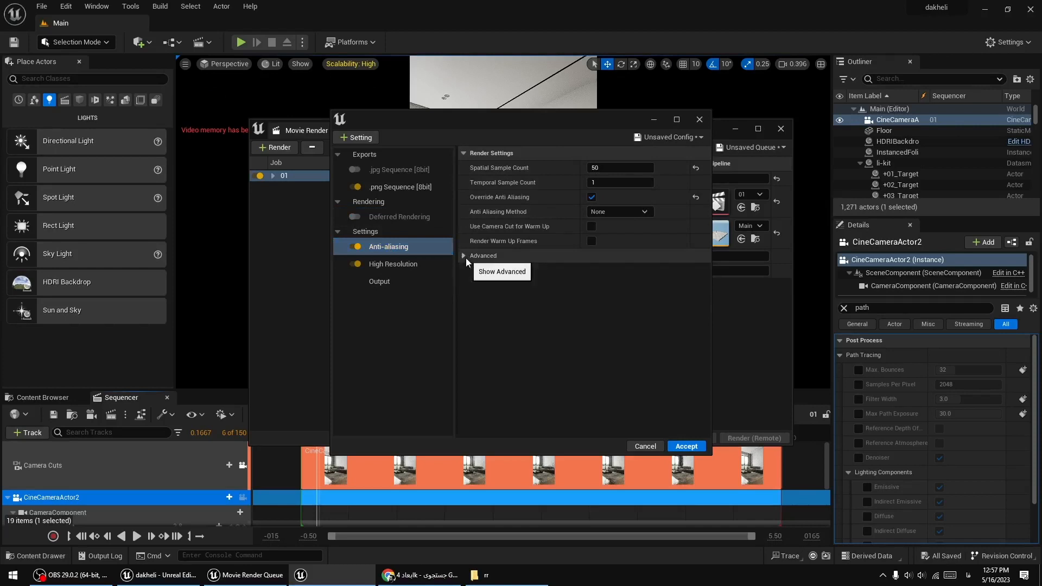
left_click(357, 137)
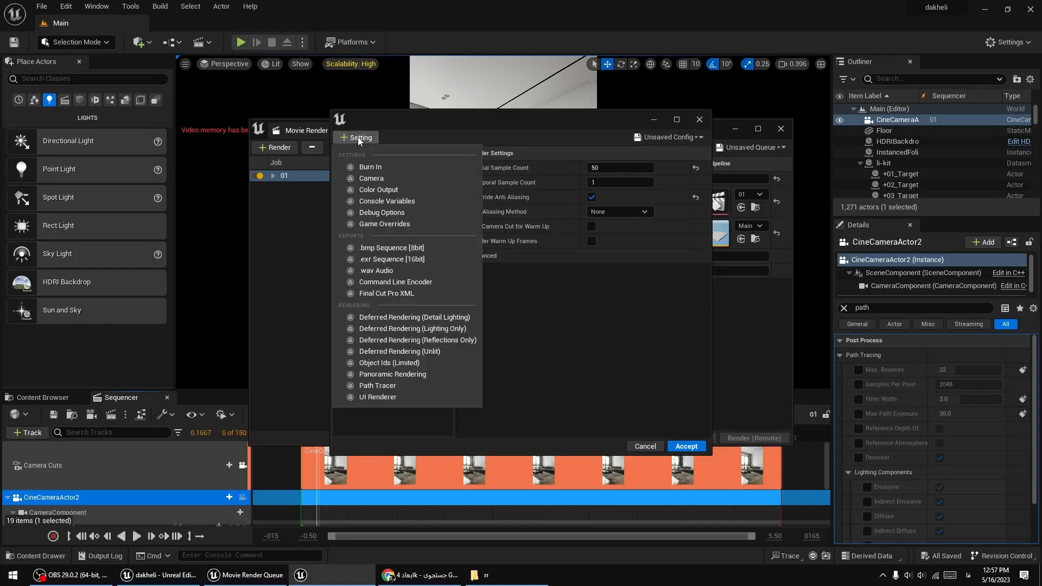
left_click(386, 385)
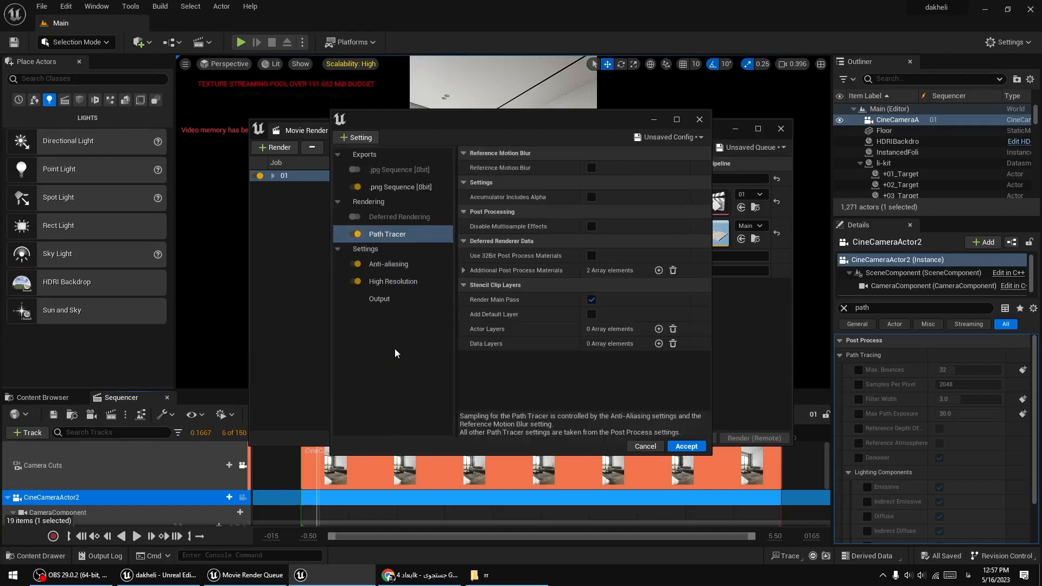
left_click(686, 446)
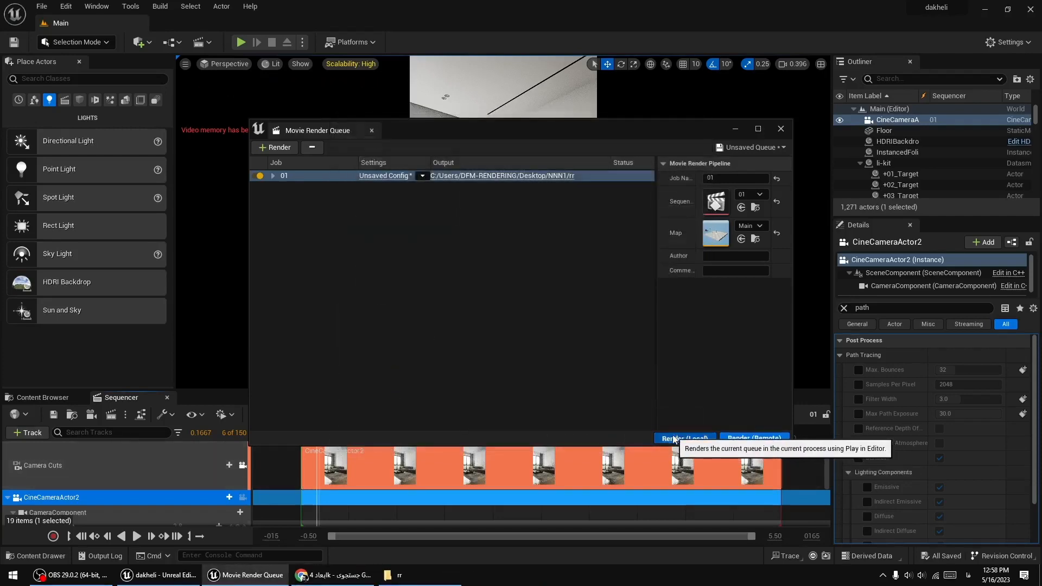
Render job 01 locally and inspect the sofa and cushion up close in the resulting 01.0001.png.
left_click(685, 440)
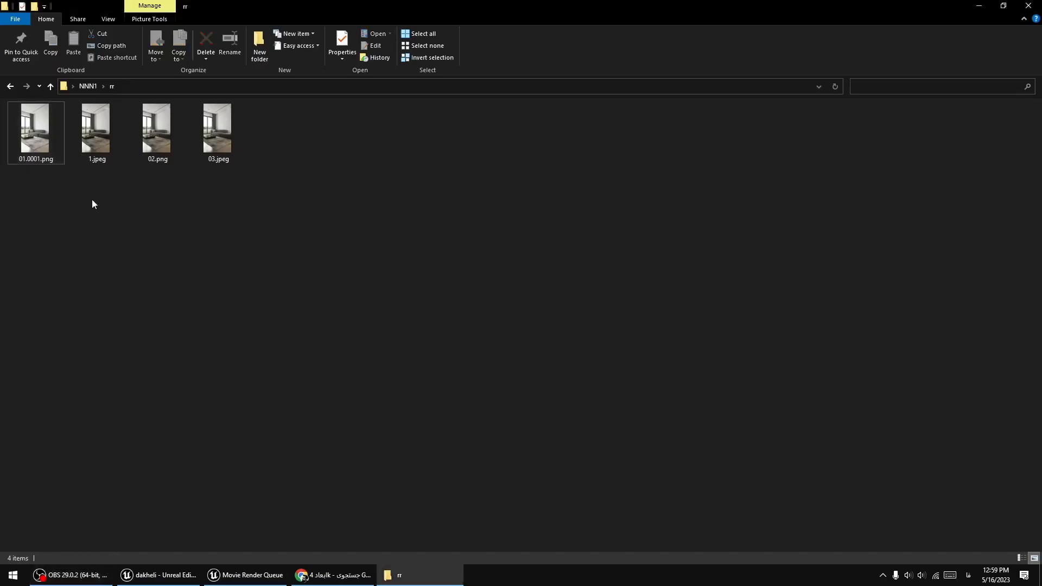
double_click(49, 145)
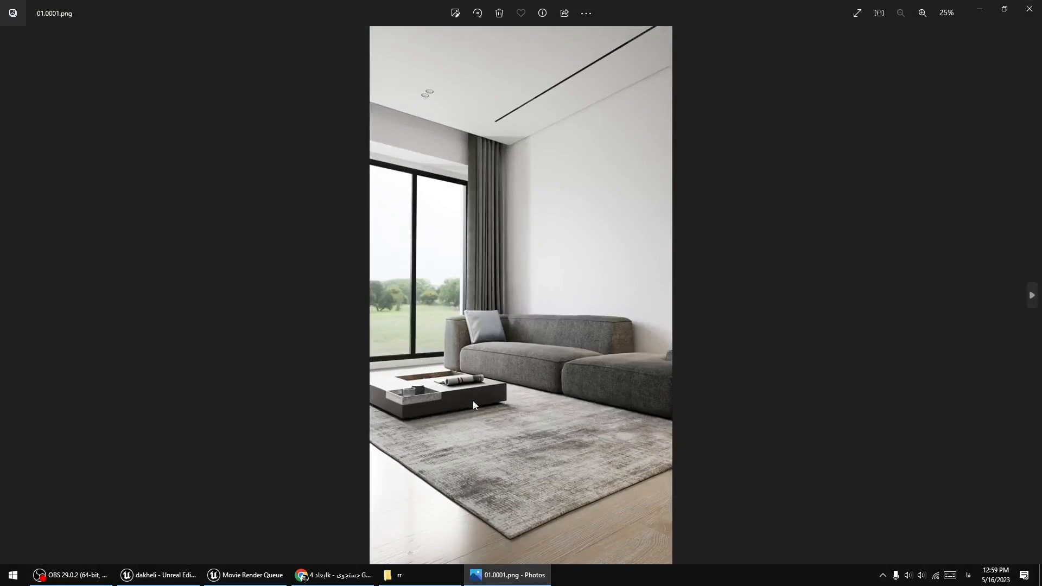
scroll(473, 401, "up", 6)
left_click_drag(595, 210, 617, 341)
scroll(616, 340, "down", 3)
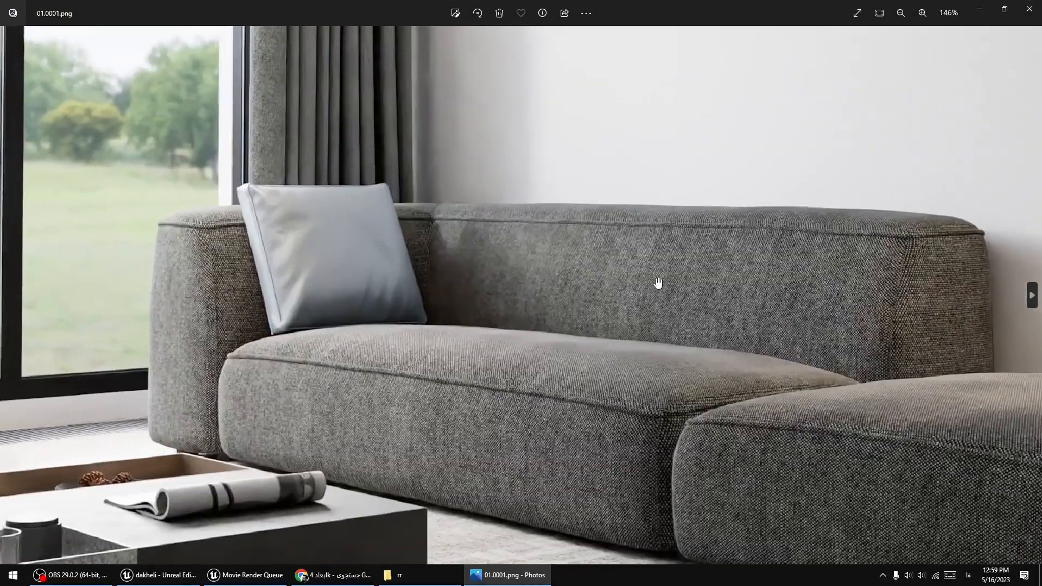
scroll(652, 281, "up", 2)
scroll(581, 255, "down", 6)
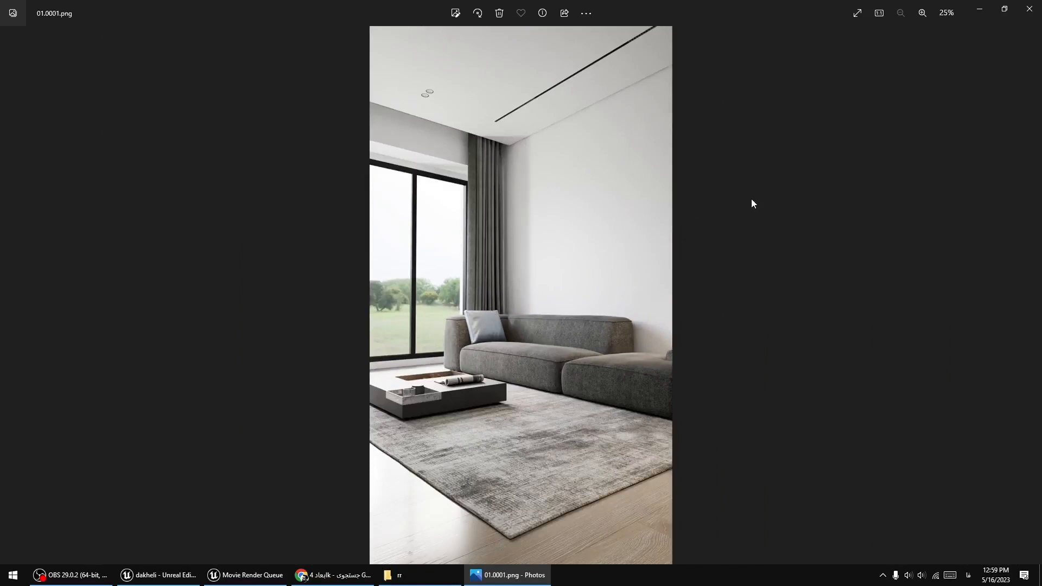
Compare 01.0001.png with the earlier renders 1.jpeg, 02.png and 03.jpeg, flipping back and forth against 1.jpeg, and close the viewer.
key("Right")
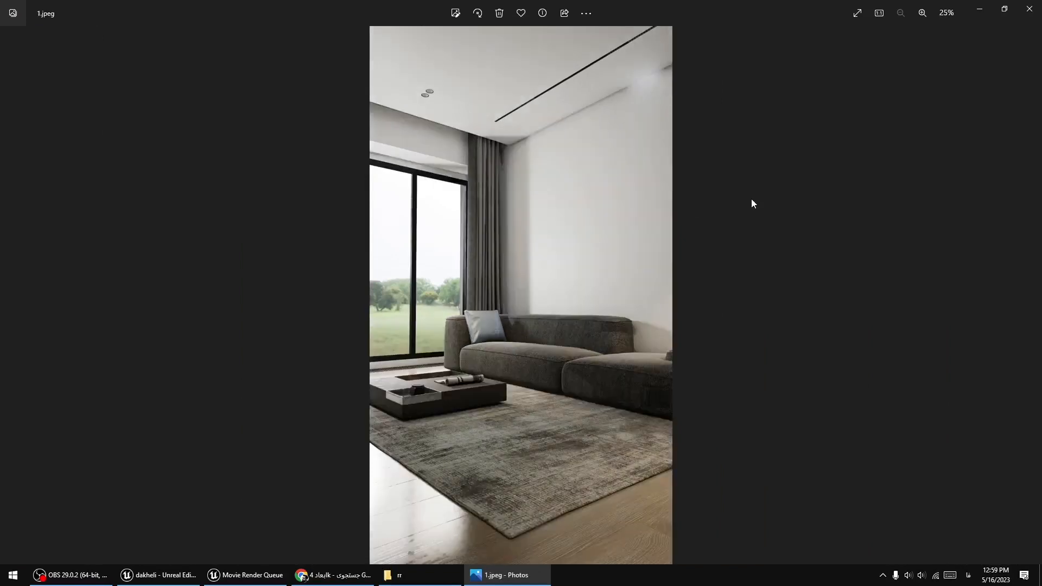
key("Right")
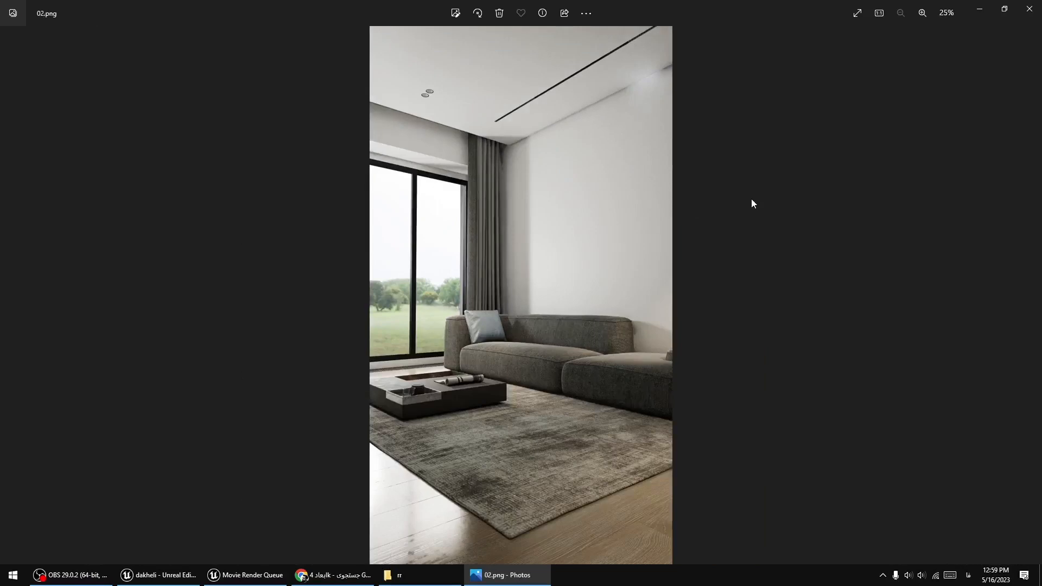
key("Right")
key("Right")
key("Right")
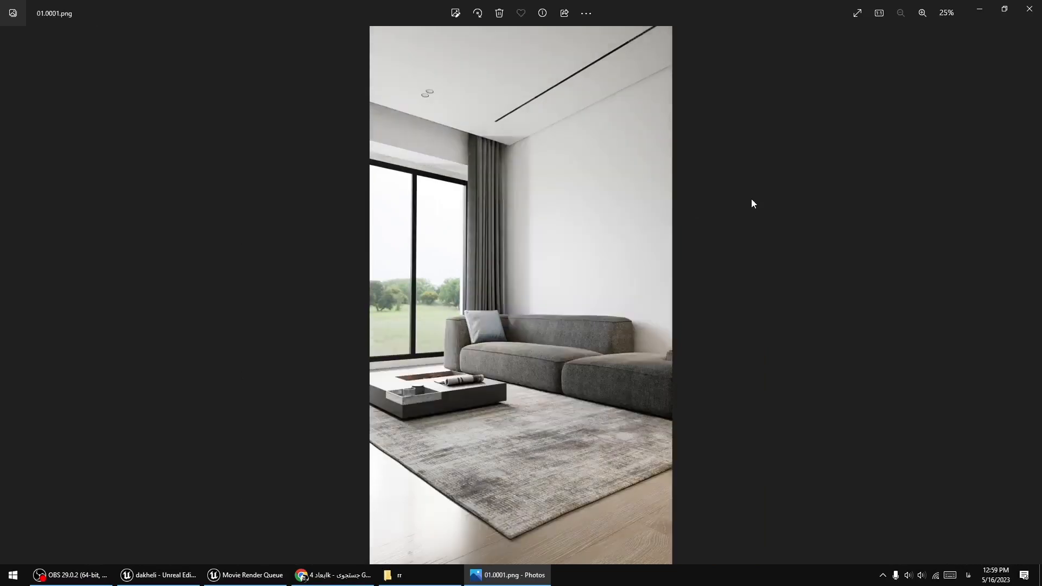
key("Left")
key("Right")
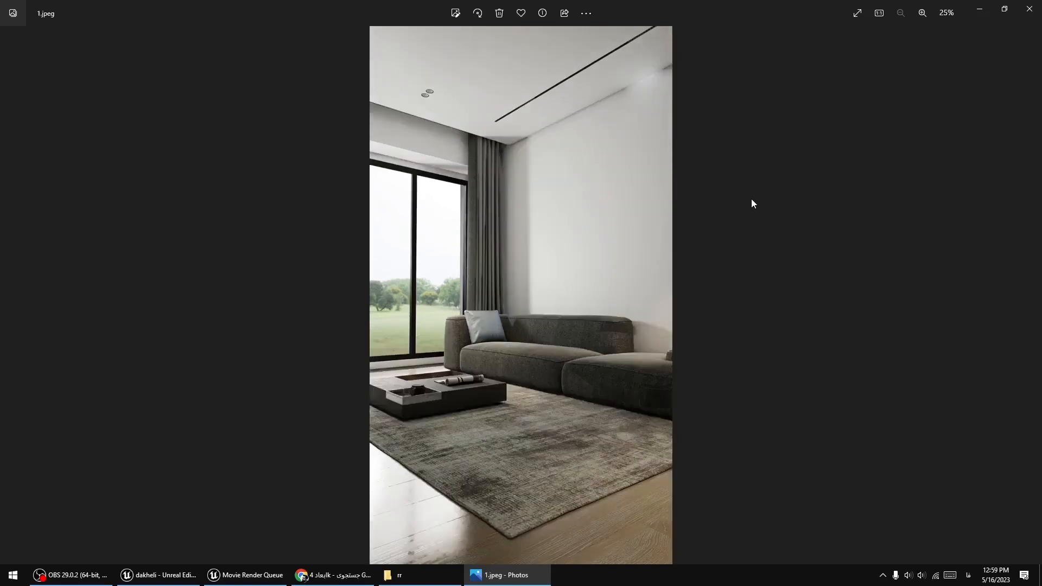
key("Left")
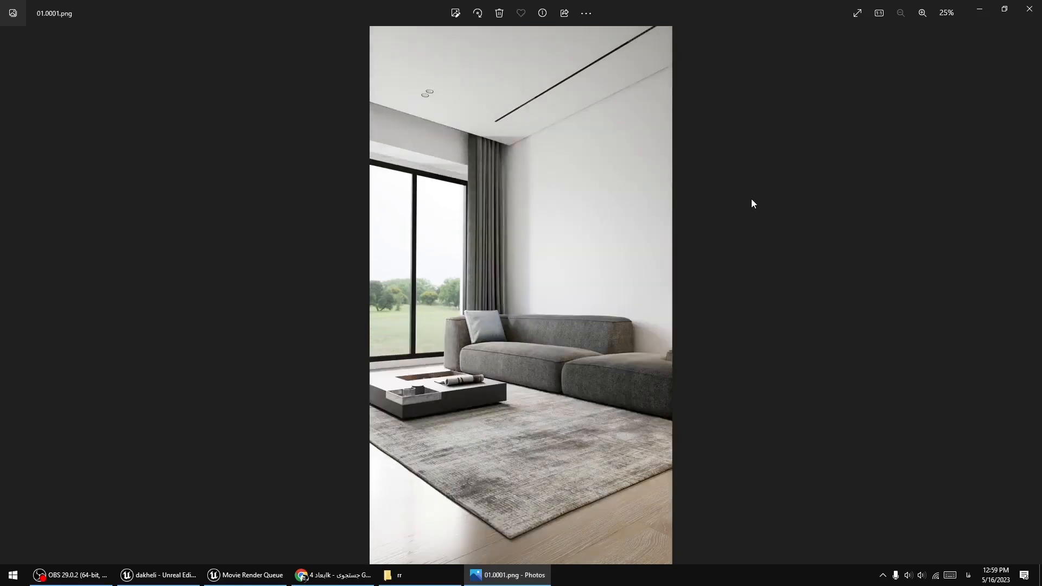
key("Right")
key("Left")
key("Right")
key("Left")
left_click(1030, 9)
View 1.jpeg once more, close the viewer, and close the Movie Render Queue window in Unreal Editor.
left_click(104, 148)
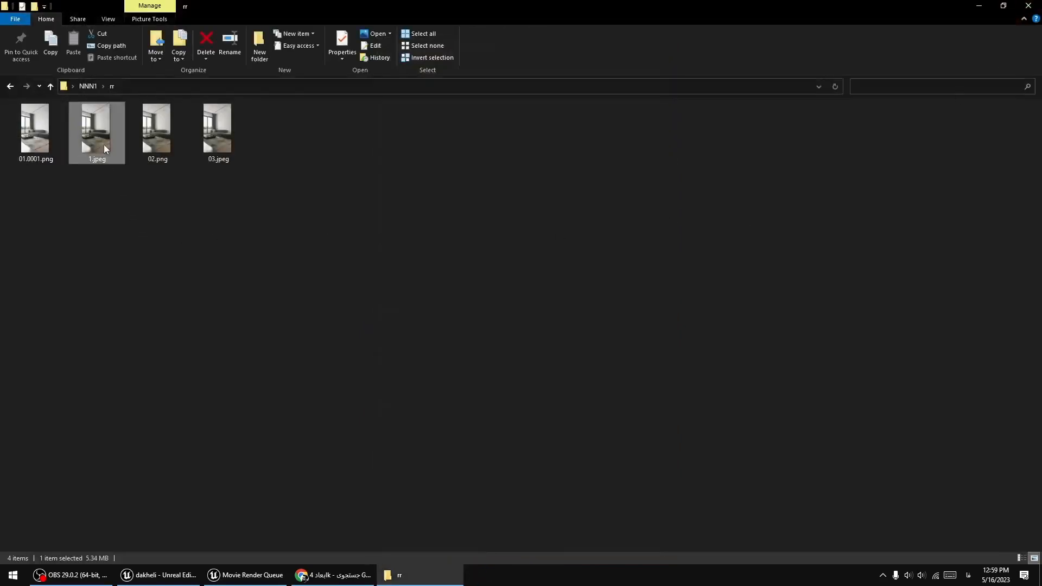
double_click(105, 148)
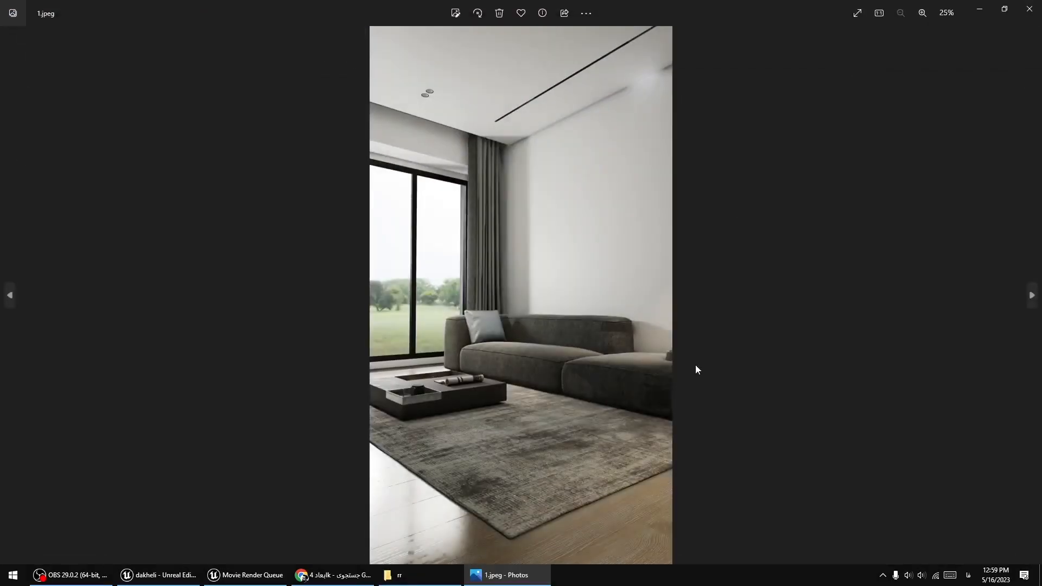
left_click(1030, 9)
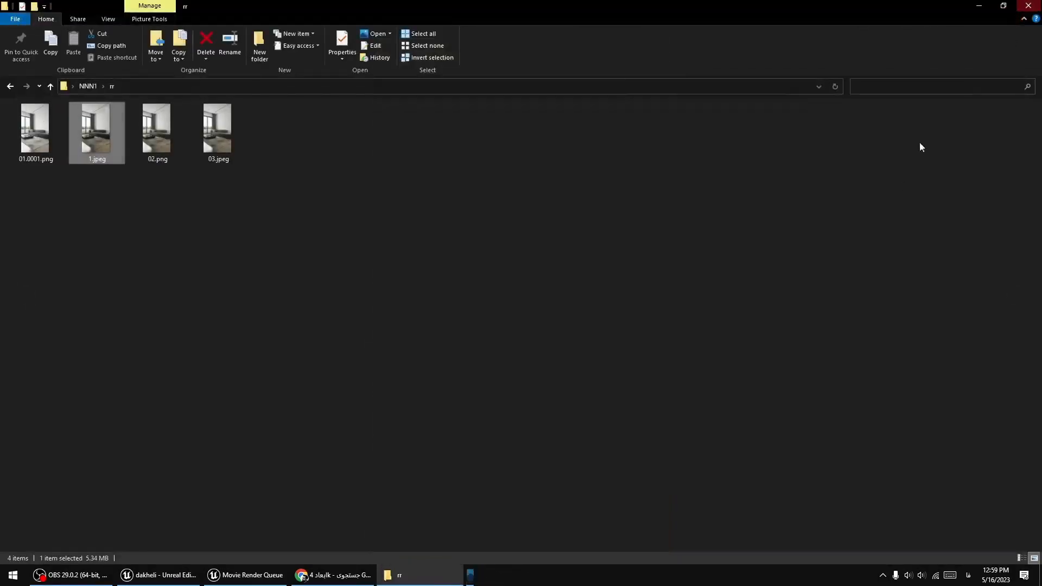
left_click(255, 575)
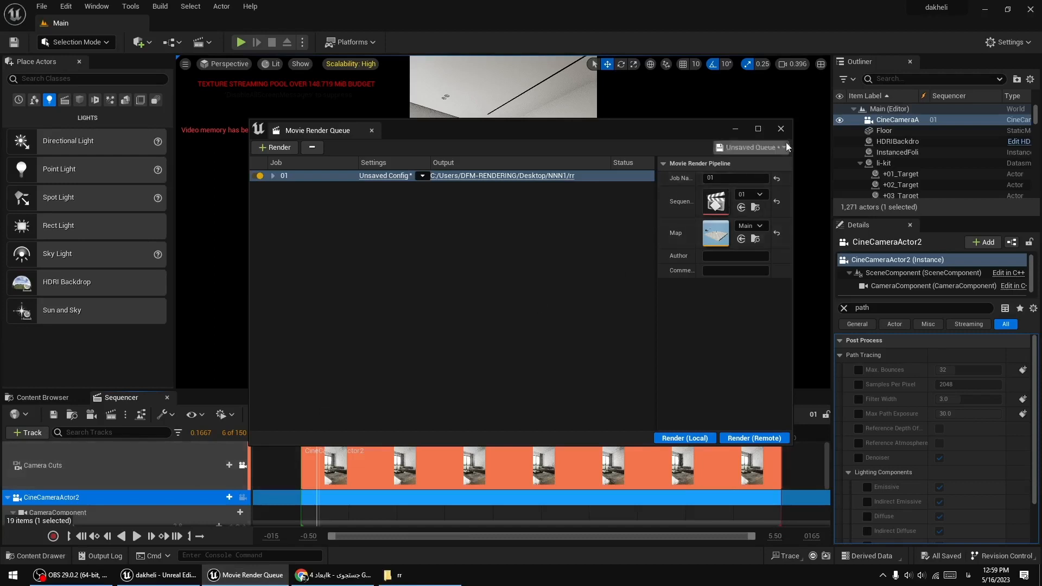
left_click(781, 129)
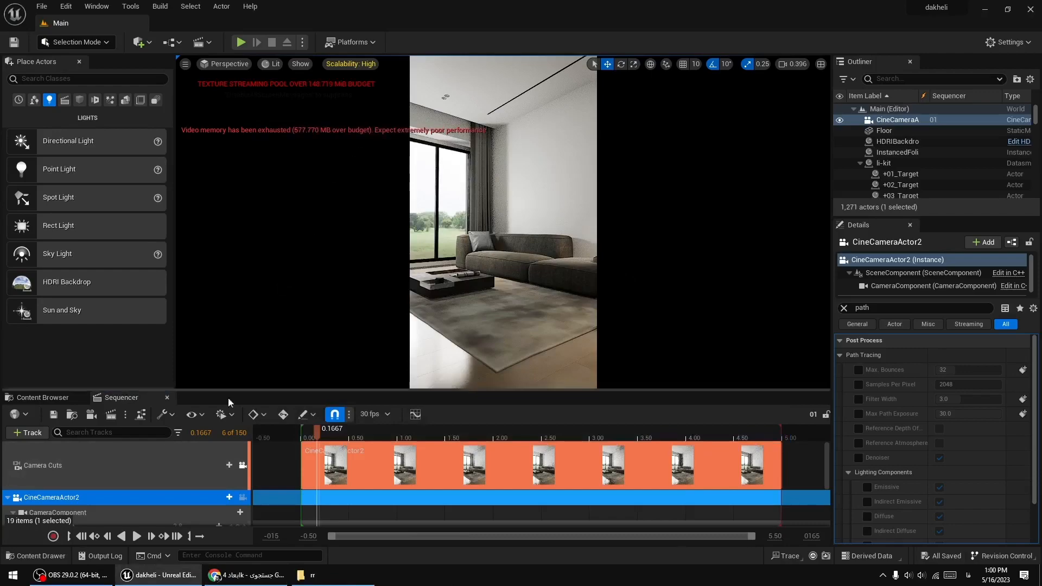
Unlock the viewport from the camera cuts and look over the living and dining area and the building's exterior.
left_click(243, 465)
right_click_drag(476, 337, 532, 310)
right_click_drag(444, 304, 441, 348)
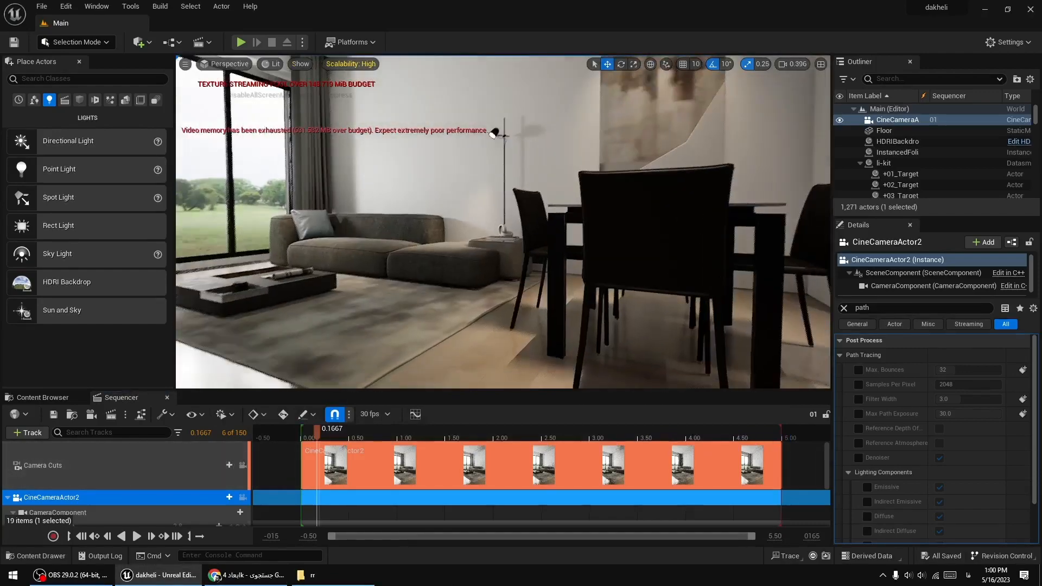
middle_click_drag(444, 304, 445, 297)
right_click_drag(445, 296, 387, 318)
right_click_drag(530, 258, 633, 258)
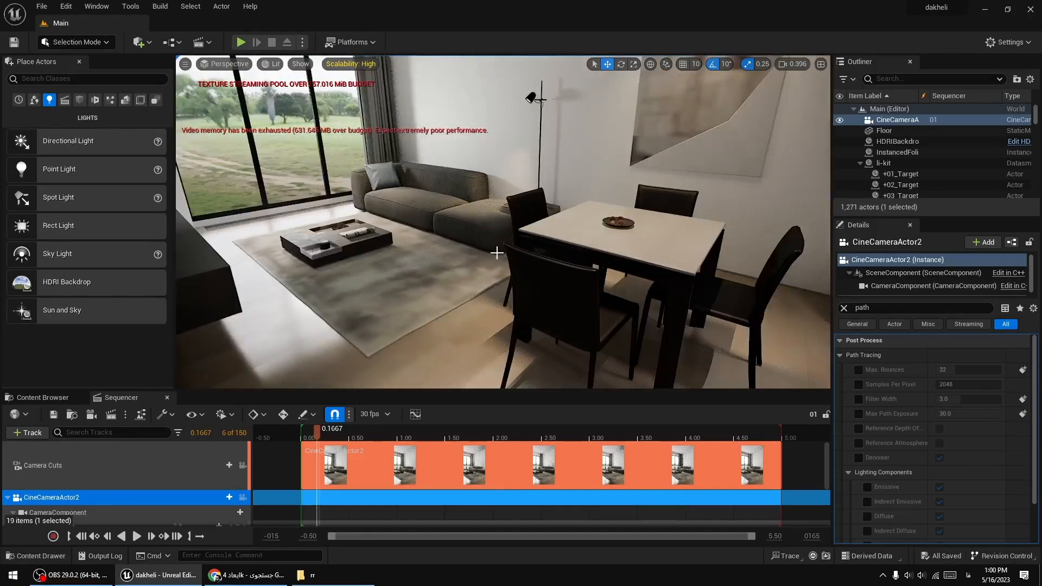
right_click_drag(496, 253, 499, 209)
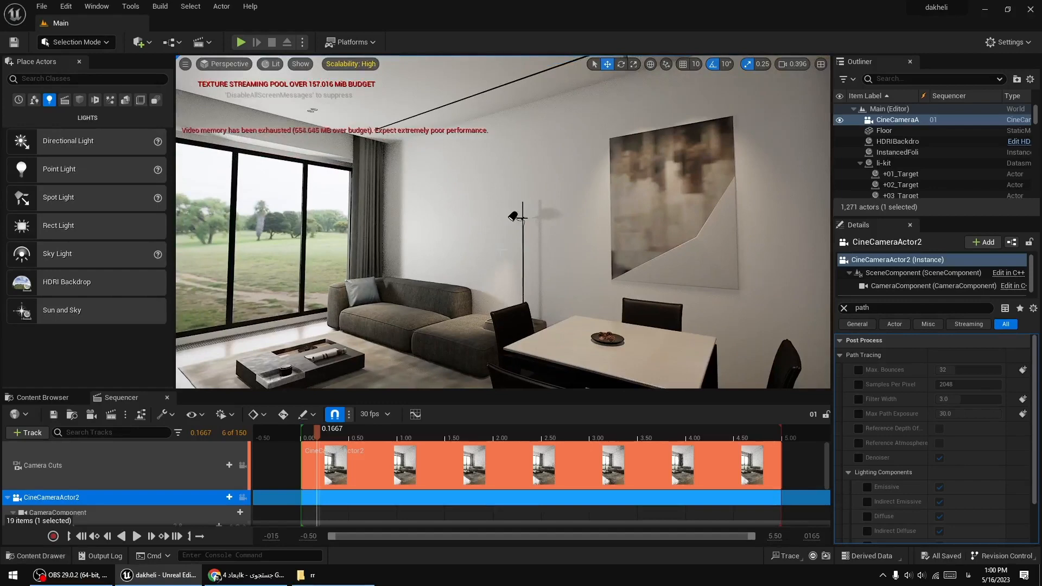
right_click_drag(453, 257, 480, 304)
scroll(461, 241, "down", 10)
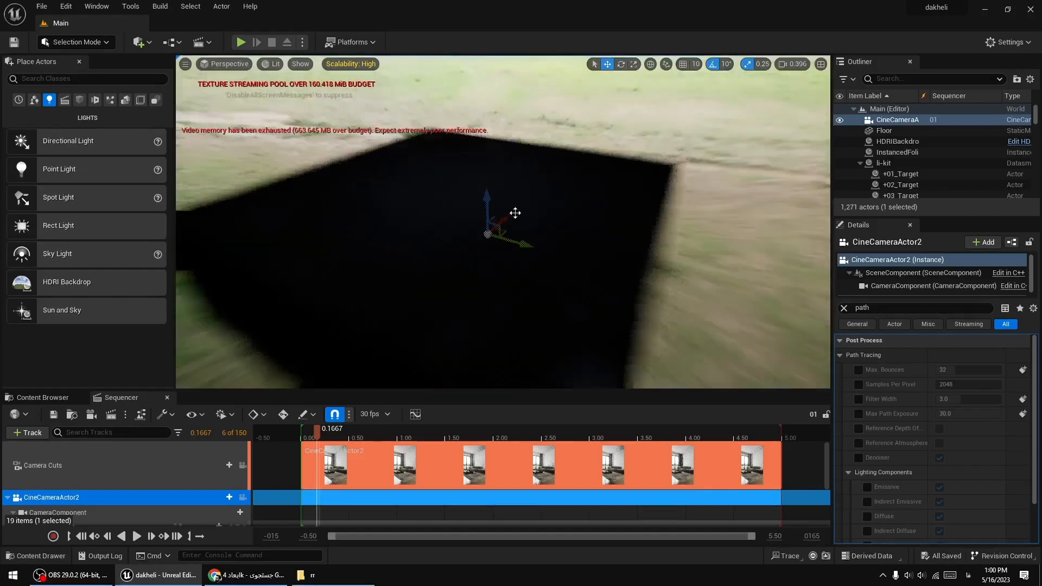
right_click_drag(515, 211, 468, 187)
Search the Outliner for "pos" and select the PostProcessVolume.
left_click(902, 78)
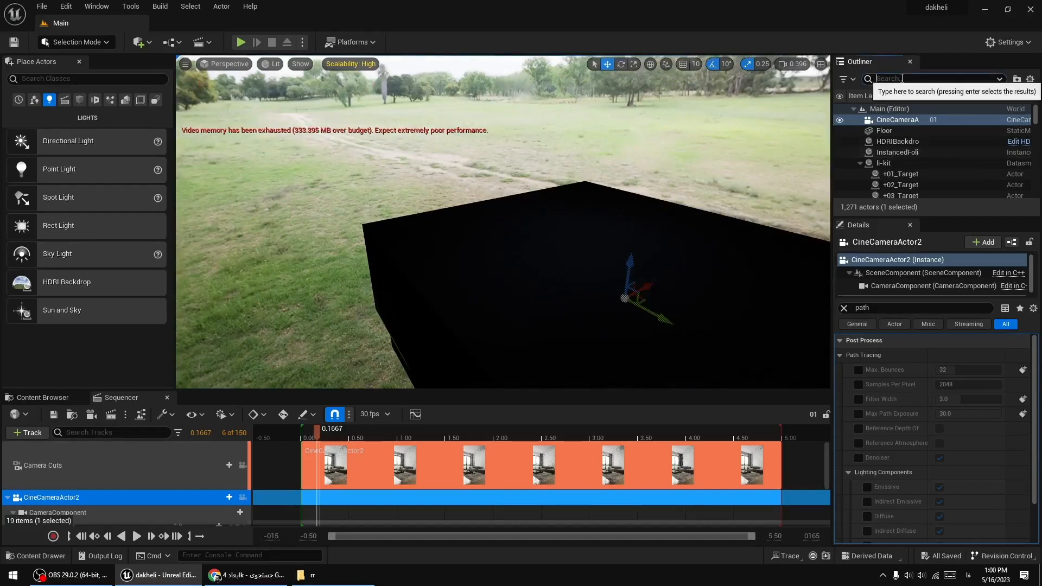
type("pos")
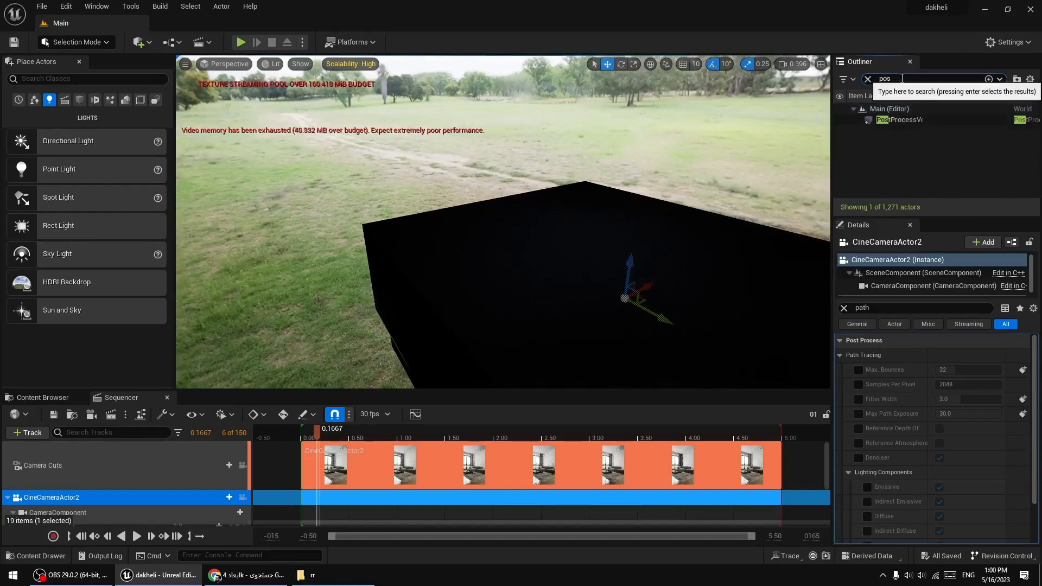
left_click(867, 121)
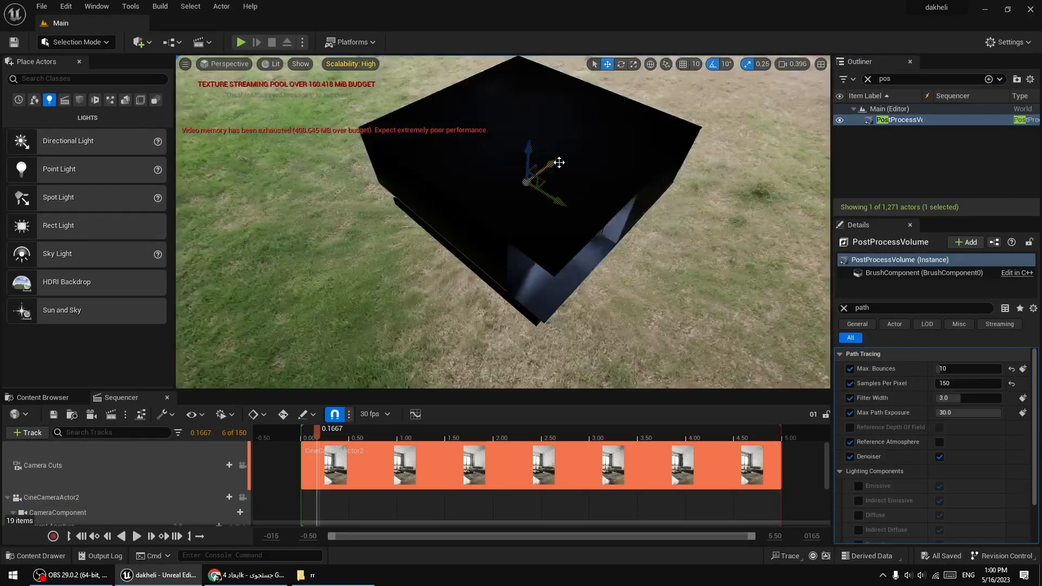
Hide and reshow the PostProcessVolume, try moving it away from the building, and undo the move.
right_click_drag(559, 162, 605, 103)
left_click(842, 120)
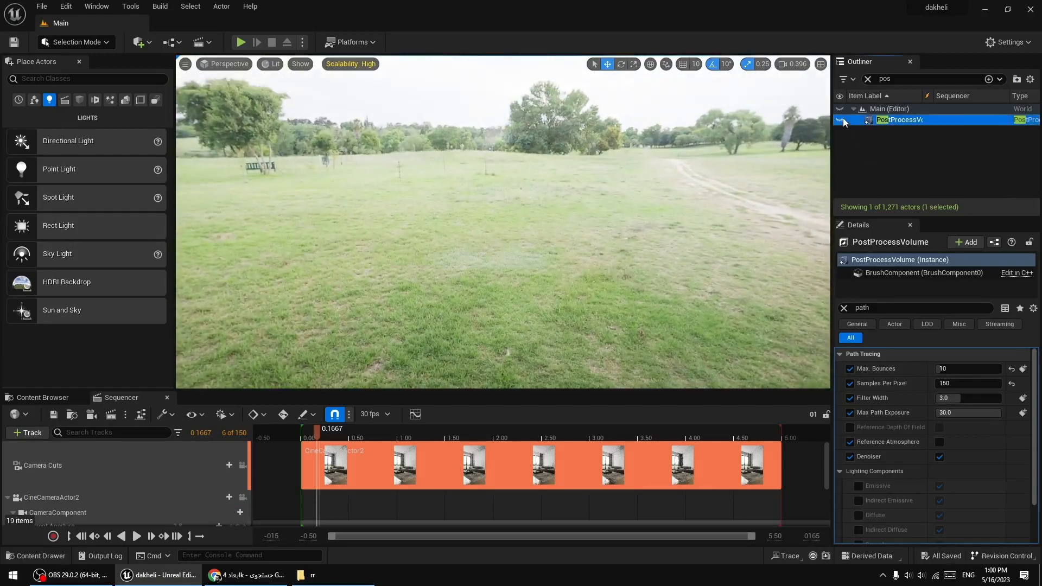
left_click(842, 120)
right_click_drag(536, 184, 526, 277)
left_click_drag(499, 263, 409, 378)
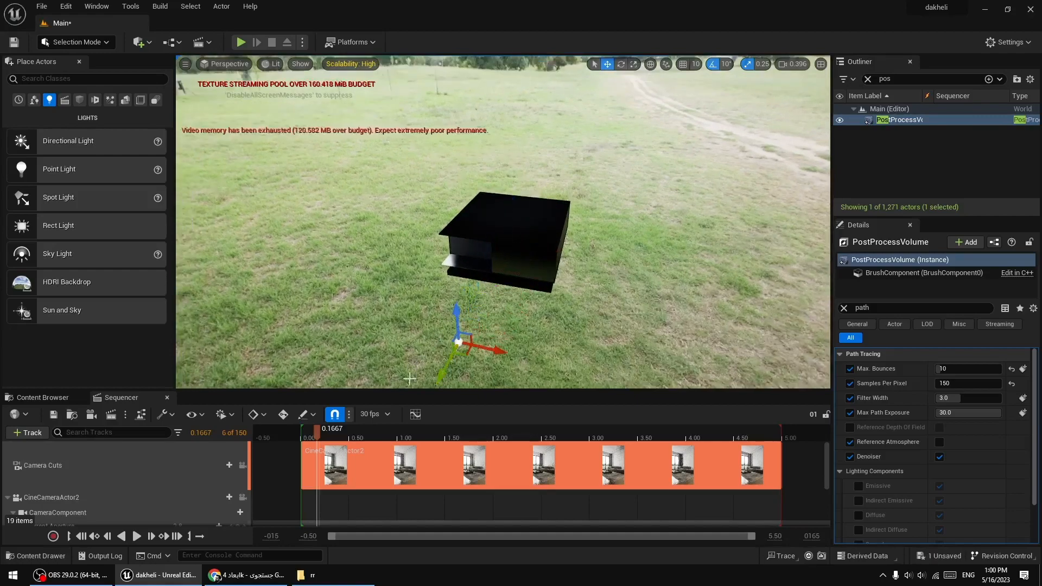
key("ctrl+z")
Select the HDRIBackdrop, clear the Outliner search, and hide and reshow the backdrop.
left_click(485, 345)
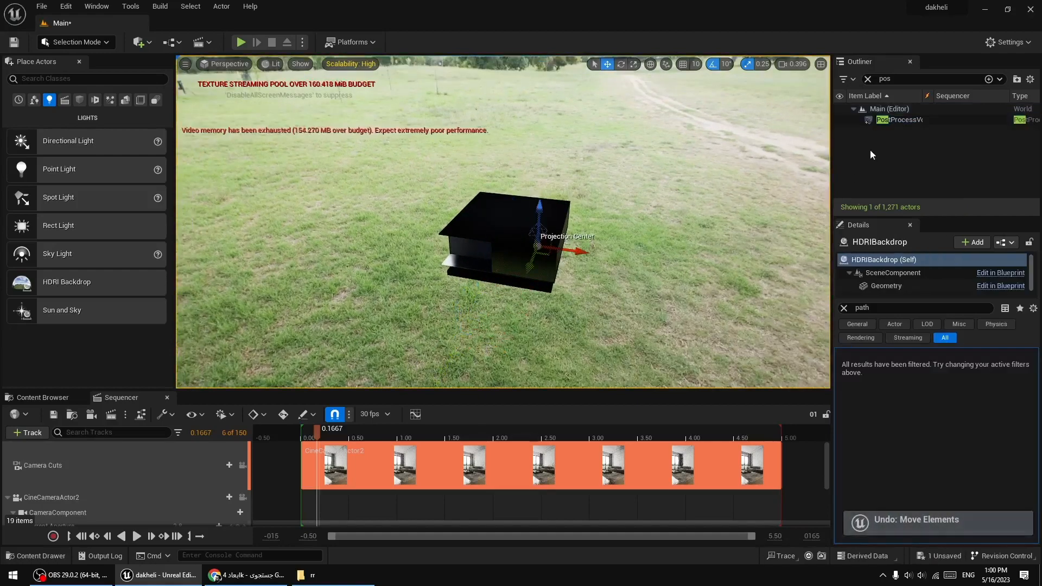
left_click(868, 79)
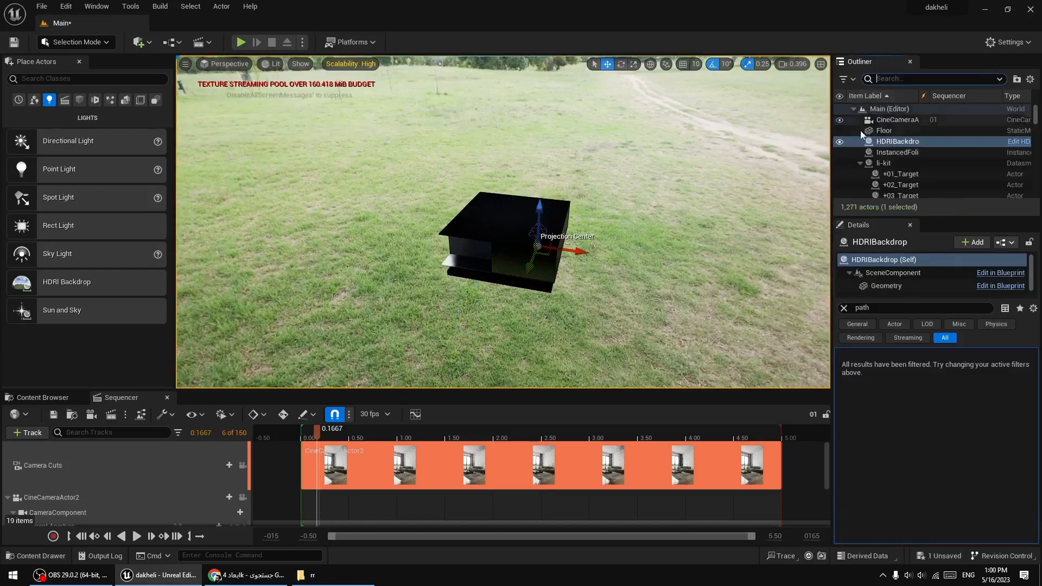
left_click(840, 141)
mouse_move(615, 238)
right_mouse_down()
mouse_move(652, 175)
mouse_move(619, 220)
right_mouse_up()
left_click(840, 142)
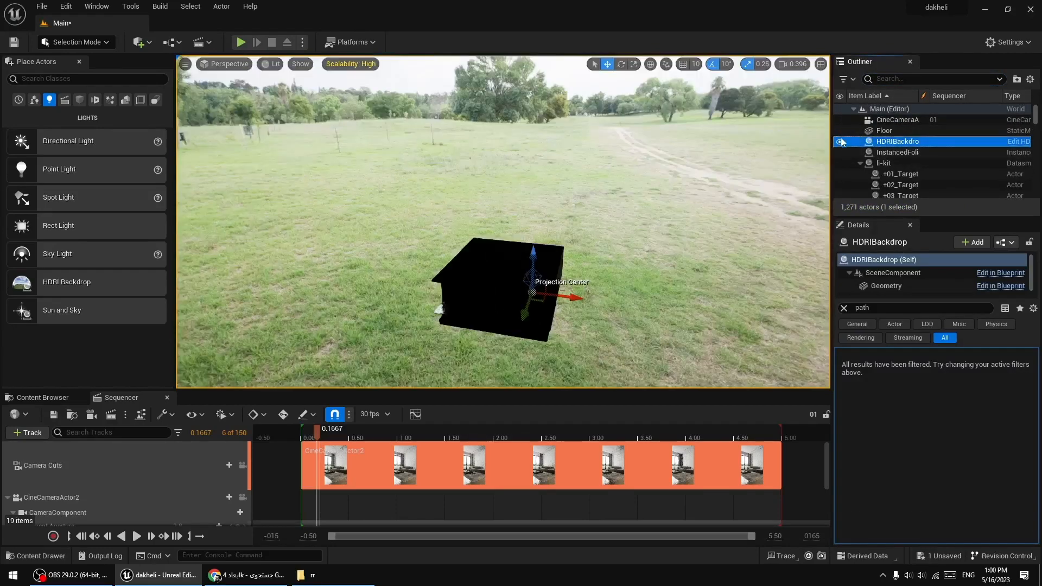
right_click_drag(572, 278, 550, 296)
key("f")
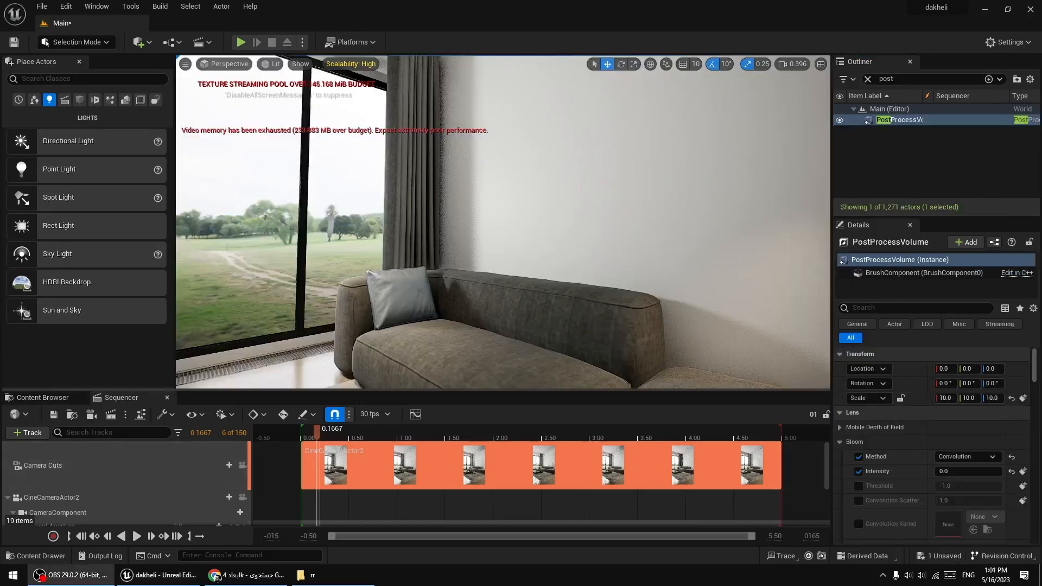
Lock the viewport to the camera cuts and select the PostProcessVolume.
left_click(240, 467)
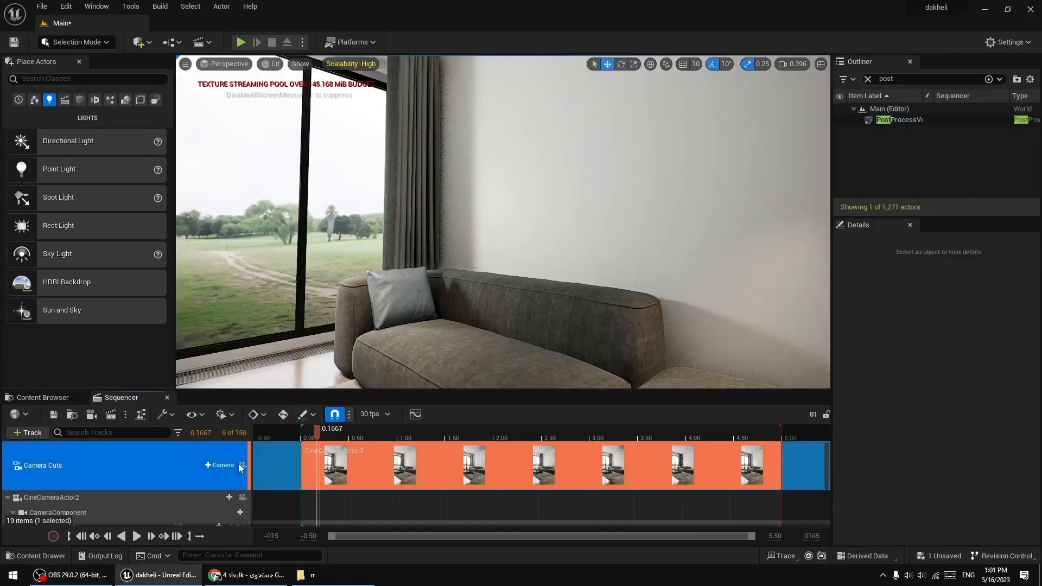
left_click(242, 466)
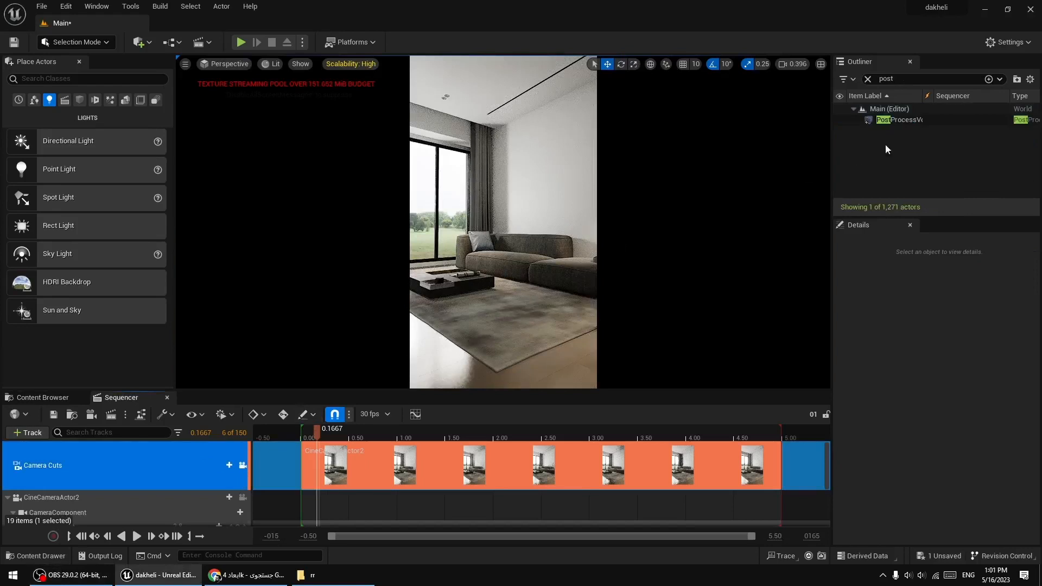
left_click(914, 120)
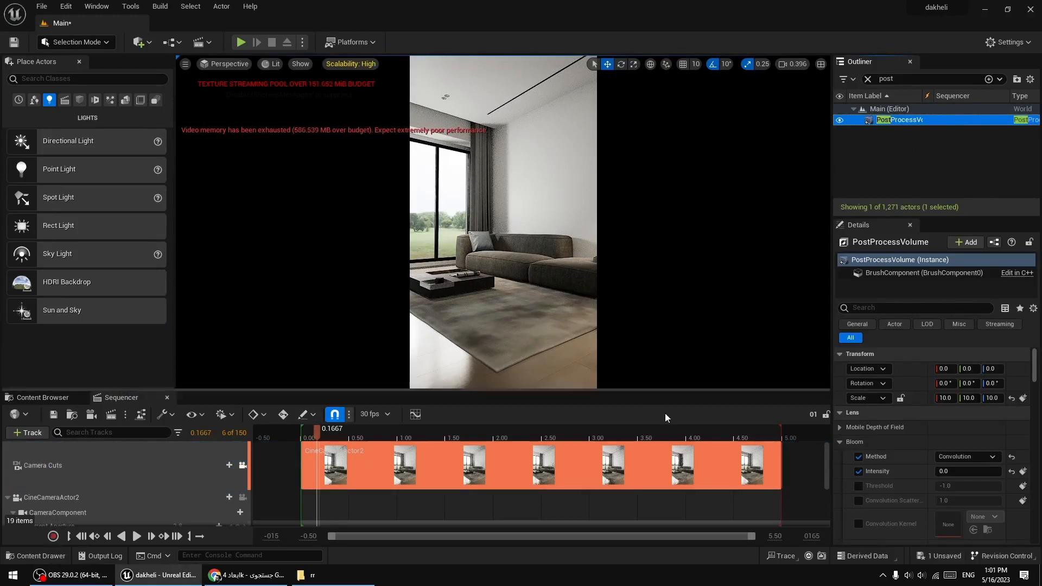
Collapse all property categories of the PostProcessVolume, expand only its Lens Exposure settings, and set Exposure Compensation to 15.
left_click(1033, 309)
left_click(906, 403)
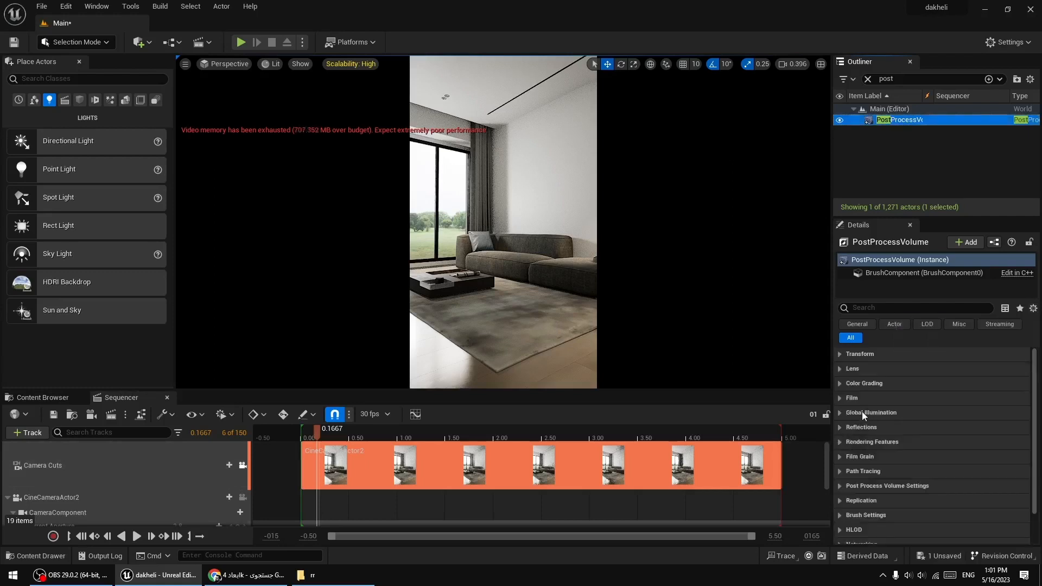
left_click(840, 370)
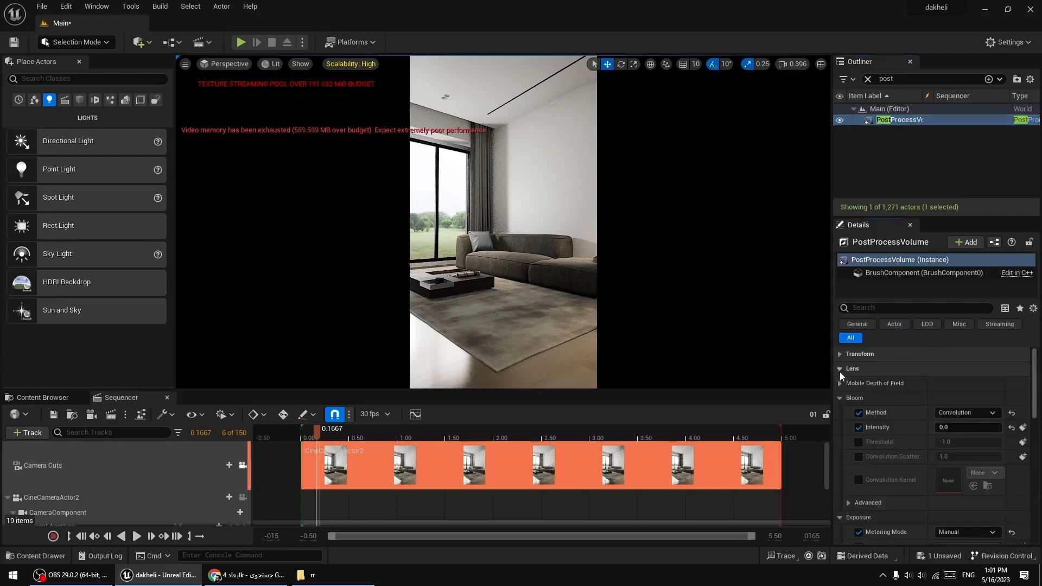
left_click(841, 398)
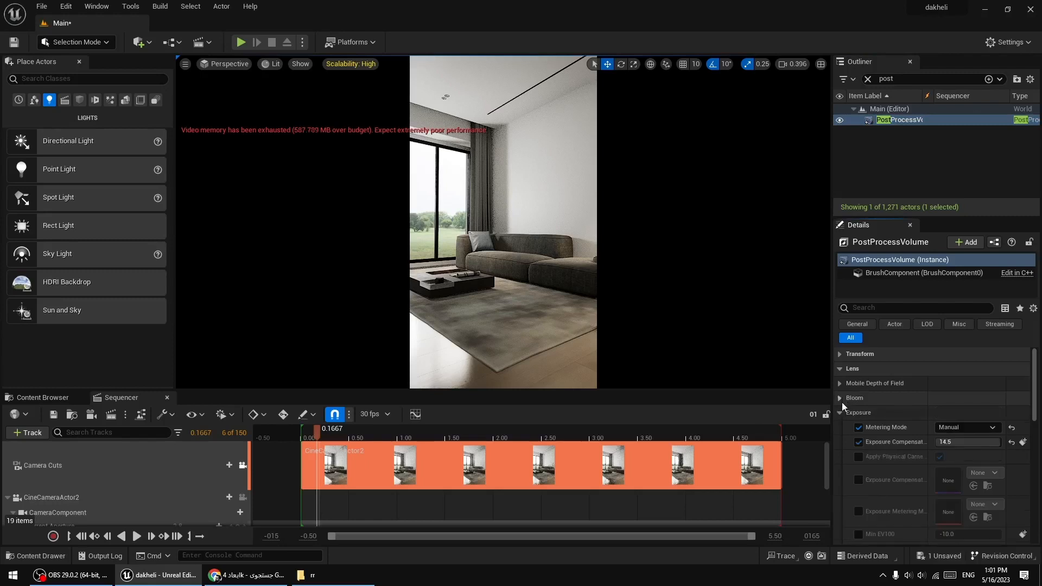
left_click(968, 442)
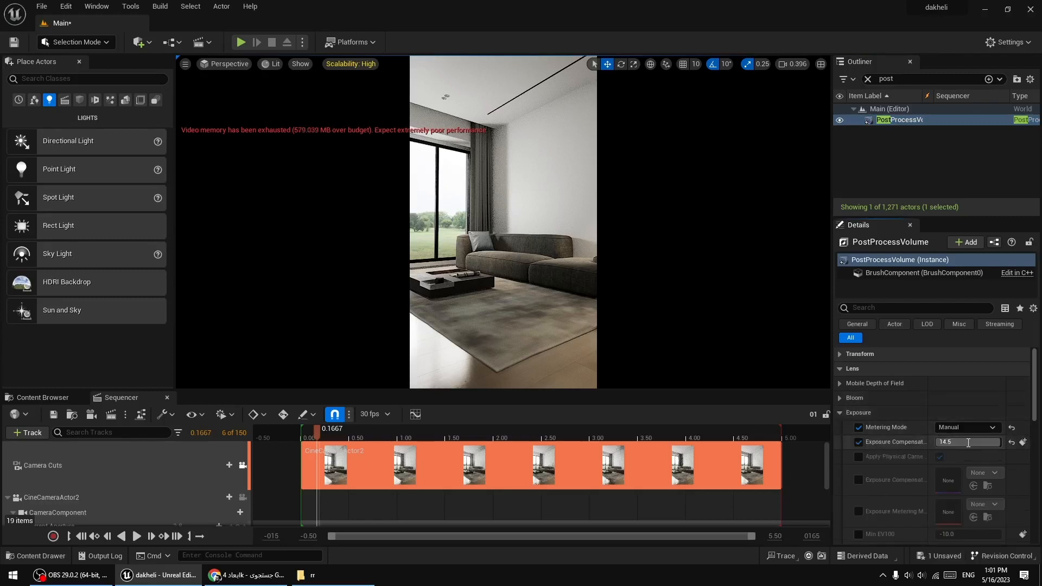
type("15")
key("Return")
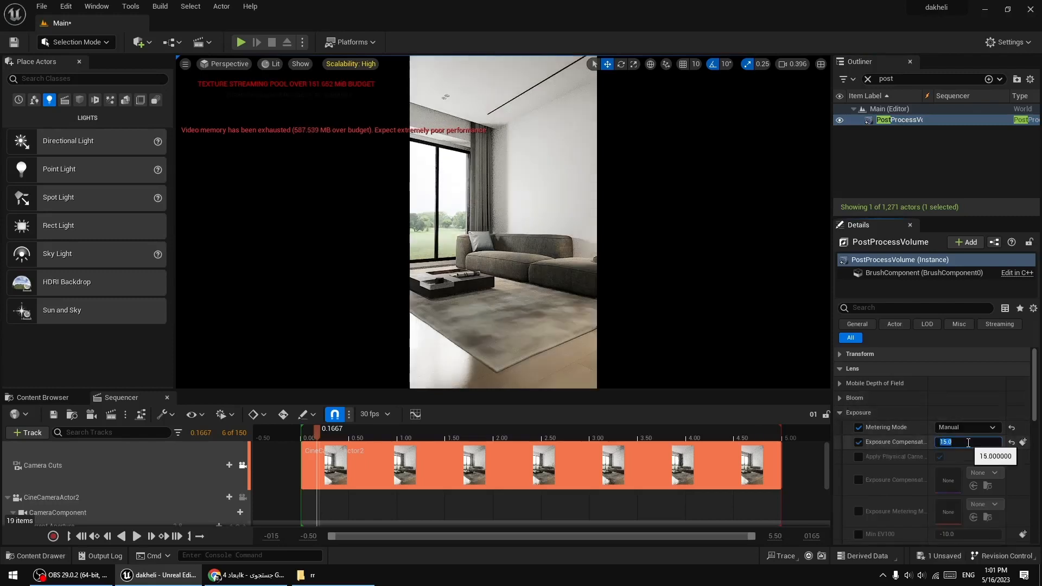
Try an Exposure Compensation of 14, settle on 14.8, and collapse the Exposure settings.
type("14")
key("Return")
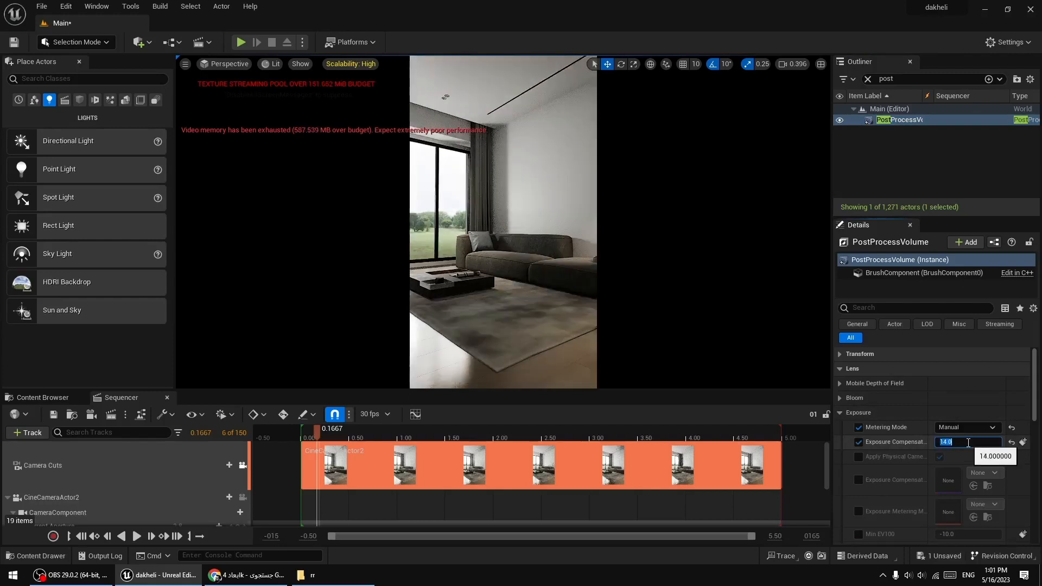
type("14.8")
key("Return")
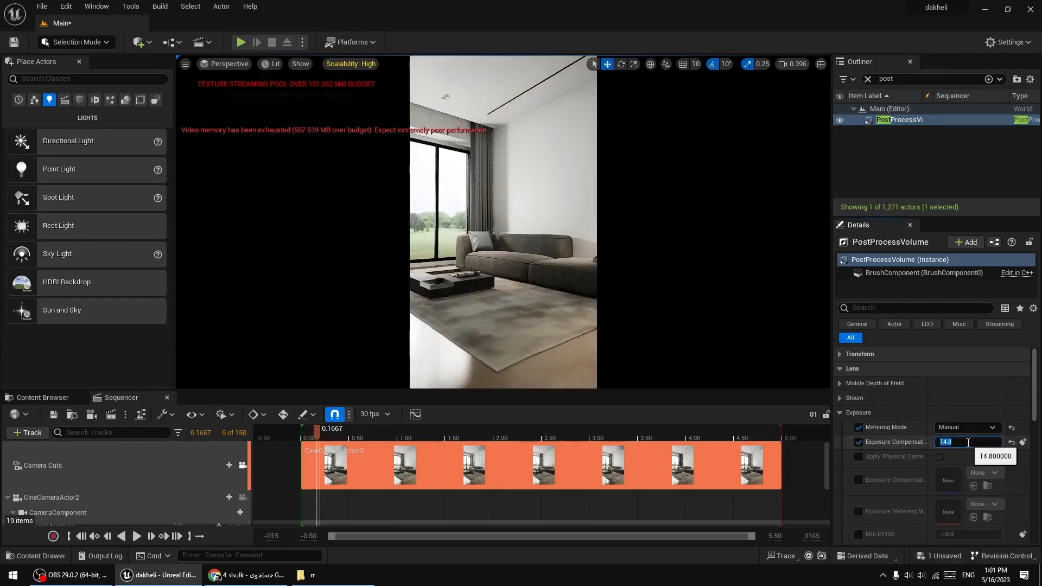
left_click(840, 413)
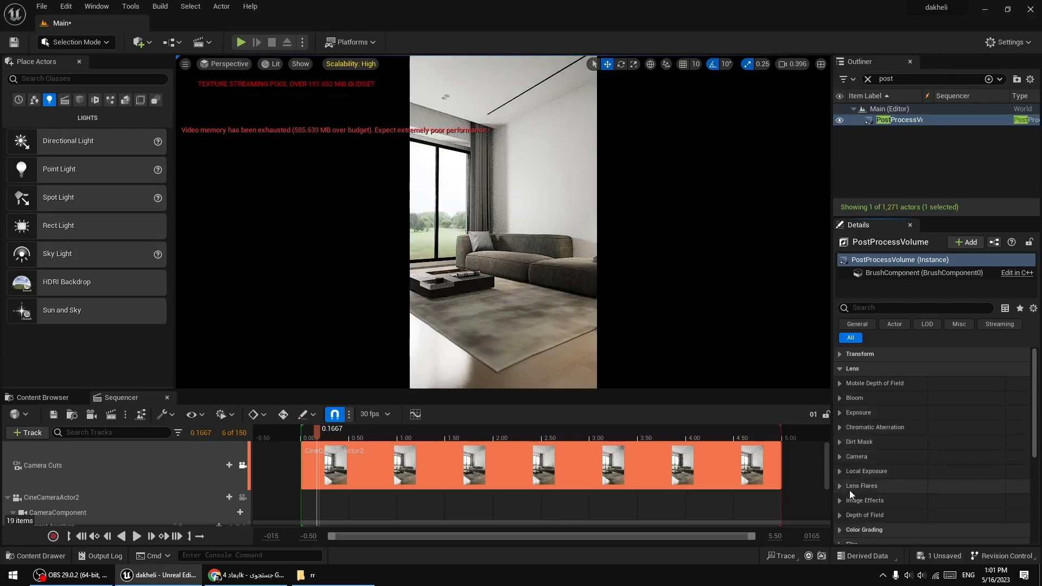
Enable the Color Grading overrides for Temperature Type and Temp, and try temperatures of 4500 and 7000.
scroll(852, 505, "down", 1)
scroll(852, 504, "down", 1)
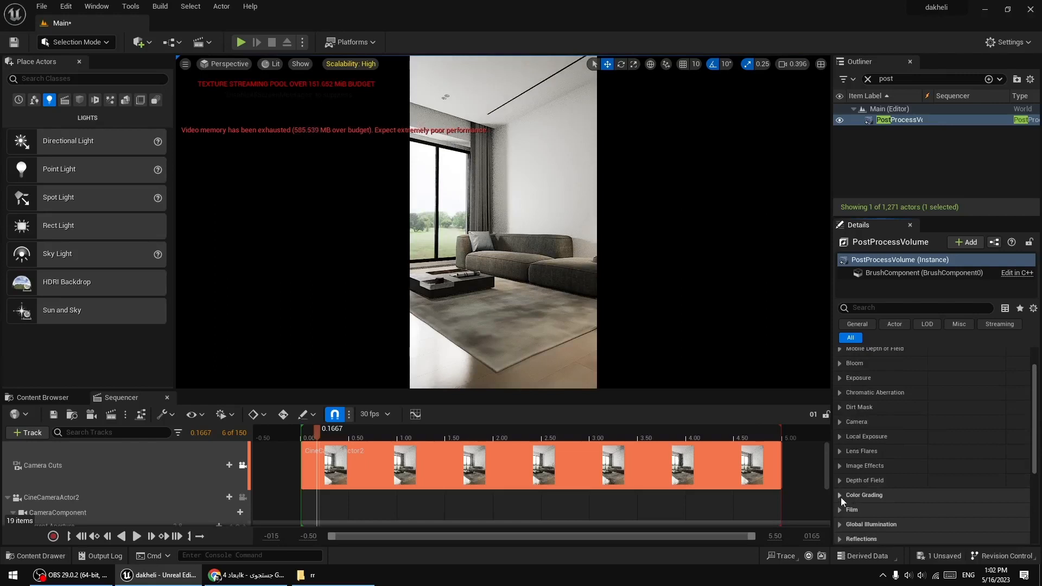
left_click(842, 495)
scroll(868, 506, "down", 2)
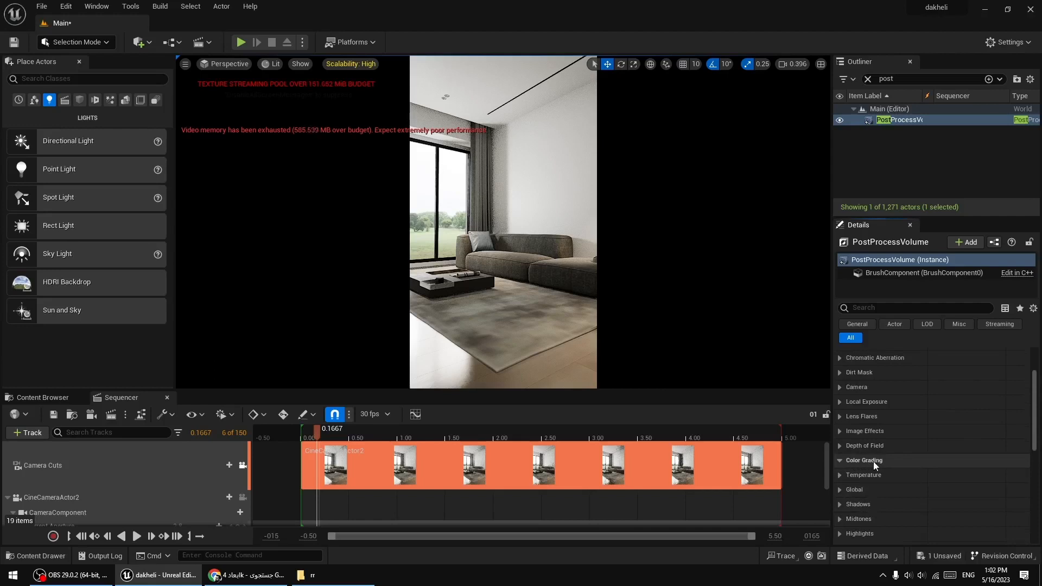
left_click(840, 475)
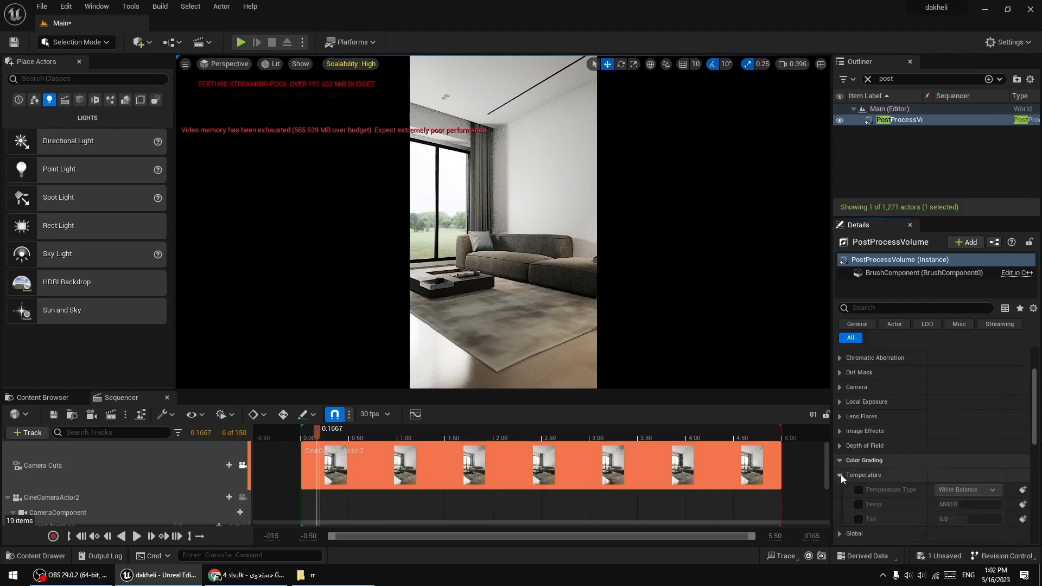
scroll(870, 490, "down", 2)
left_click(859, 455)
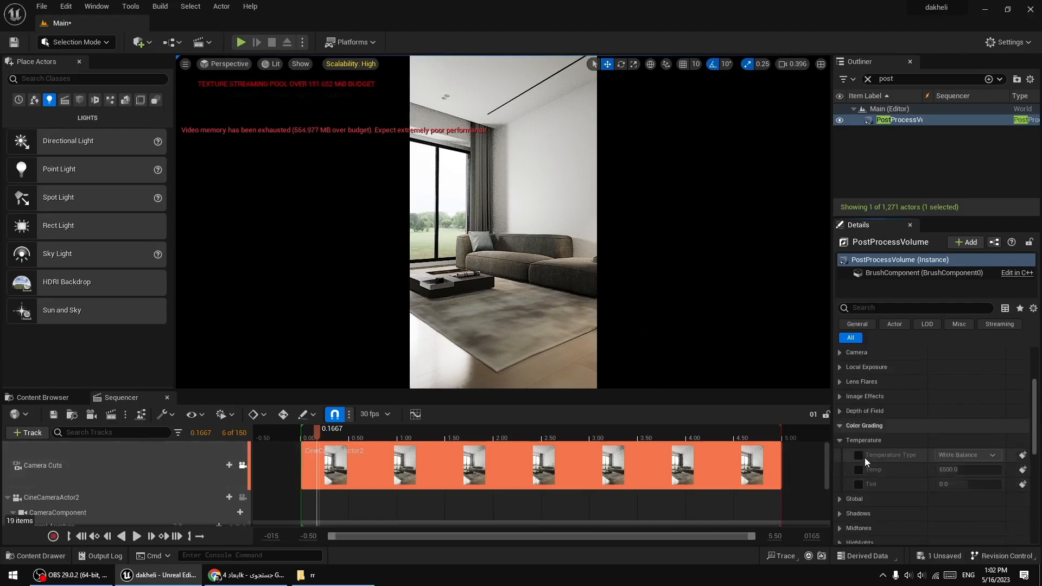
left_click(859, 469)
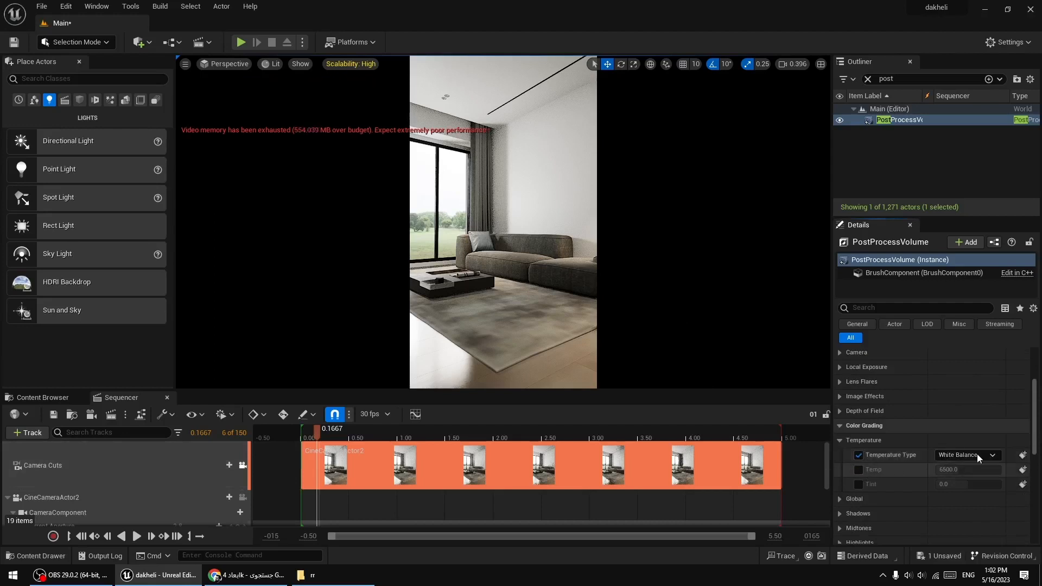
left_click(969, 469)
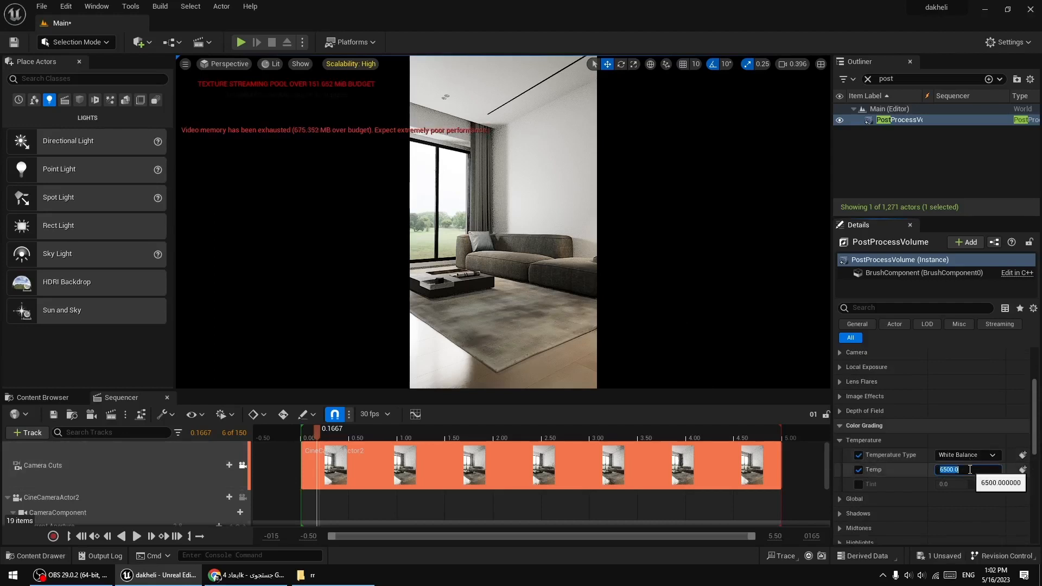
type("4500")
key("Return")
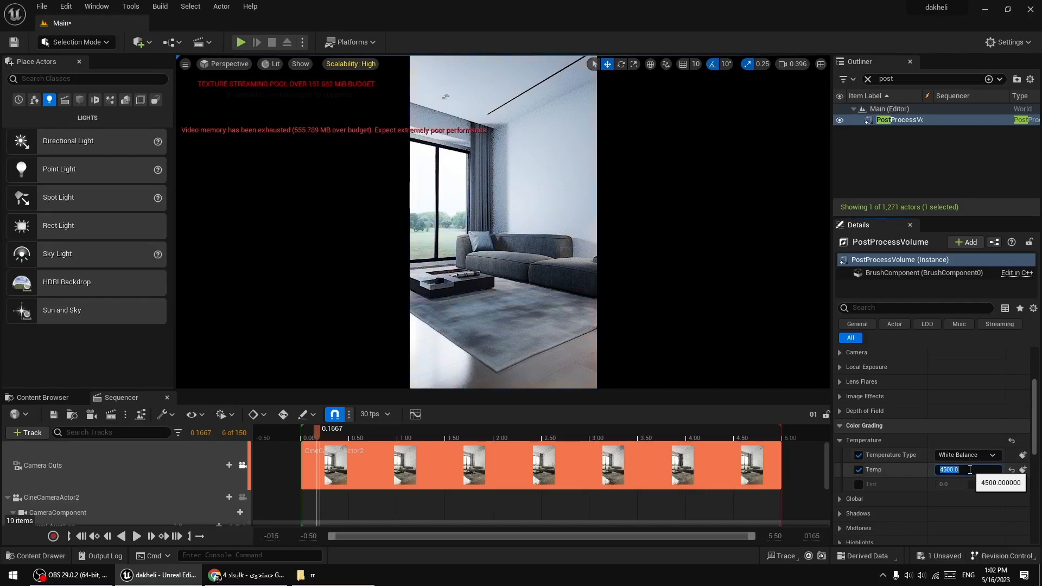
type("7000")
key("Return")
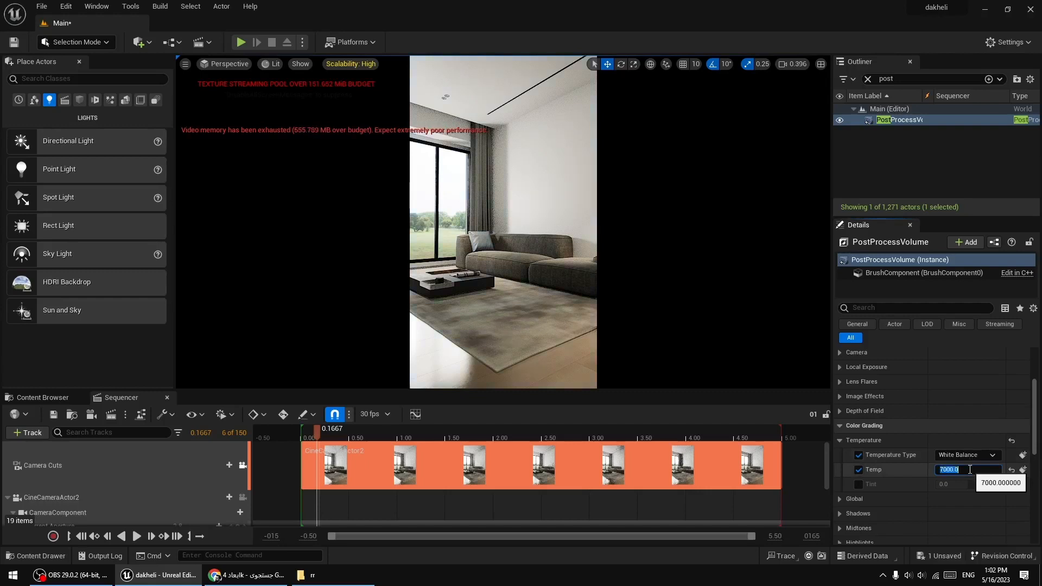
Reset the color temperature, disable the Temp and Temperature Type overrides, and collapse the Temperature settings.
left_click(1012, 470)
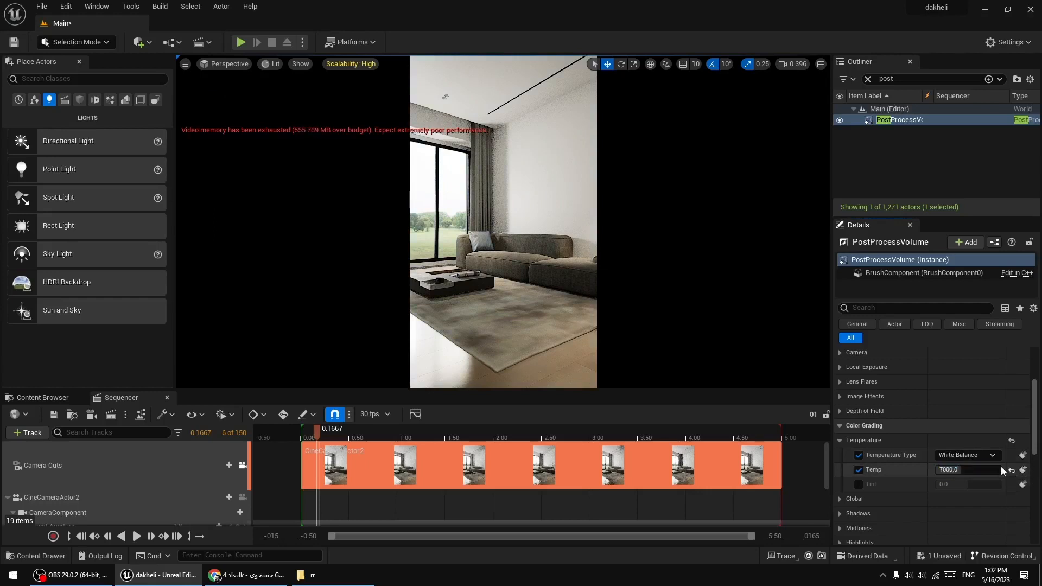
left_click(858, 467)
left_click(858, 455)
left_click(840, 441)
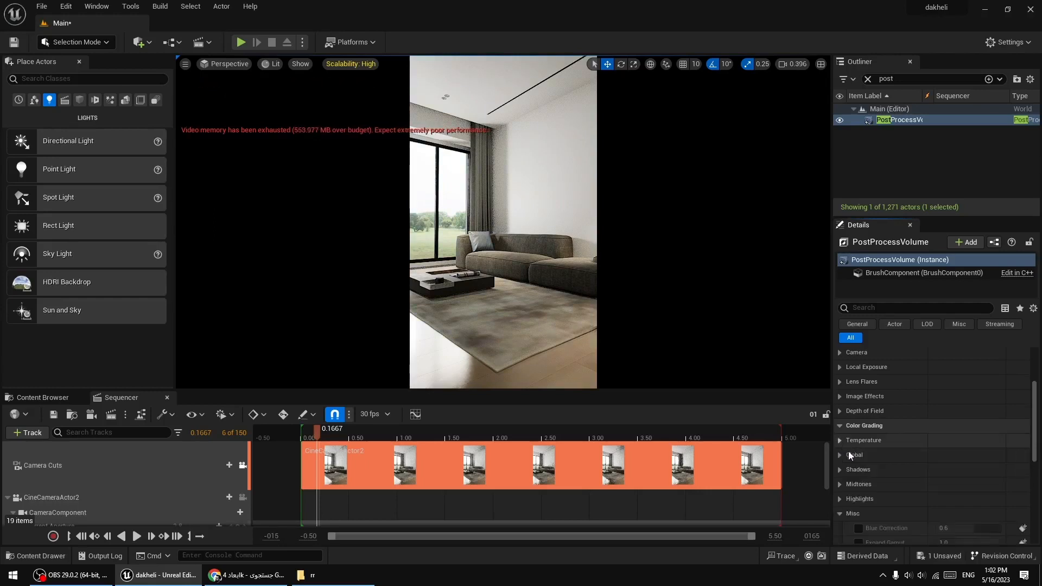
Enable the Saturation override in the Global color grading settings and set it to 2.
left_click(838, 456)
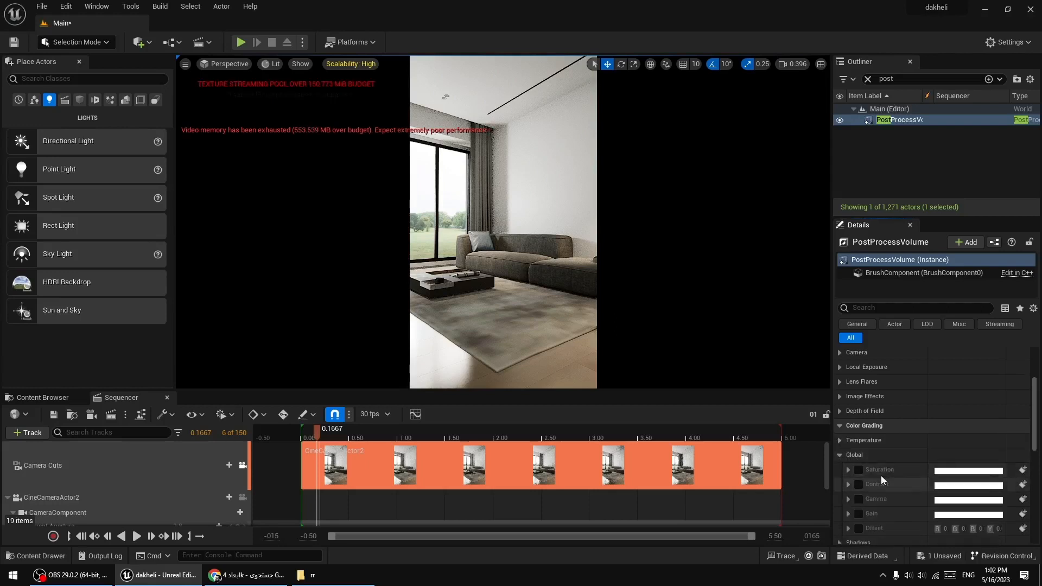
left_click(858, 470)
left_click(848, 470)
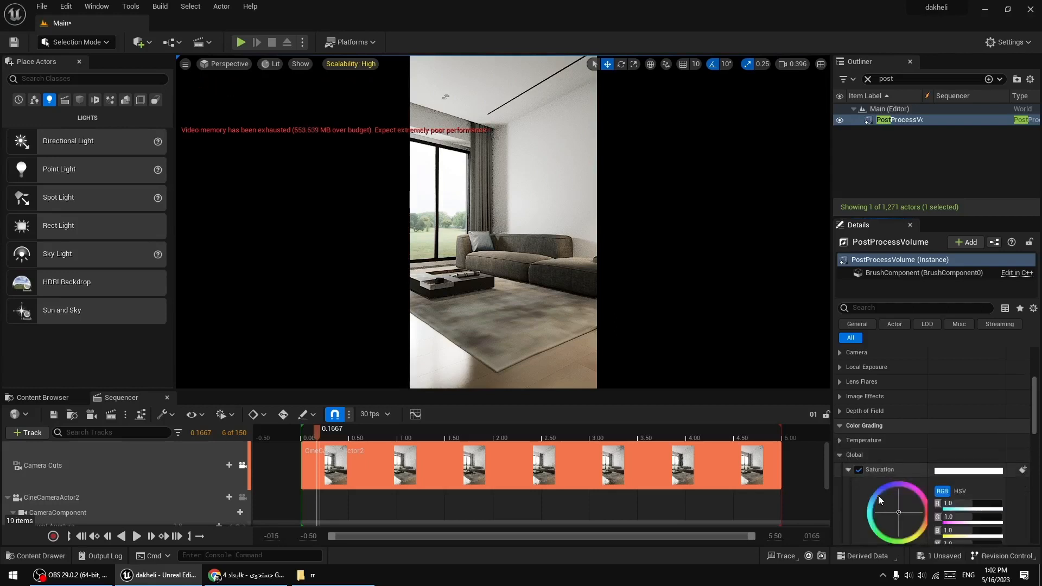
scroll(880, 495, "down", 3)
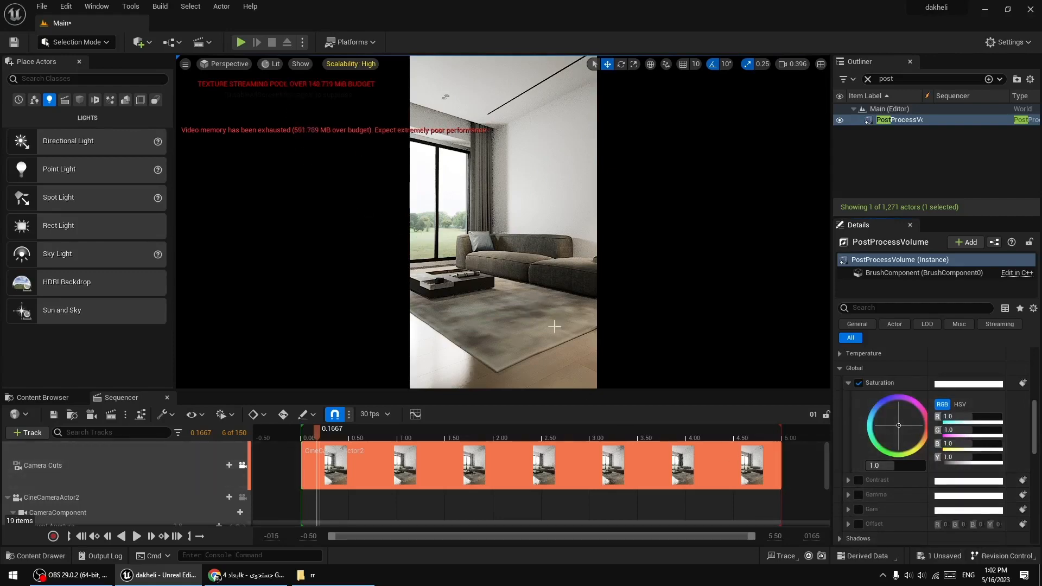
left_click(895, 465)
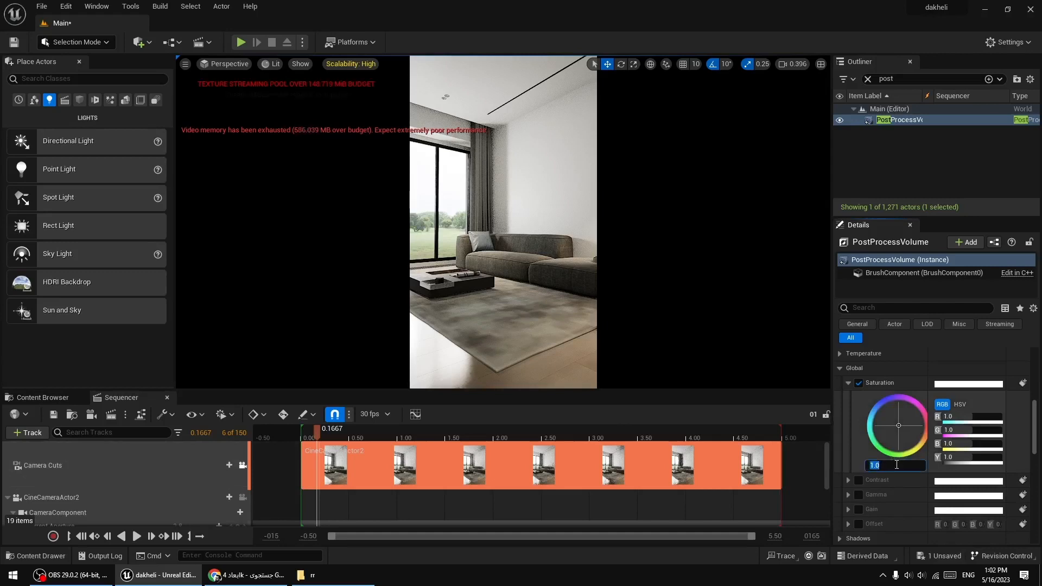
type("2")
key("Return")
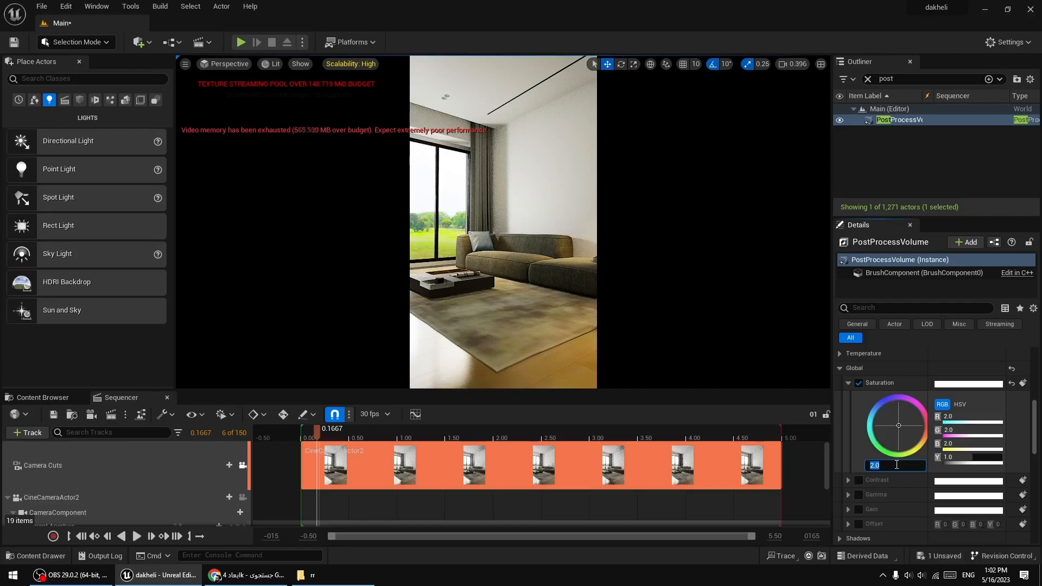
Compare Global Saturation values of 1.2 and 1.3, set it to 1.4, and collapse its color wheel.
type("1.2")
key("Return")
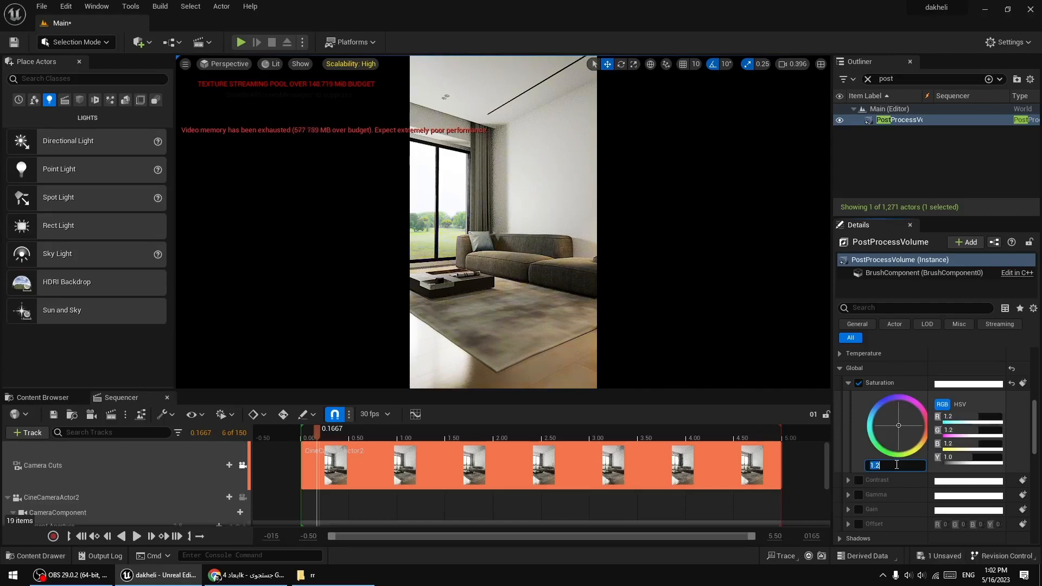
type("1.3")
key("Return")
type("1.4")
key("Return")
left_click(848, 383)
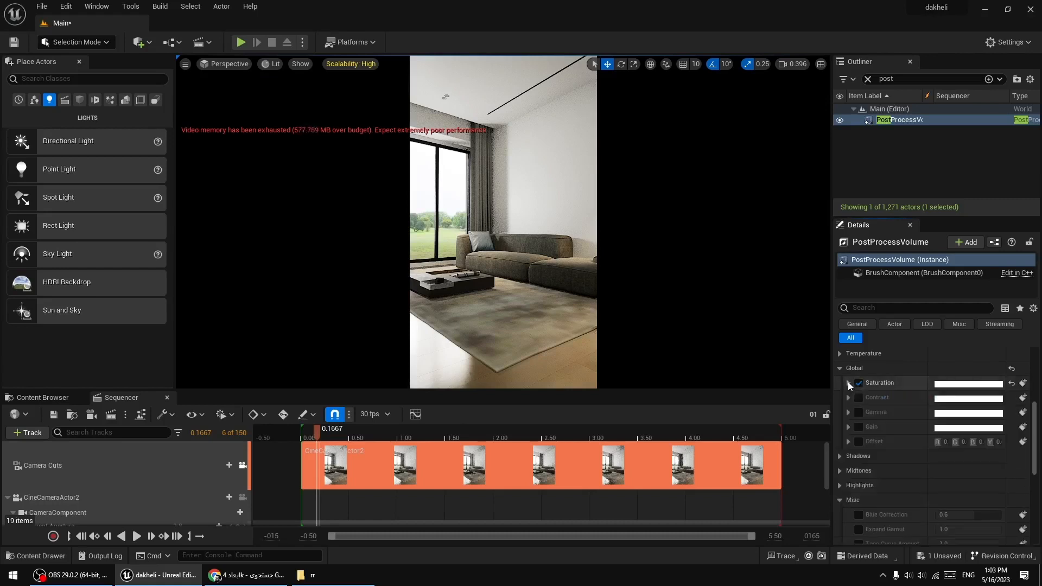
Enable the Global Contrast override and test strong contrast values of 3 and 2.
left_click(849, 398)
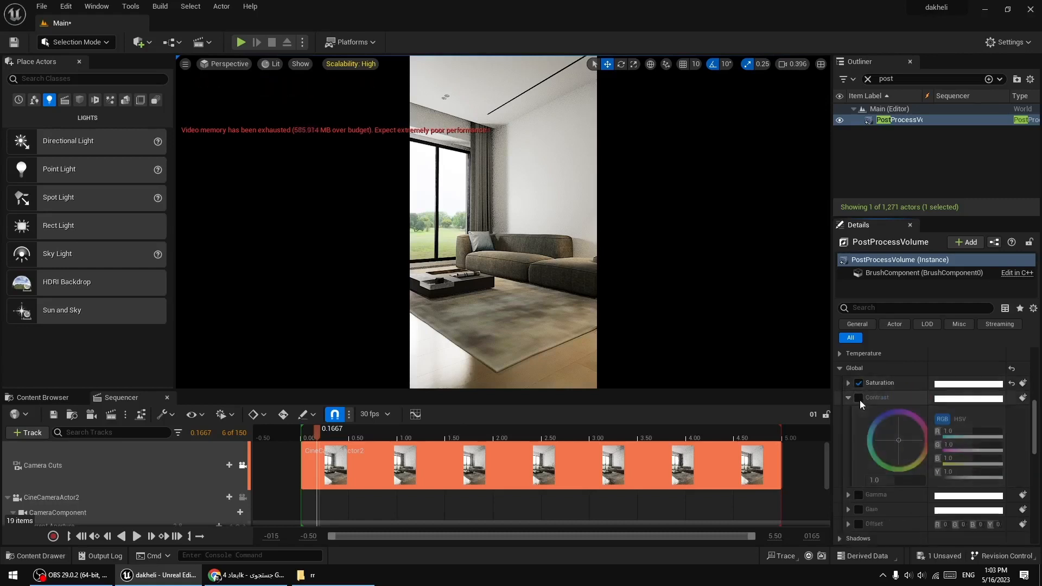
left_click(858, 398)
left_click(891, 481)
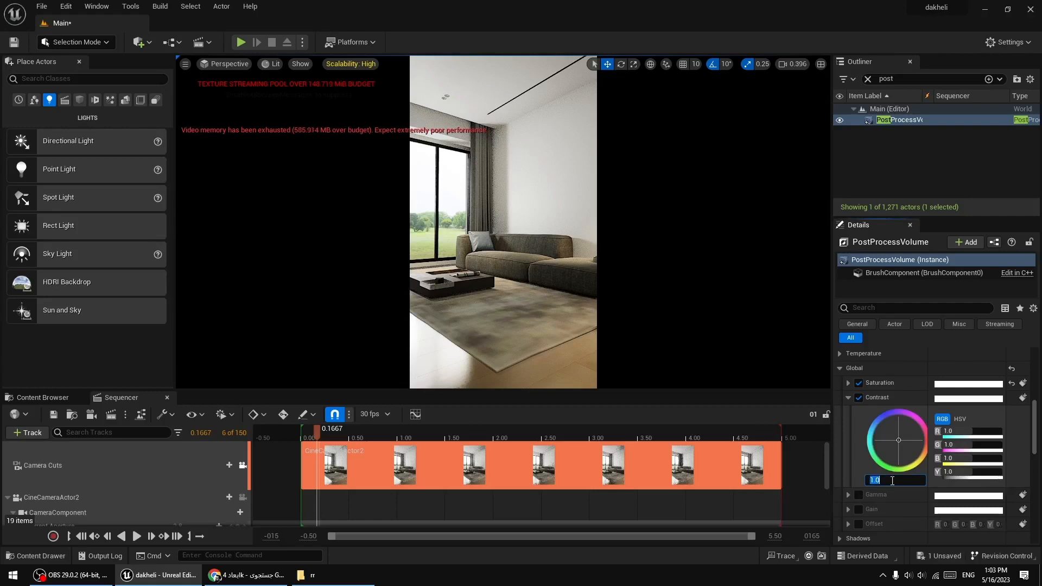
type("3")
key("Return")
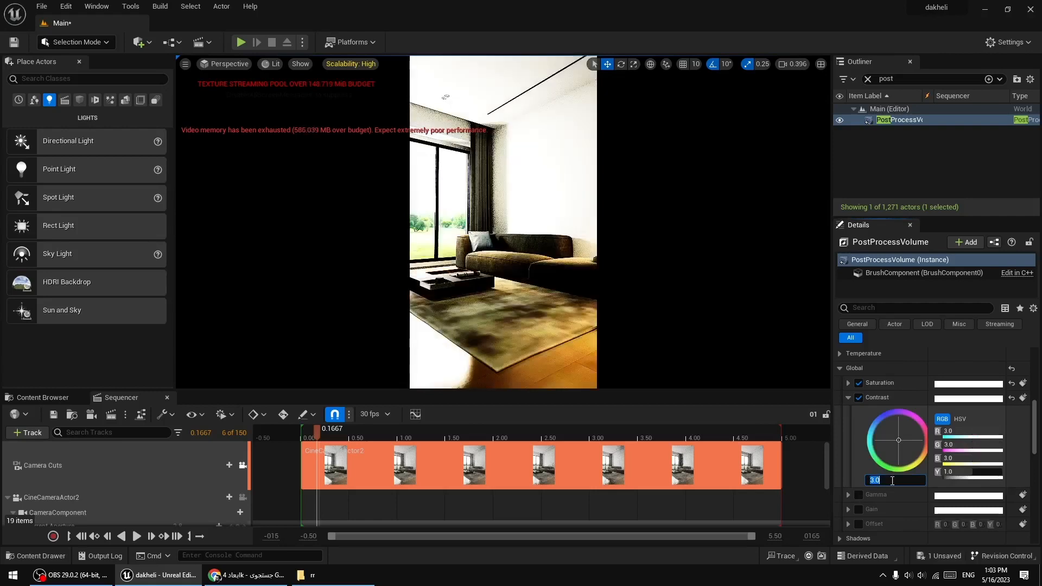
type("2")
key("Return")
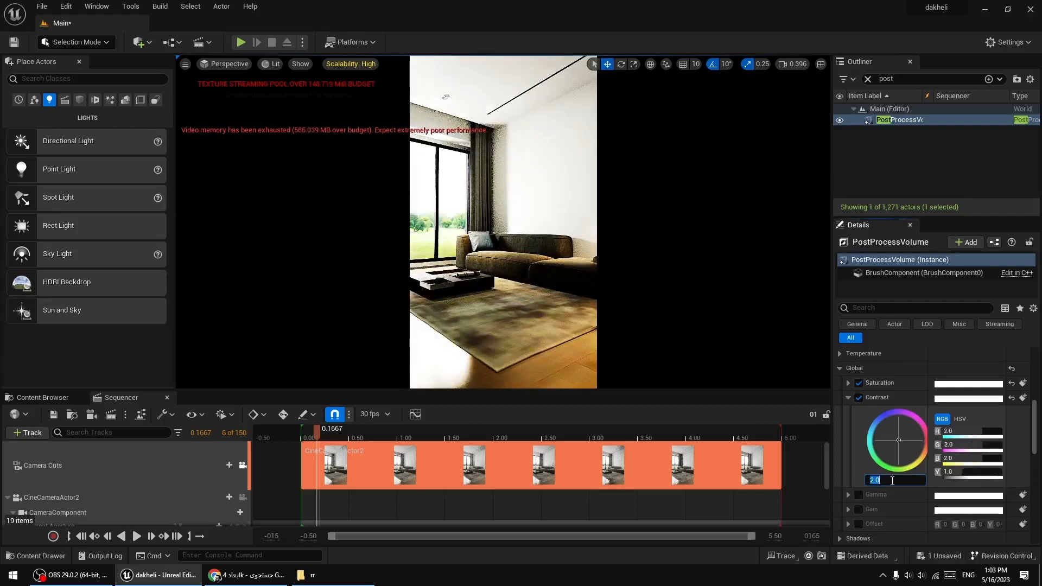
Compare Global Contrast values of 1.1 and 1.2, keep 1.1, and collapse its color wheel.
type("1.1")
key("Return")
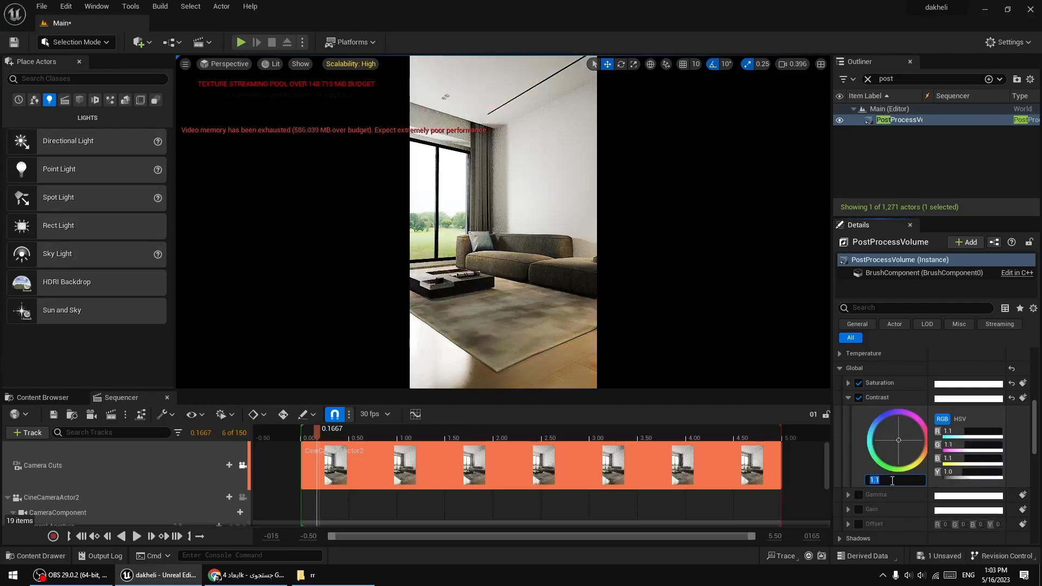
type("1.2")
key("Return")
type("1.1")
key("Return")
left_click(848, 398)
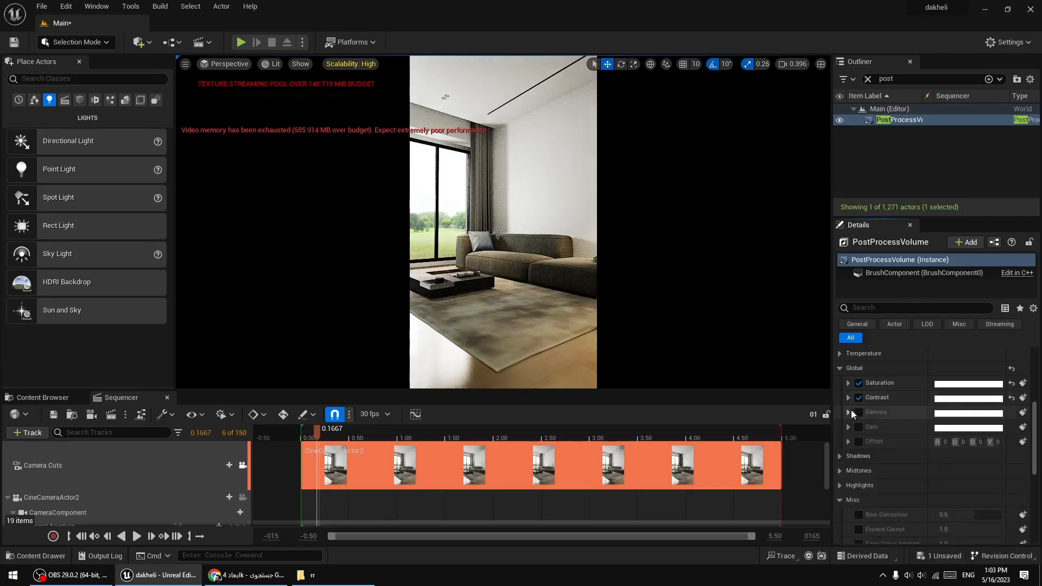
Enable the Global Gamma override and try values of 2, 0.5 and 1.1.
left_click(848, 412)
left_click(858, 412)
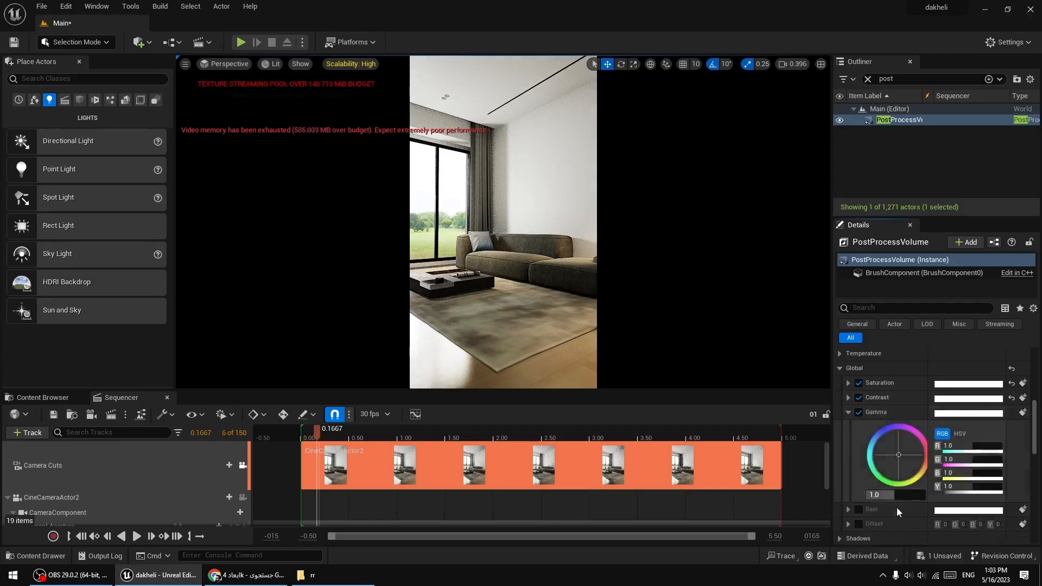
left_click(897, 495)
type("2")
key("Return")
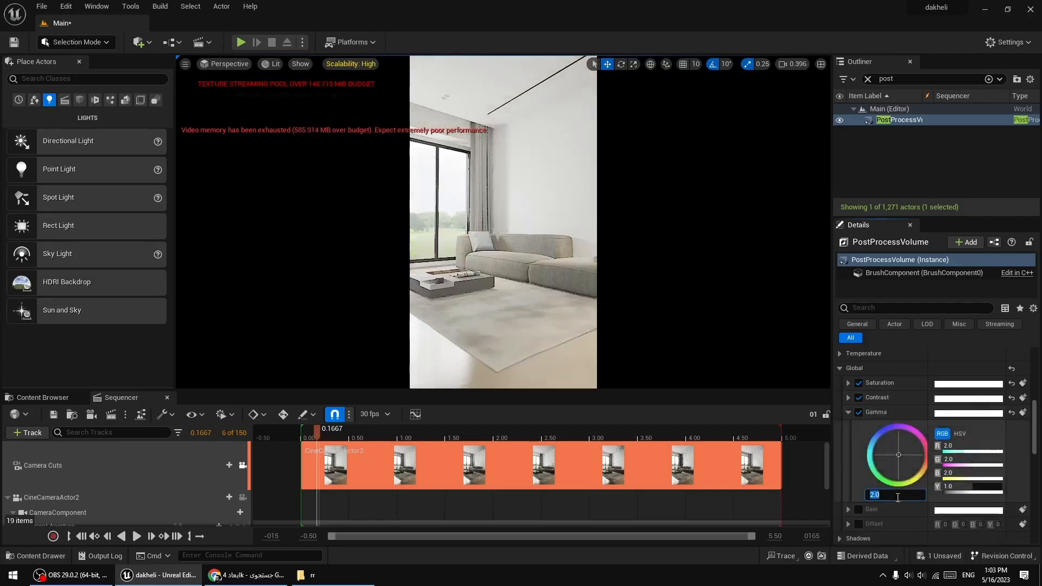
type("0.5")
key("Return")
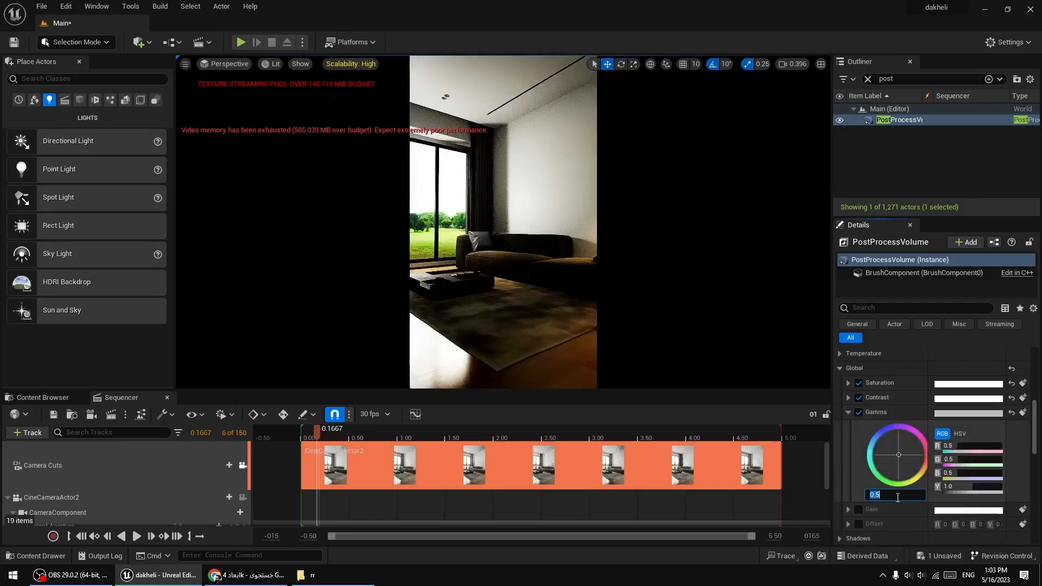
type("1.1")
key("Return")
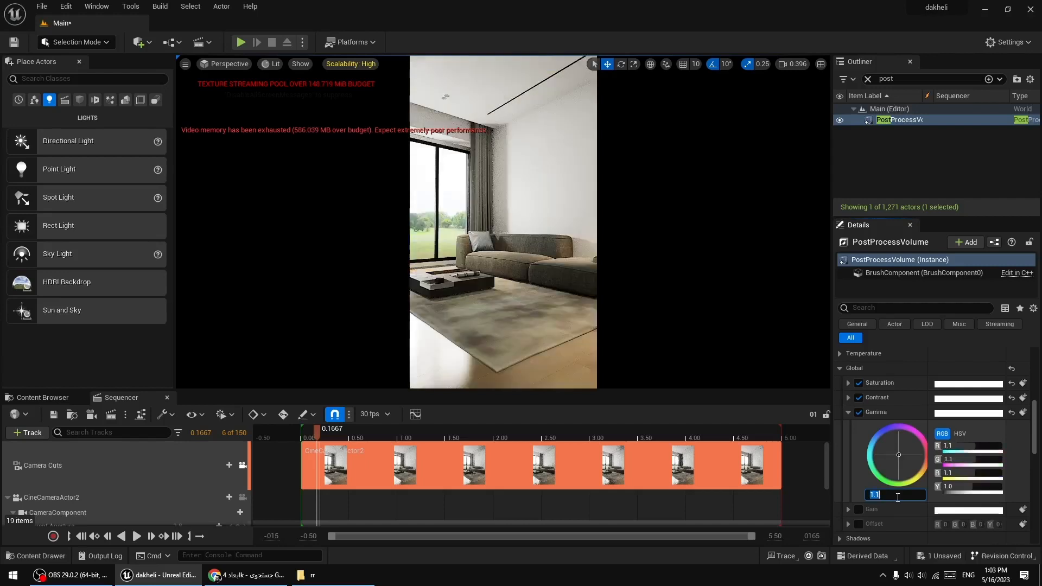
Toggle the Global Gamma override to compare, reset it to 1.0, disable the override, and collapse its color wheel.
left_click(859, 412)
left_click(859, 412)
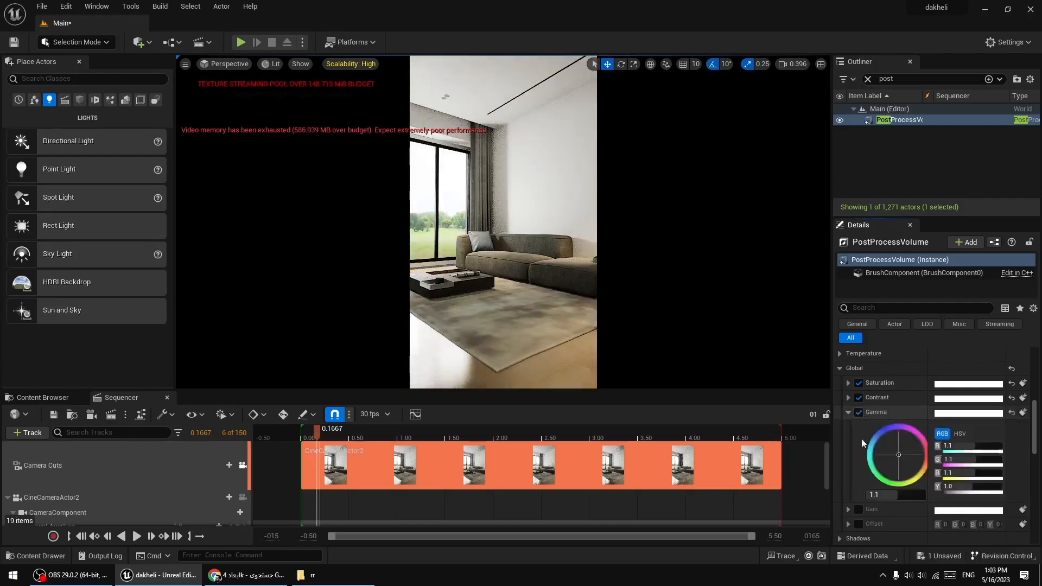
left_click(885, 495)
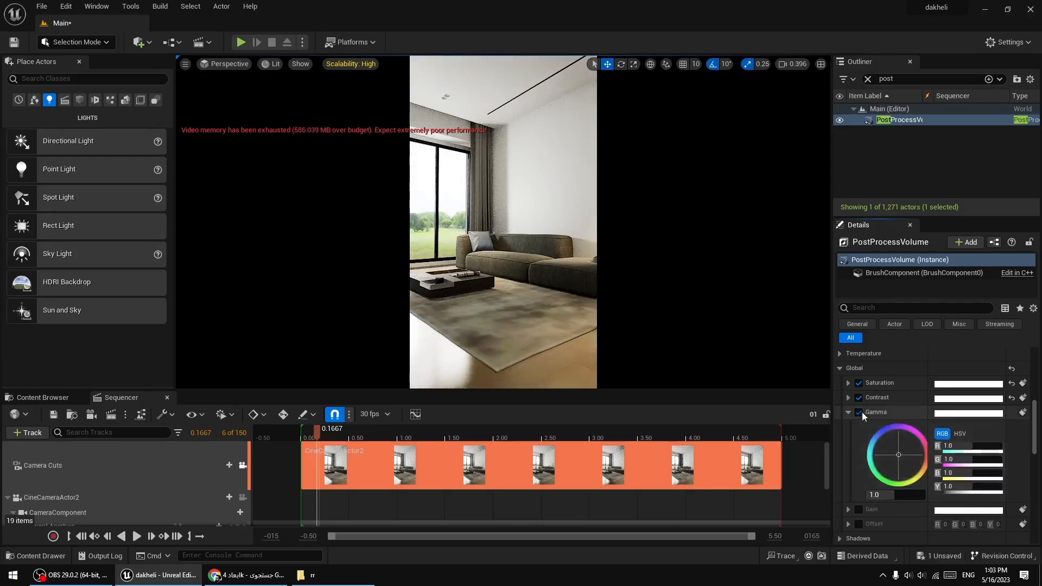
left_click(859, 413)
left_click(846, 413)
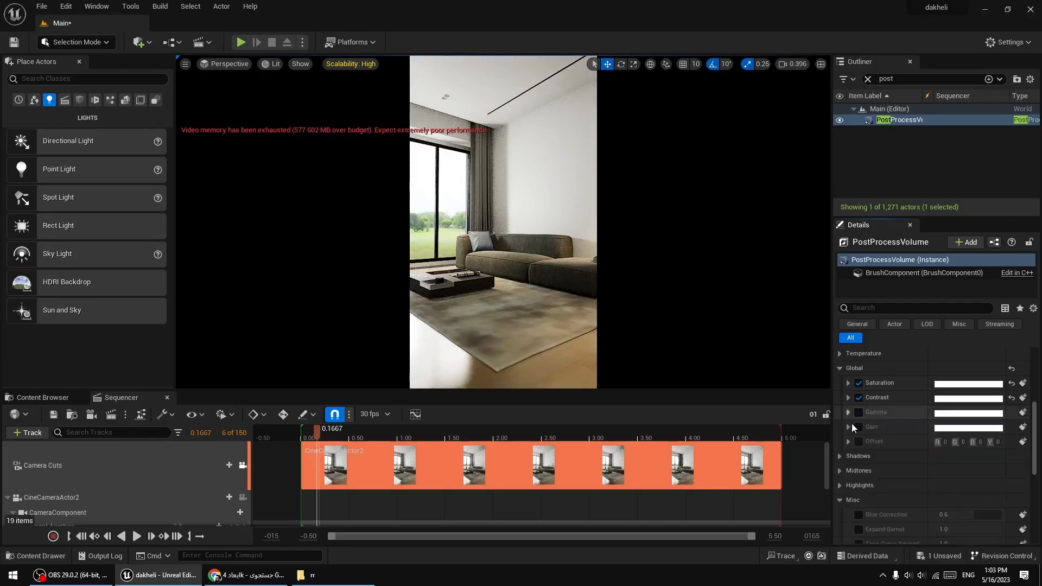
Enable the Contrast override in the Shadows section and test values of 1.5, 2, 3 and 4.
left_click(840, 457)
scroll(865, 470, "down", 2)
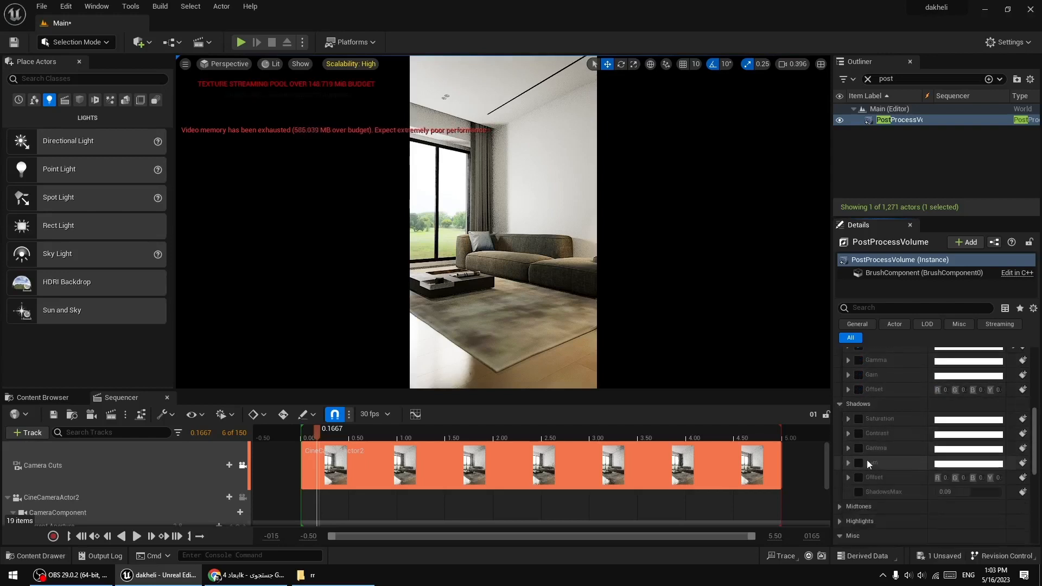
left_click(848, 433)
left_click(859, 434)
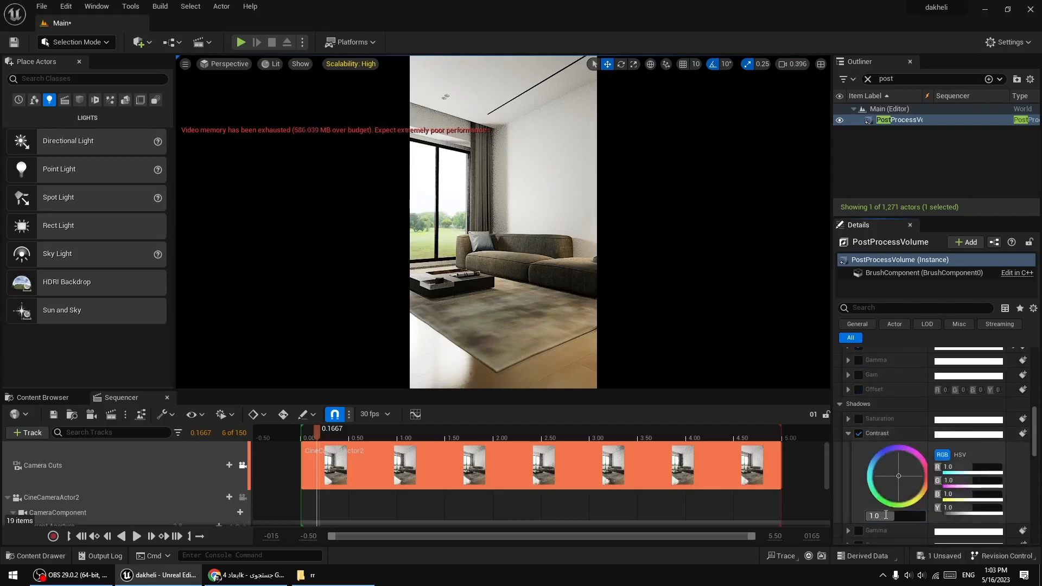
left_click(886, 515)
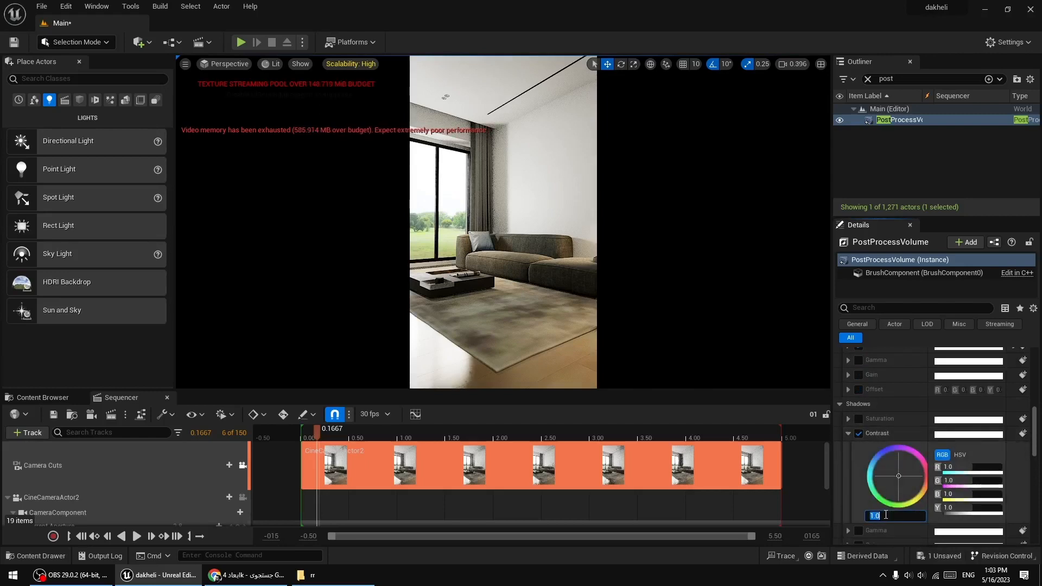
type("1.5")
key("Return")
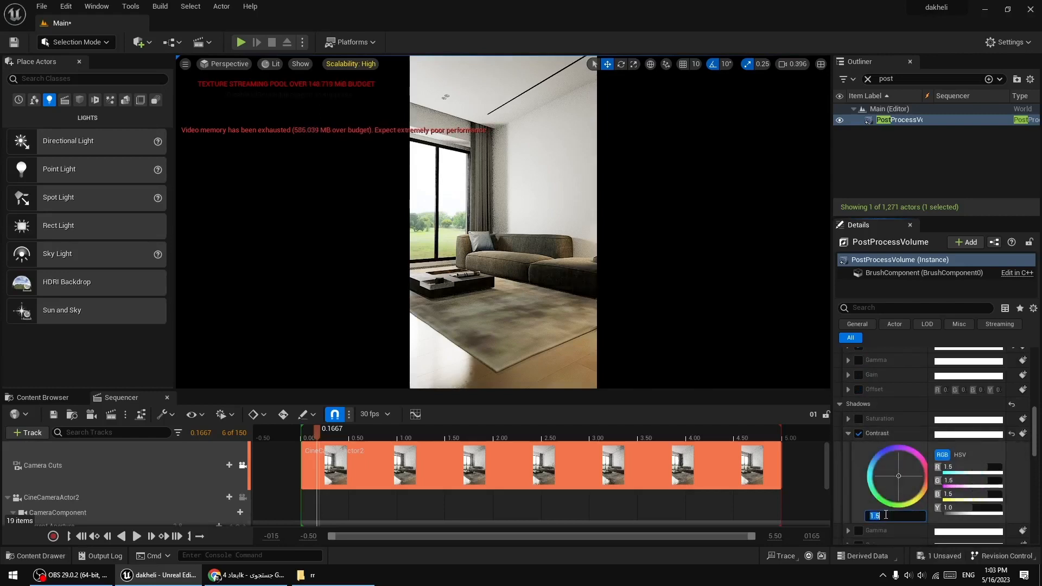
type("2")
key("Return")
type("3")
key("Return")
type("4")
key("Return")
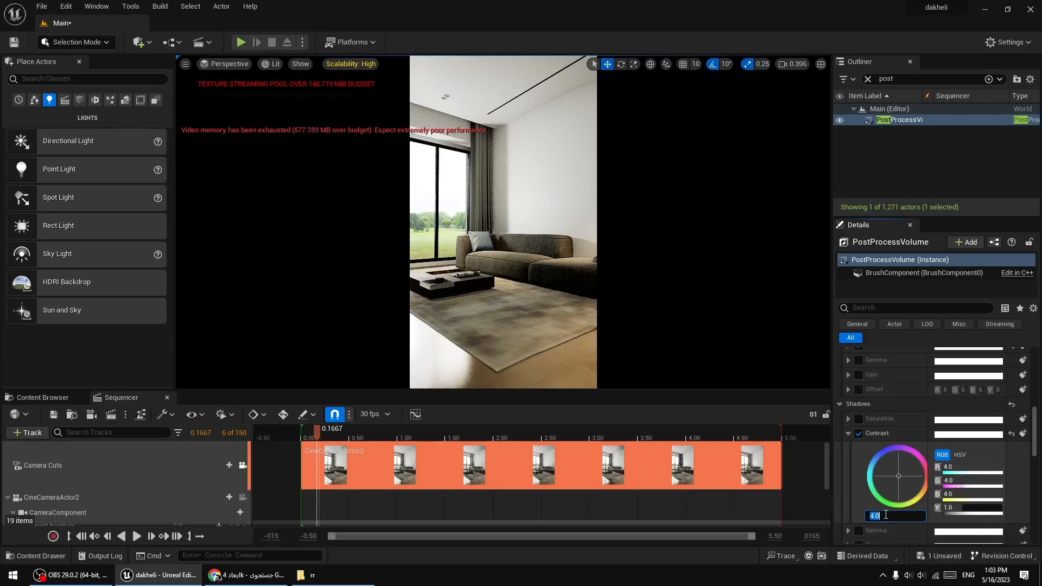
Return Shadows Contrast to 1 for comparison, set it to 1.1, and collapse its color wheel.
type("1")
key("Return")
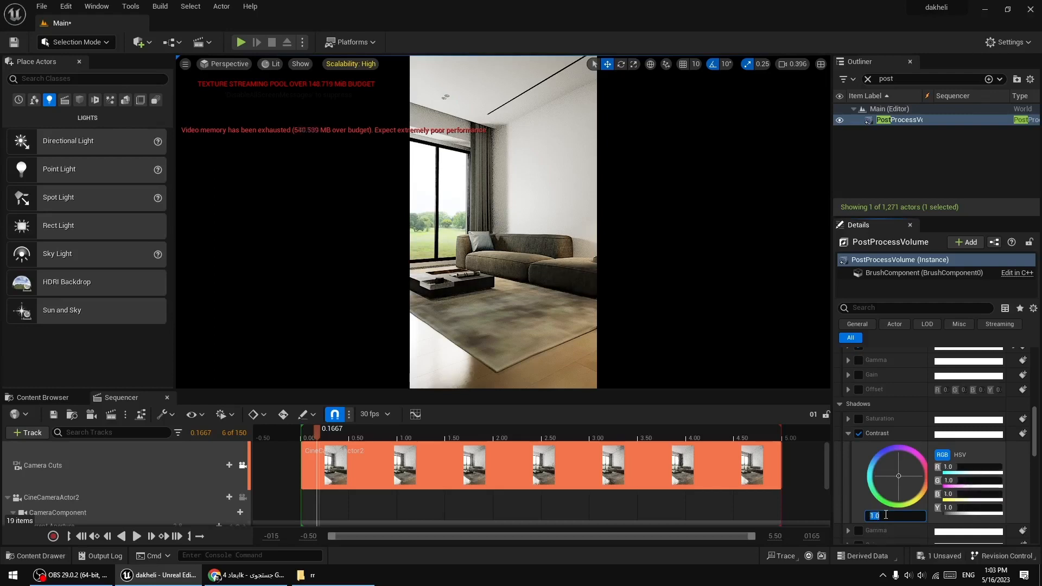
type("1.1")
key("Return")
left_click(847, 433)
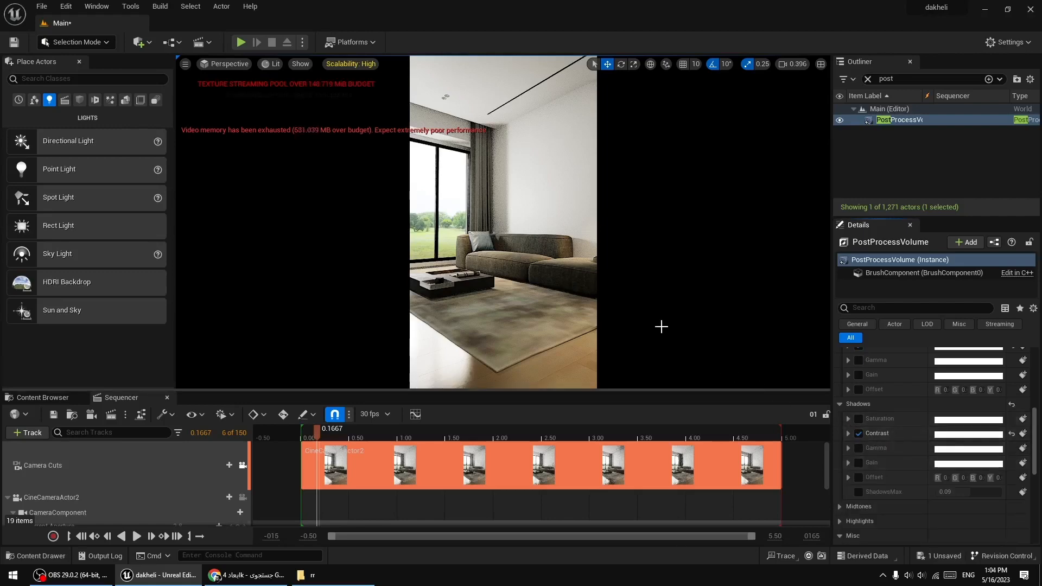
Set the Global Saturation of the PostProcessVolume to 1.2.
scroll(876, 394, "up", 3)
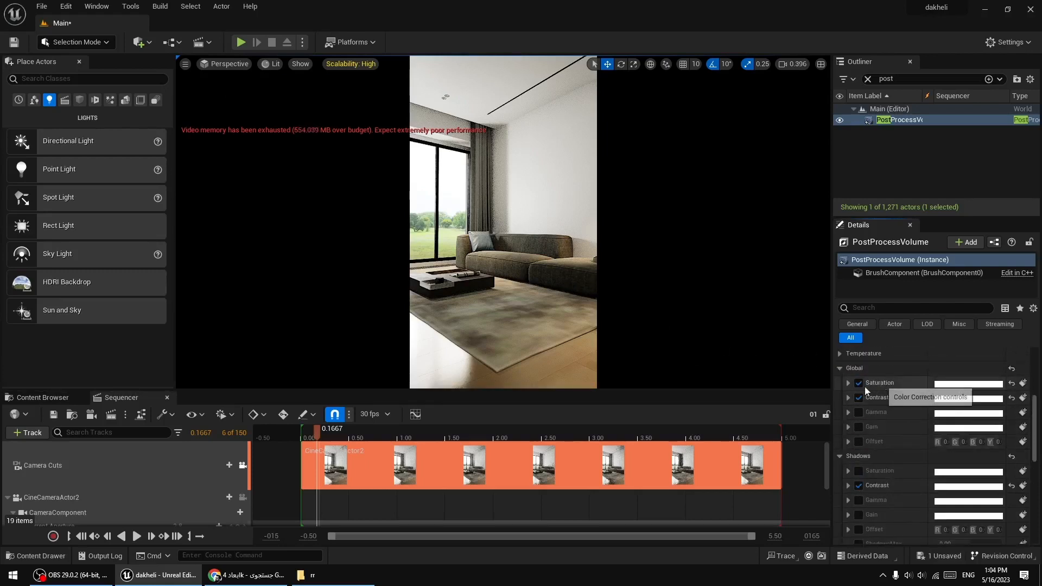
left_click(848, 383)
left_click(897, 466)
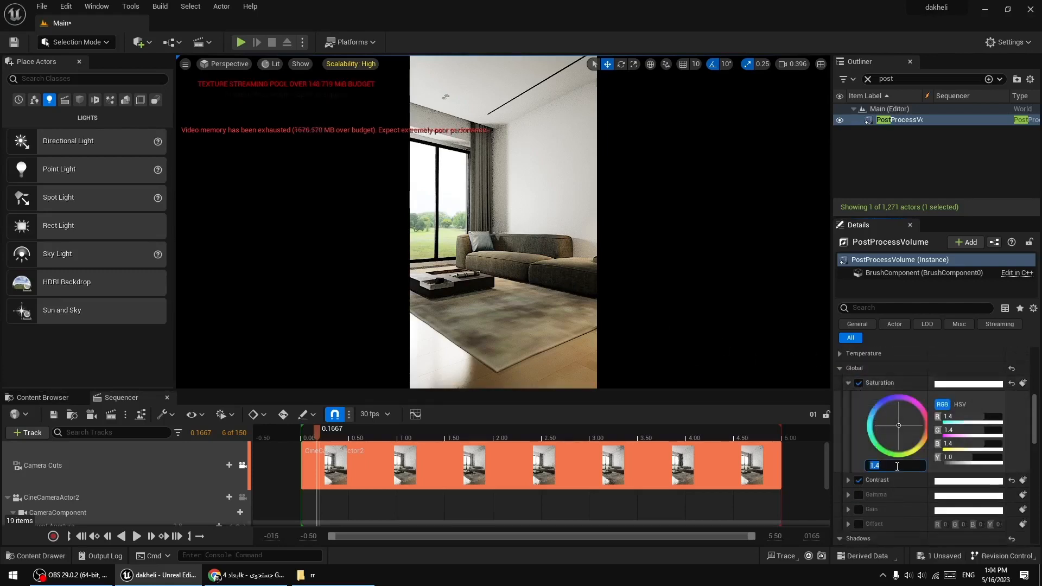
type("1.2")
key("Return")
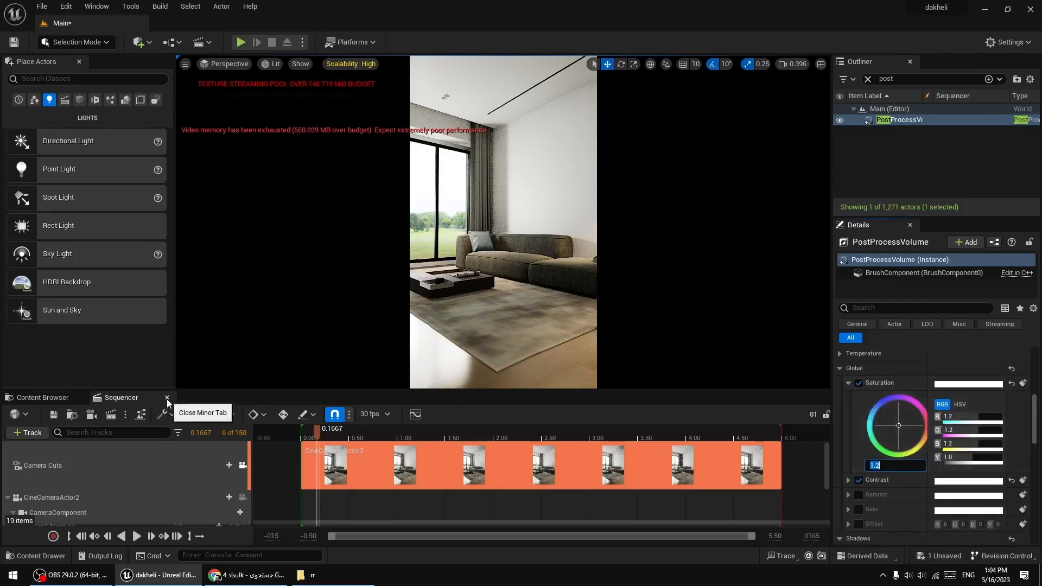
Save all modified content, including the Main map, and close the Sequencer.
left_click(58, 400)
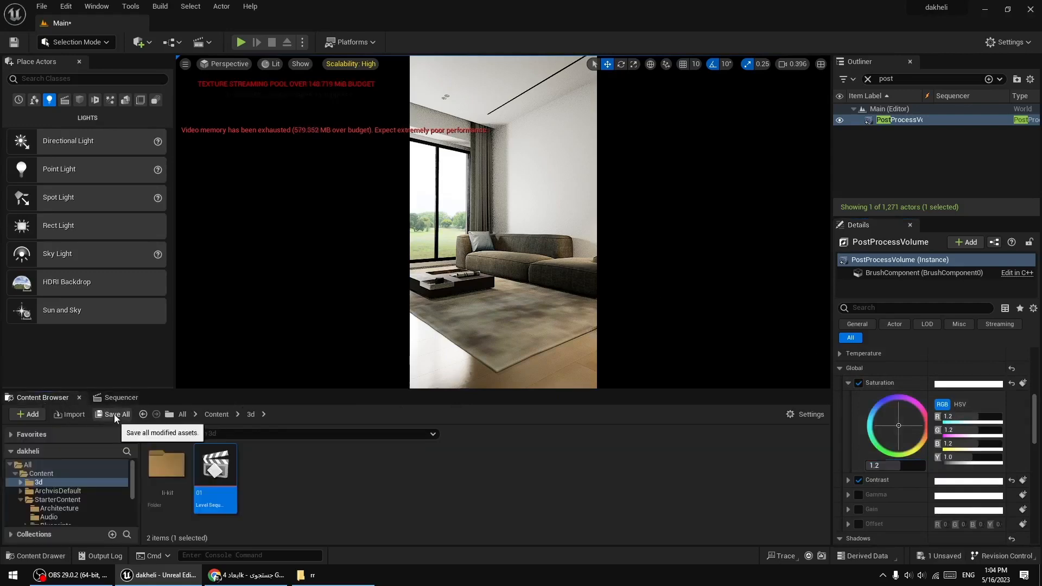
left_click(114, 414)
left_click(607, 409)
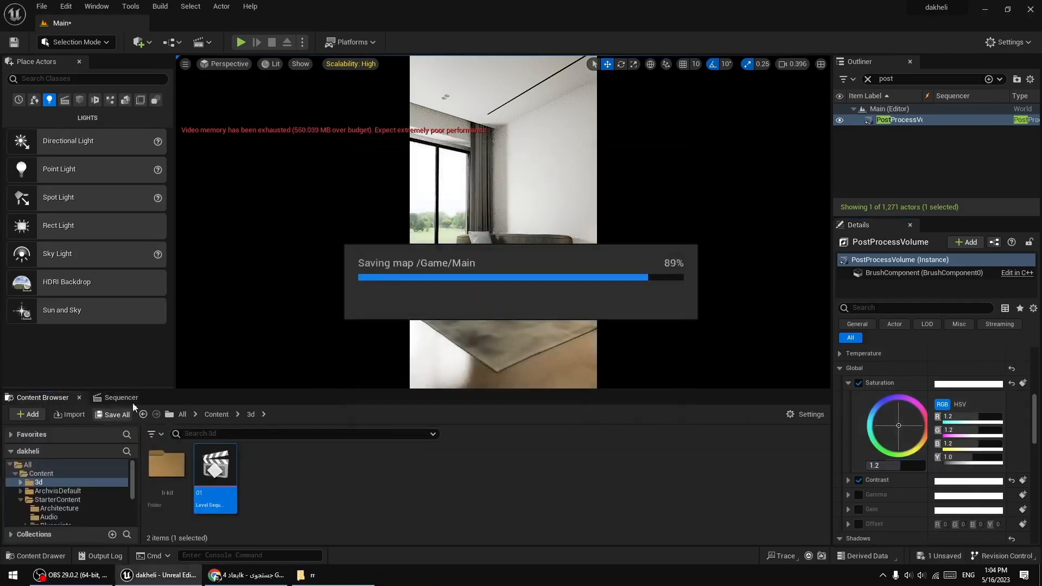
left_click(170, 398)
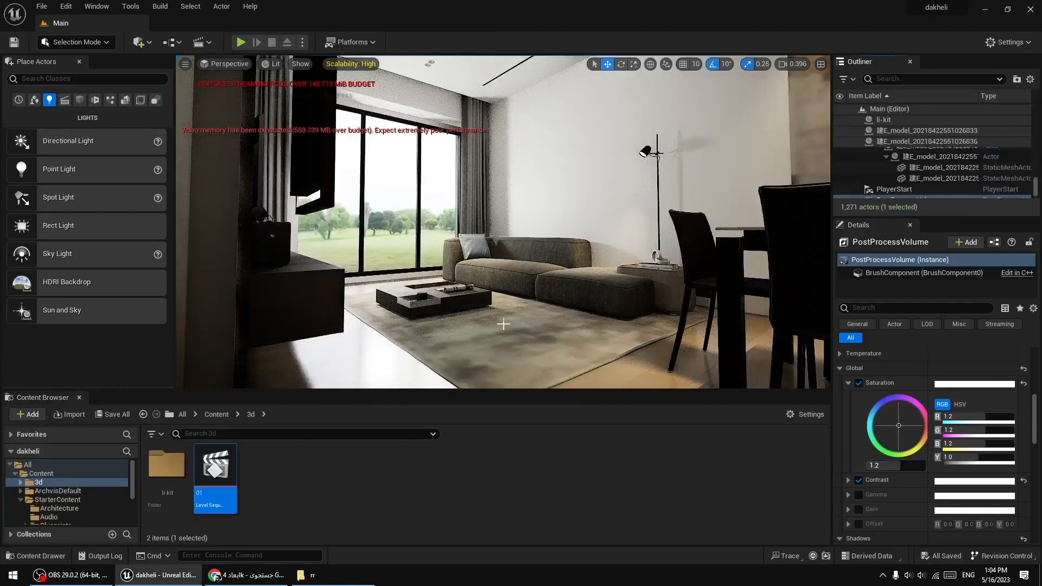
Look at the wood floor in the Path Tracing and Unlit view modes, and return to Lit.
right_click_drag(566, 326, 574, 429)
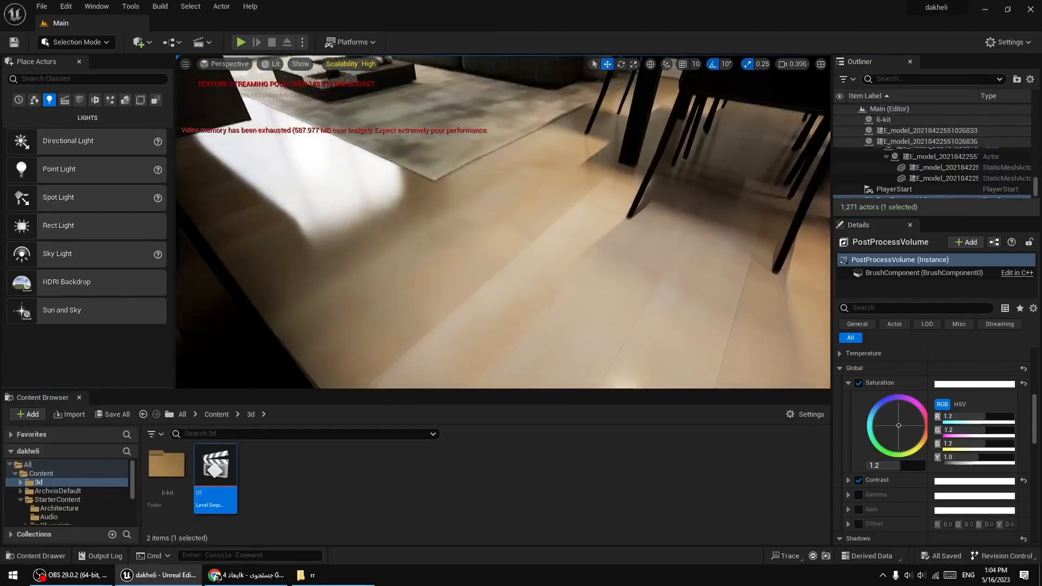
mouse_move(393, 210)
right_mouse_down()
mouse_move(434, 196)
mouse_move(392, 210)
right_mouse_up()
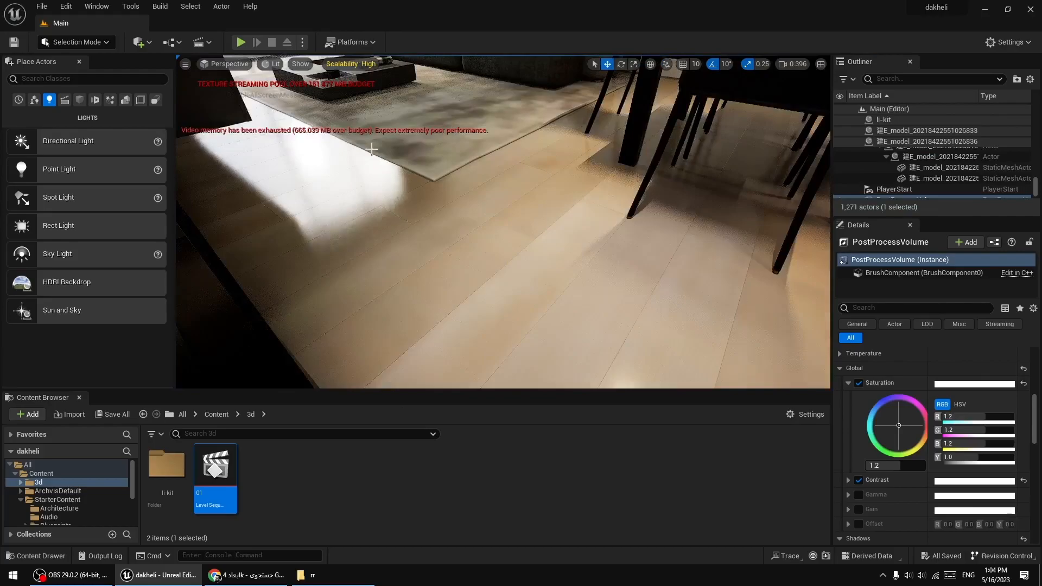
left_click(249, 65)
left_click(273, 63)
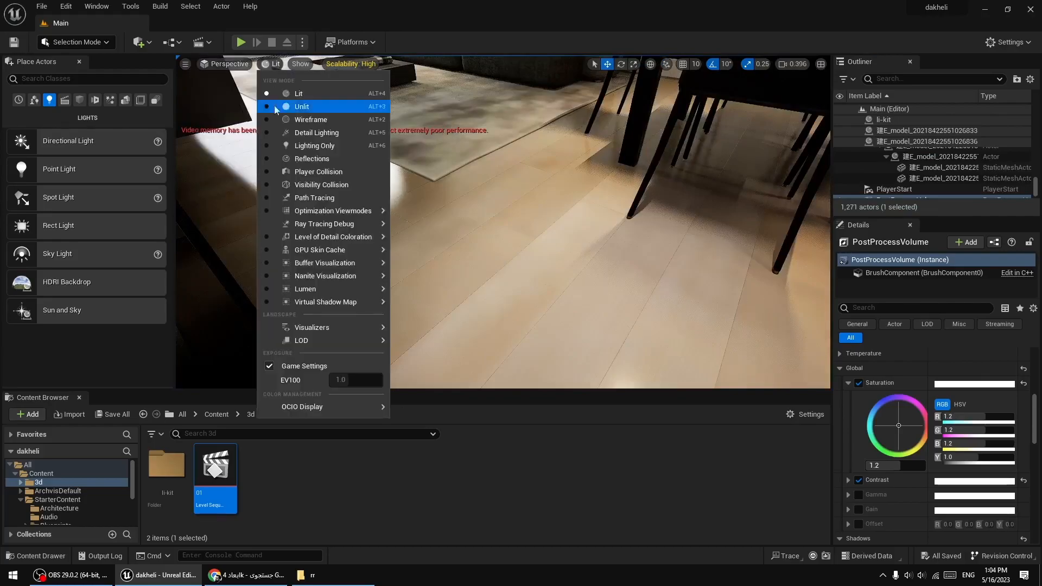
left_click(303, 198)
left_click(287, 64)
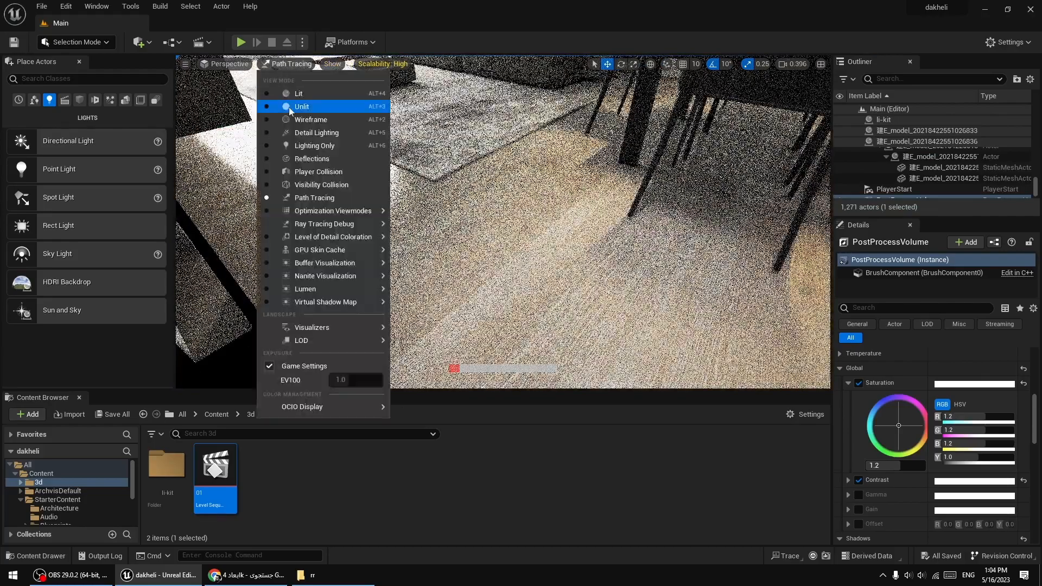
left_click(289, 107)
left_click(278, 63)
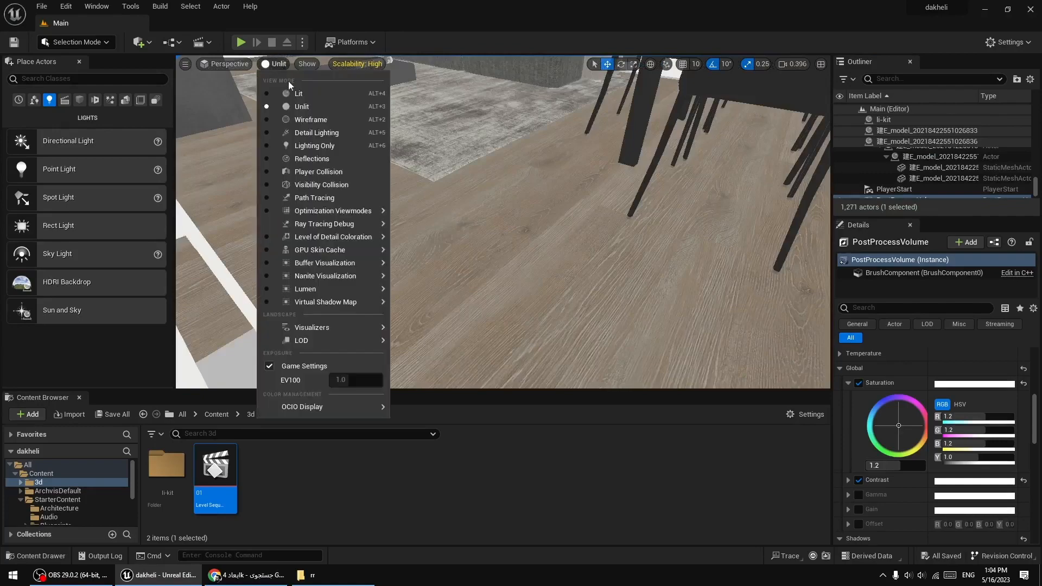
left_click(301, 93)
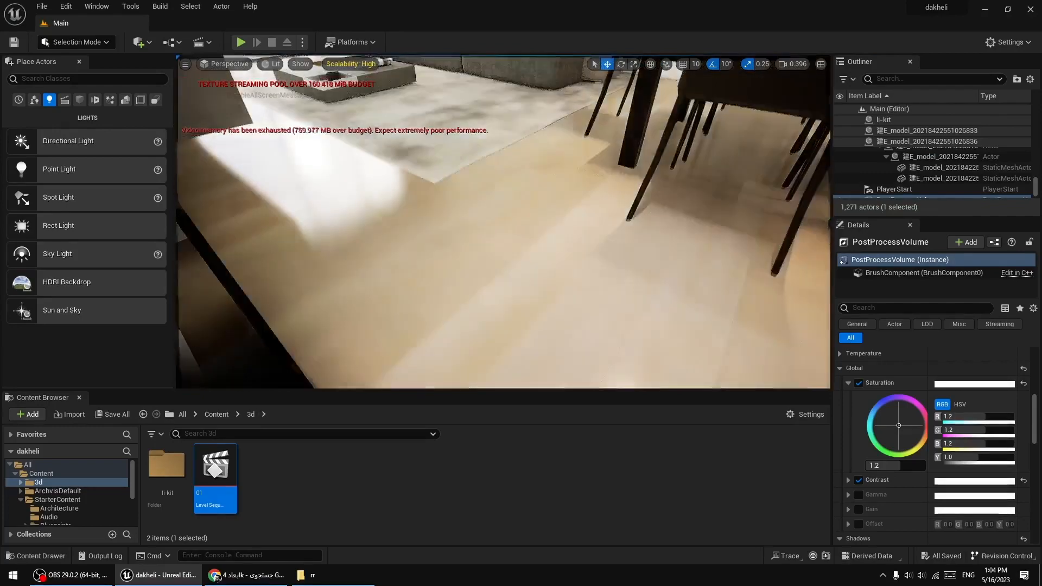
Try to raise the living room rug, and undo the move.
right_click_drag(504, 222, 507, 183)
key("w")
key("s")
left_click(540, 258)
left_click_drag(519, 239, 519, 206)
key("ctrl+z")
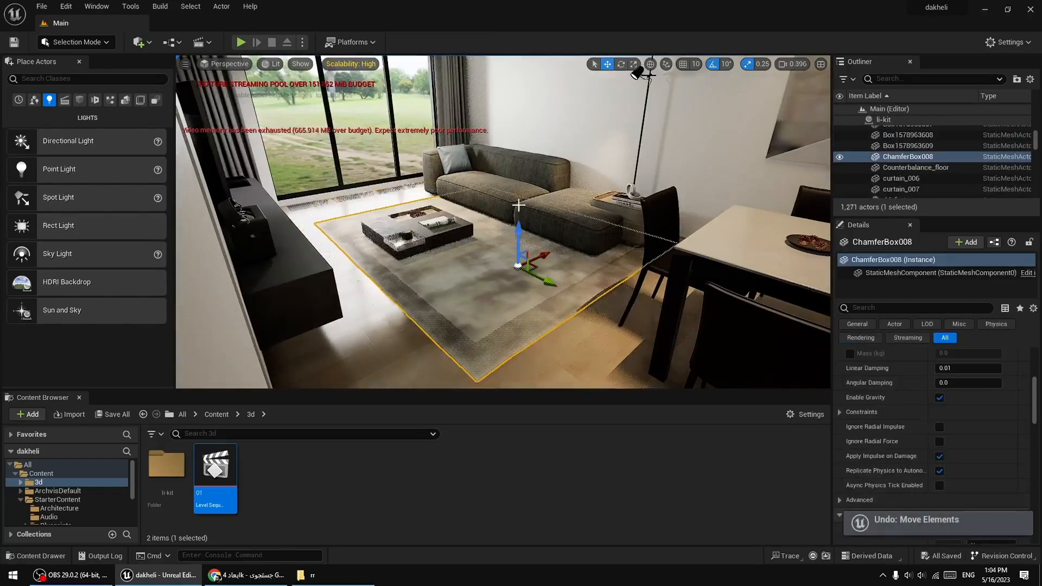
Duplicate CineCameraActor2 at its original position and move the copy toward the dining table.
key("w")
right_click_drag(520, 207, 743, 207)
key("w")
key("s")
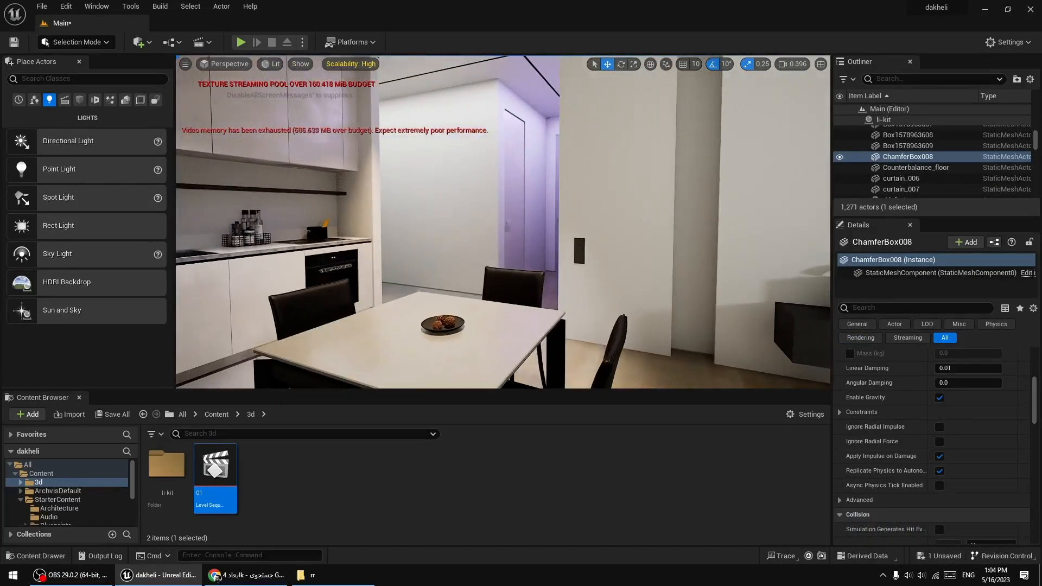
key("w")
right_click_drag(537, 279, 543, 279)
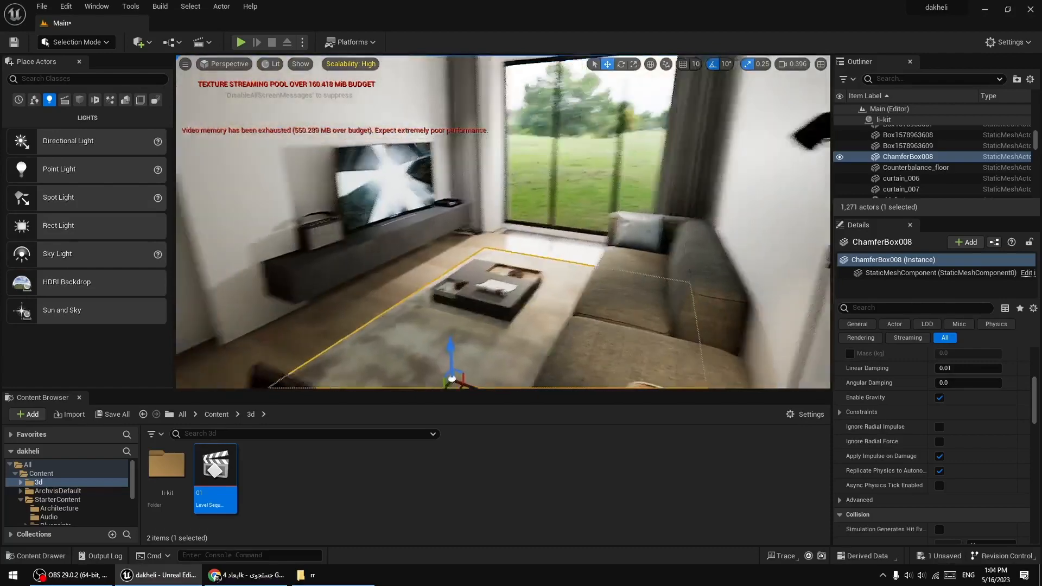
right_click_drag(514, 276, 444, 265)
key("s")
left_click(464, 222)
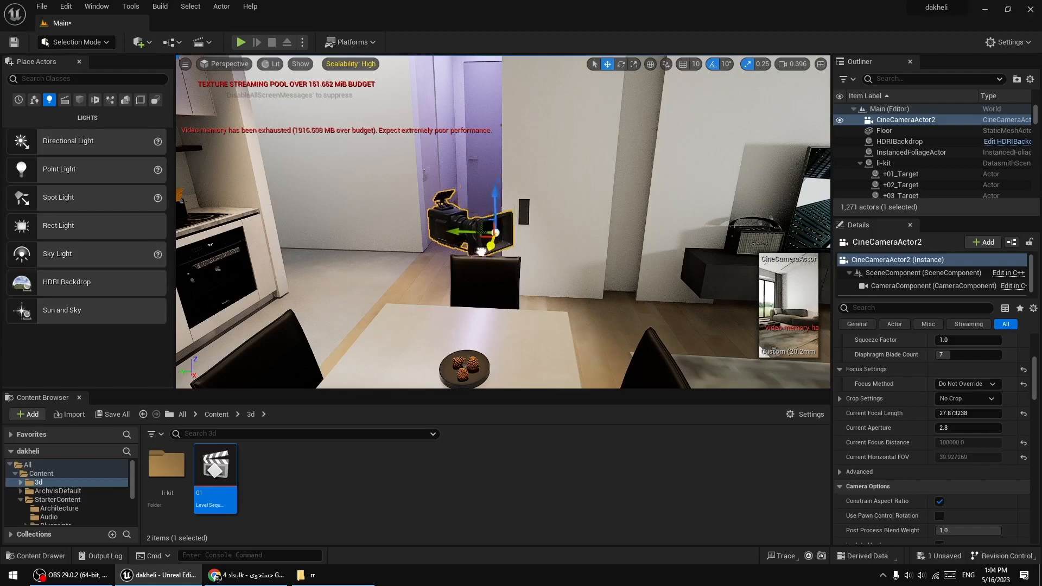
key("ctrl+z")
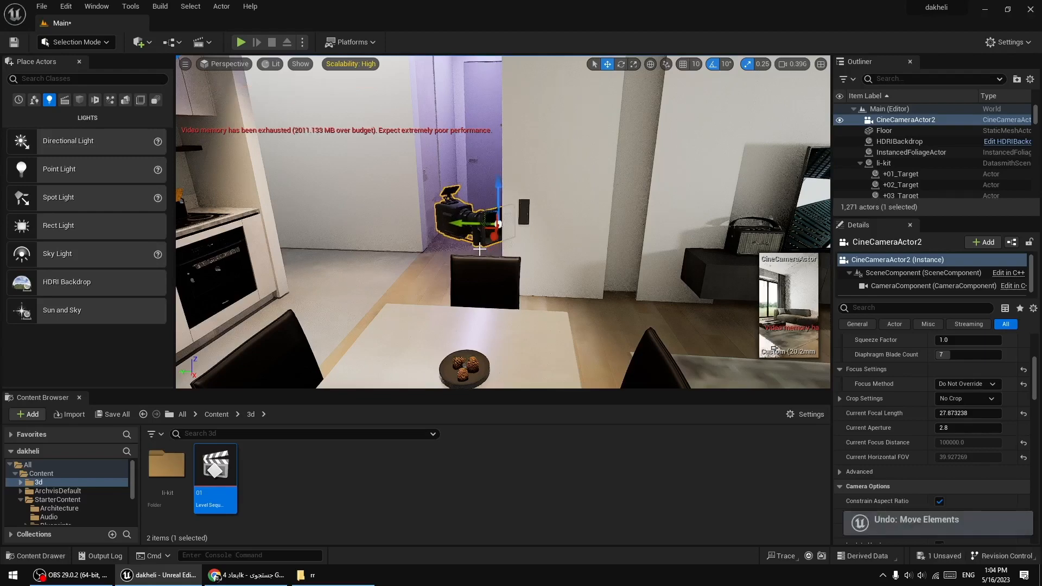
key("ctrl+d")
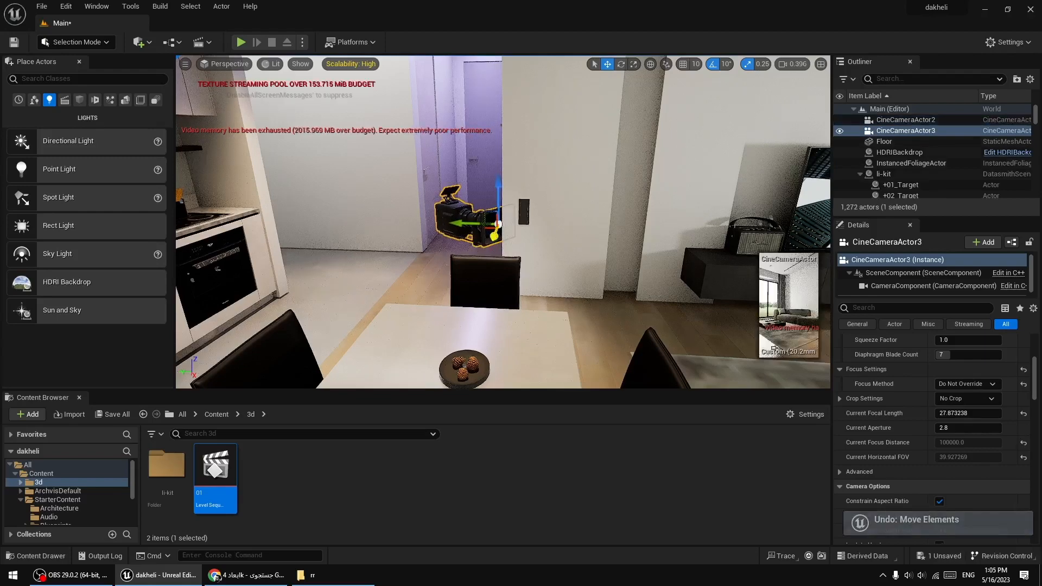
left_click_drag(499, 223, 362, 332)
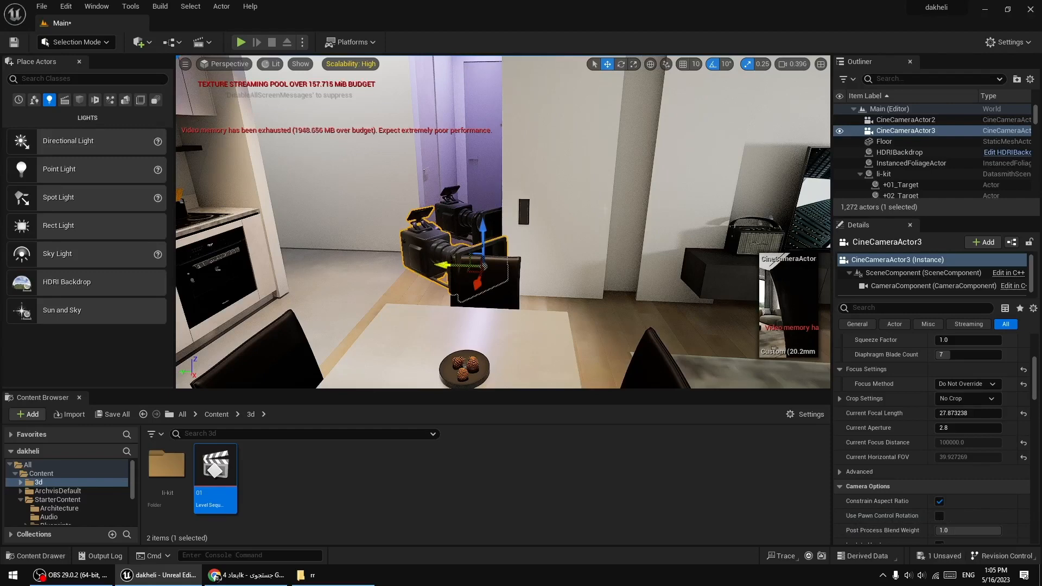
Pilot CineCameraActor3 and reposition it to face the TV wall, framing the media console and coffee table.
left_click(216, 69)
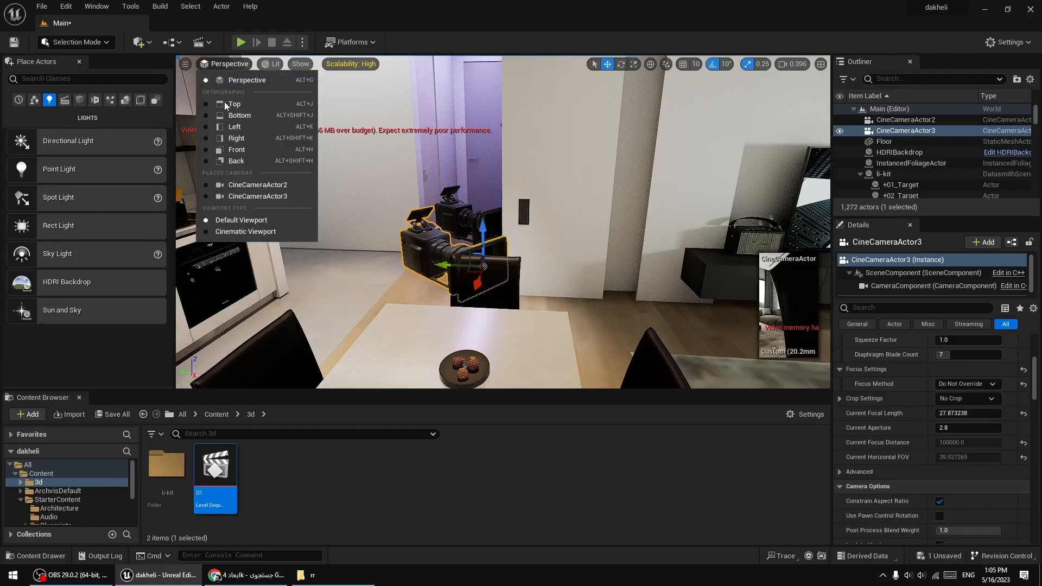
left_click(243, 195)
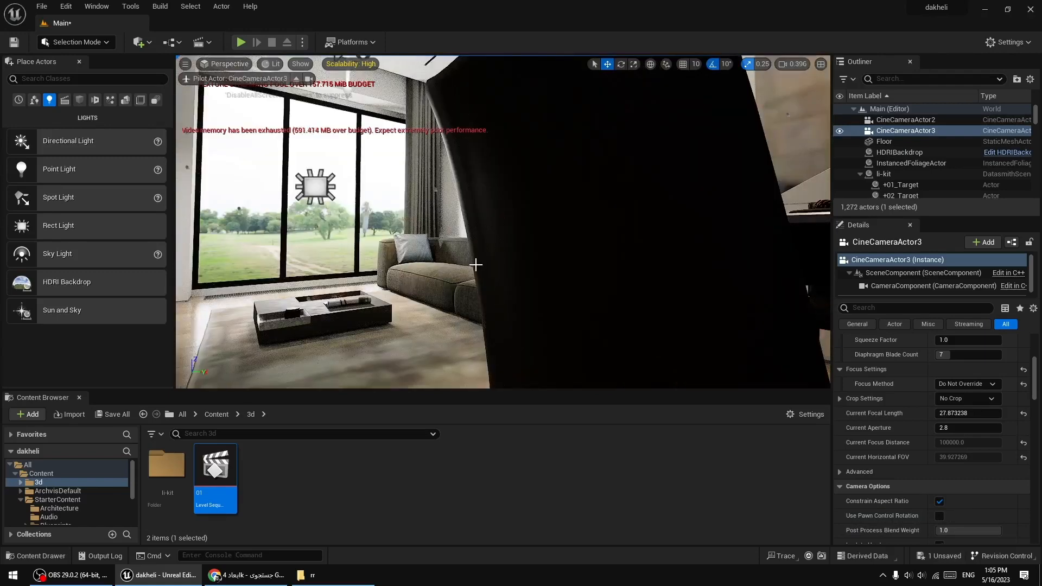
right_click_drag(476, 265, 504, 252)
key("w")
key("s")
key("e")
key("s")
key("s")
key("w")
key("s")
key("s")
key("w")
key("s")
key("a")
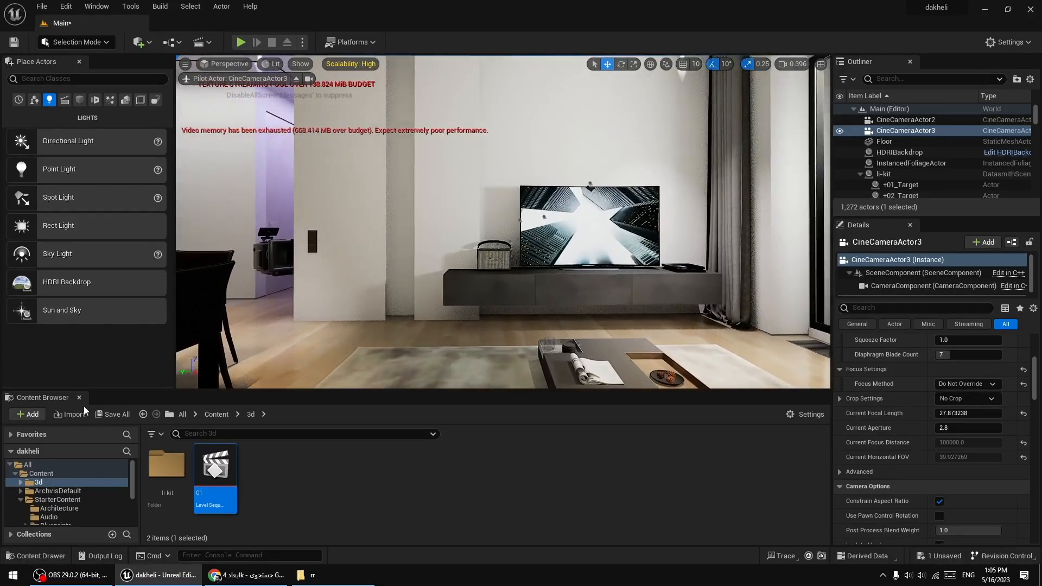
Create a Level Sequence named 02 in the 3d folder and open it.
right_click(354, 478)
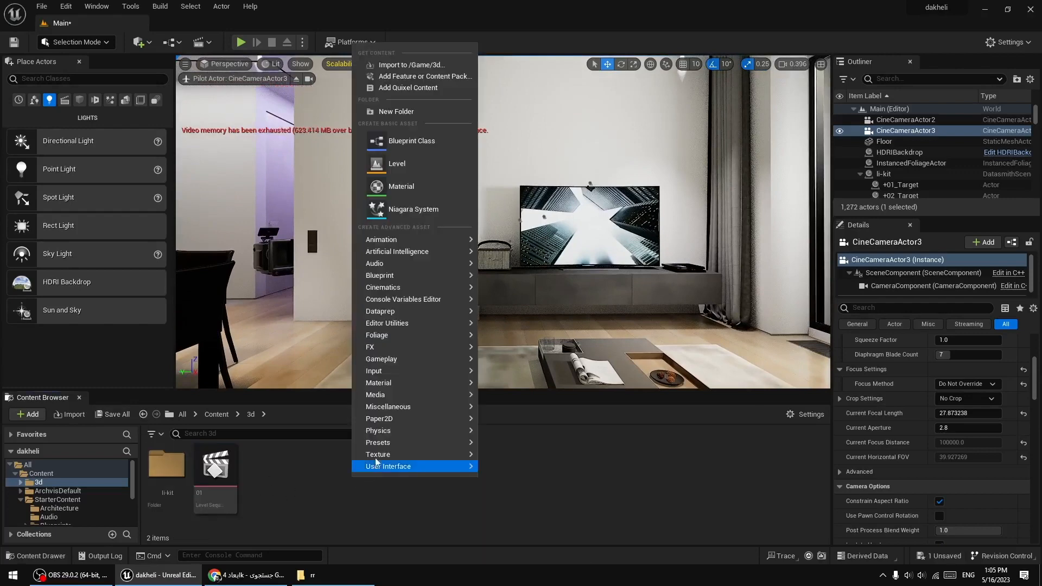
mouse_move(400, 289)
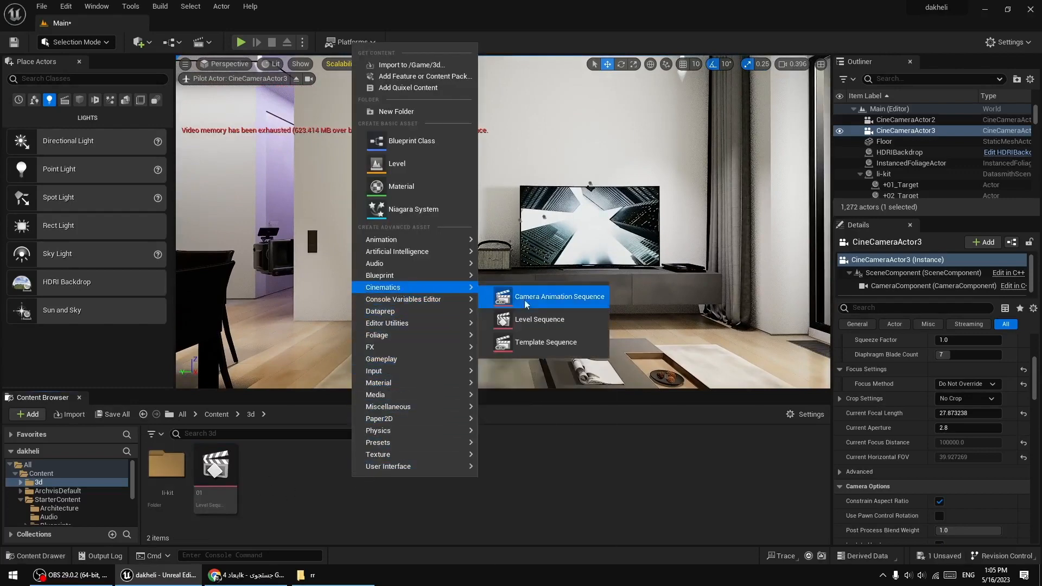
left_click(539, 319)
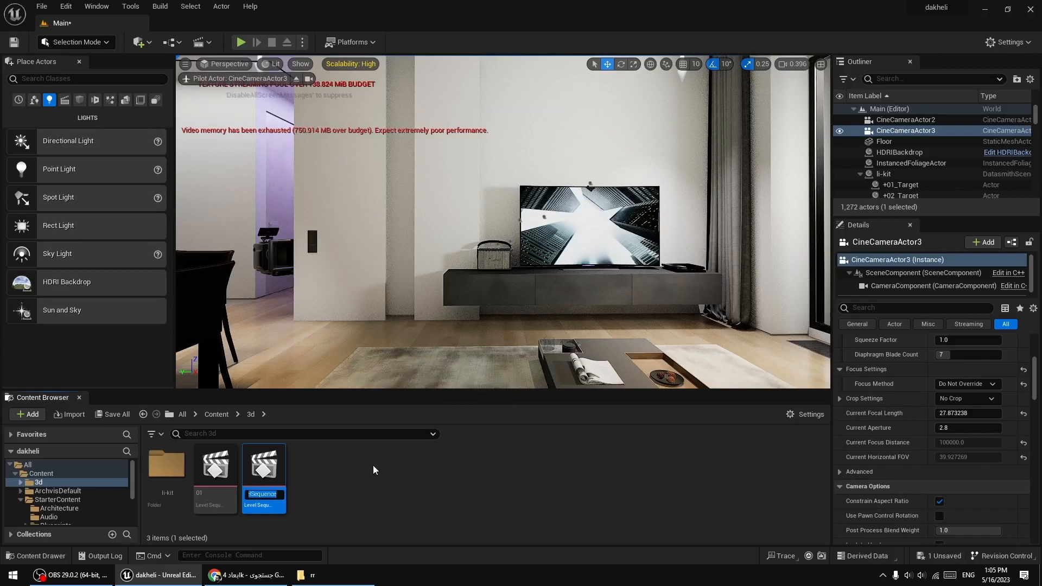
type("02")
key("Return")
double_click(274, 462)
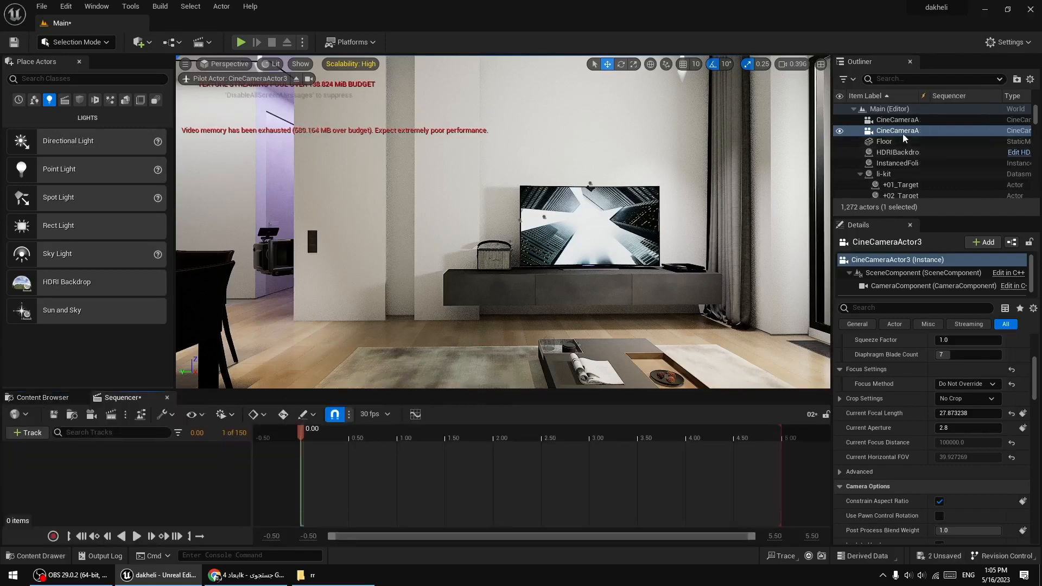
Add CineCameraActor3 to sequence 02 and bring up its Filmback and lens settings.
left_click_drag(897, 130, 273, 488)
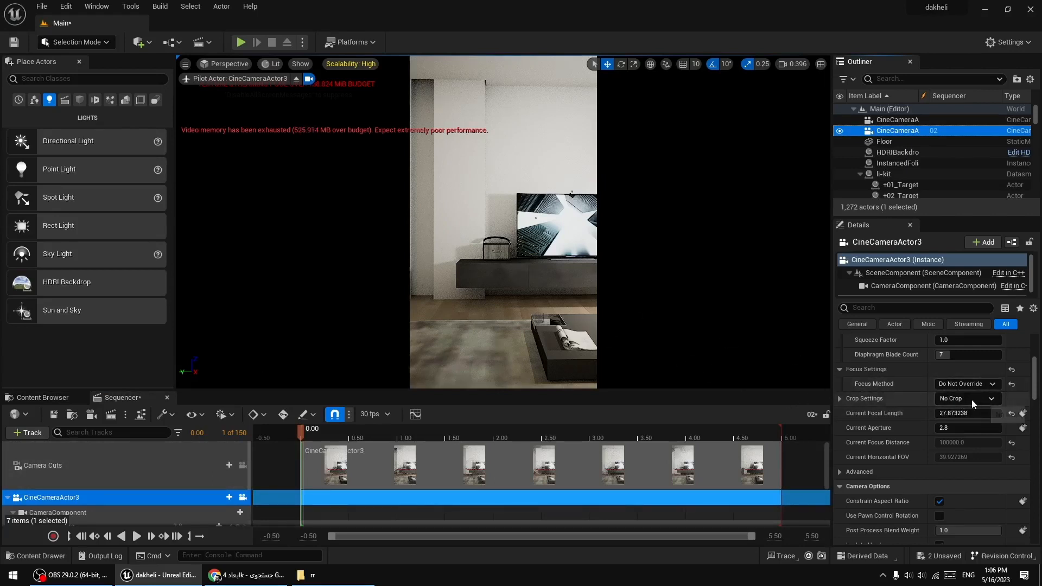
scroll(963, 390, "up", 5)
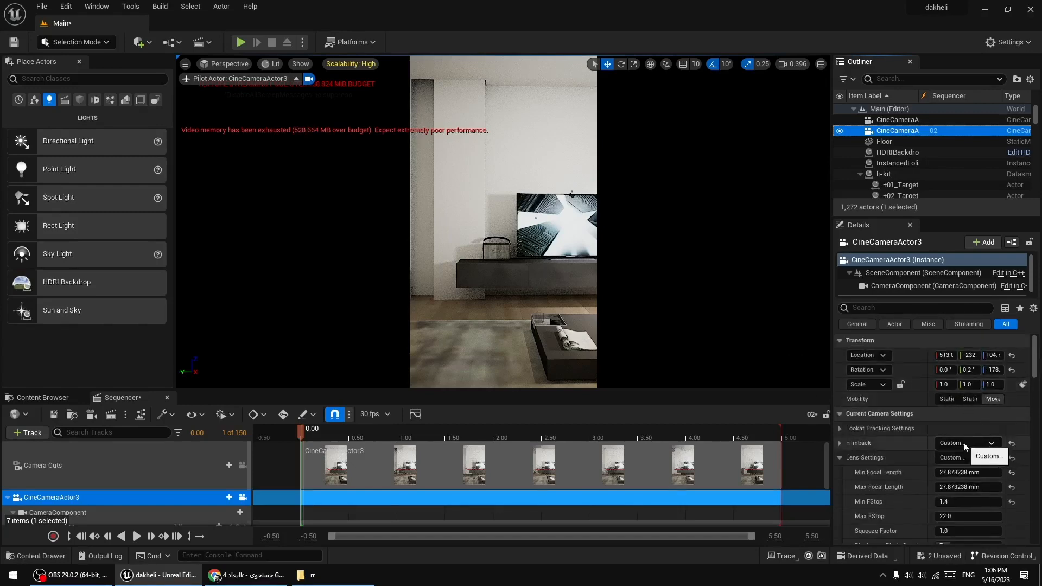
Set CineCameraActor3's Filmback to 16:9 DSLR and widen the view by lowering its minimum focal length to about 13.29 mm.
left_click(965, 444)
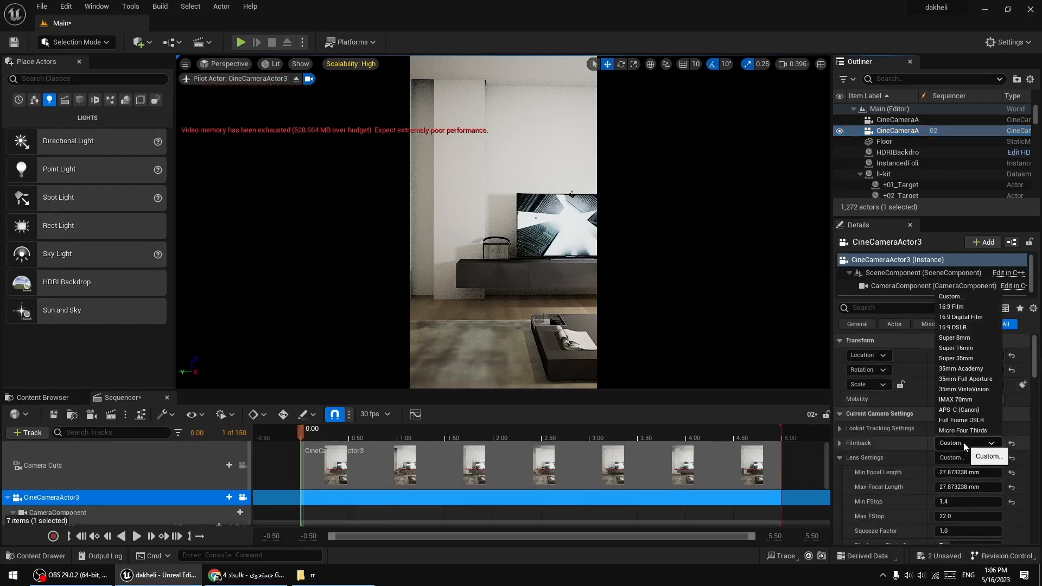
left_click(961, 327)
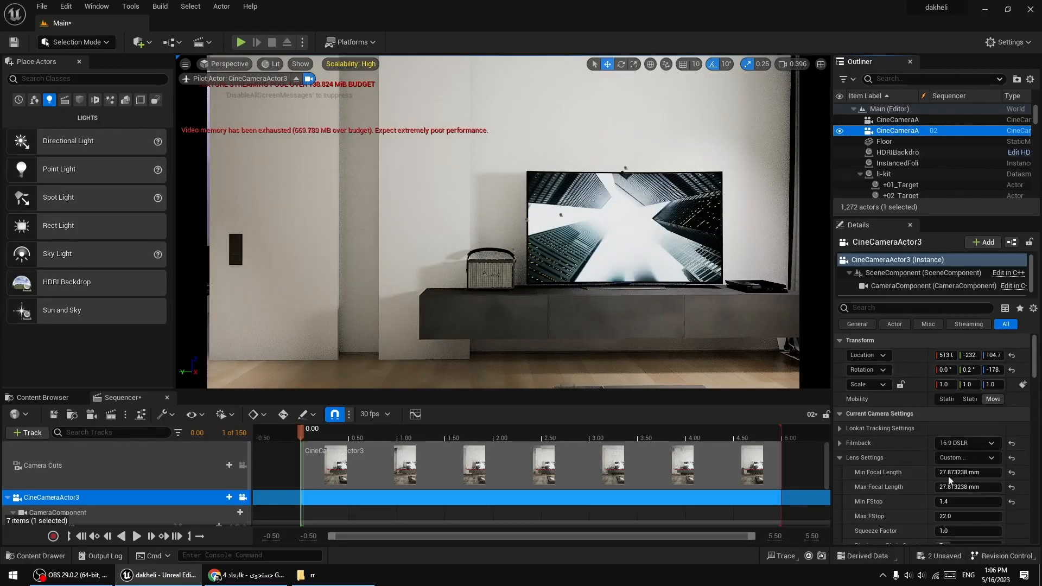
left_click(977, 472)
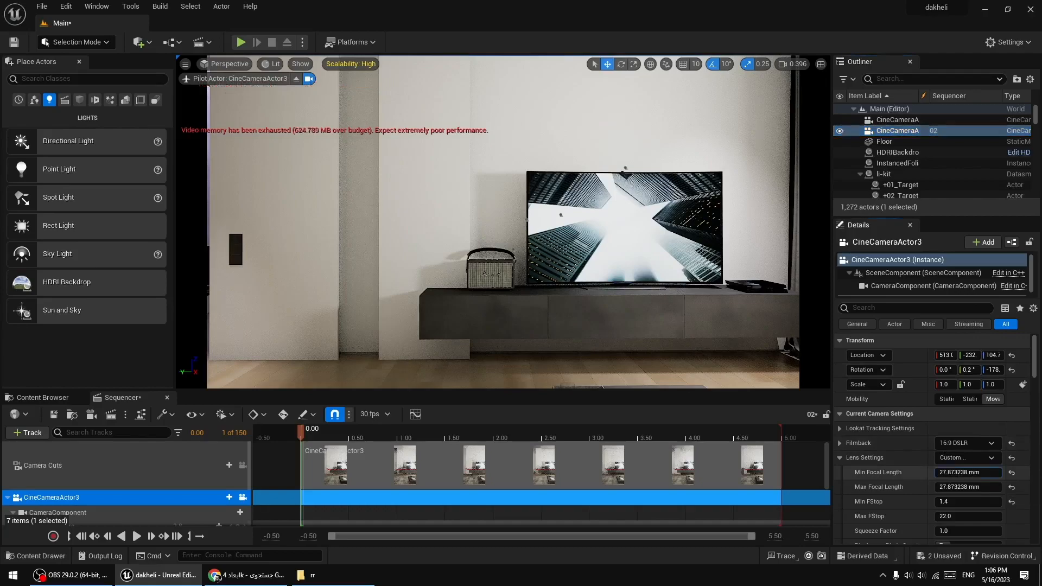
left_click_drag(977, 472, 947, 473)
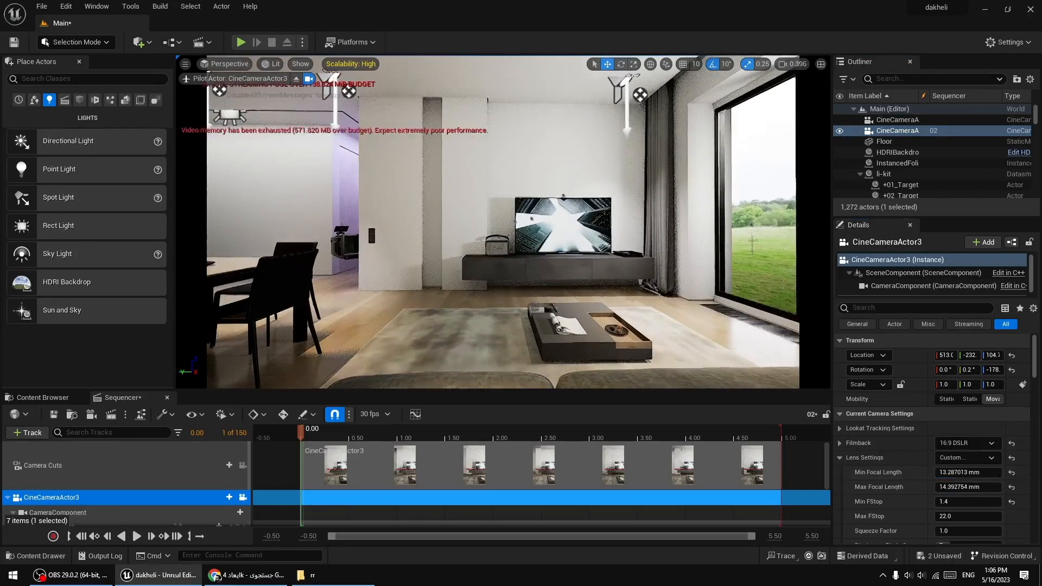
Shift the piloted CineCameraActor3 sideways and slightly up to include more of the dining table beside the TV wall.
middle_click_drag(602, 294, 584, 292)
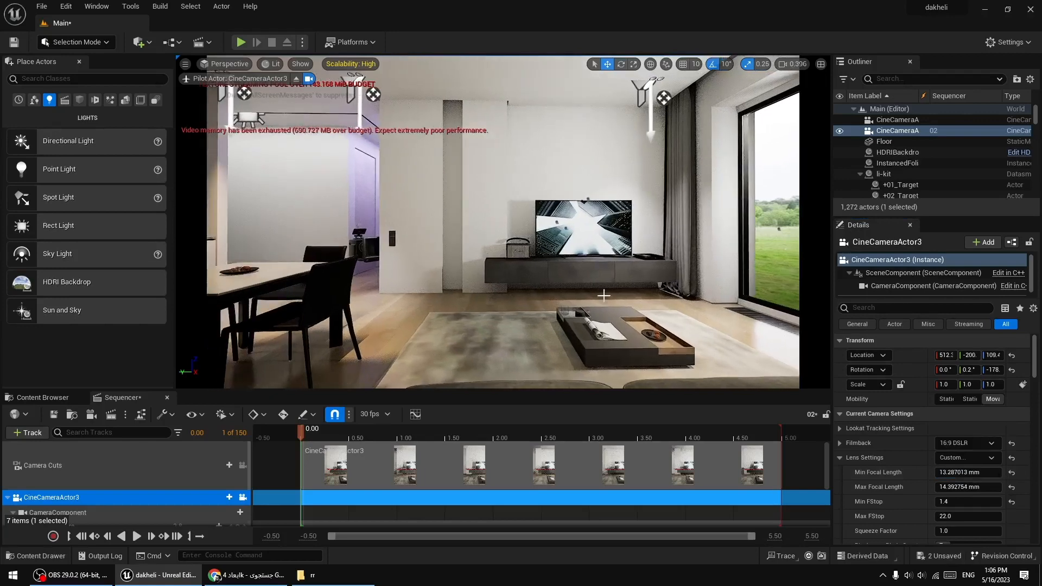
right_click(603, 295)
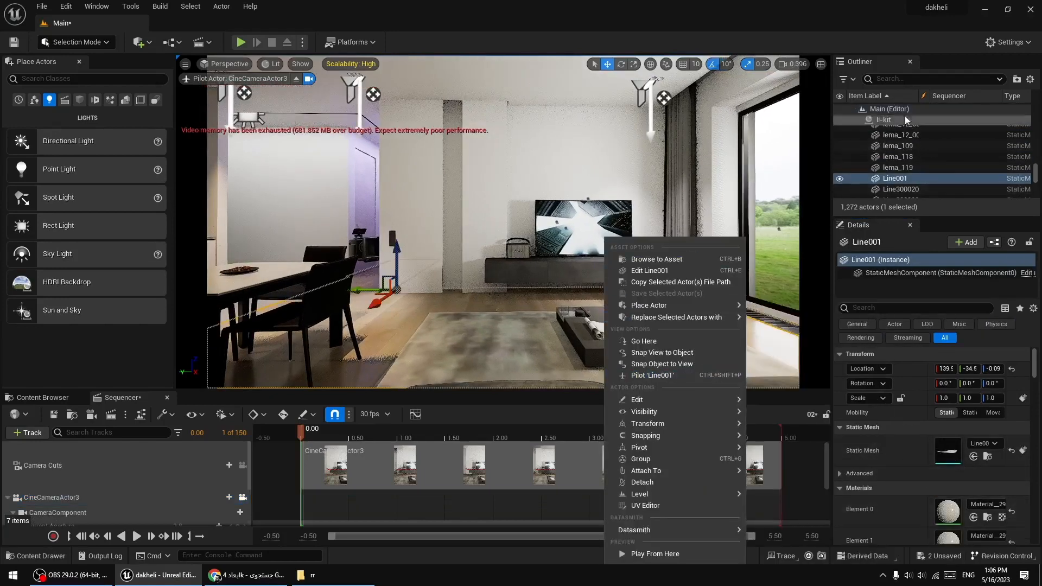
left_click(923, 79)
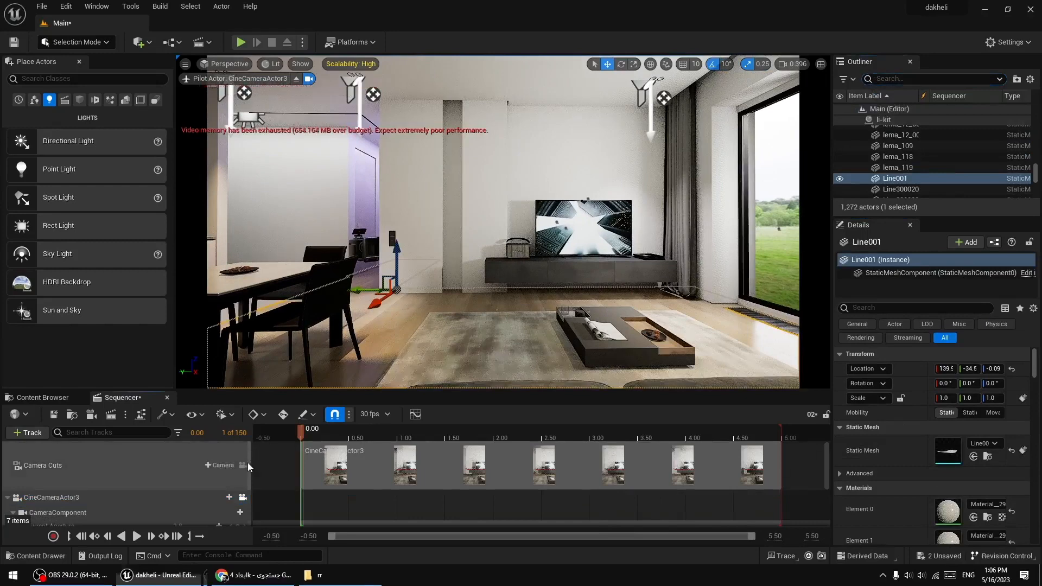
left_click(247, 463)
left_click(243, 465)
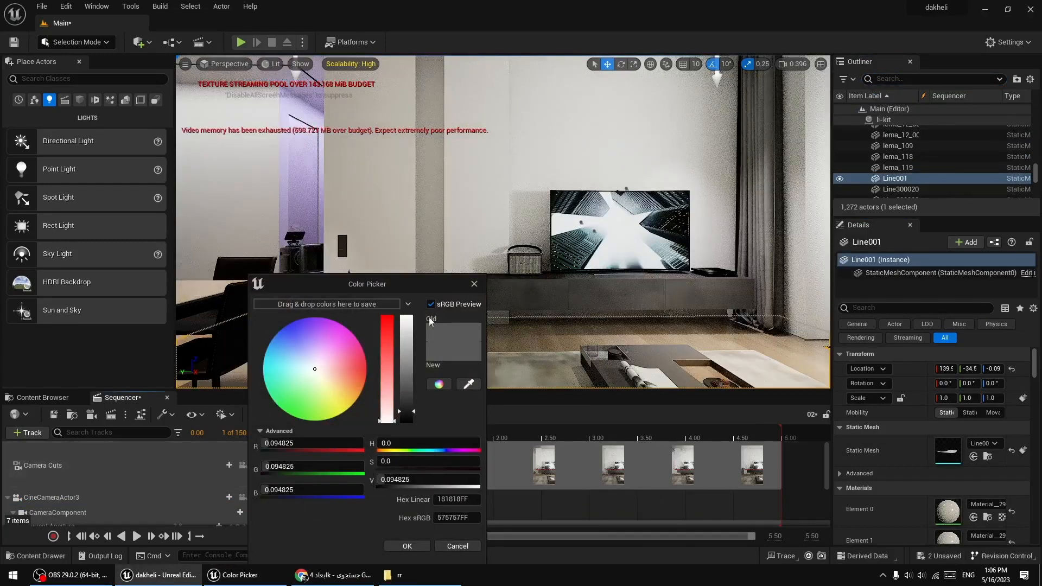
left_click(476, 284)
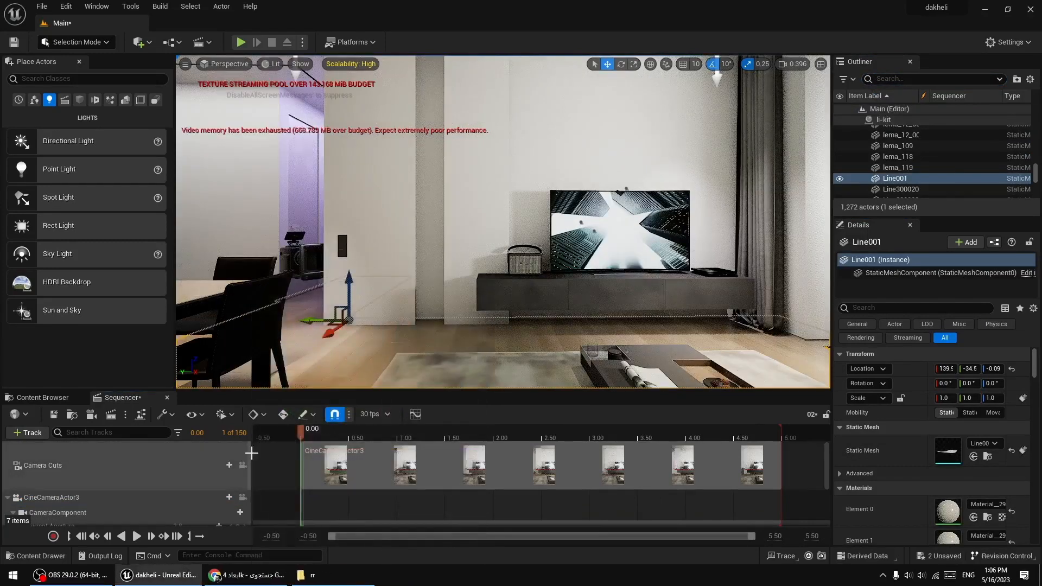
left_click(238, 465)
left_click(242, 466)
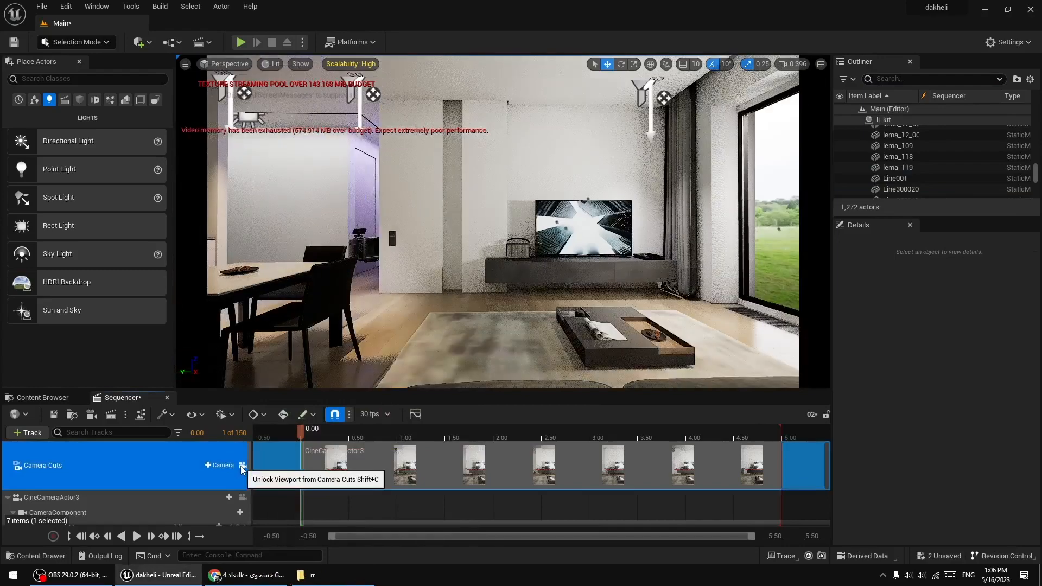
left_click(242, 467)
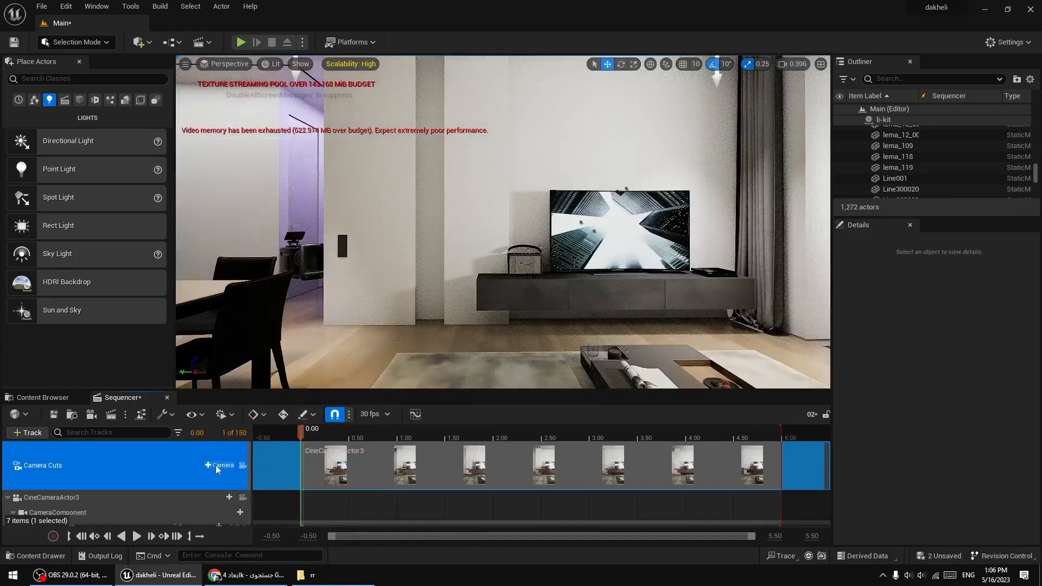
Filter the Outliner by cam, select CineCameraActor3, and lock the viewport to sequence 02's Camera Cuts.
left_click(908, 76)
type("cam")
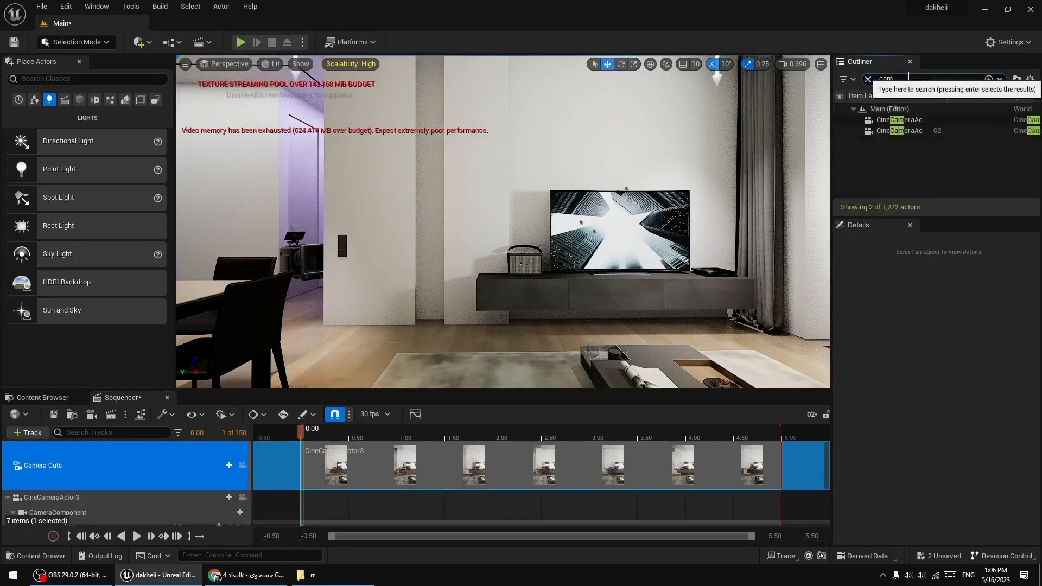
left_click(928, 128)
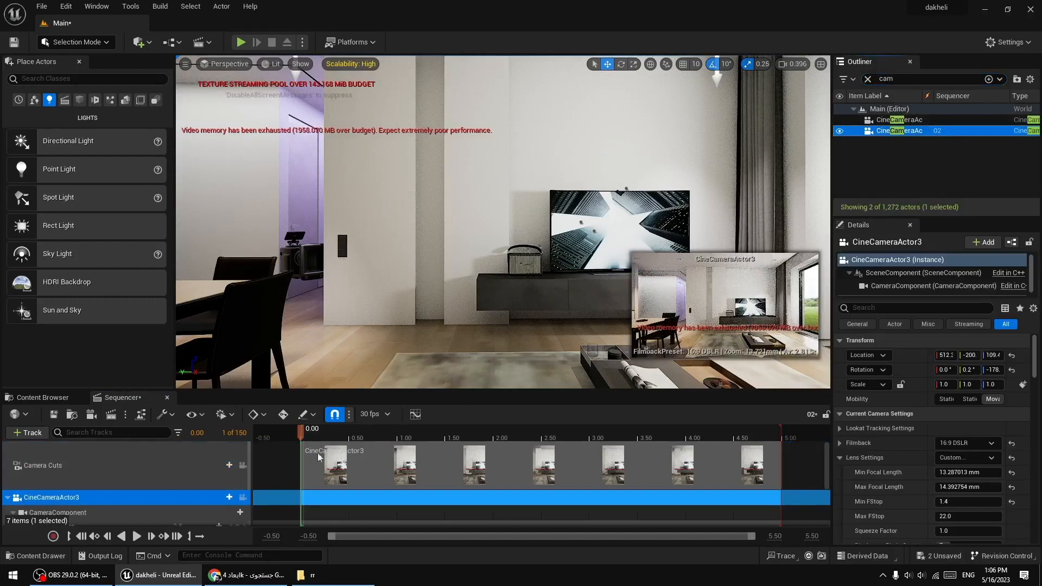
left_click(243, 466)
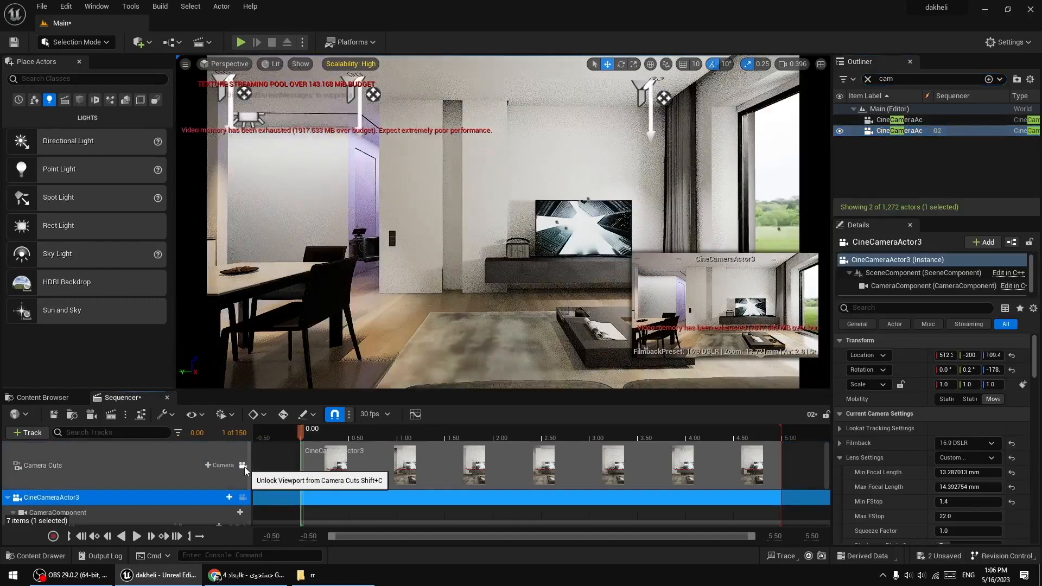
Adjust CineCameraActor3's minimum and maximum focal lengths to about 17.06 mm for a tighter view of the TV wall.
left_click_drag(958, 487, 1015, 487)
left_click_drag(958, 473, 997, 477)
left_click(965, 476)
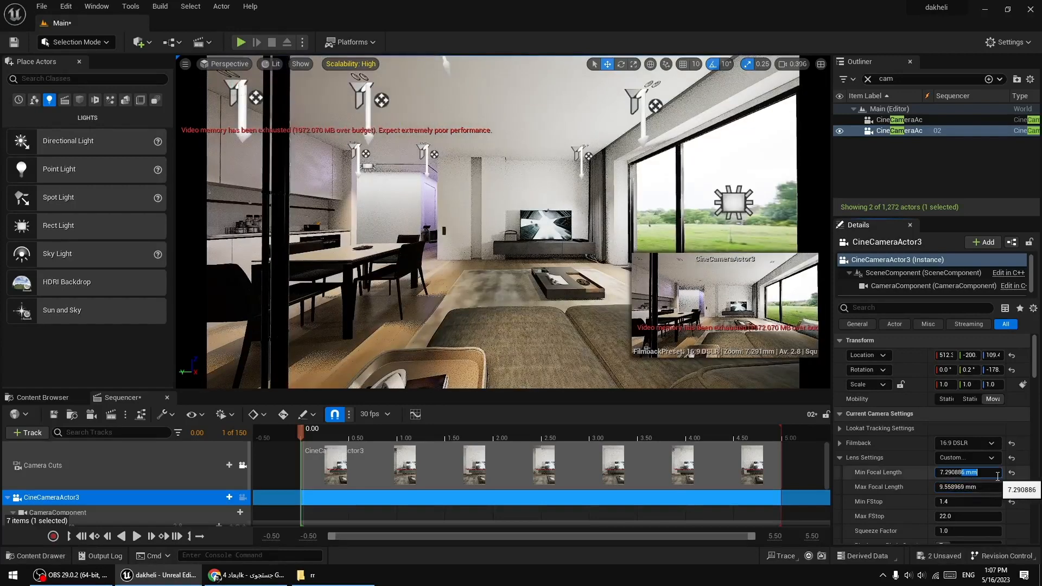
left_click(1011, 474)
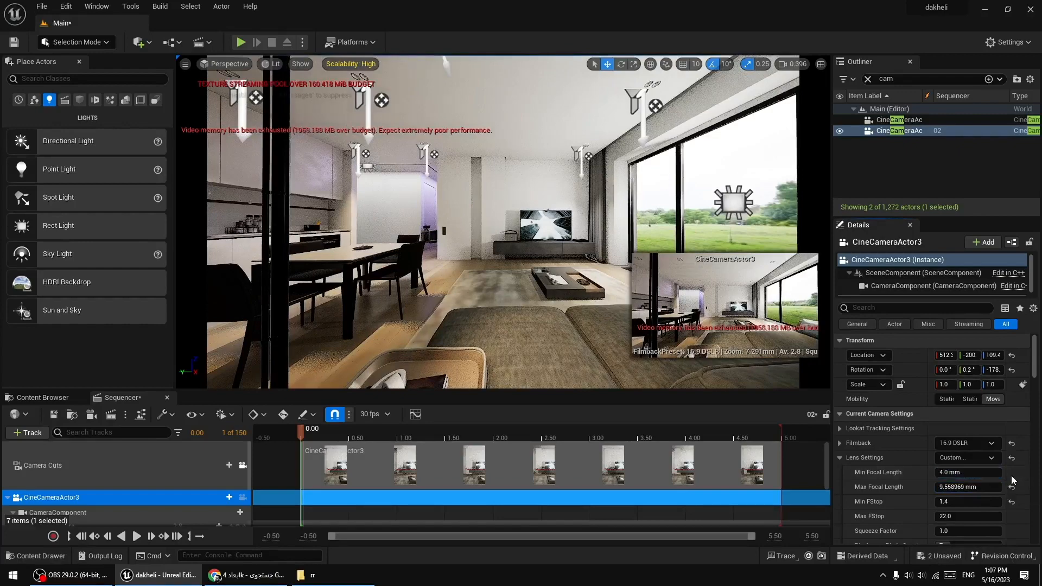
left_click_drag(959, 473, 1014, 473)
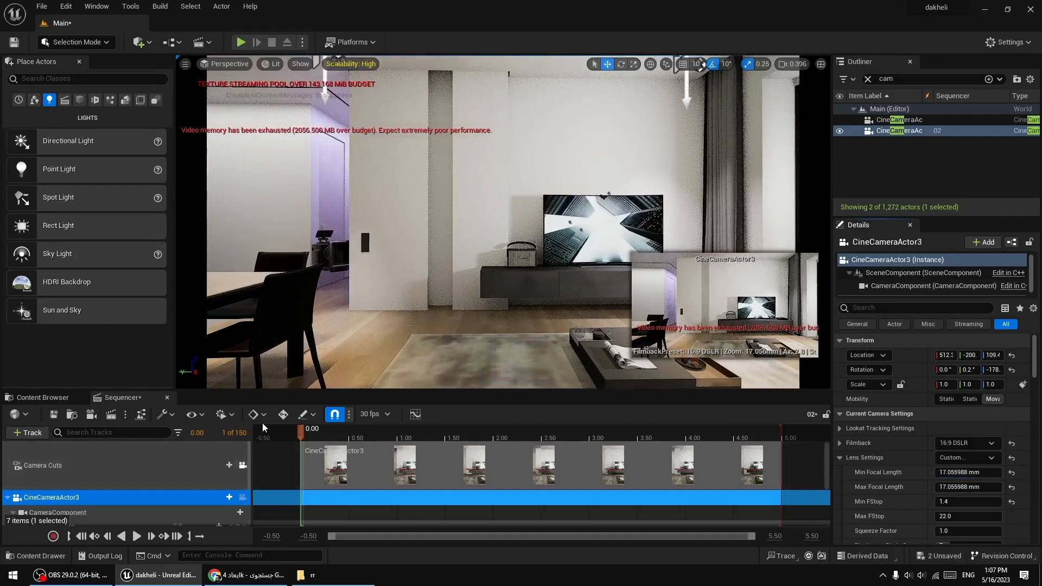
Bring up the Movie Render Queue, disable job 01, and check the render configuration of job 02.
left_click(111, 415)
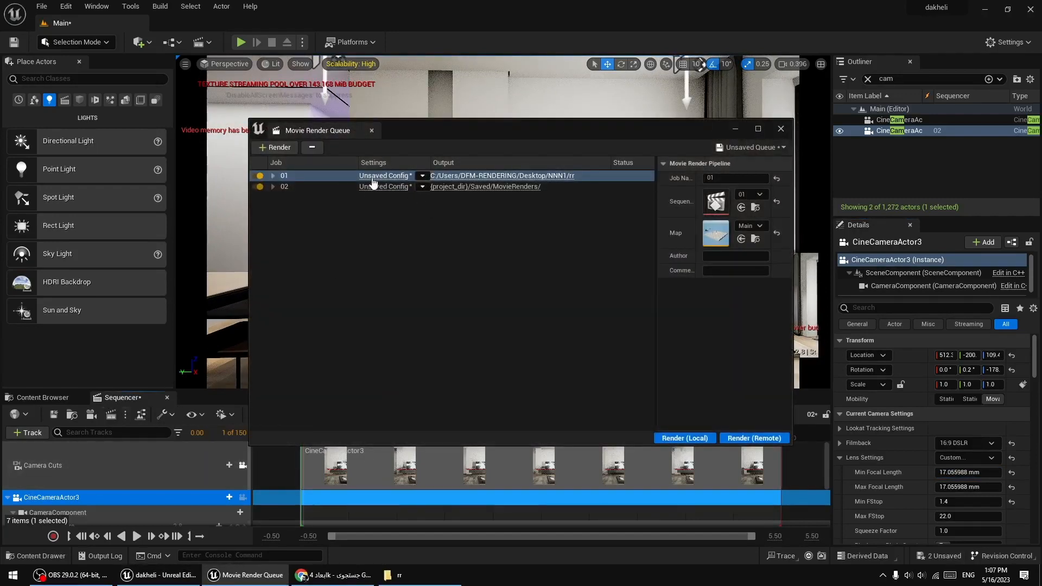
left_click(256, 188)
left_click(259, 187)
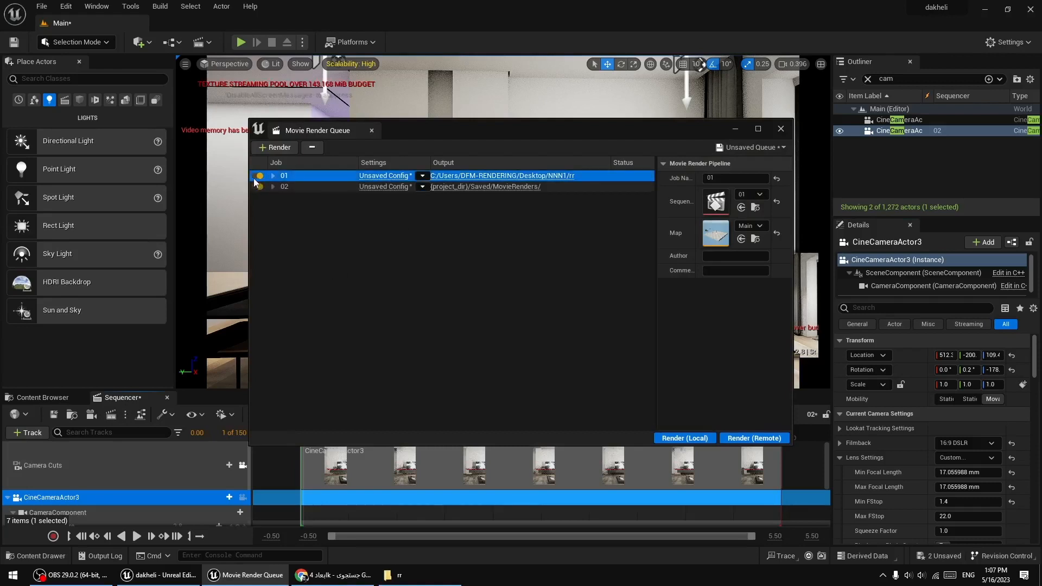
left_click(254, 177)
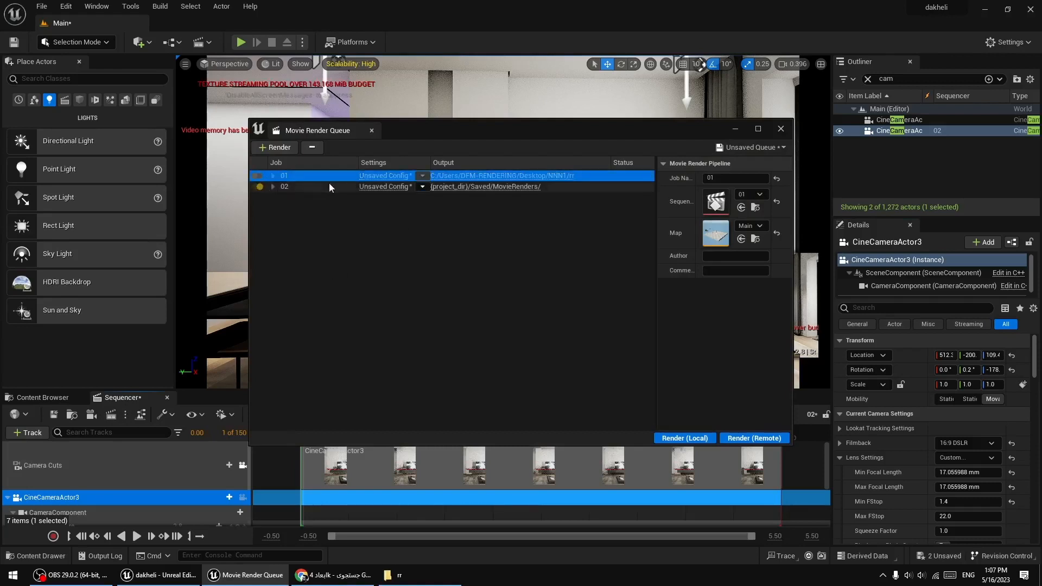
left_click(386, 186)
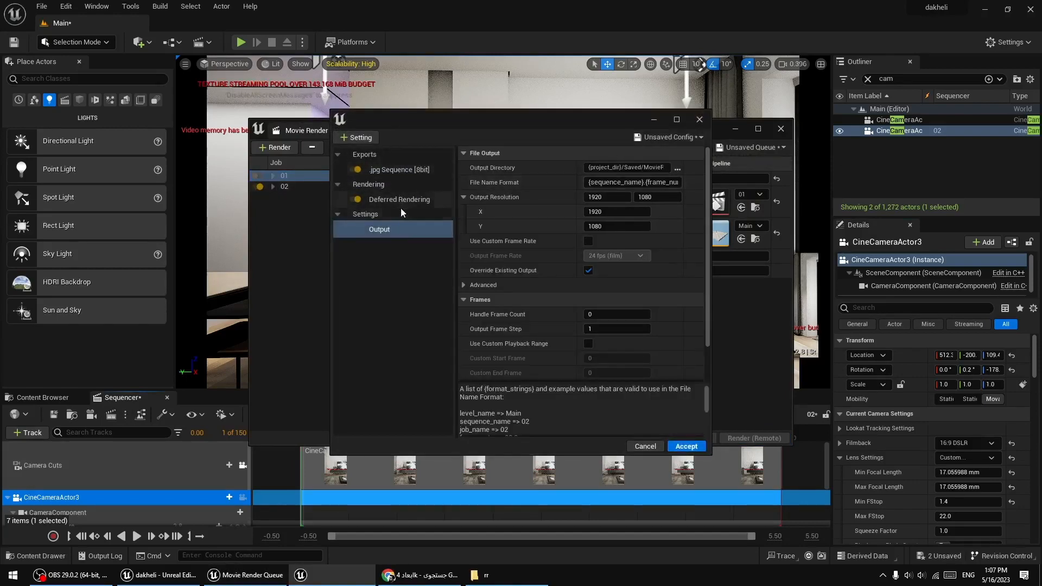
left_click(699, 120)
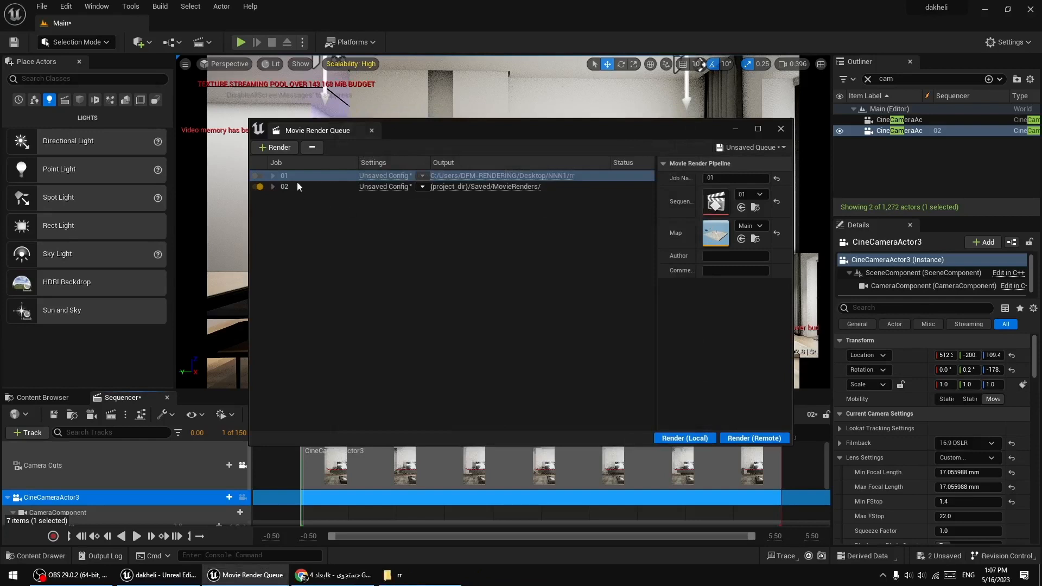
Re-enable job 01 and save its render configuration as a preset named r1 in the Content folder.
left_click(259, 178)
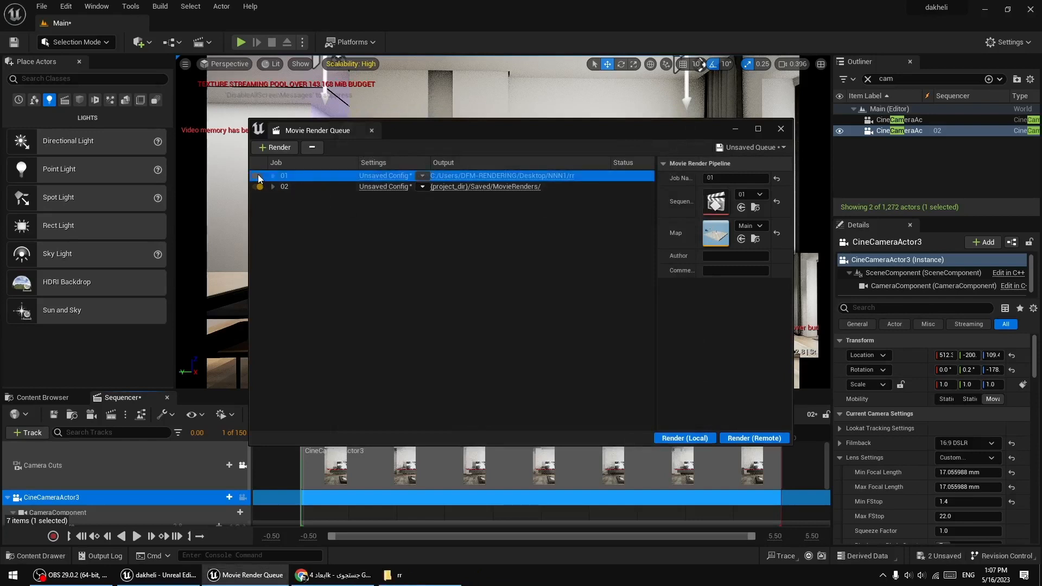
left_click(382, 177)
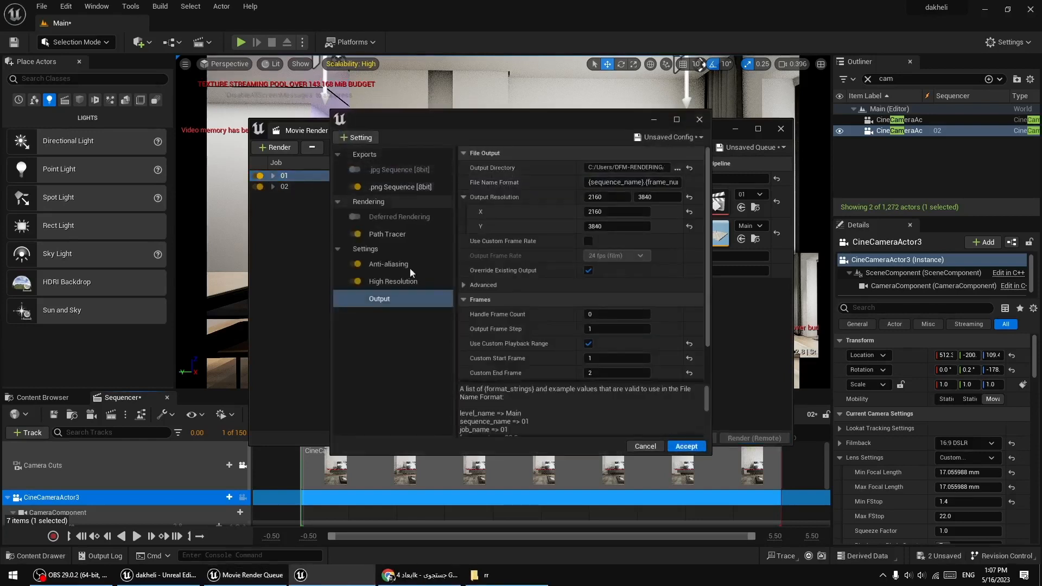
left_click(665, 138)
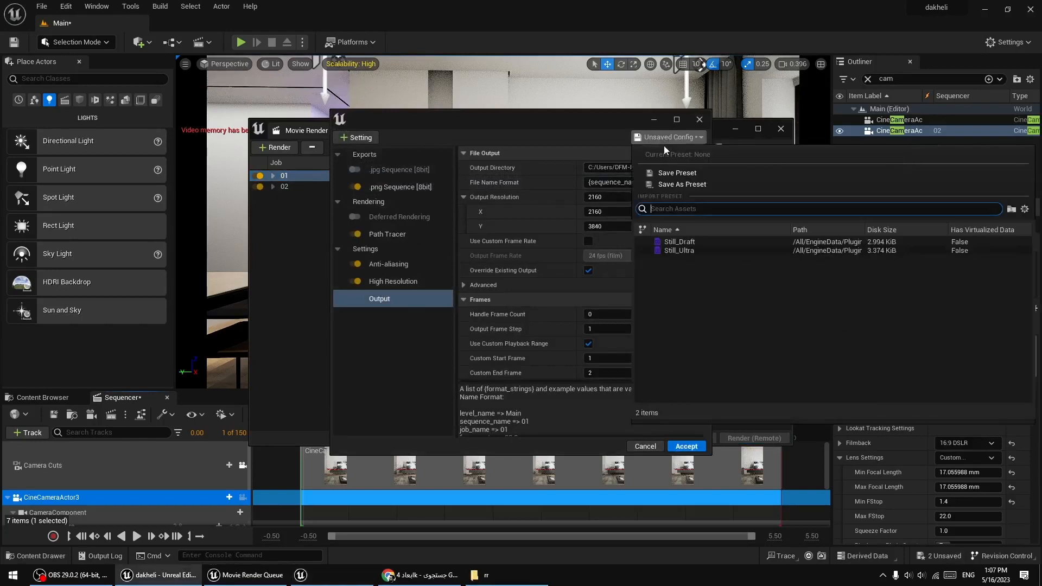
left_click(666, 174)
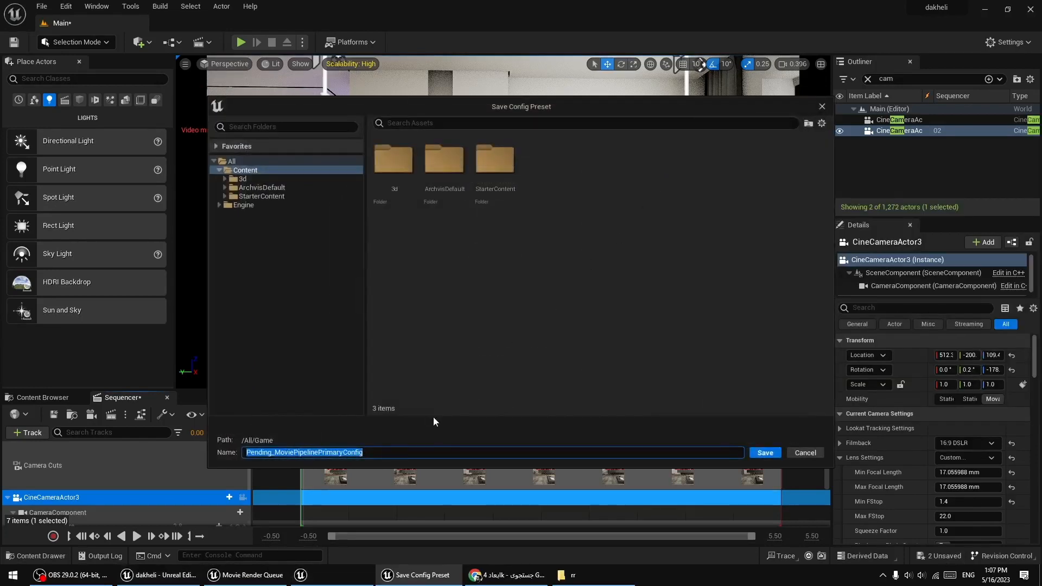
type("r")
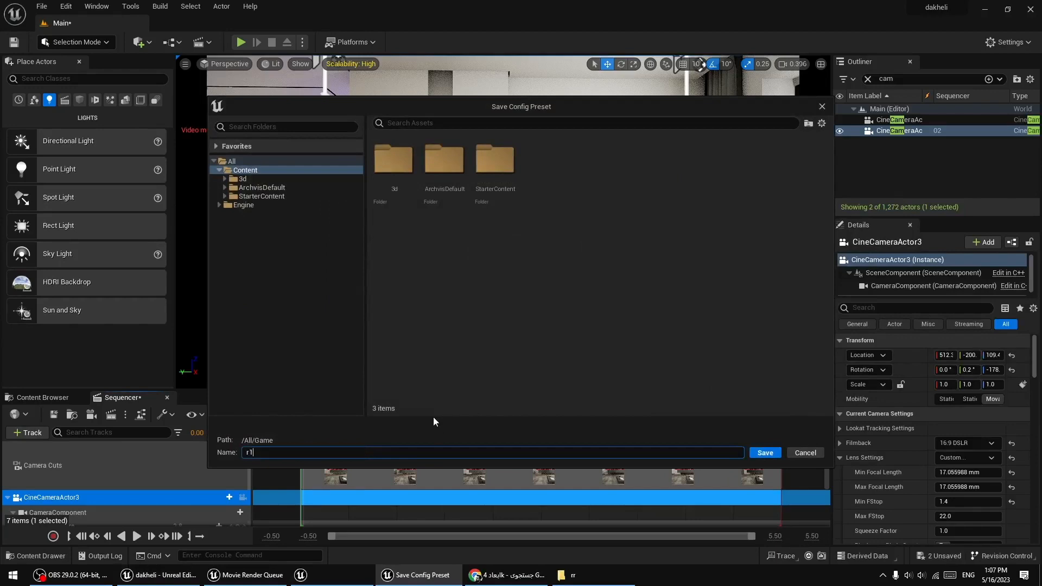
type("1")
key("Return")
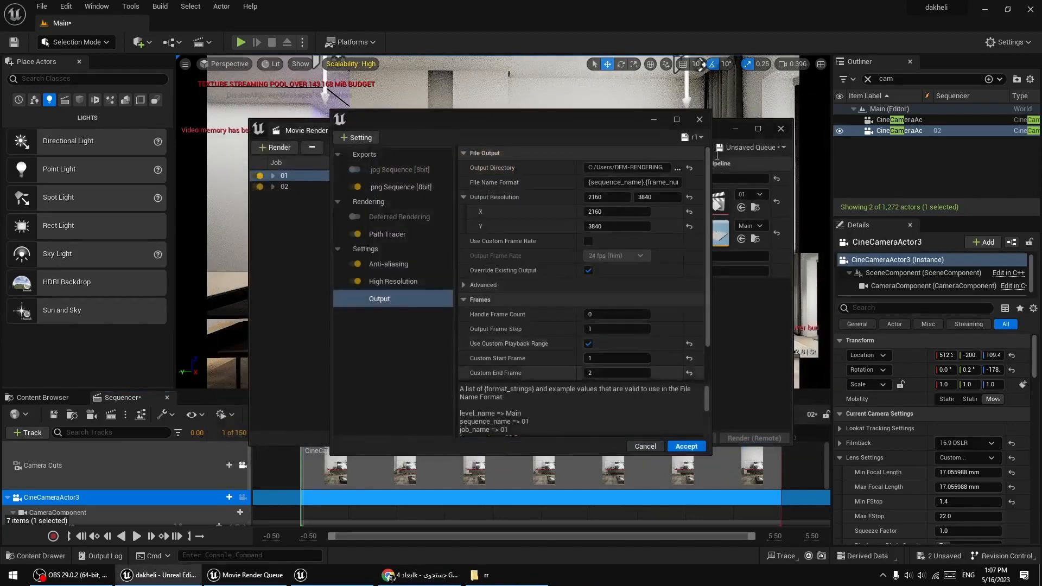
left_click(700, 120)
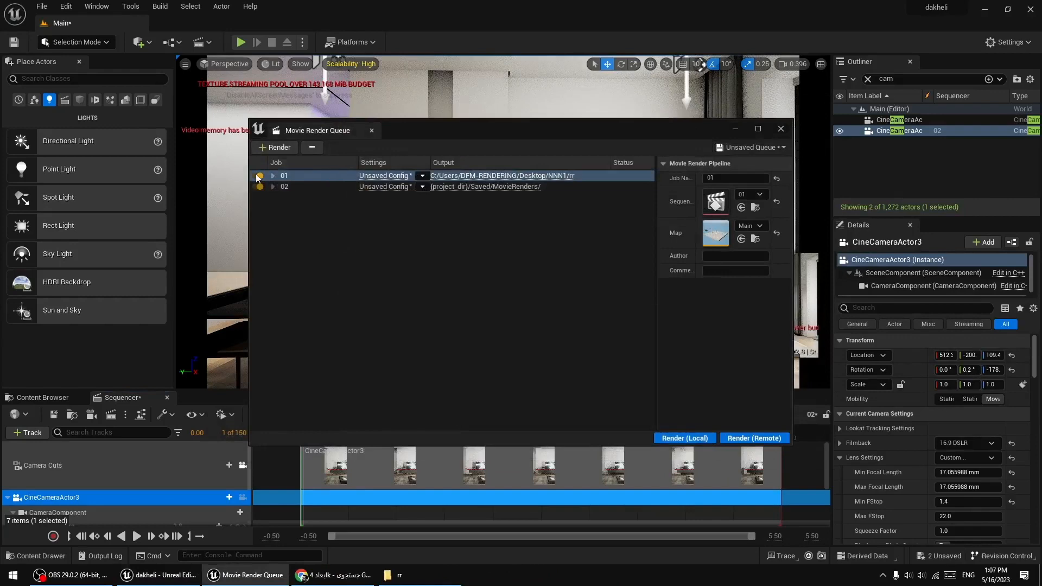
Import preset r1 into job 02's configuration, replacing its settings, then disable Path Tracer and accept the configuration.
left_click(381, 186)
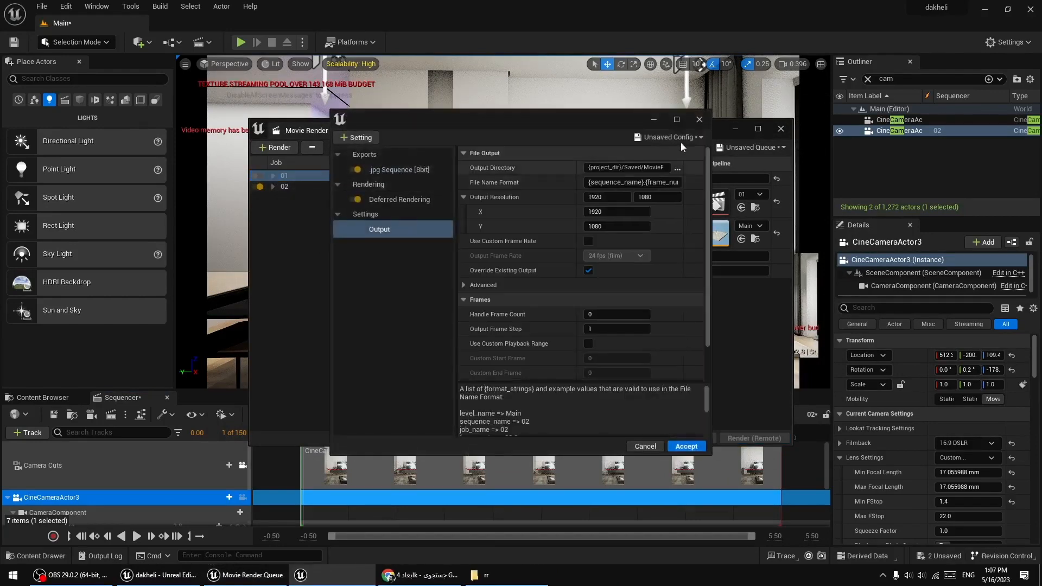
left_click(681, 142)
left_click(675, 237)
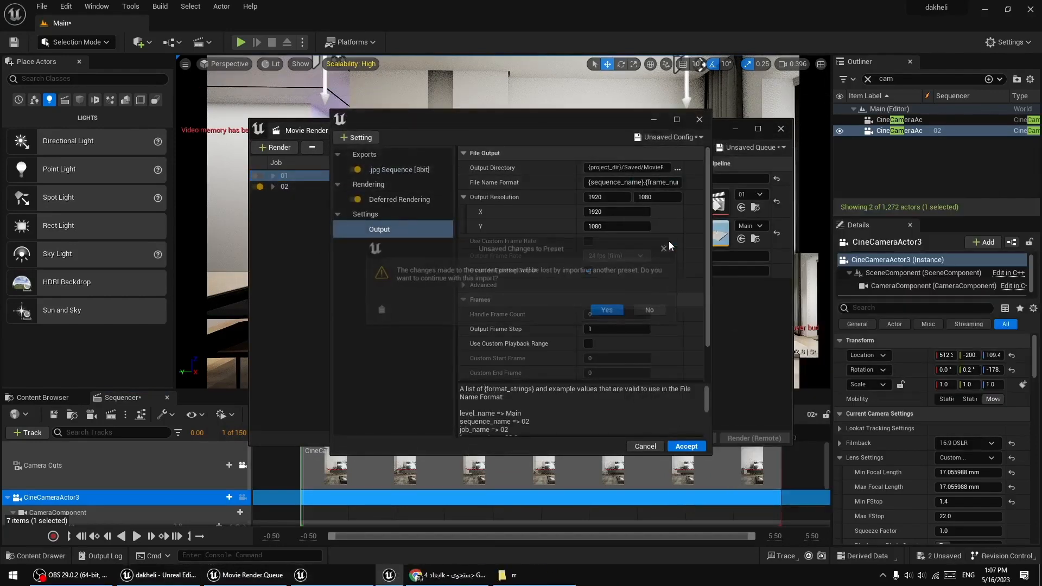
left_click(607, 310)
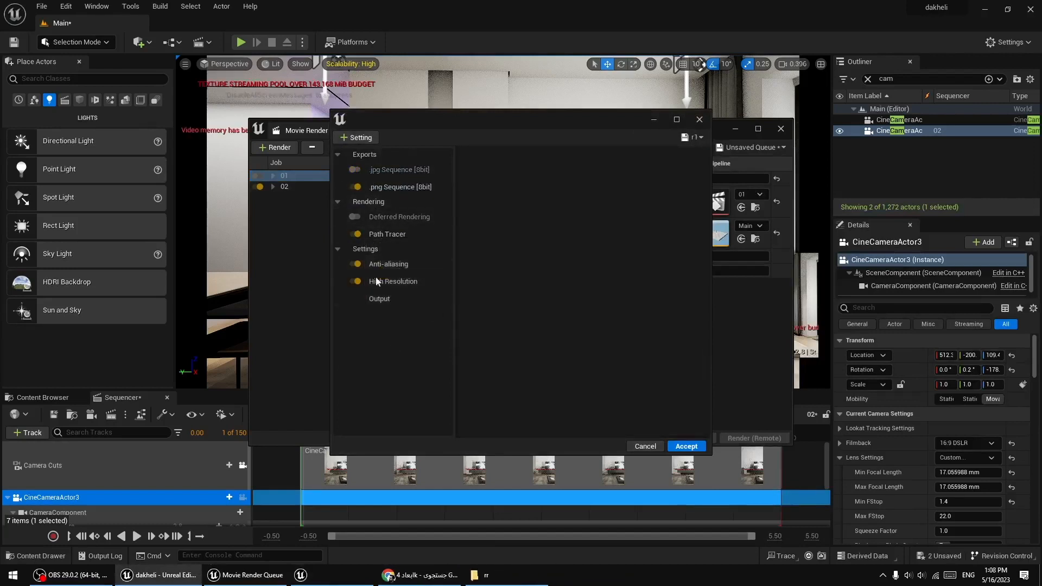
left_click(356, 235)
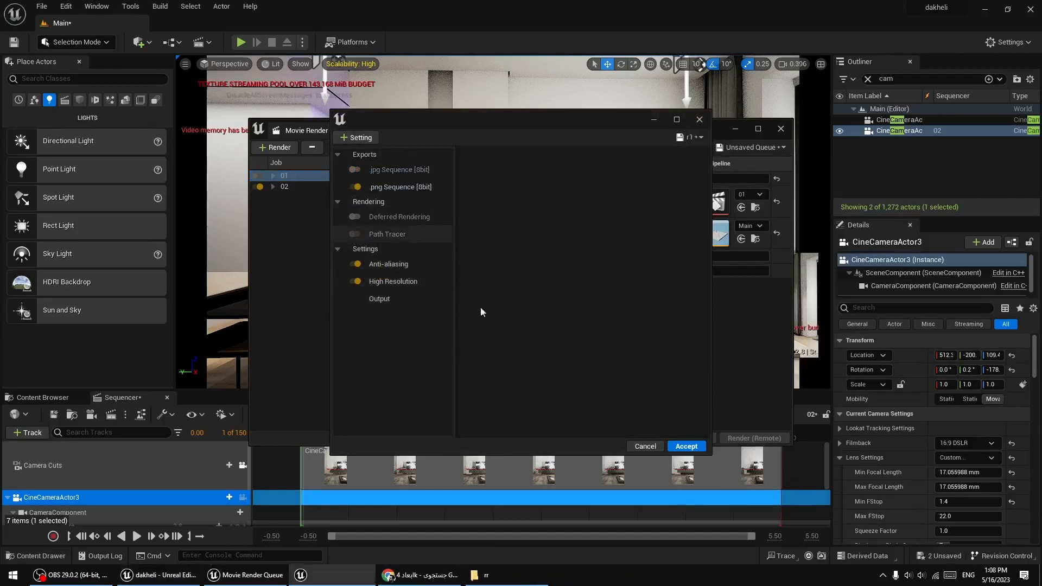
left_click(687, 447)
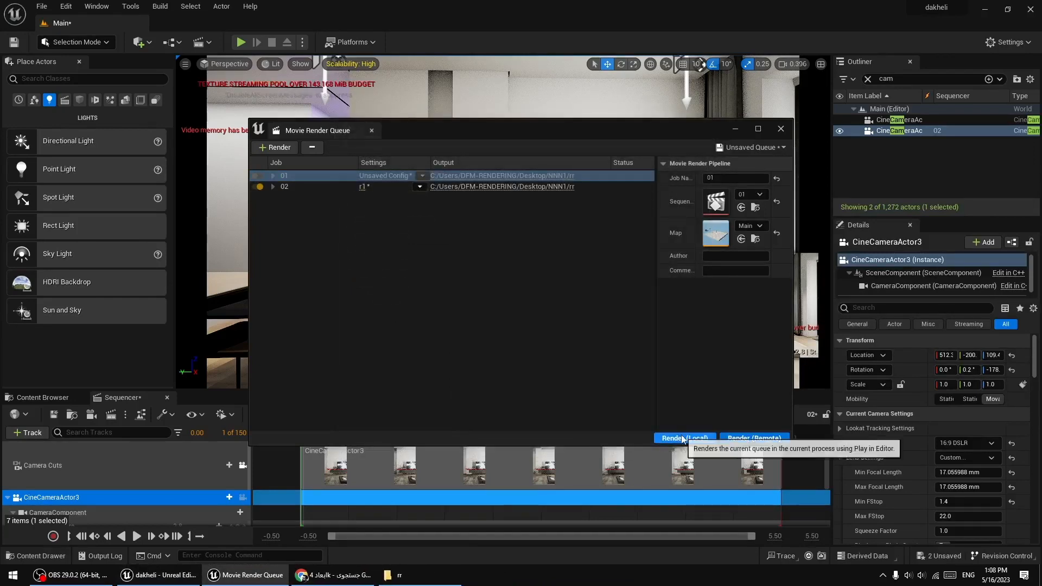
Rename the rendered image 01.0001.png in the rr folder as 04 and return to the render queue.
left_click(396, 574)
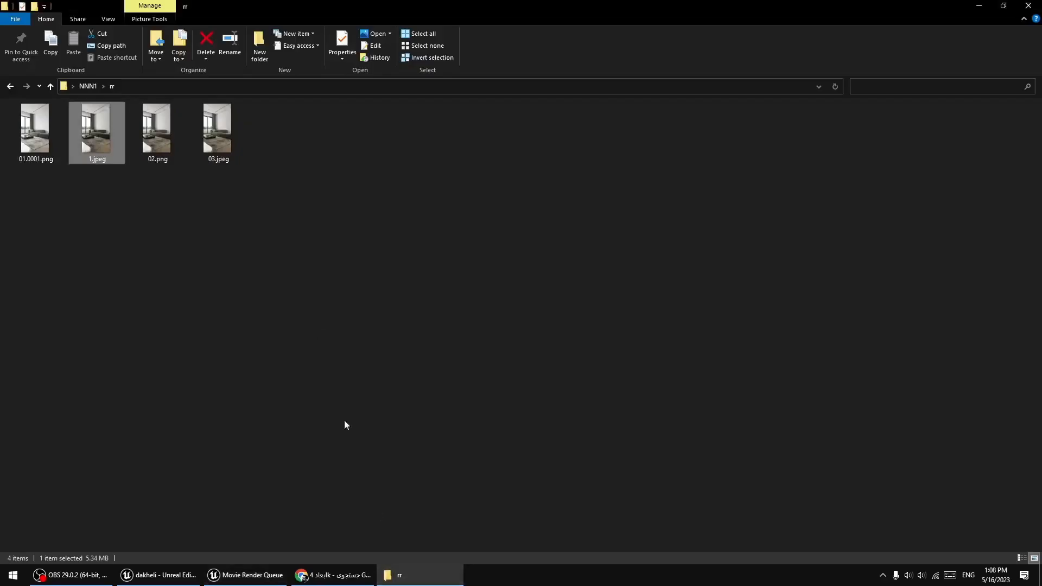
left_click(44, 162)
left_click(45, 161)
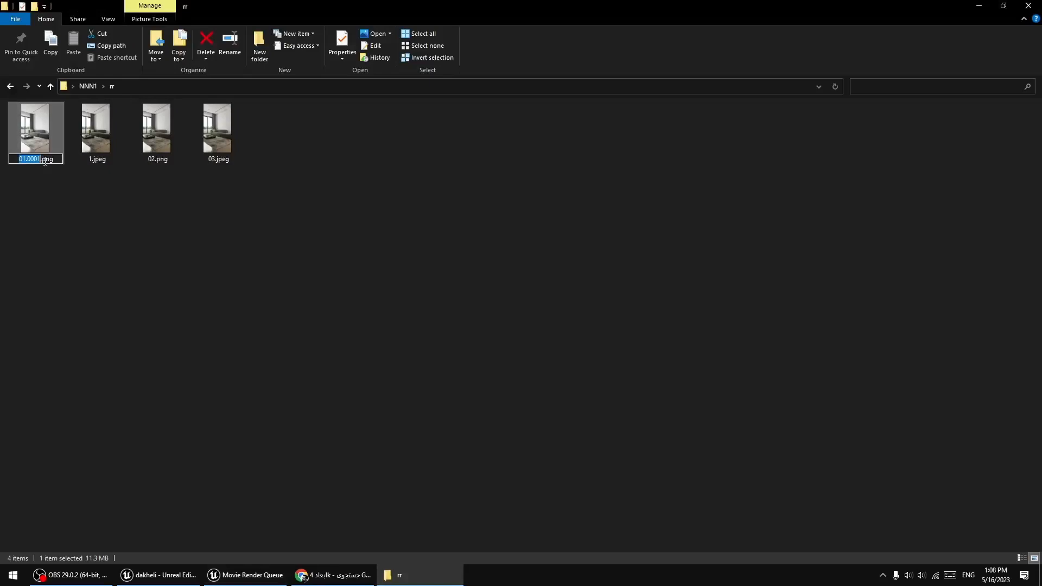
type("04")
left_click(213, 225)
left_click(989, 5)
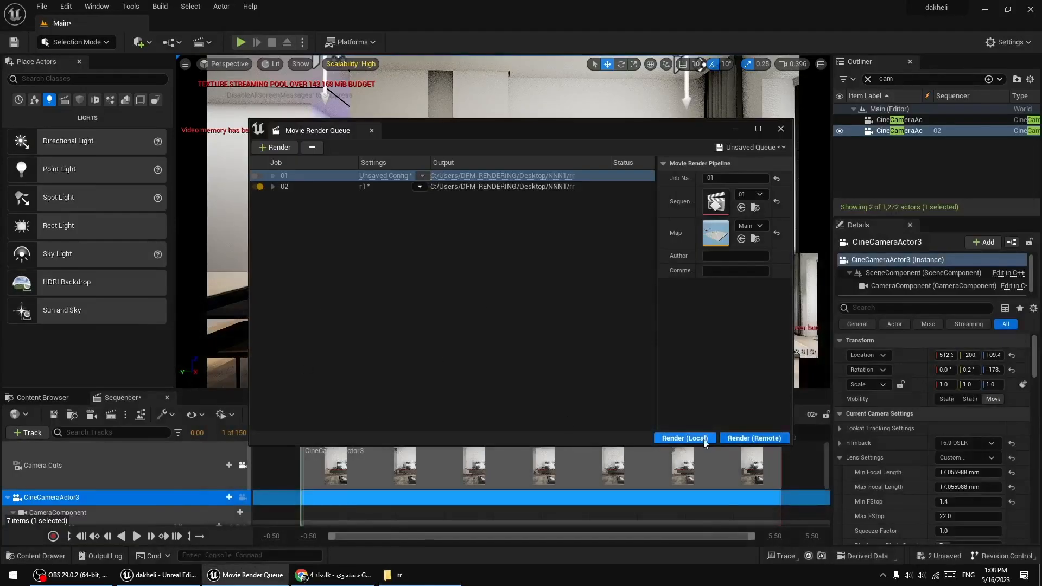
Set job 02's output resolution to 3840 × 2160, enable Deferred Rendering, and accept the configuration.
left_click(684, 438)
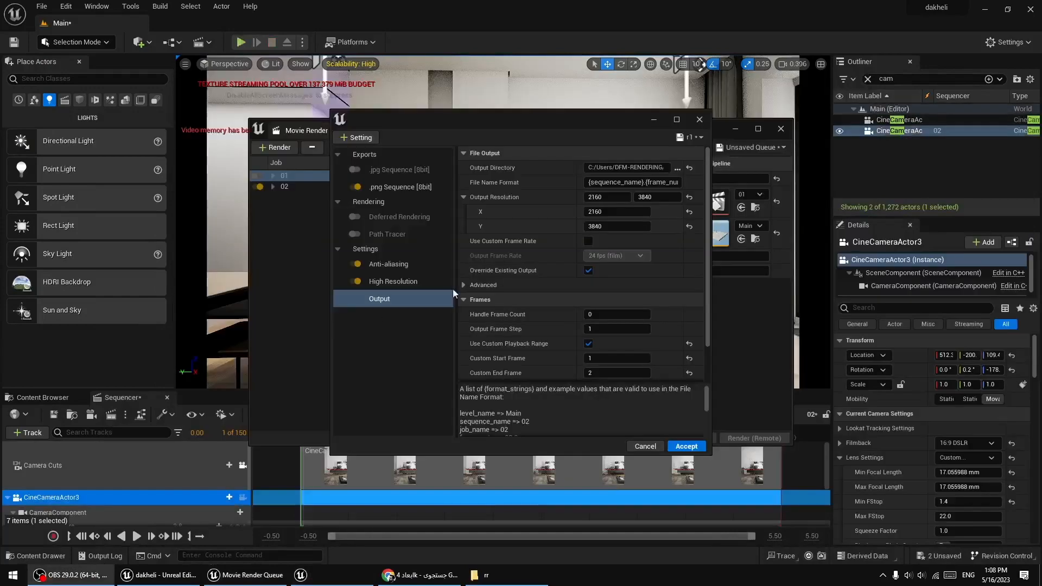
left_click(617, 211)
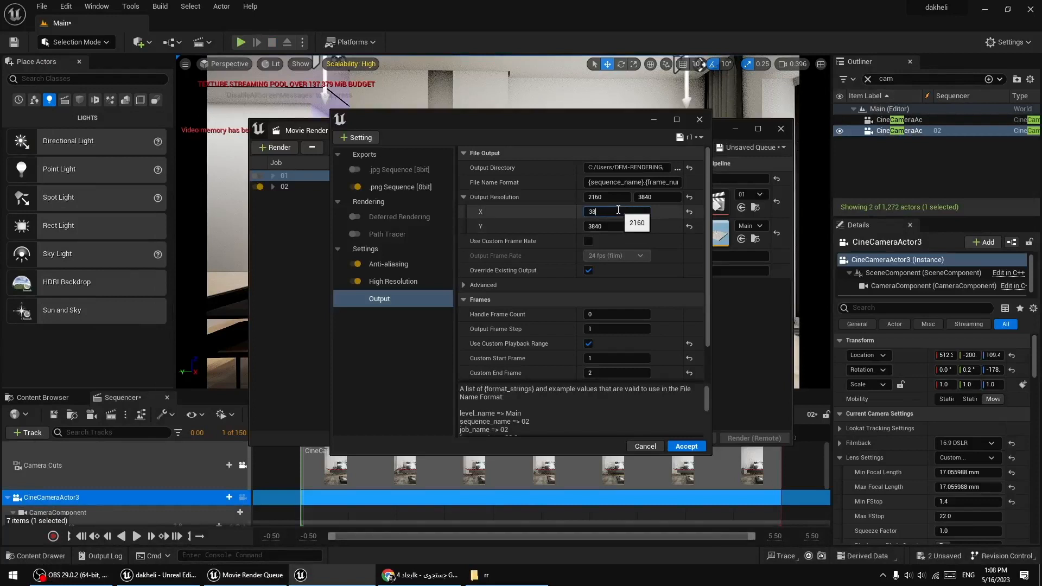
key("Tab")
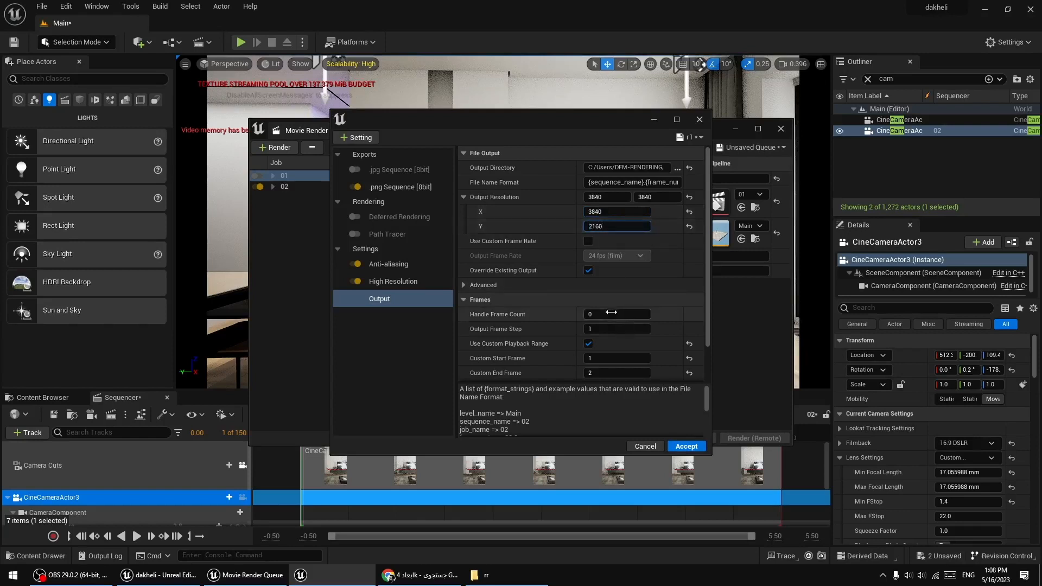
scroll(550, 363, "down", 2)
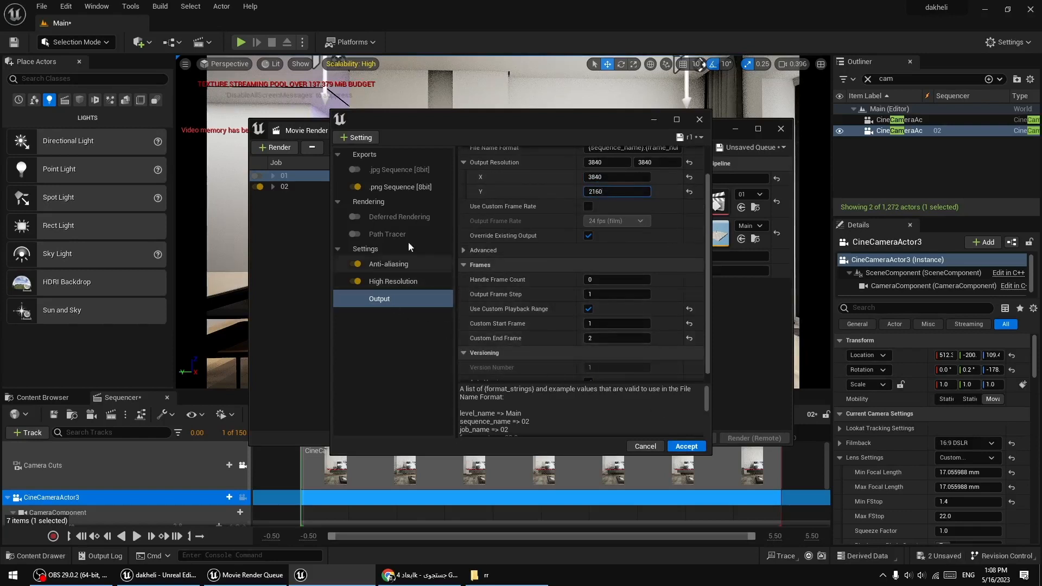
left_click(356, 216)
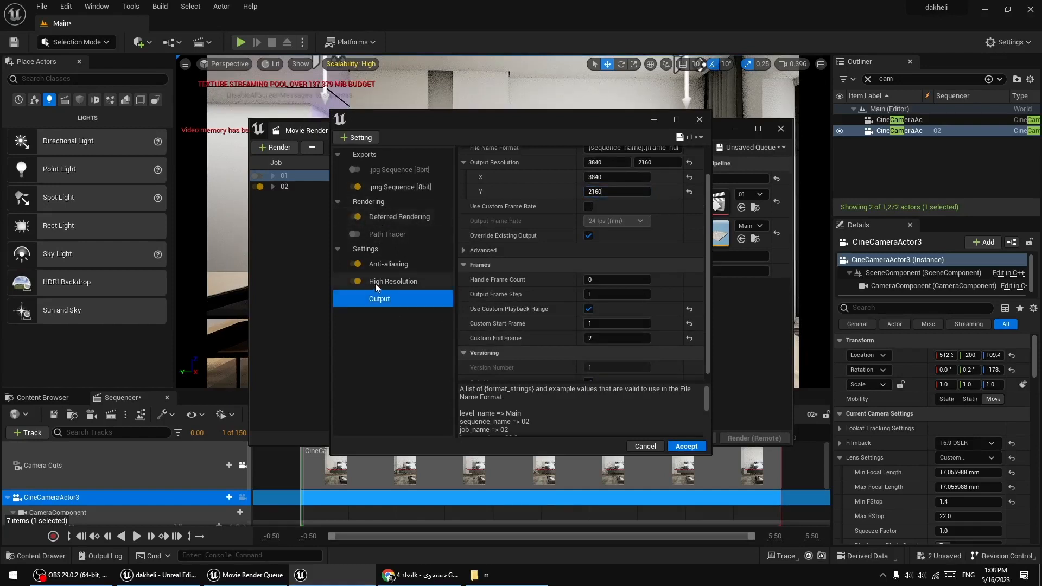
left_click(687, 446)
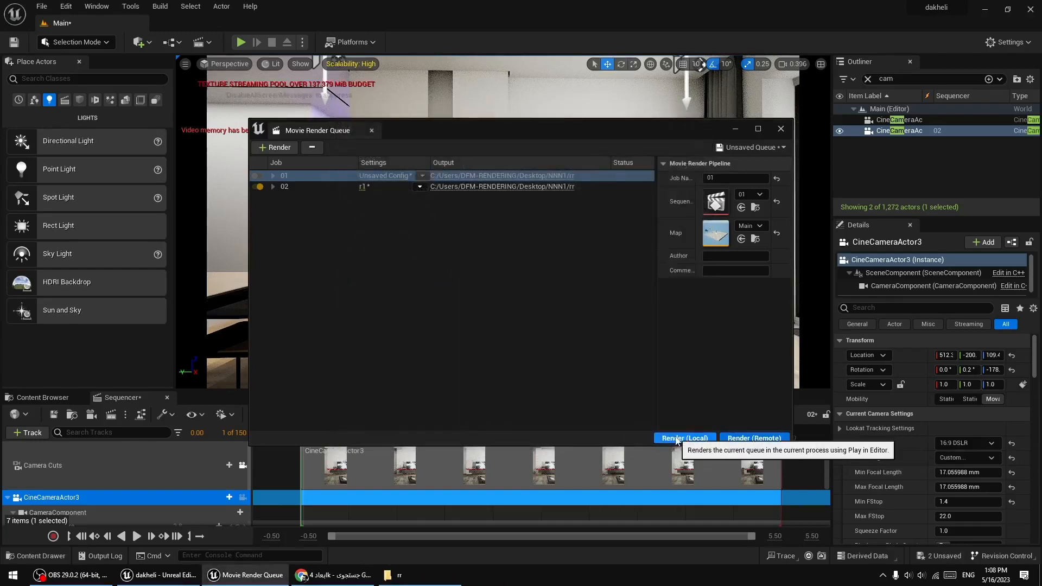
Render job 02 locally, and review its output configuration without changing anything.
left_click(677, 441)
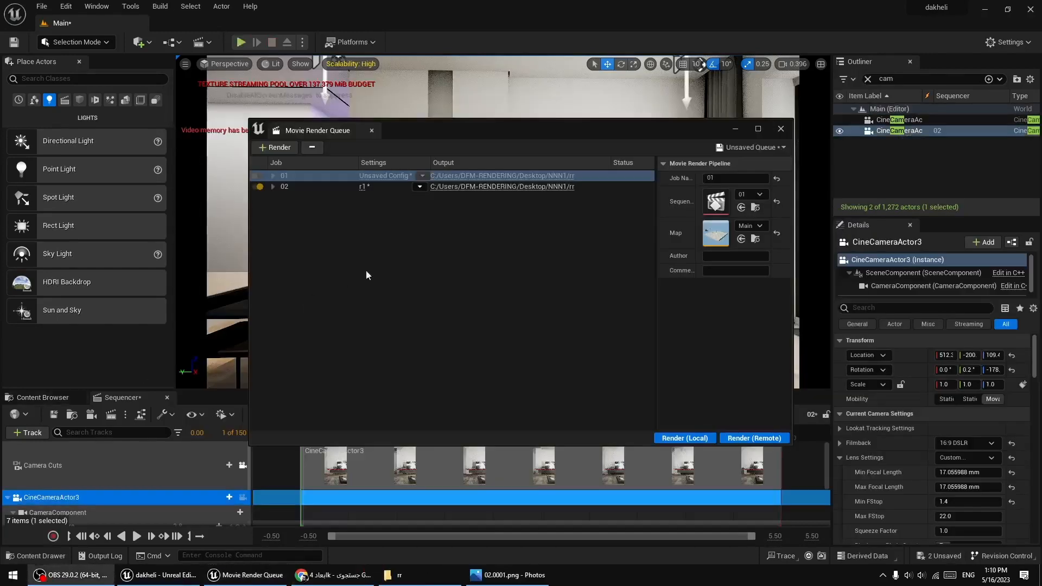
left_click(363, 186)
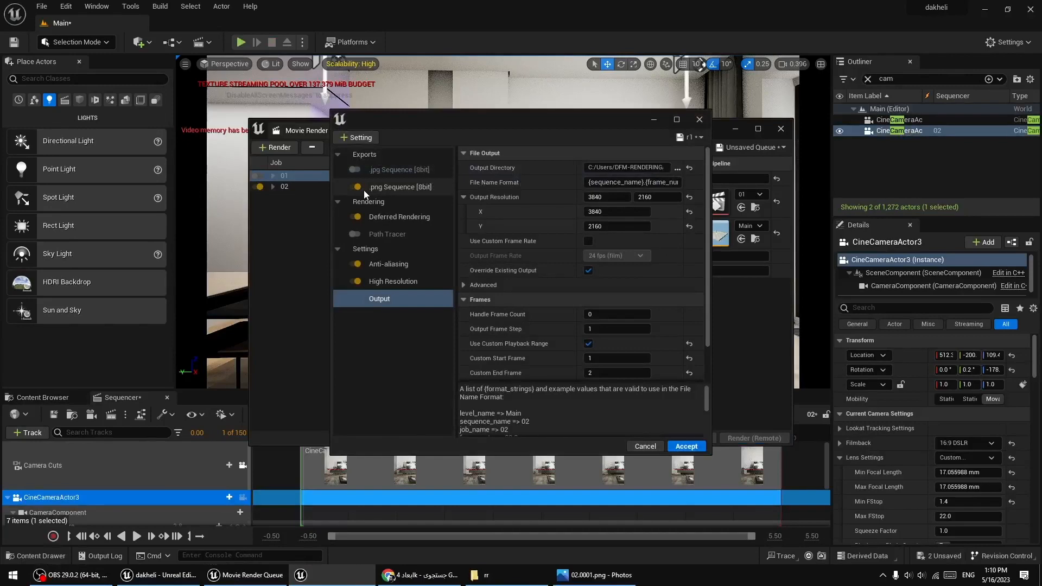
left_click(700, 120)
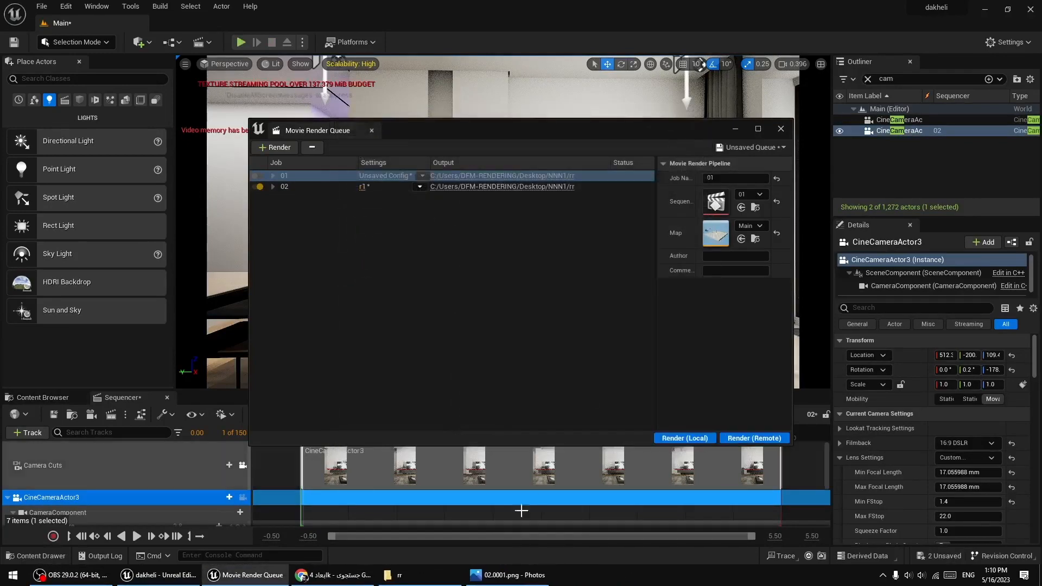
View the rendered image 02.0001.png from the rr folder, examining the TV, speaker and wall console up close.
left_click(510, 575)
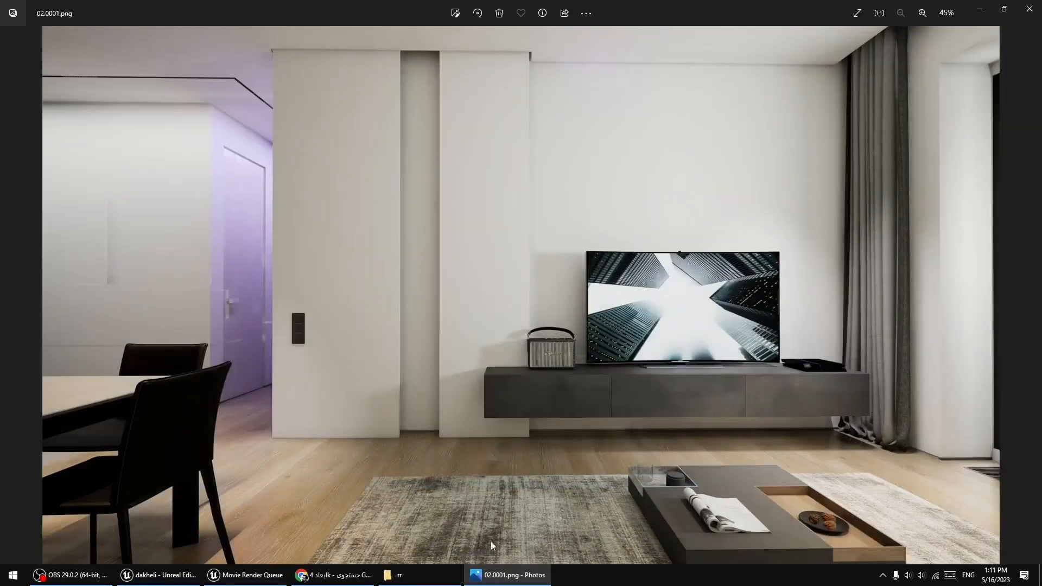
right_click(497, 575)
left_click(478, 549)
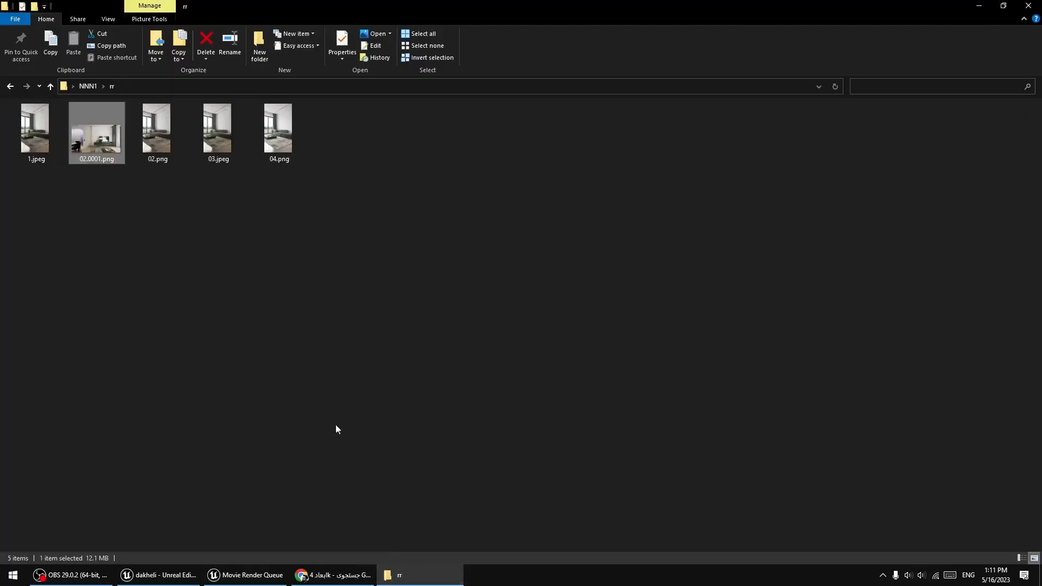
double_click(103, 142)
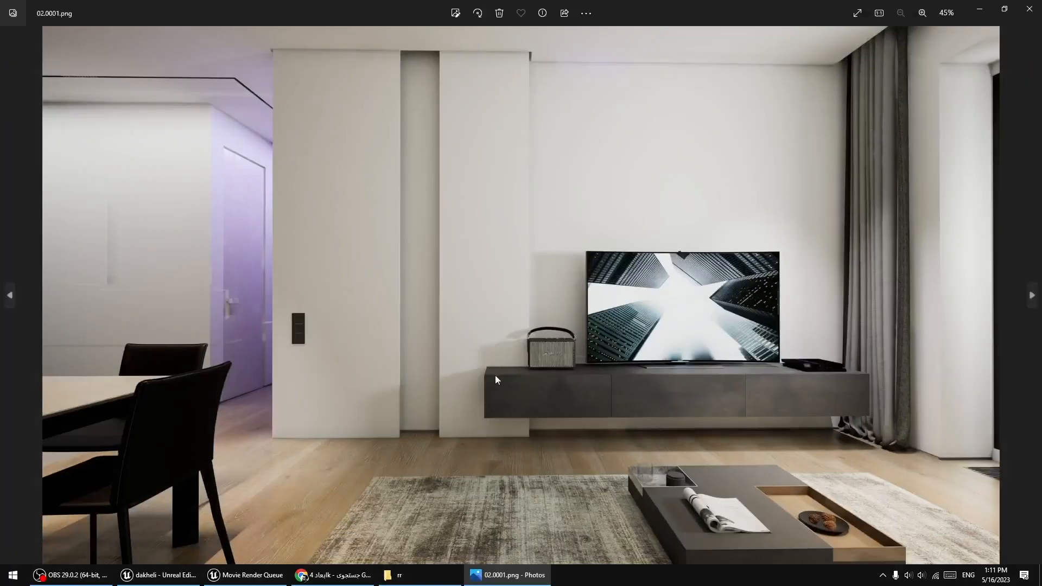
scroll(686, 399, "up", 5)
scroll(534, 356, "down", 5)
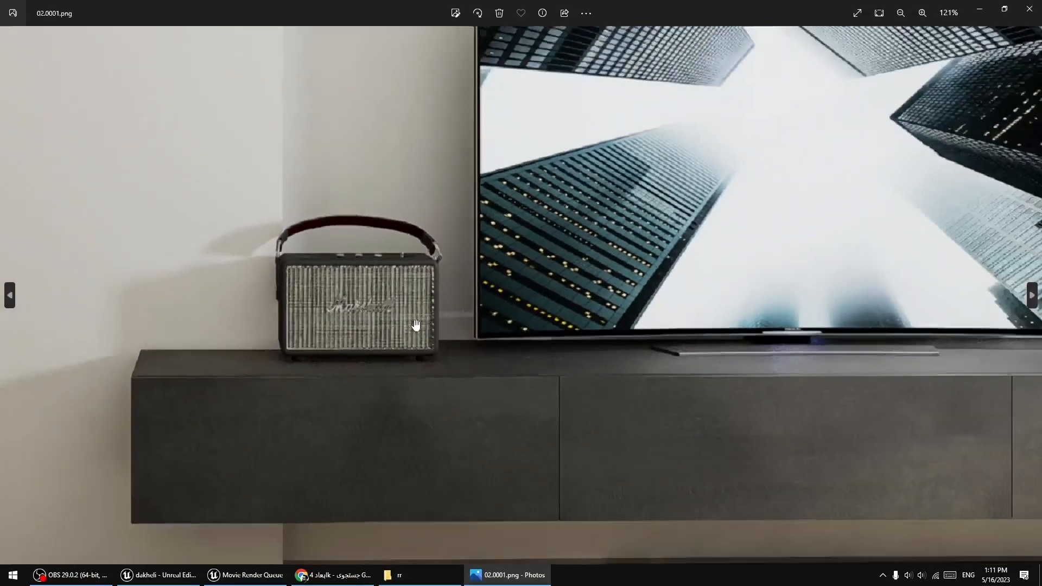
scroll(535, 360, "down", 1)
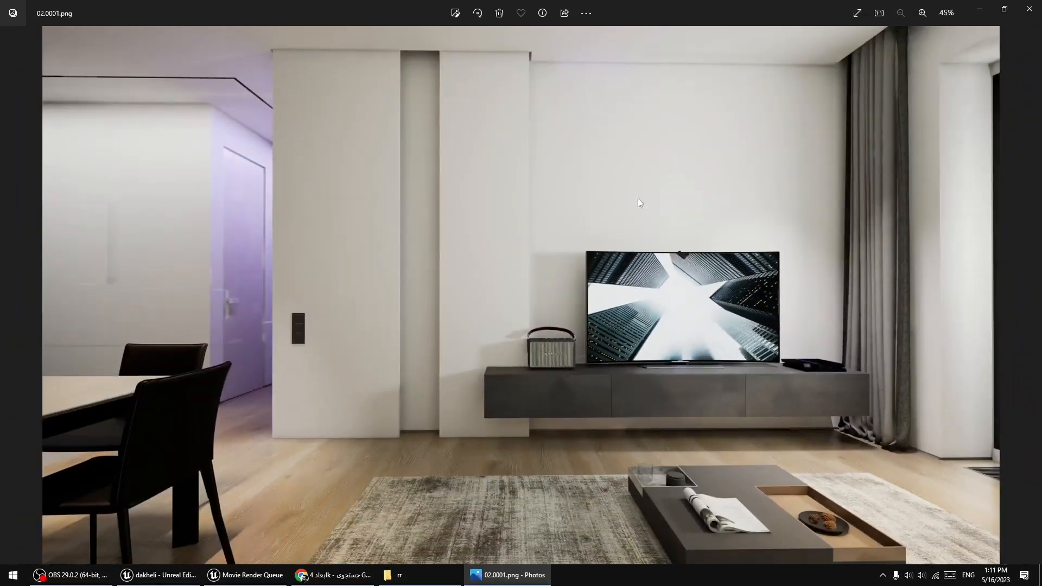
scroll(470, 244, "up", 3)
scroll(470, 244, "down", 4)
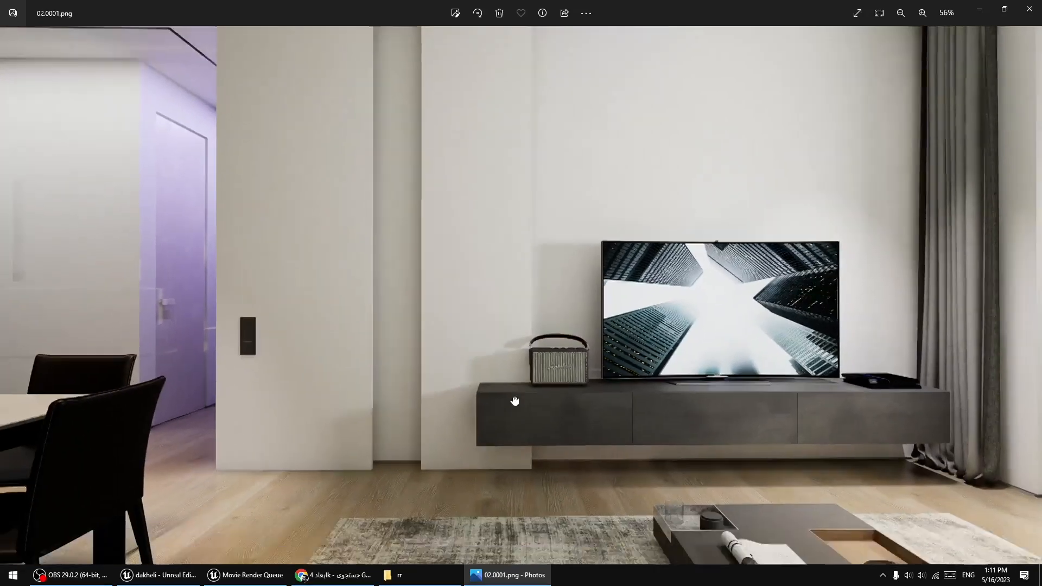
scroll(671, 388, "down", 2)
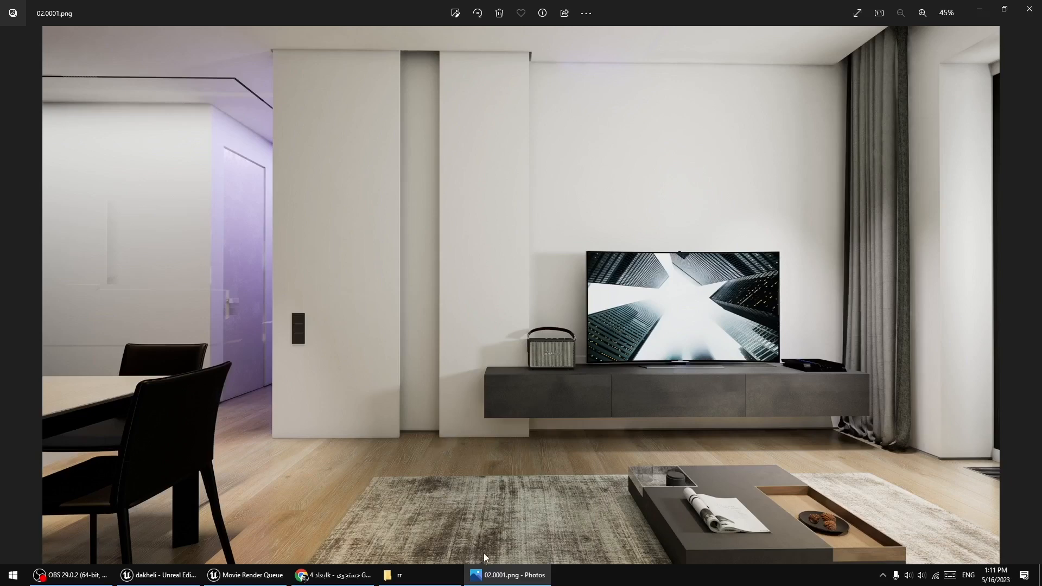
mouse_move(508, 575)
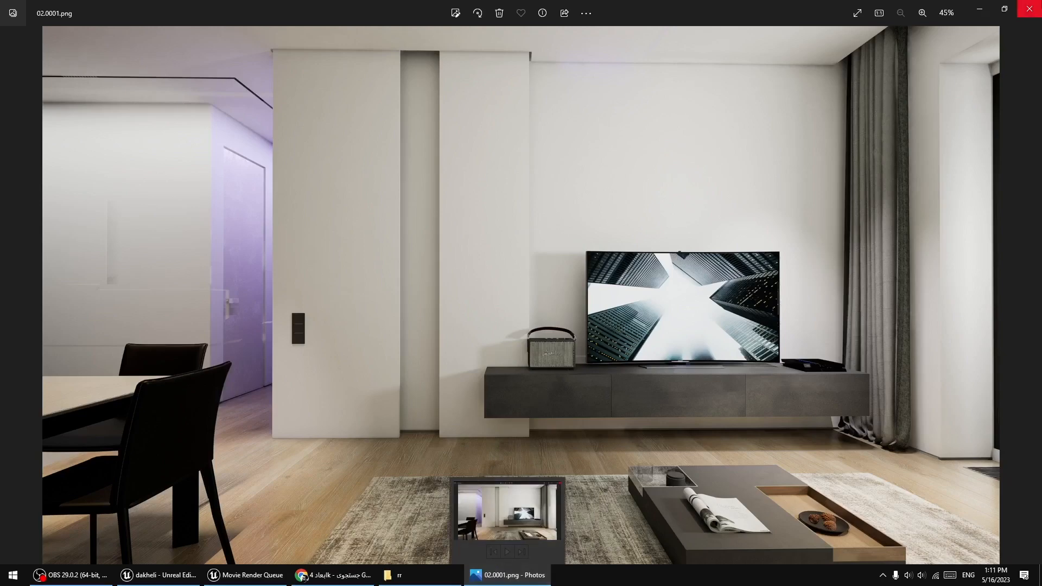
left_click(1030, 9)
Close the browser window with the 4K search and the Movie Render Queue window.
left_click(333, 575)
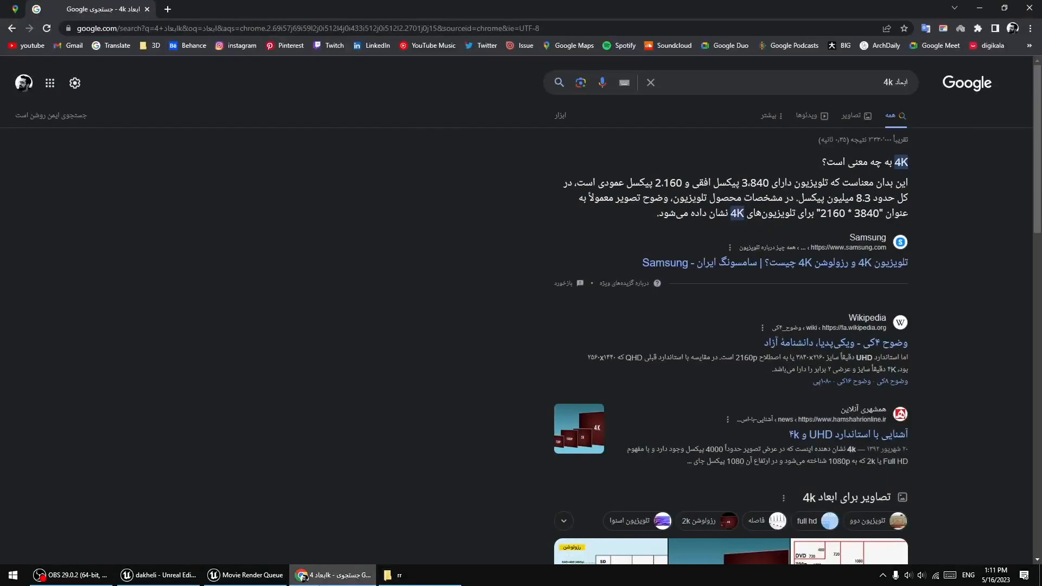
right_click(329, 577)
left_click(314, 552)
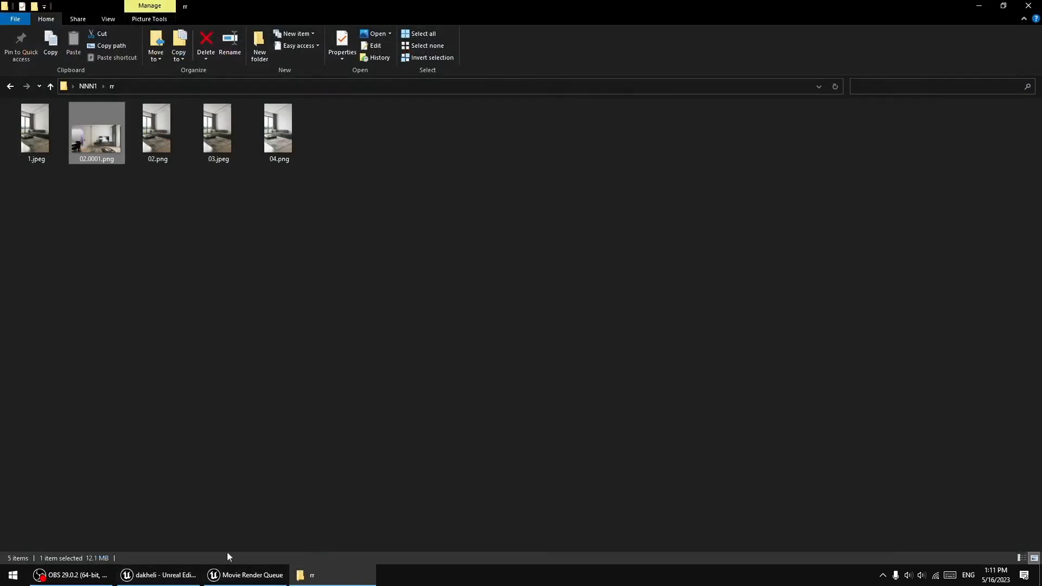
left_click(247, 575)
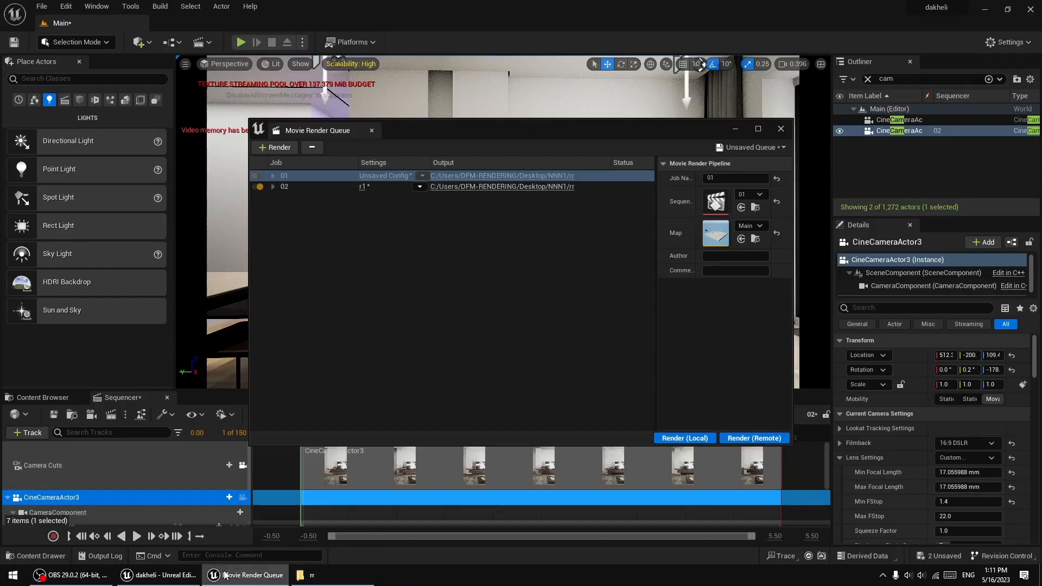
left_click(780, 130)
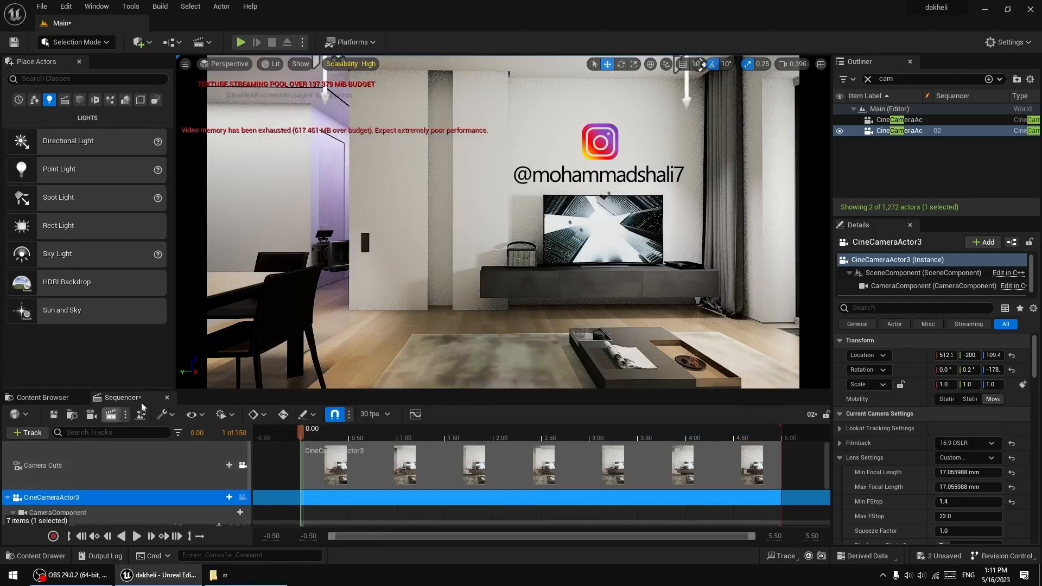
Close the Sequencer and save all unsaved content, including sequence 02 and the Main level.
left_click(167, 397)
left_click(113, 414)
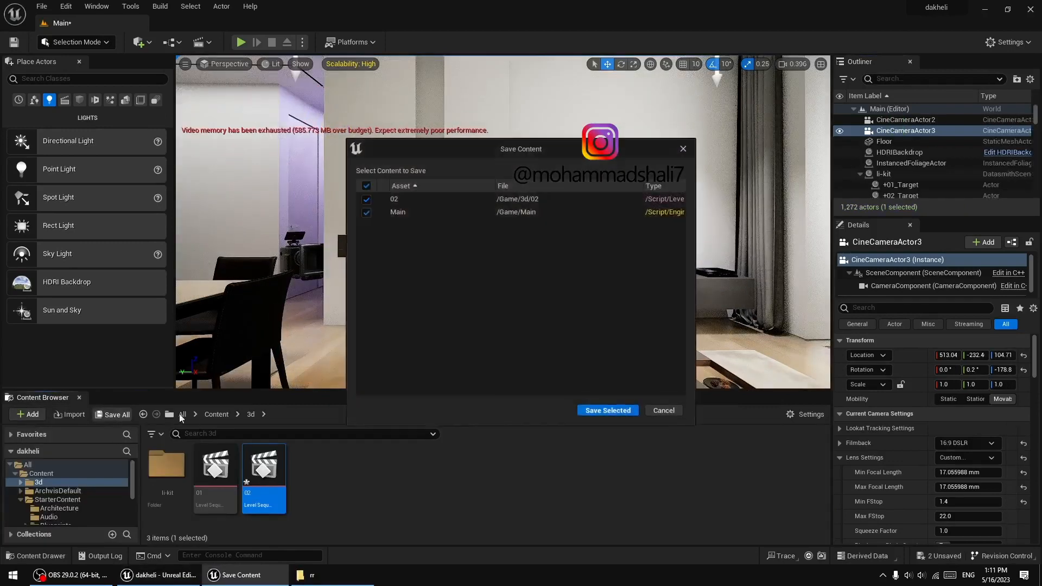
left_click(608, 410)
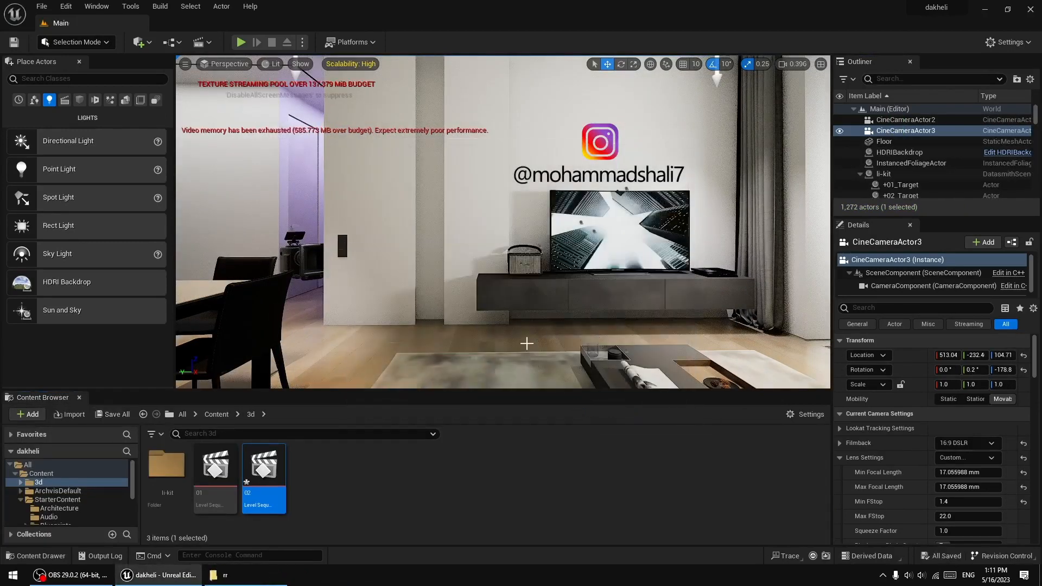
Hide the editor icons with Game View and close the Place Actors and Content Browser panels to enlarge the viewport.
right_click_drag(584, 265, 593, 262)
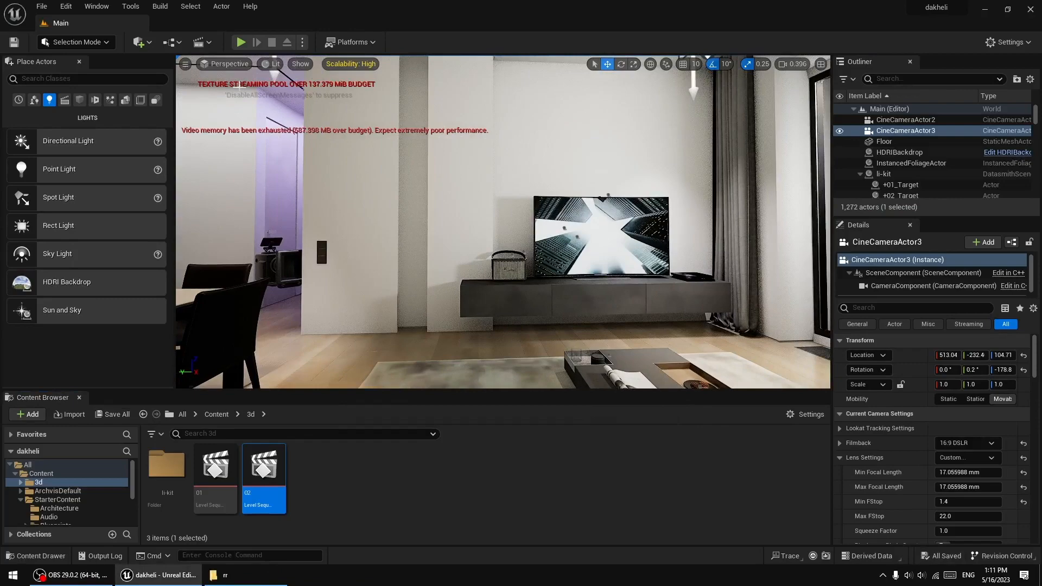
left_click(210, 67)
left_click(236, 219)
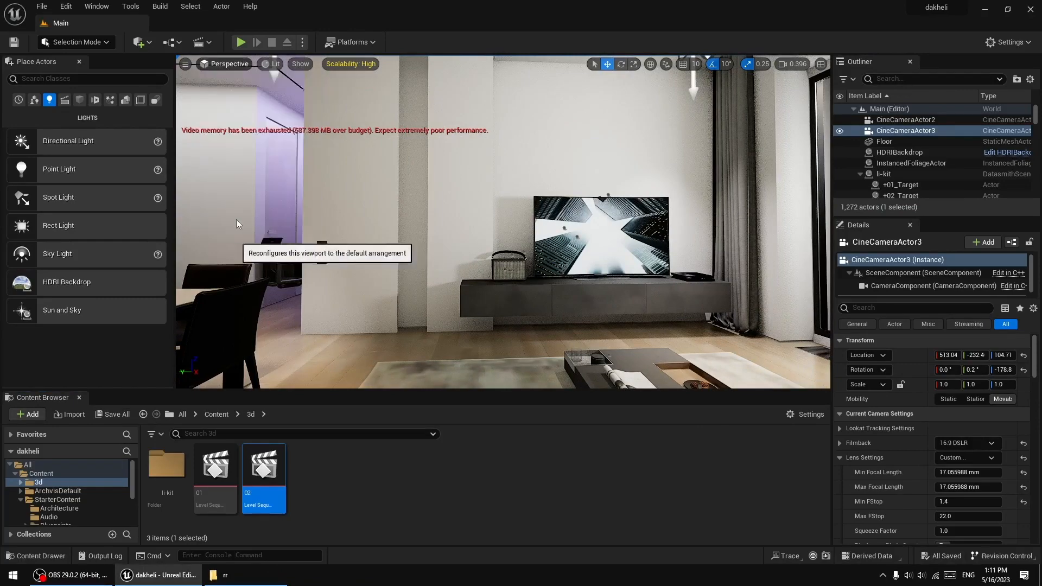
right_click_drag(488, 279, 358, 265)
key("g")
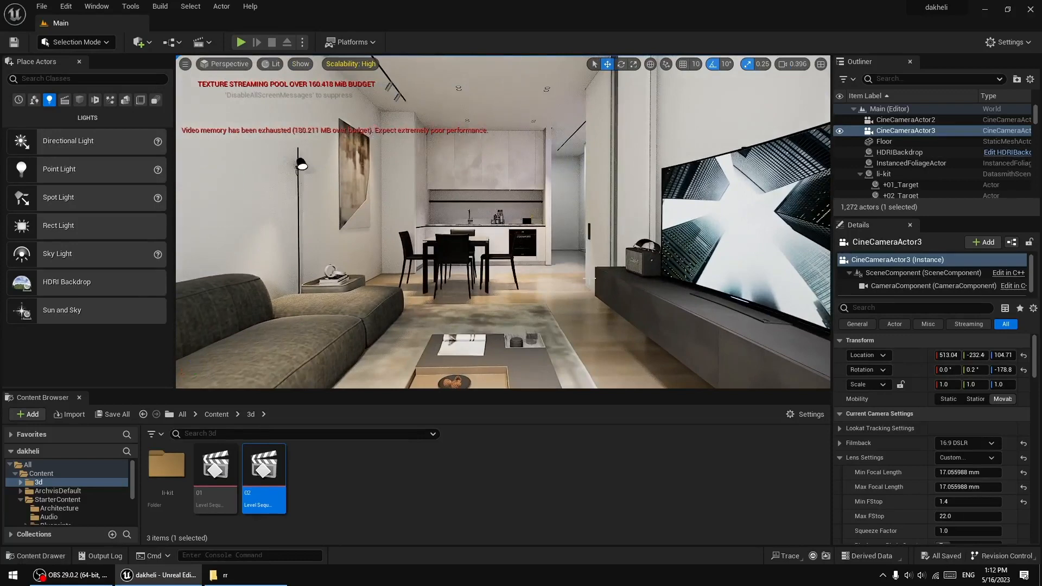
right_click_drag(589, 279, 586, 277)
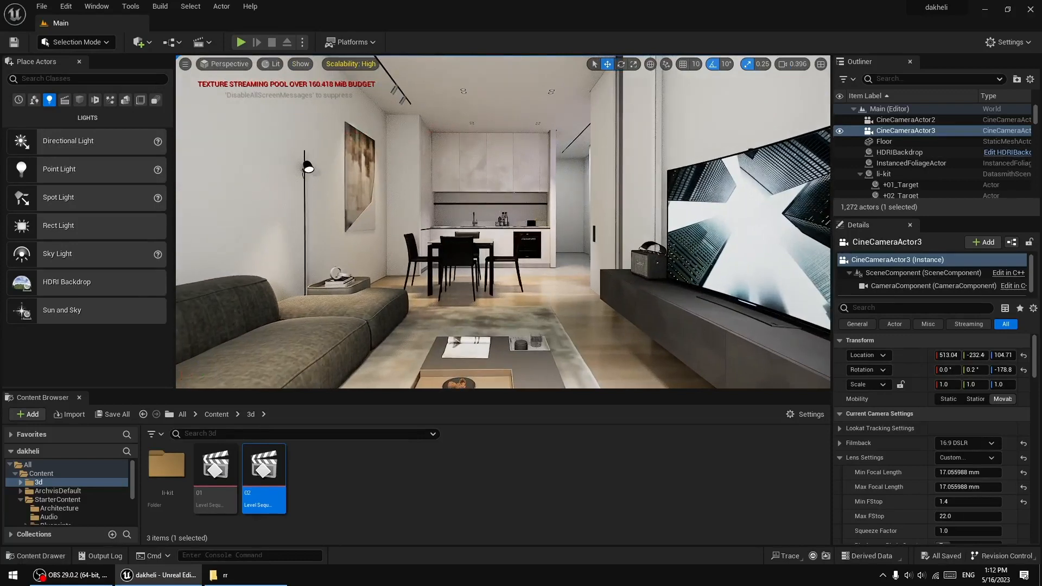
left_click(79, 62)
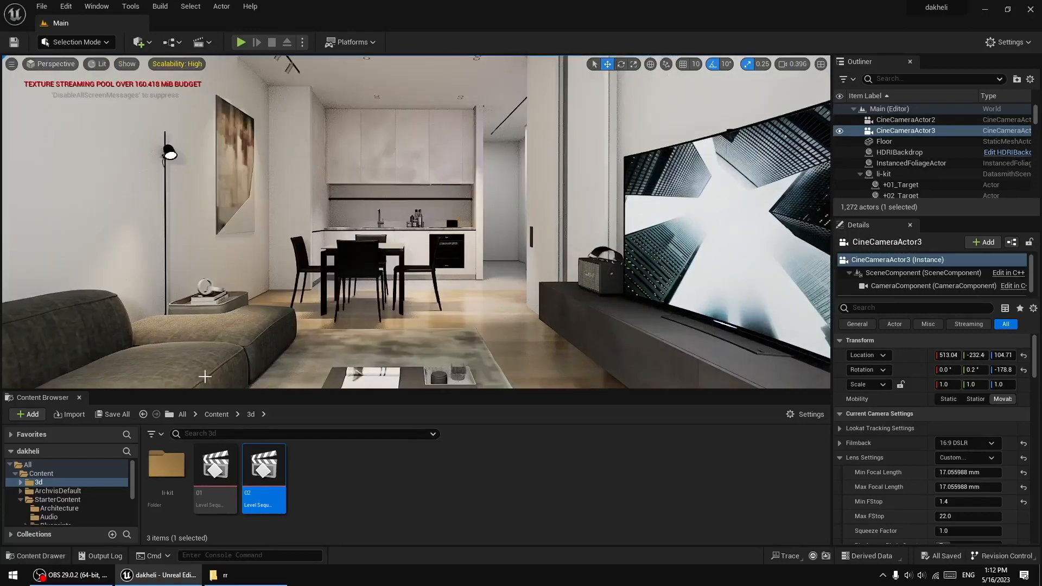
left_click(79, 398)
Fly through the interior to examine the coffee table, sofa, window wall, floor lamp and dining area.
right_click_drag(450, 290, 434, 304)
key("w")
key("s")
key("w")
key("s")
key("w")
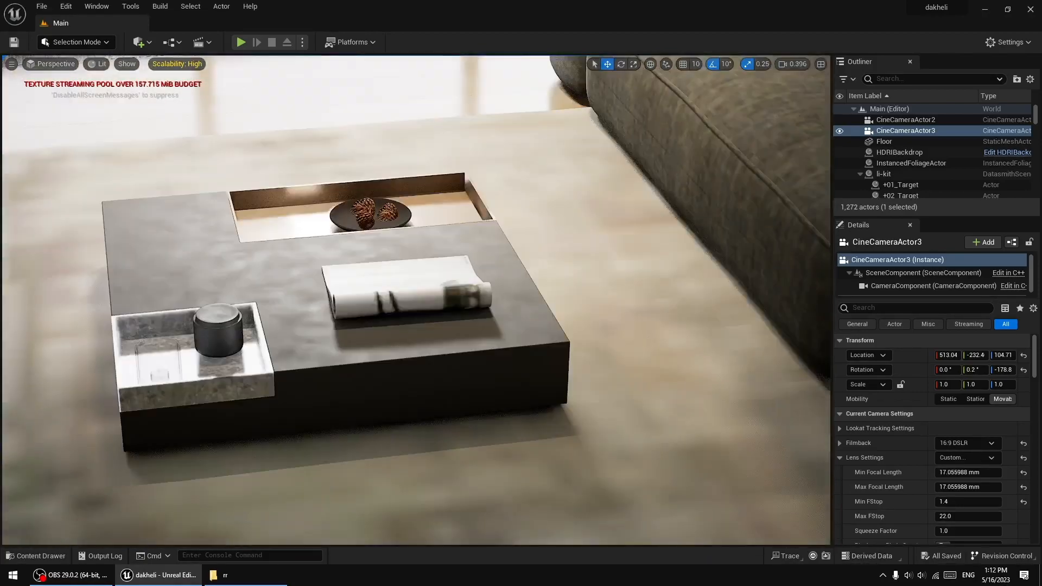
mouse_move(434, 304)
right_mouse_down()
mouse_move(230, 292)
mouse_move(412, 298)
mouse_move(416, 326)
mouse_move(518, 336)
mouse_move(487, 331)
right_mouse_up()
key("s")
key("w")
key("w")
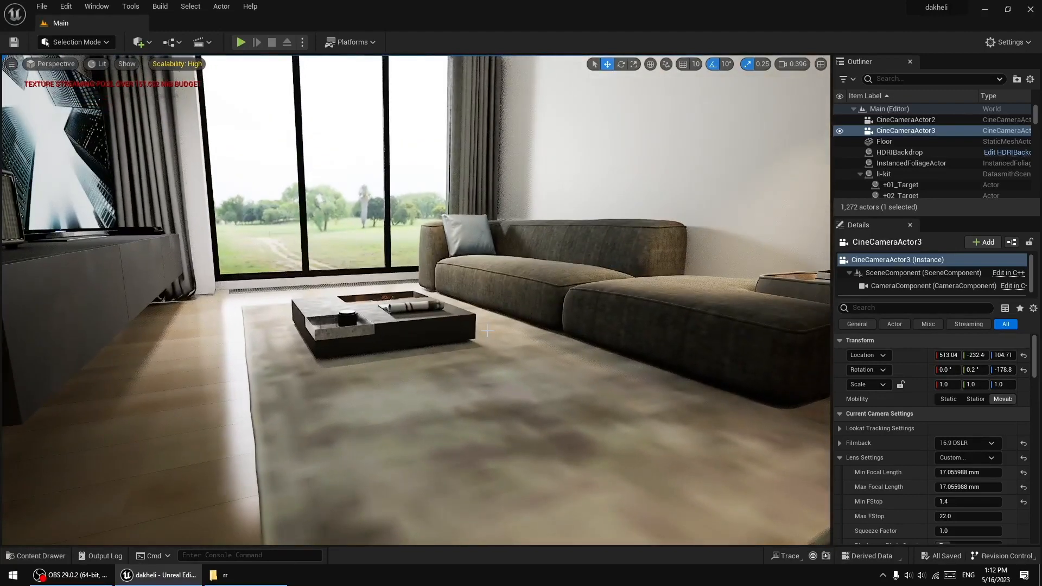
key("e")
mouse_move(473, 363)
right_mouse_down()
mouse_move(486, 344)
mouse_move(475, 351)
right_mouse_up()
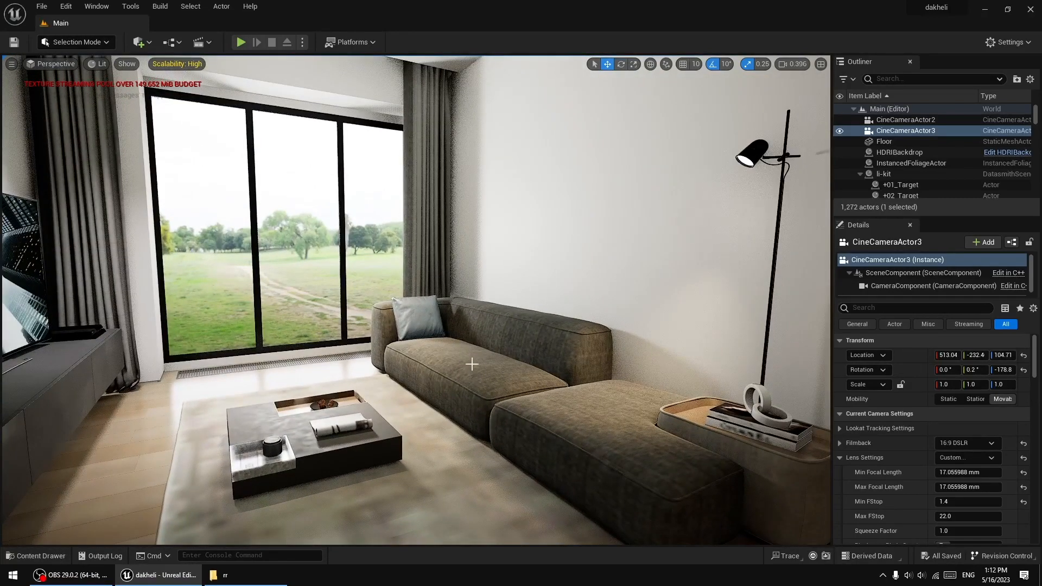
key("s")
right_click_drag(471, 364, 470, 353)
key("q")
key("e")
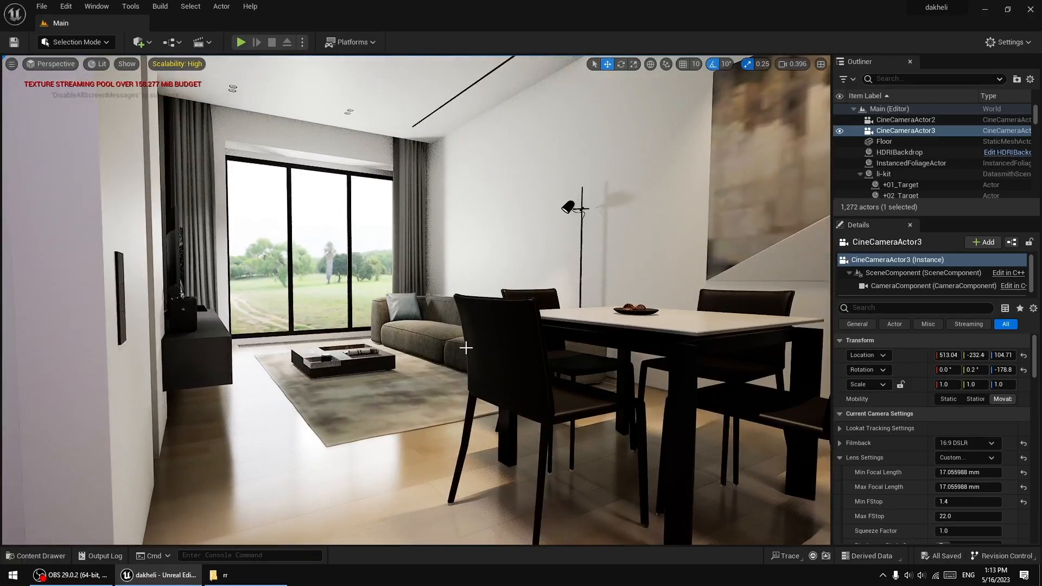